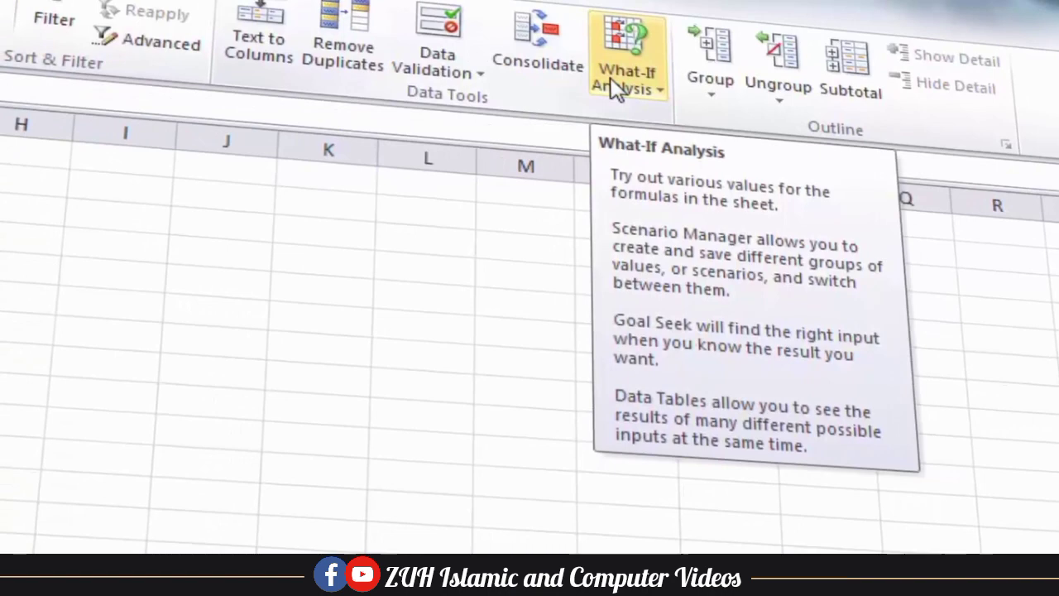
Open the What-If Analysis dropdown on the Data tab
left_click(634, 72)
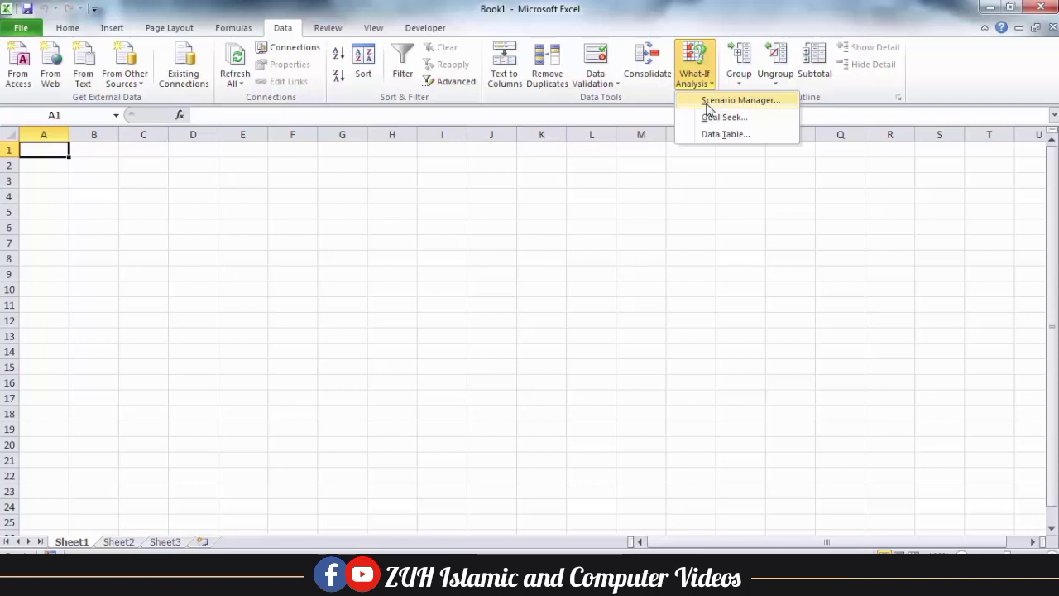
Rename Sheet1 to 'Scenario Manager' and enter labels Item through Total, with Mouse in B2
left_click(169, 298)
double_click(72, 542)
type("Scenario Manager")
left_click(43, 165)
type("Item")
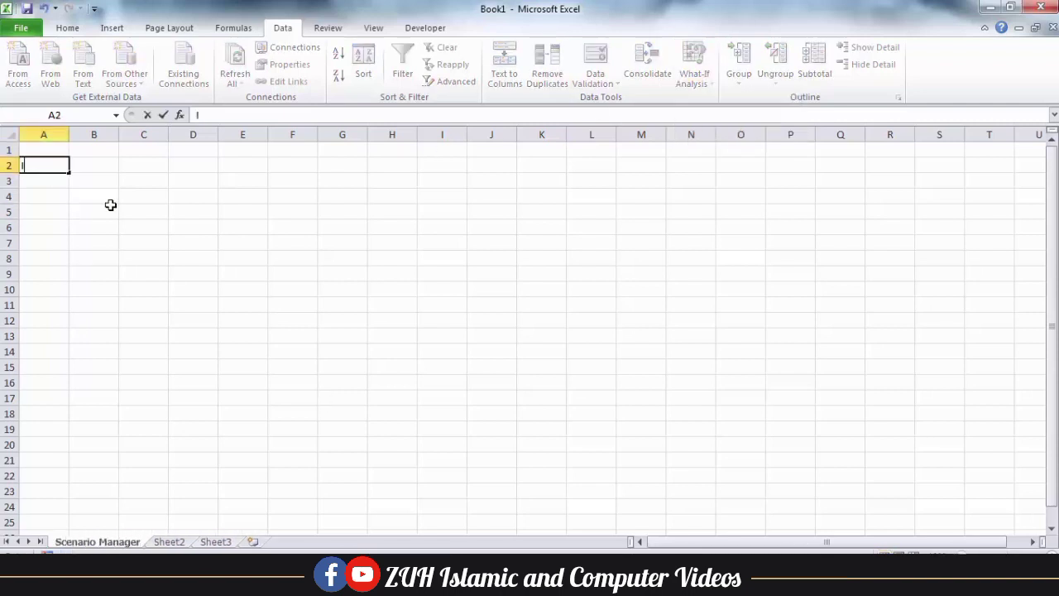
key("Tab")
type("Mouse")
key("Return")
type("rchase")
key("Return")
type("Profit")
key("Return")
type("Sold price")
key("Return")
type("Total")
Format the table bold with red font and yellow fill, widen columns A–B, and shade Mouse
left_click_drag(44, 166, 96, 243)
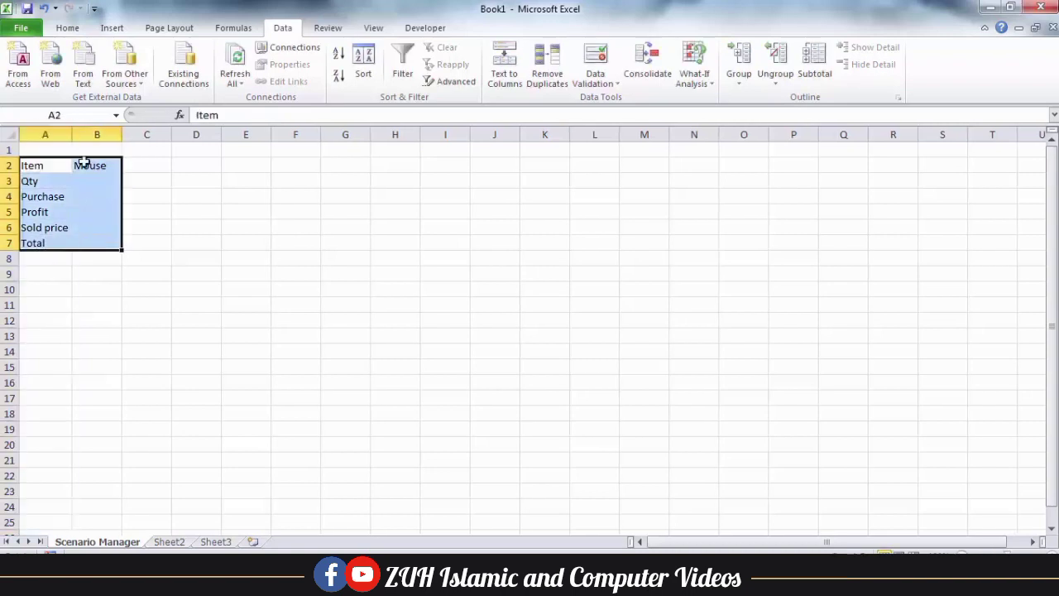
left_click(129, 77)
left_click(233, 76)
left_click(259, 76)
left_click_drag(72, 134, 148, 134)
left_click(116, 165)
left_click(259, 76)
Enter Qty 50, Purchase 200 and Profit 10 in B3:B5
left_click(122, 181)
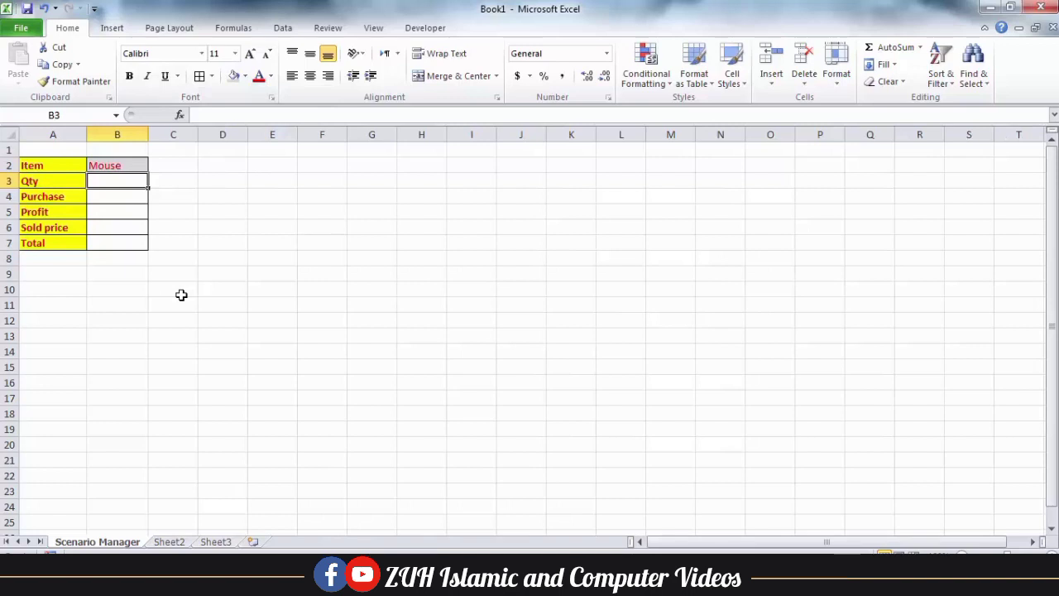
type("50")
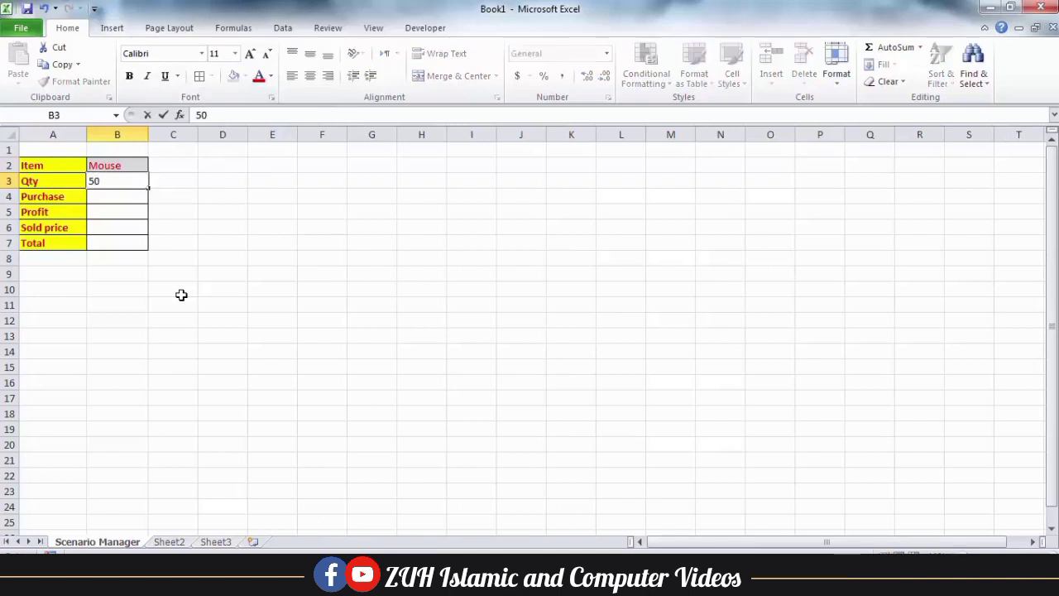
key("Return")
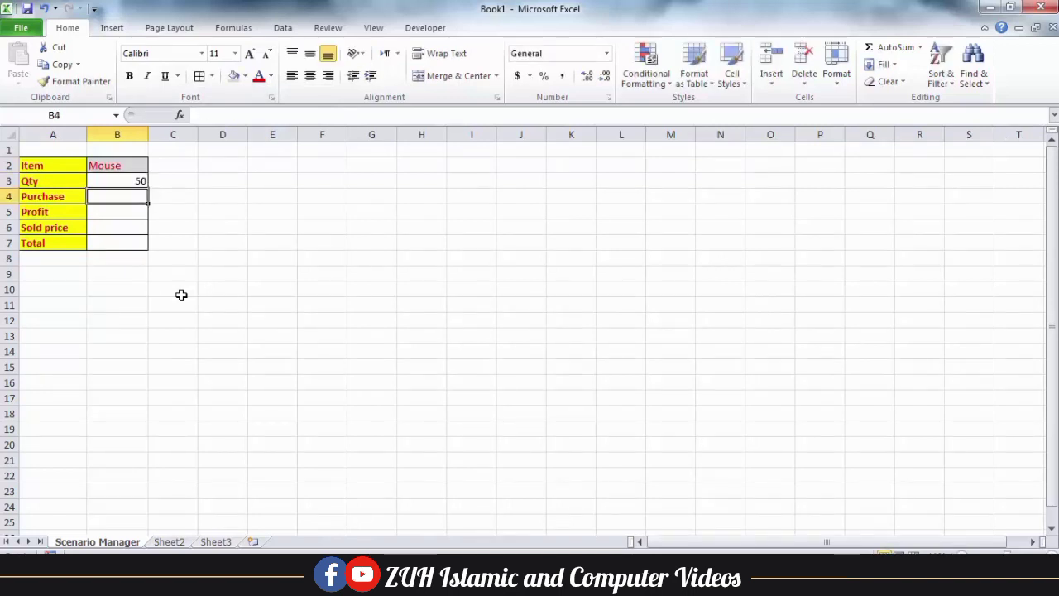
type("200")
key("Return")
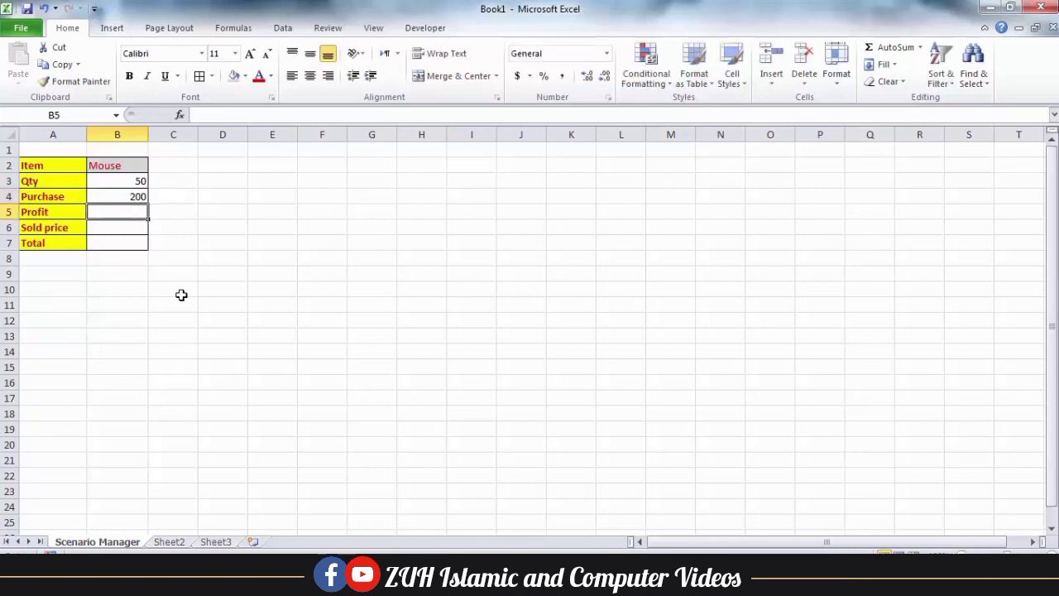
type("10")
key("Return")
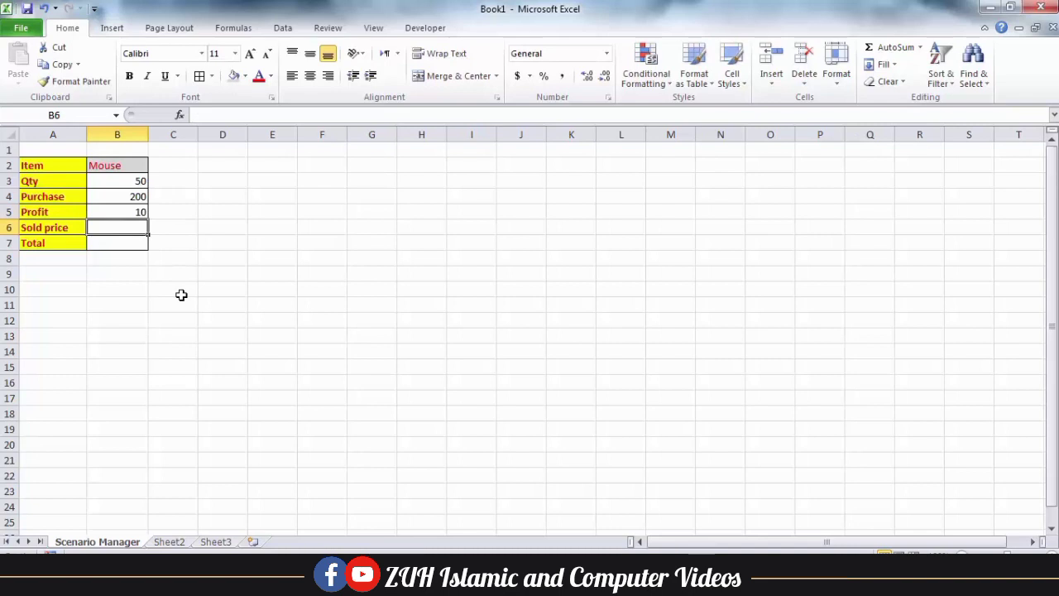
Enter =B5+B4 in B6 so Sold price shows 210
type("=")
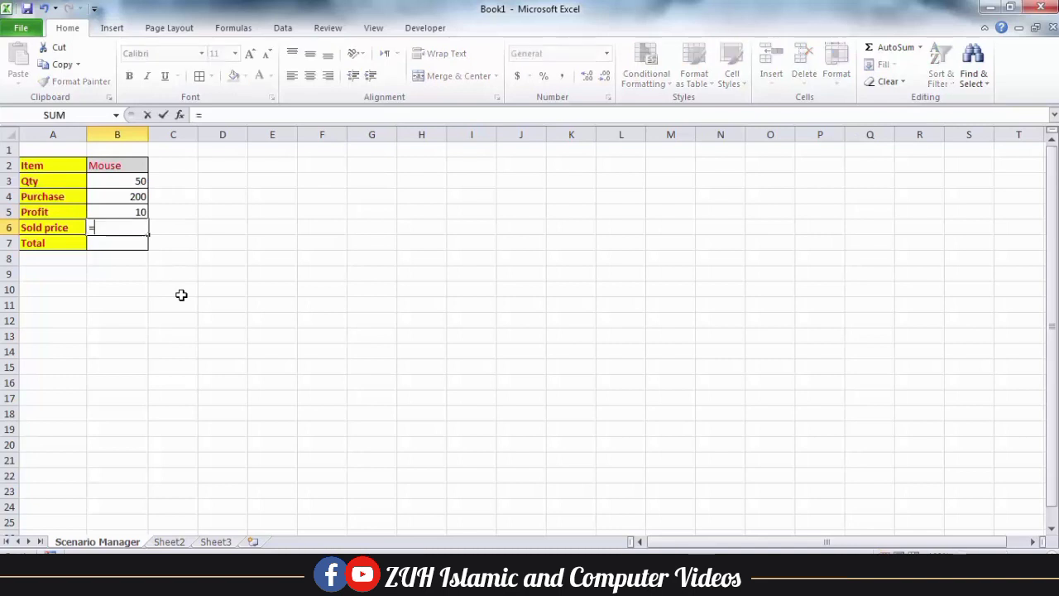
key("Up")
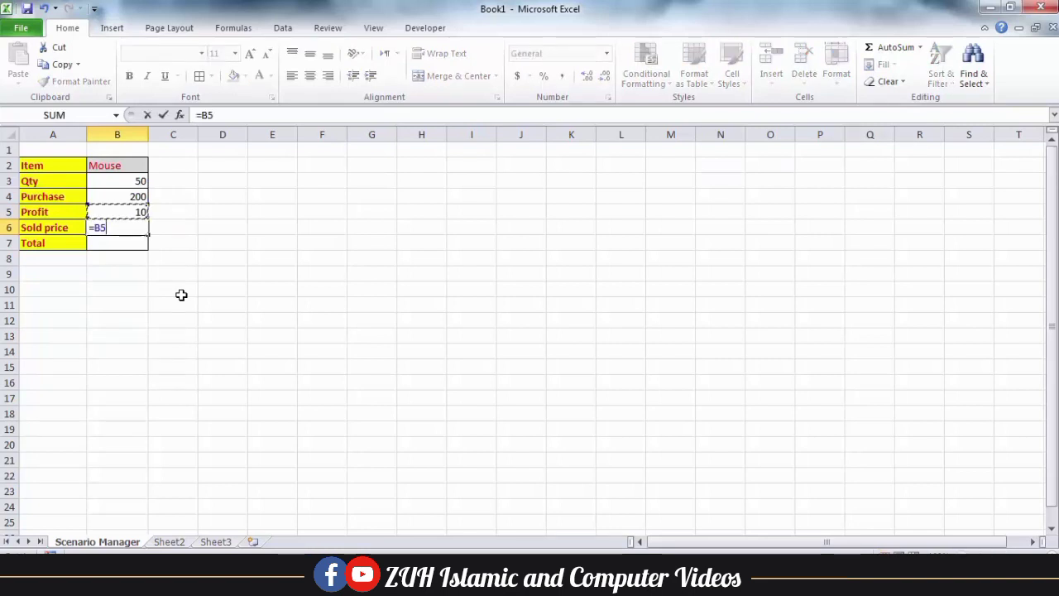
type("+")
key("Up")
key("Up")
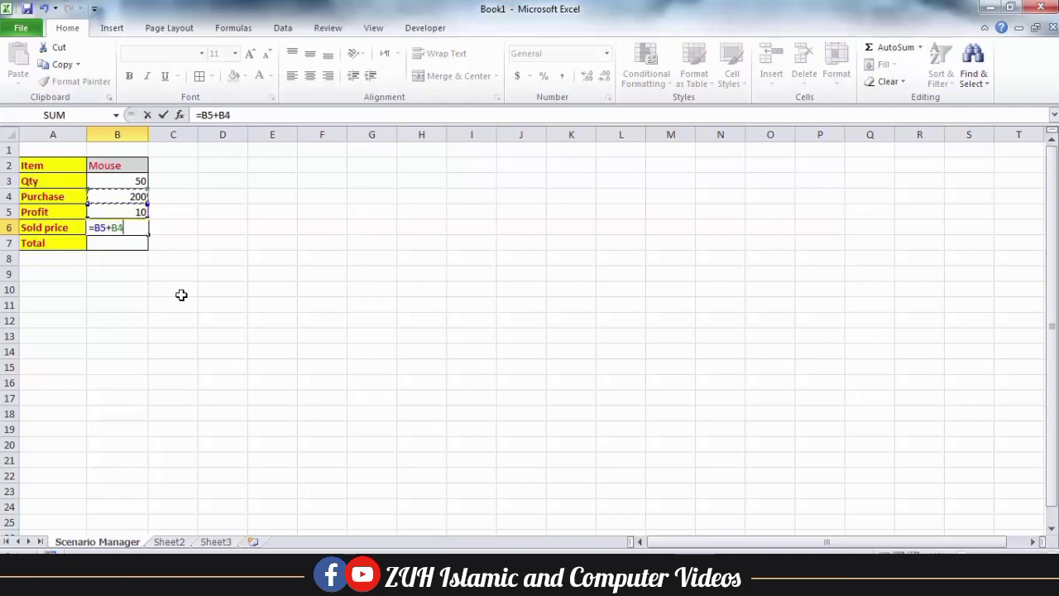
key("Return")
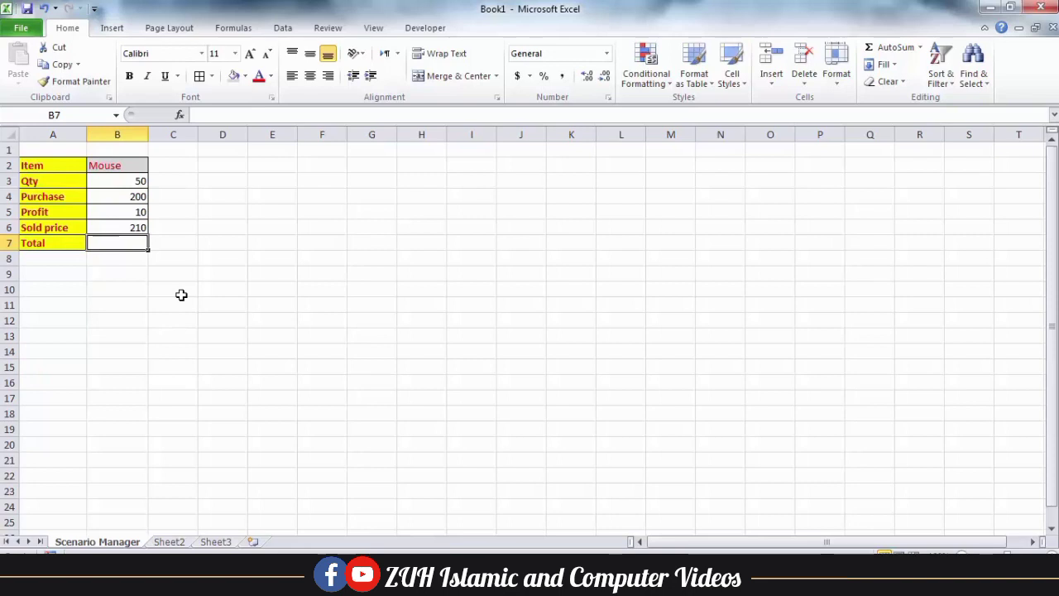
Enter =B6*B3 in B7 for a Total of 10500, then select A2:B7
type("=")
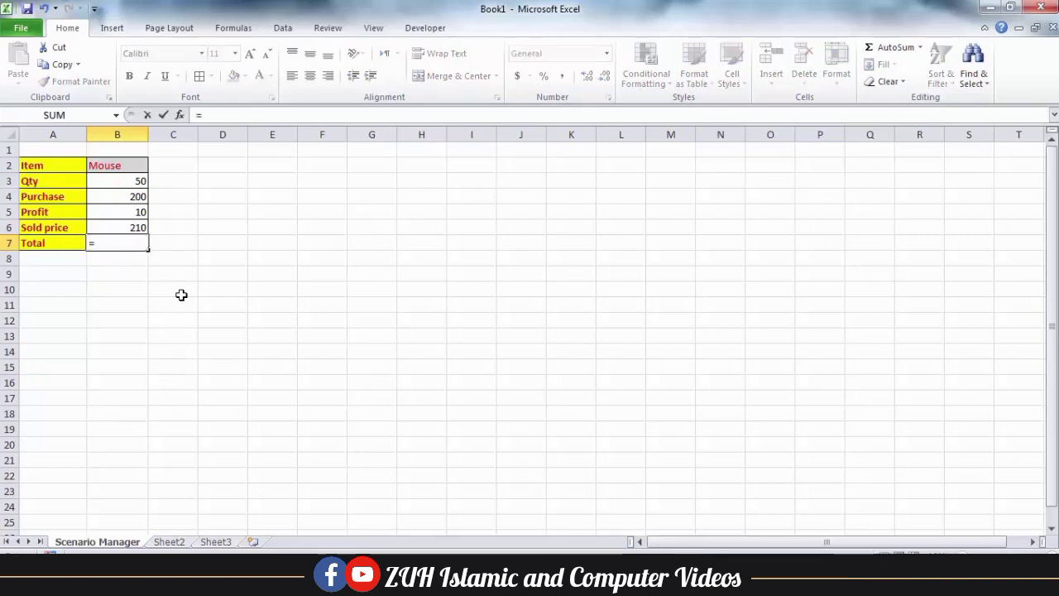
key("Up")
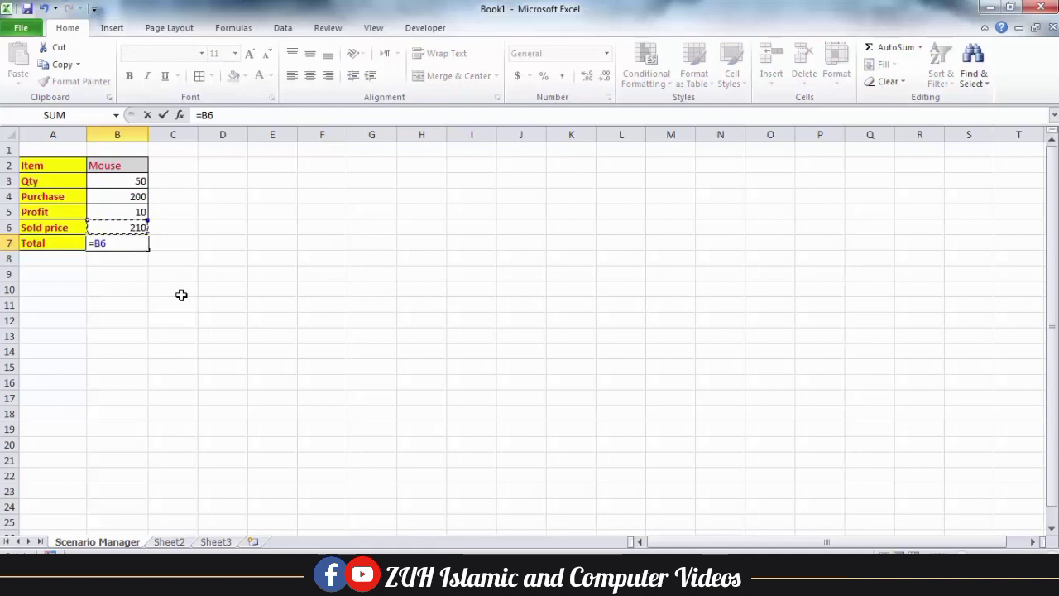
type("*")
key("Up")
key("Up")
key("Up")
key("Up")
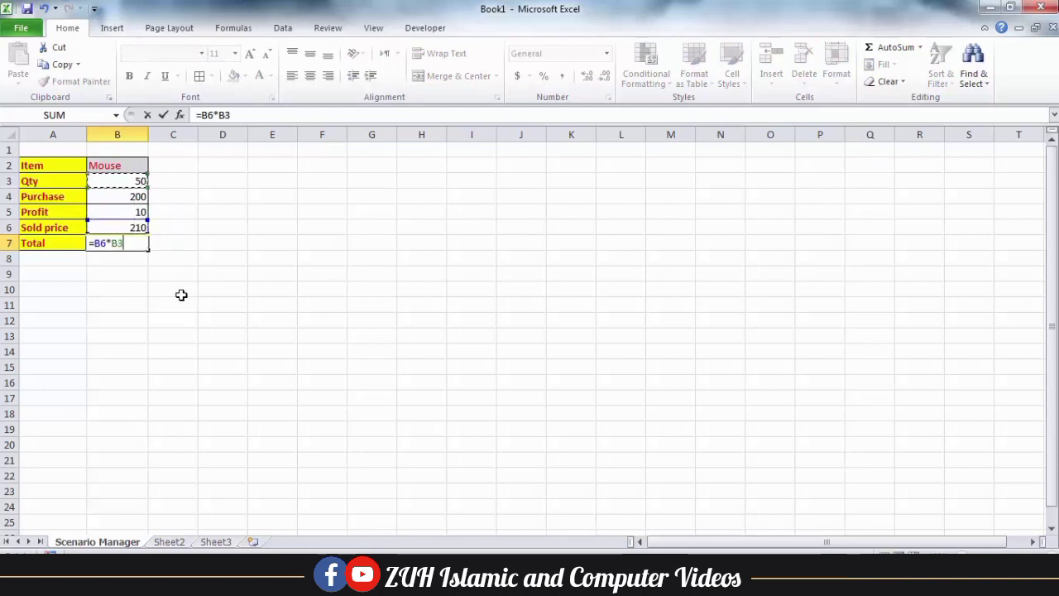
key("Return")
left_click(132, 242)
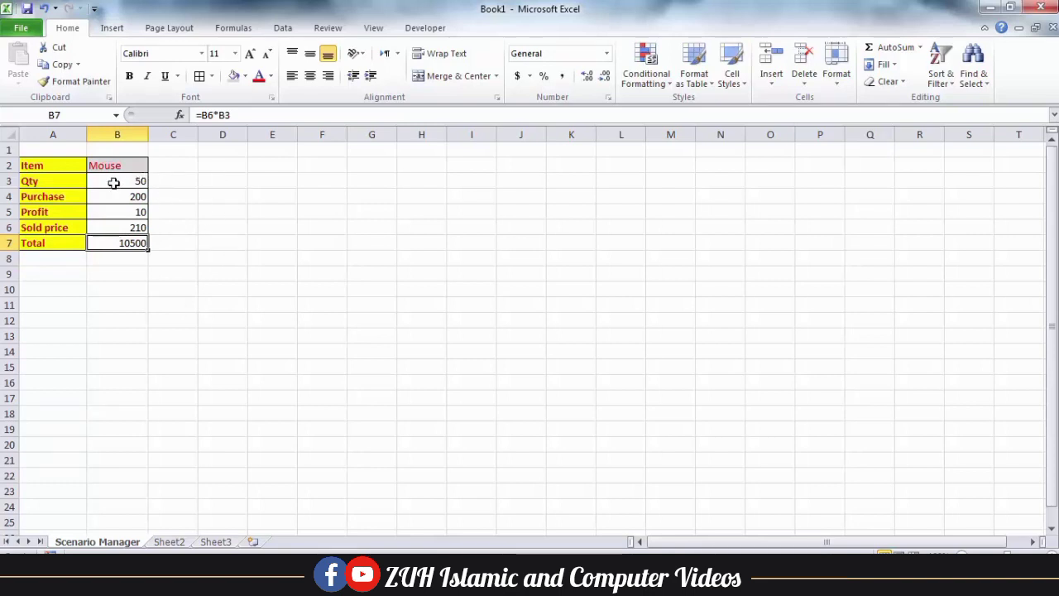
left_click_drag(51, 166, 122, 243)
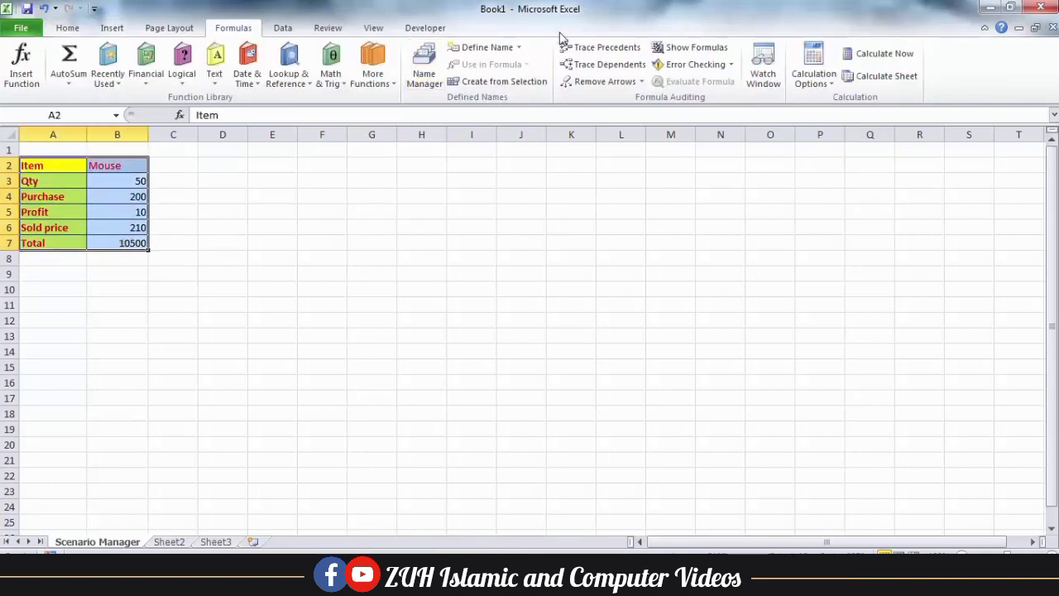
Create names from the selection using the left column only, with Top row unchecked
left_click(477, 82)
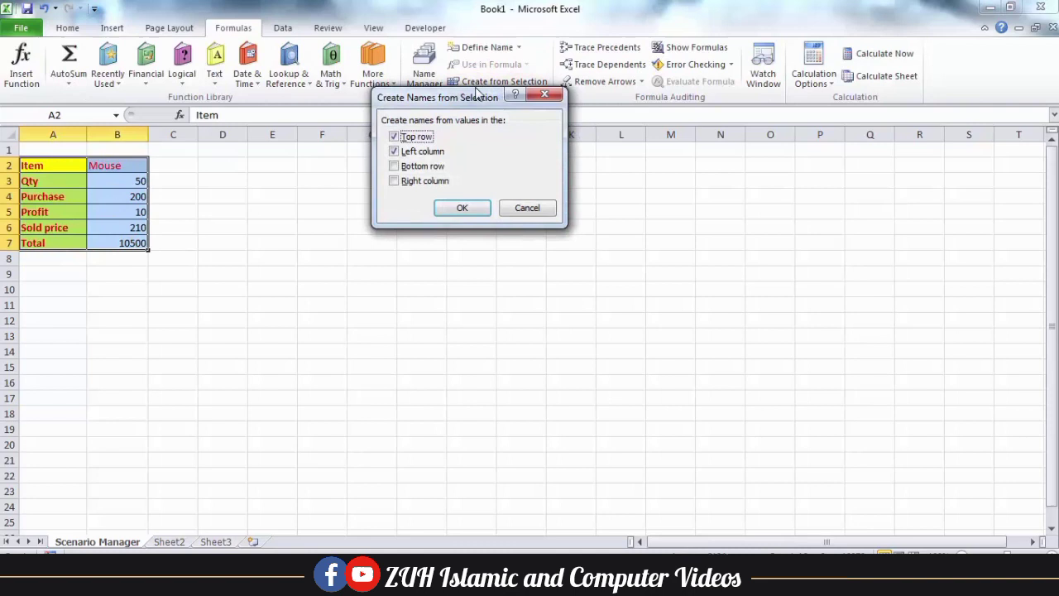
left_click(416, 138)
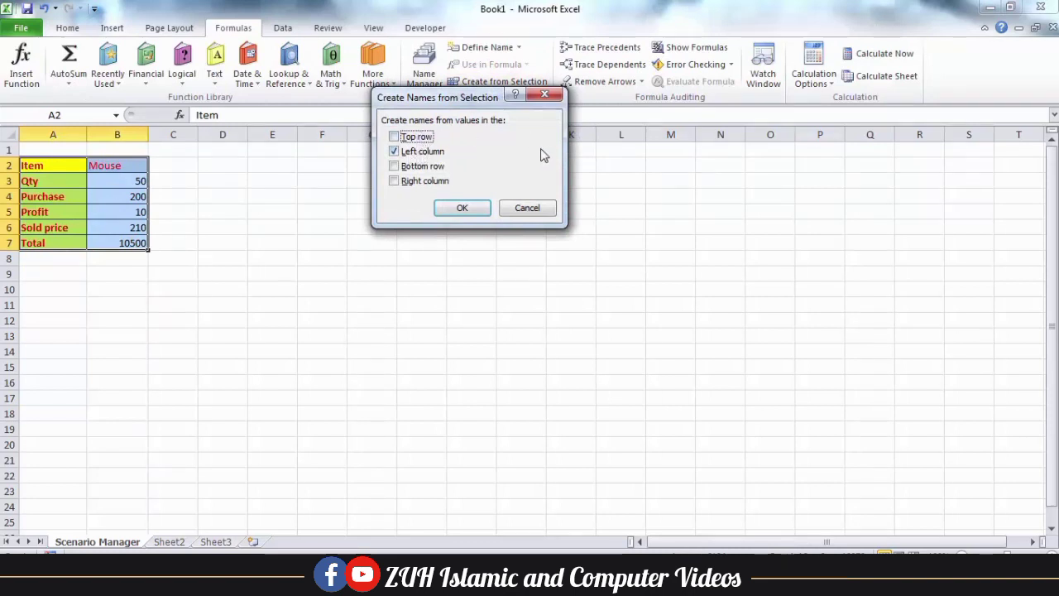
left_click(464, 210)
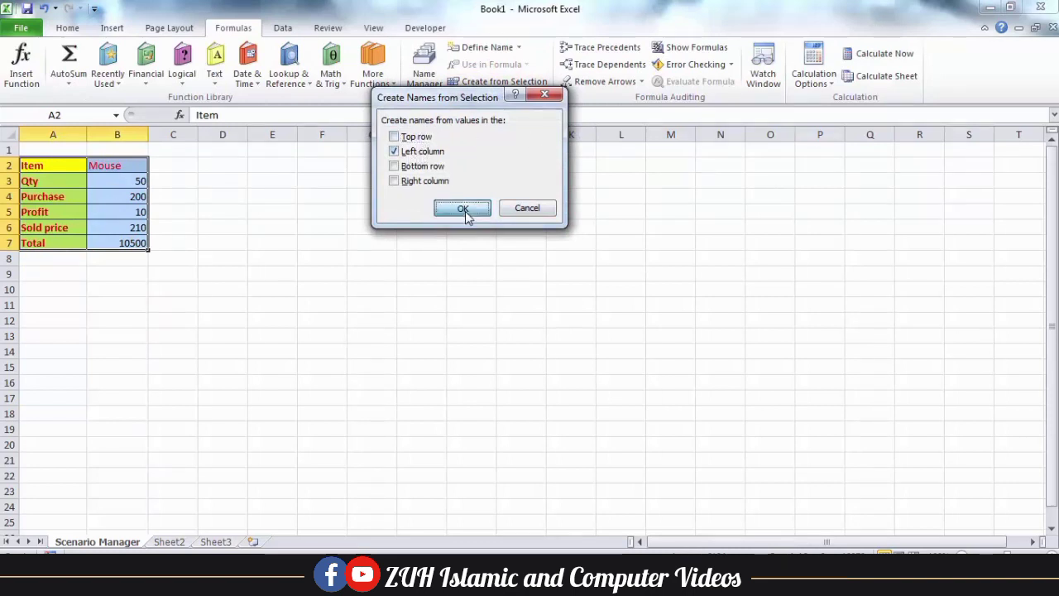
Check the new cell names (Profit, Qty, Item, Sold_price, Total) in the Name Box
left_click(138, 213)
left_click(123, 181)
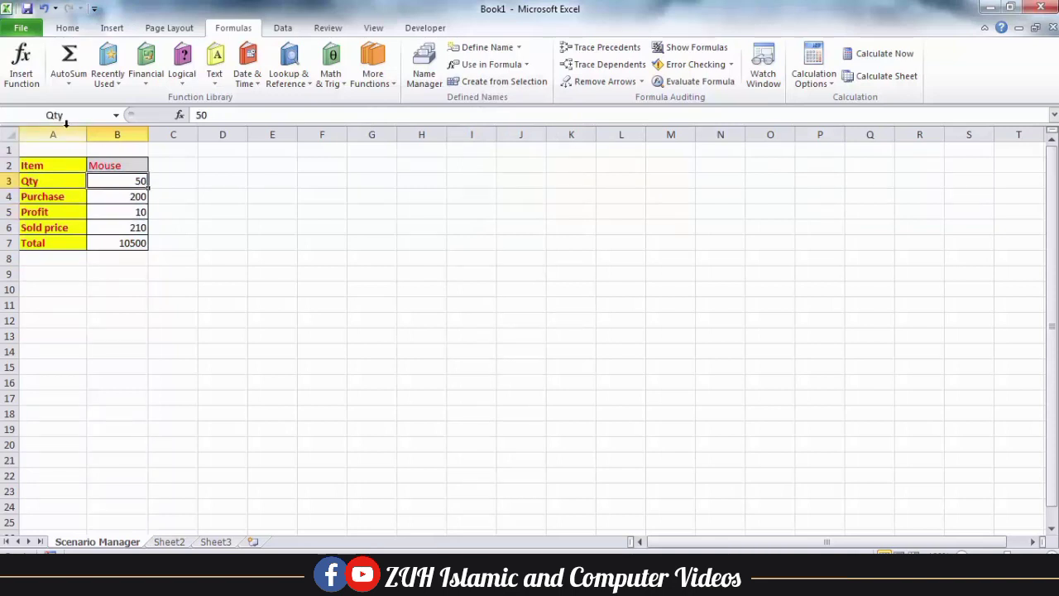
left_click(108, 165)
left_click(119, 227)
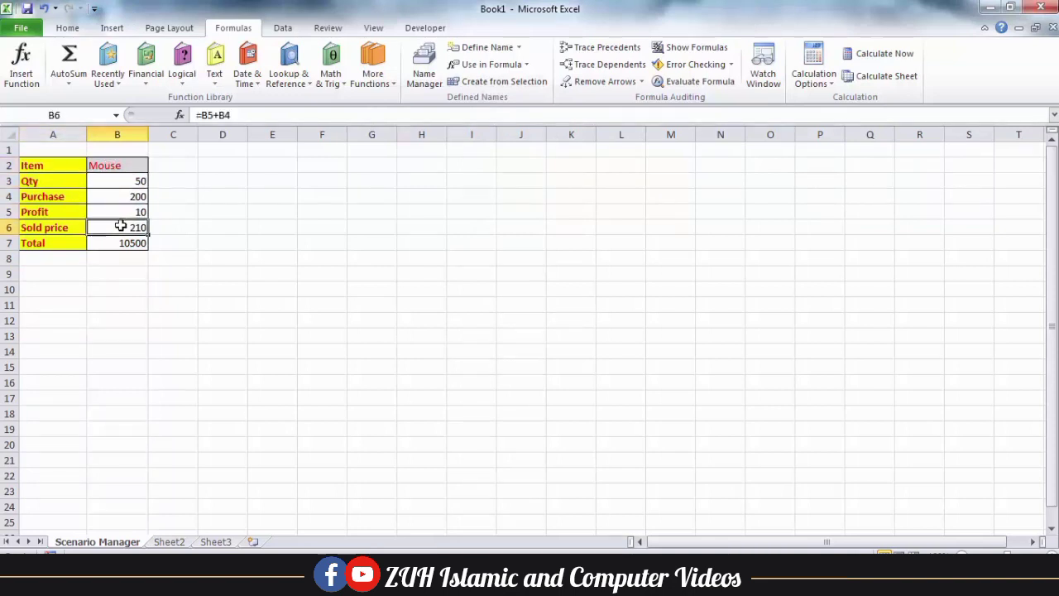
left_click(120, 243)
left_click(121, 212)
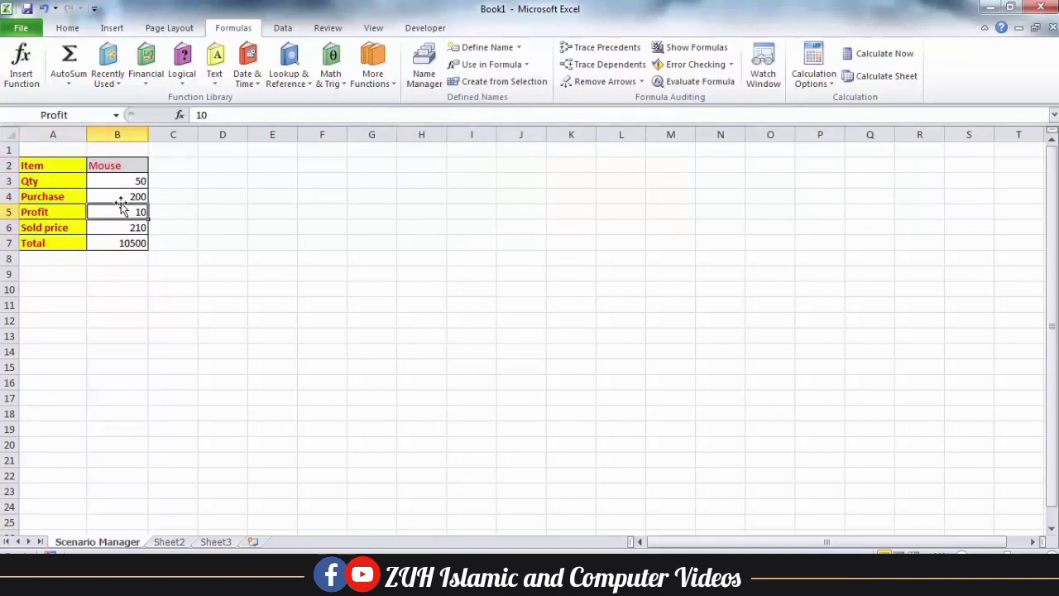
left_click(114, 165)
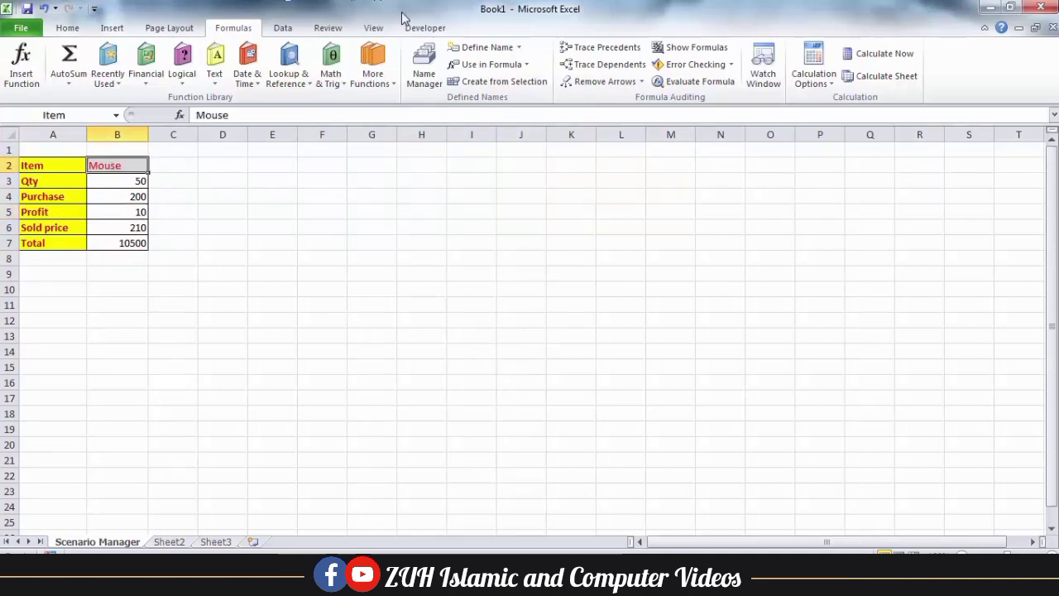
left_click(282, 28)
Open Scenario Manager from What-If Analysis and move the dialog clear of the table
left_click(699, 76)
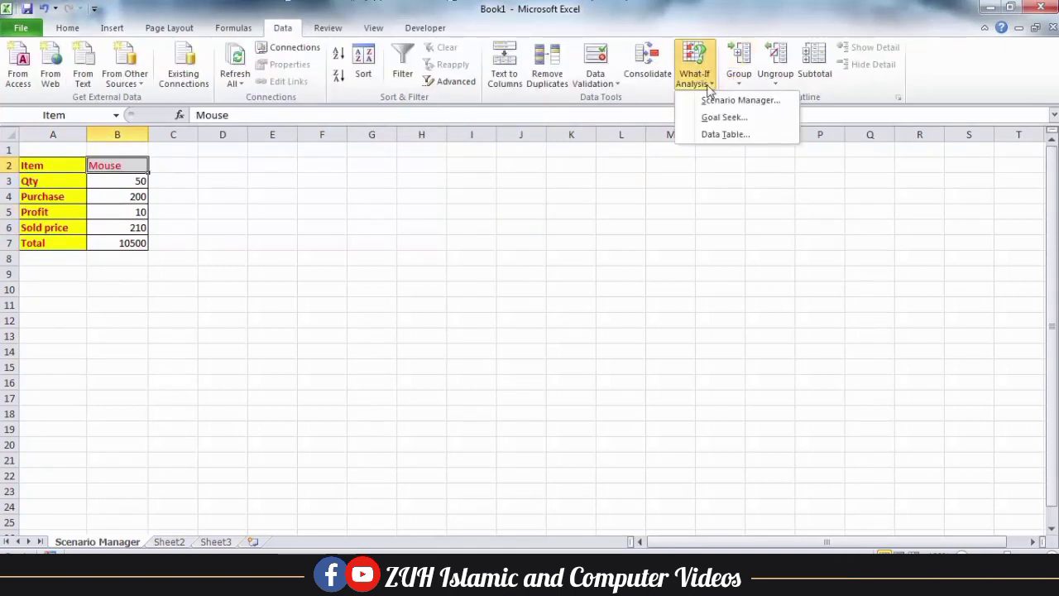
left_click(714, 101)
left_click_drag(441, 23, 532, 110)
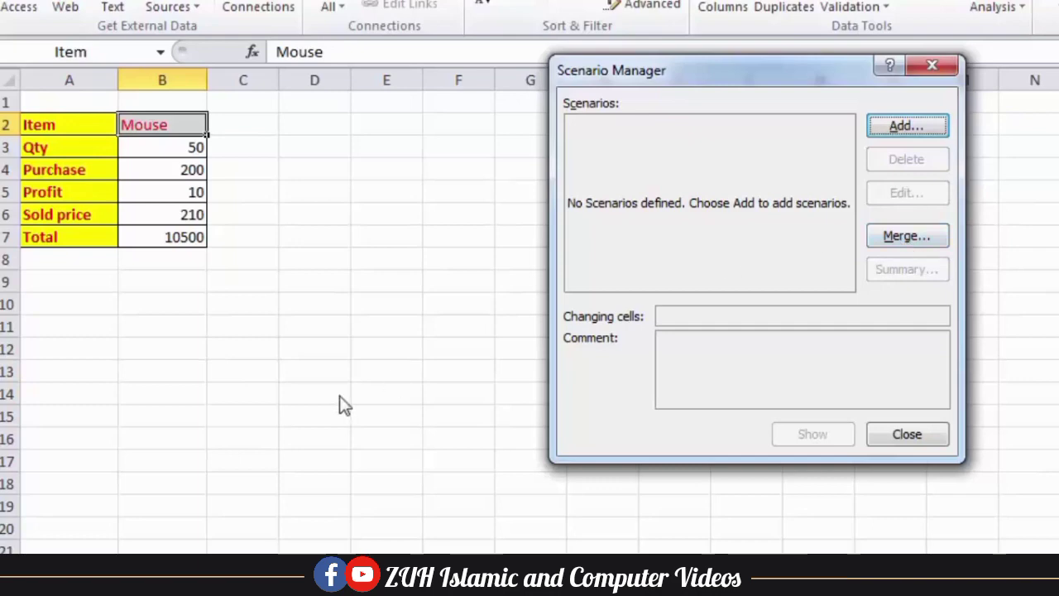
Add a new scenario named after the first shop
left_click(902, 126)
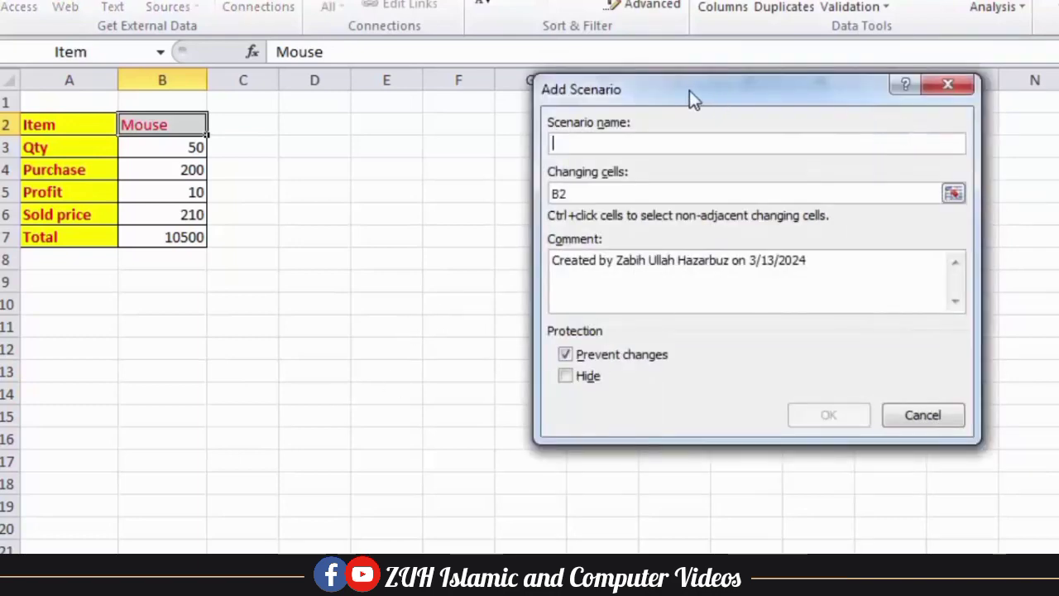
left_click_drag(690, 91, 653, 87)
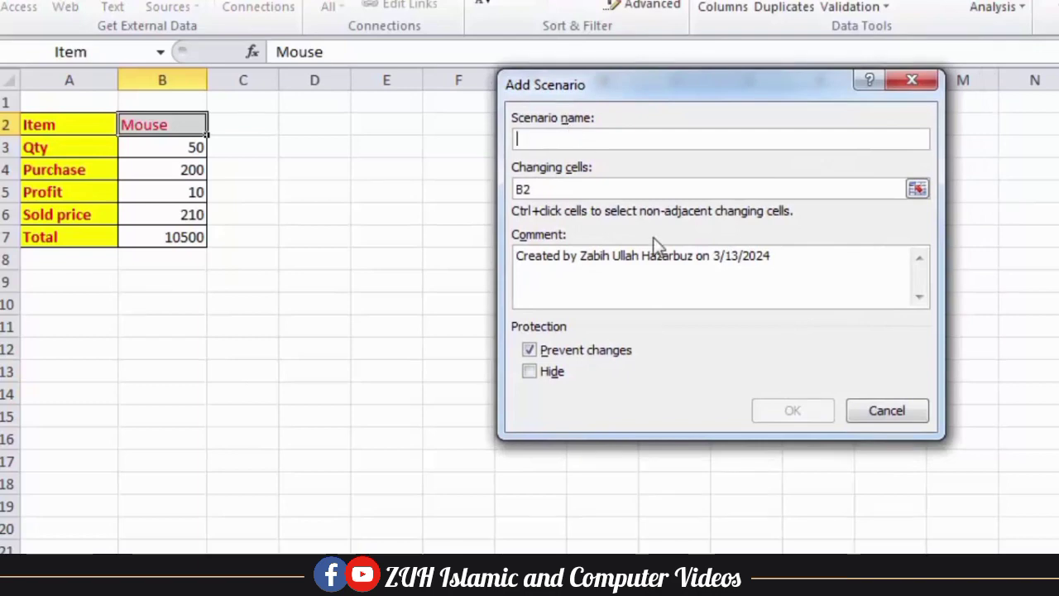
type("Ahmad's Shop")
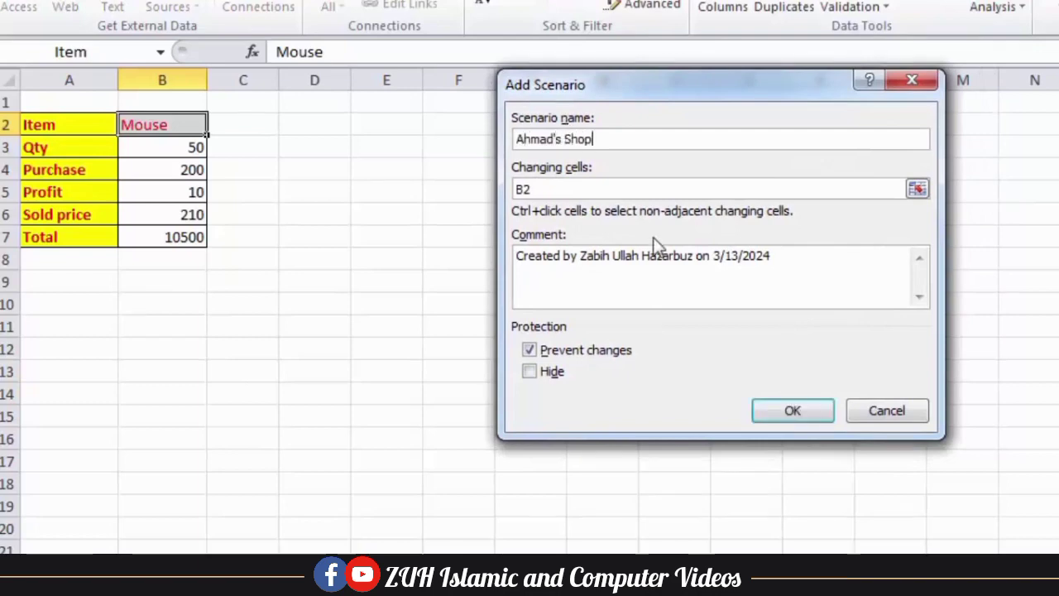
Set the scenario's changing cells to B2,$B$3,$B$4,$B$5,$B$6,$B$7
left_click(556, 189)
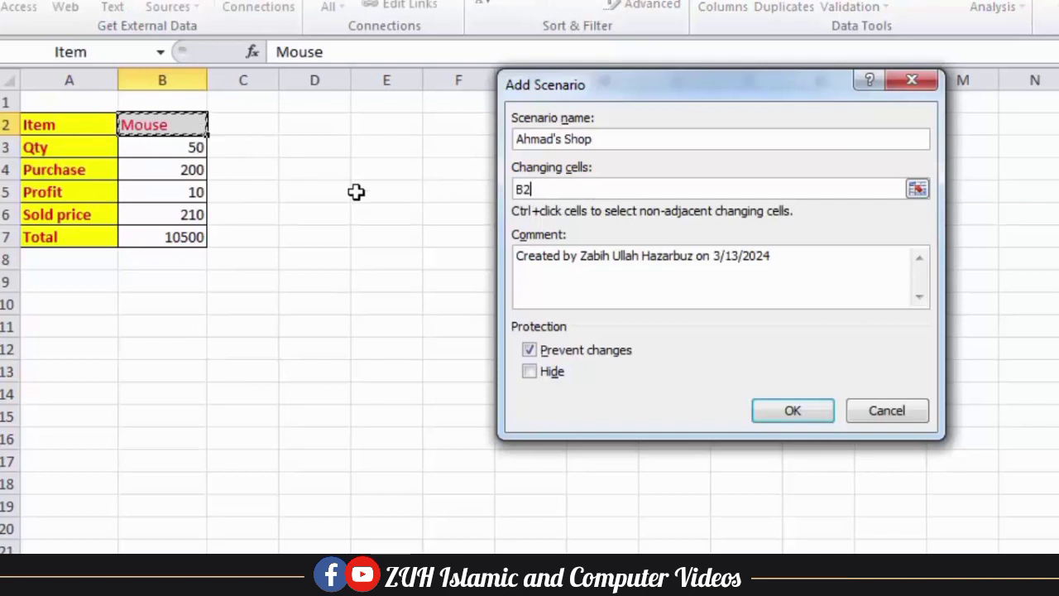
type(",")
left_click(196, 150)
type(",")
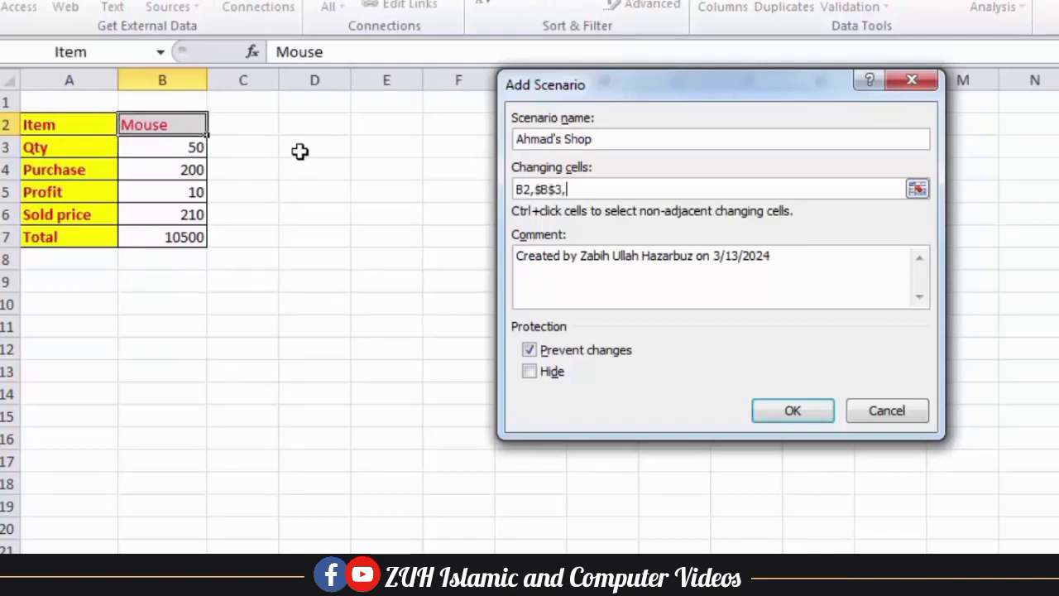
left_click(182, 170)
type(",")
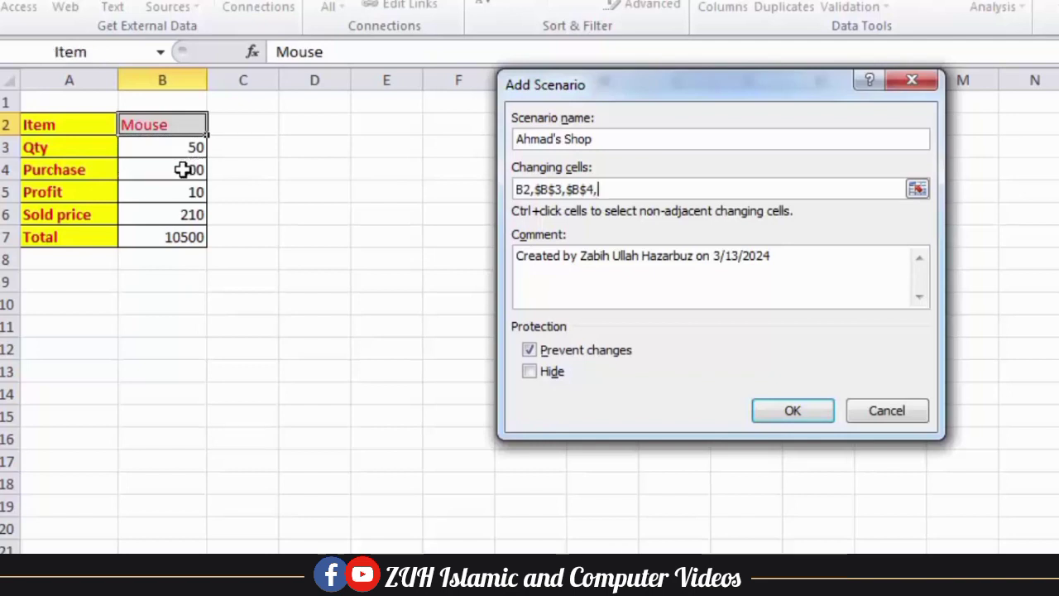
left_click(183, 193)
type(",")
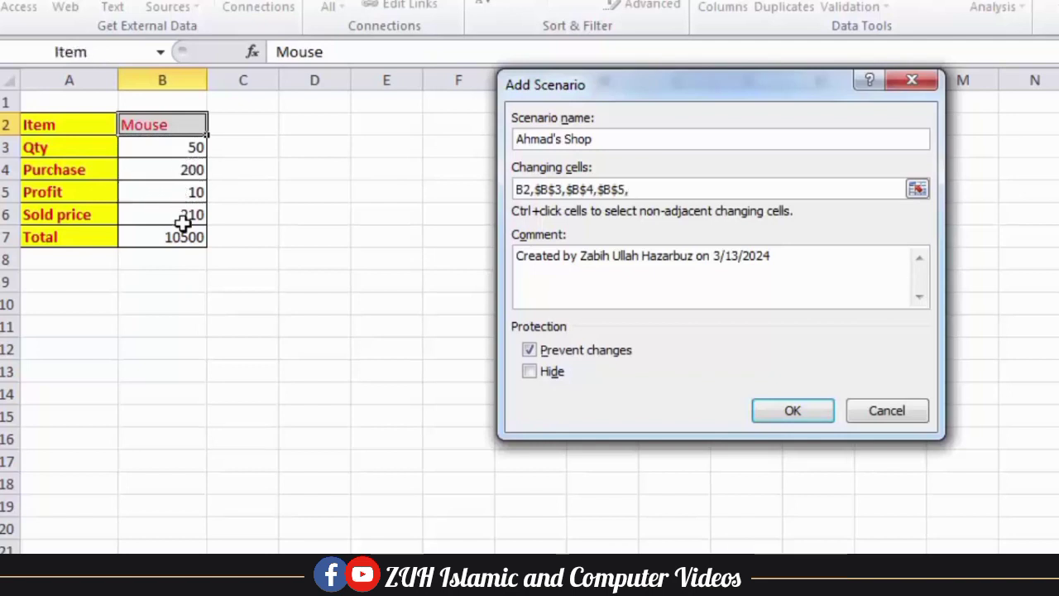
left_click(183, 216)
type(",")
left_click(185, 238)
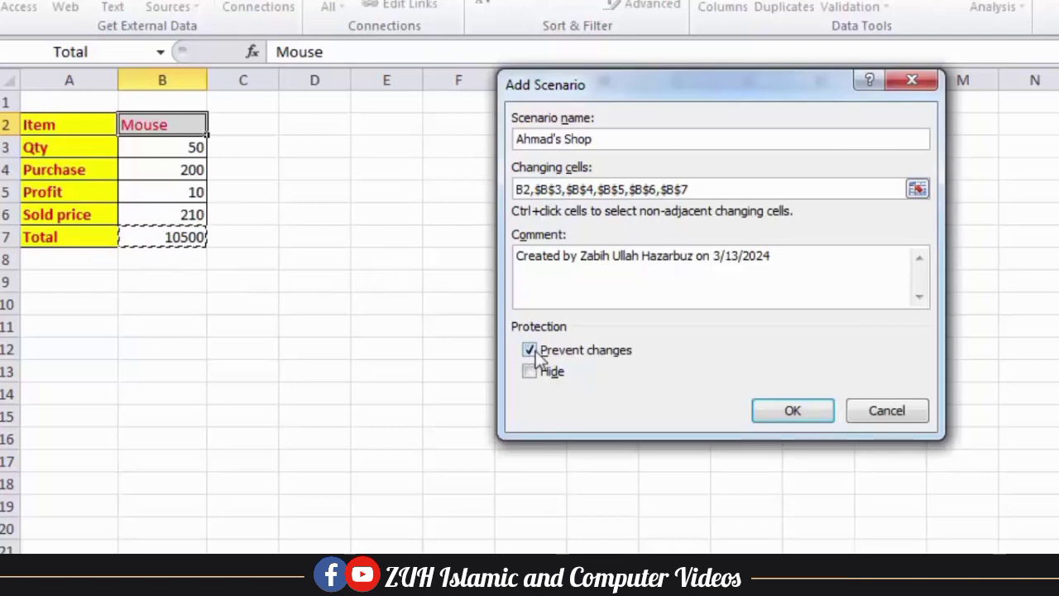
Confirm the new scenario and accept the warning that formulas become constant values
left_click(793, 414)
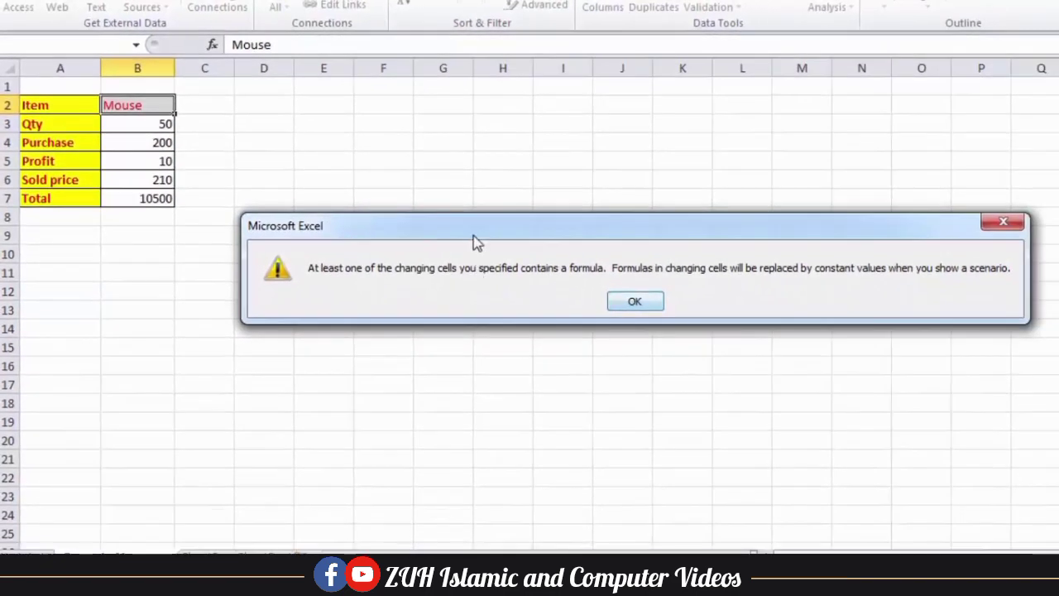
left_click_drag(605, 259, 655, 251)
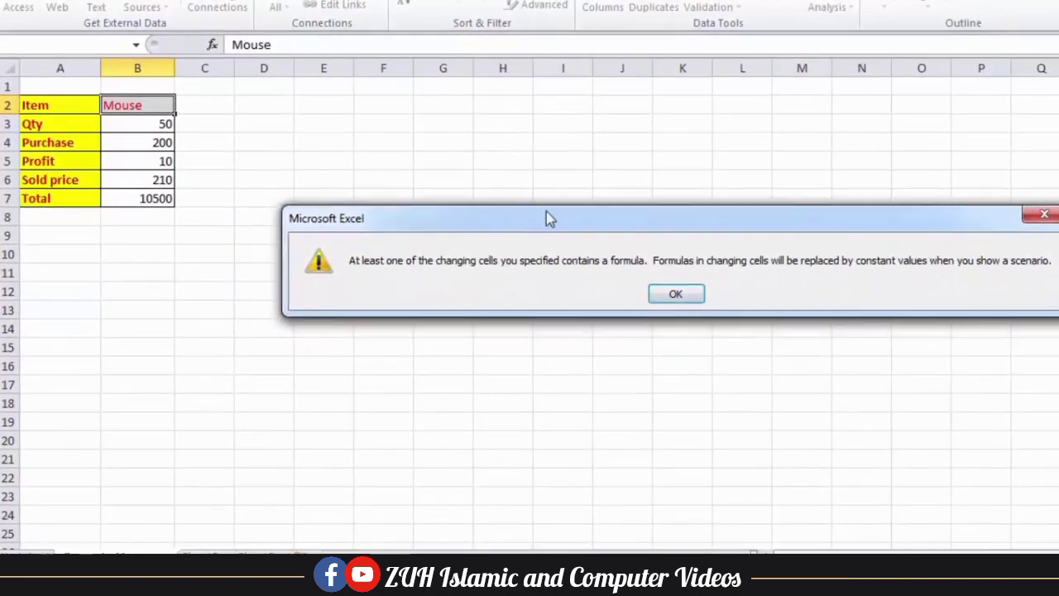
left_click_drag(546, 219, 580, 210)
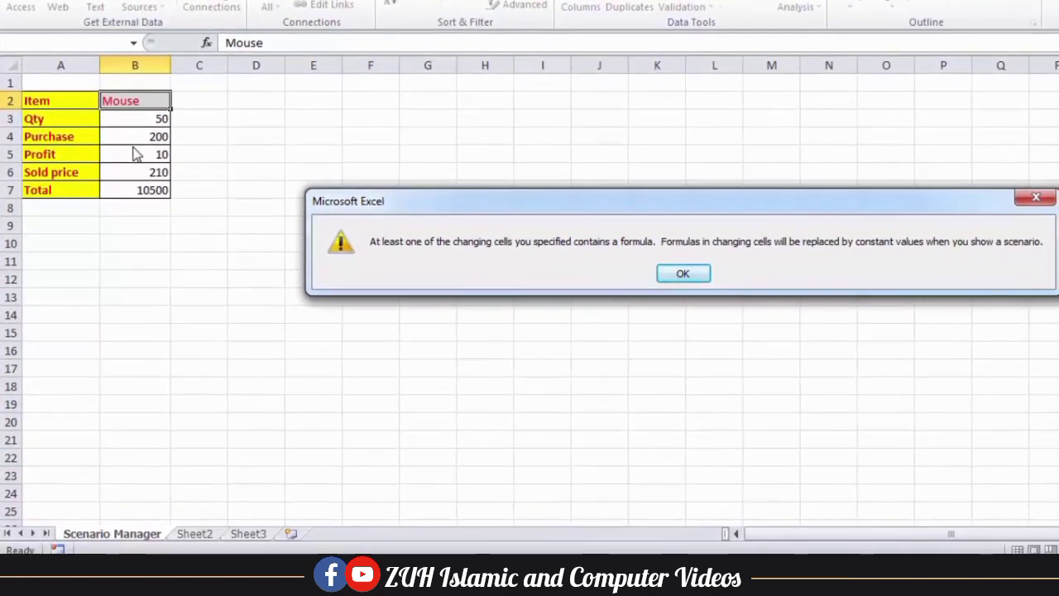
left_click(681, 275)
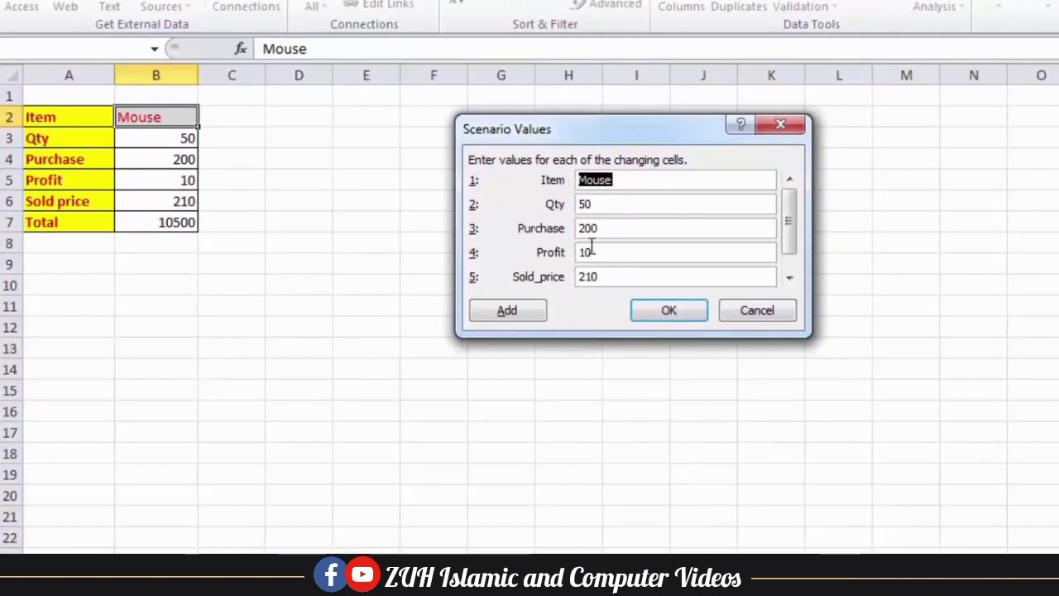
Save the first shop scenario and add a second shop scenario over B2:B7
left_click(516, 311)
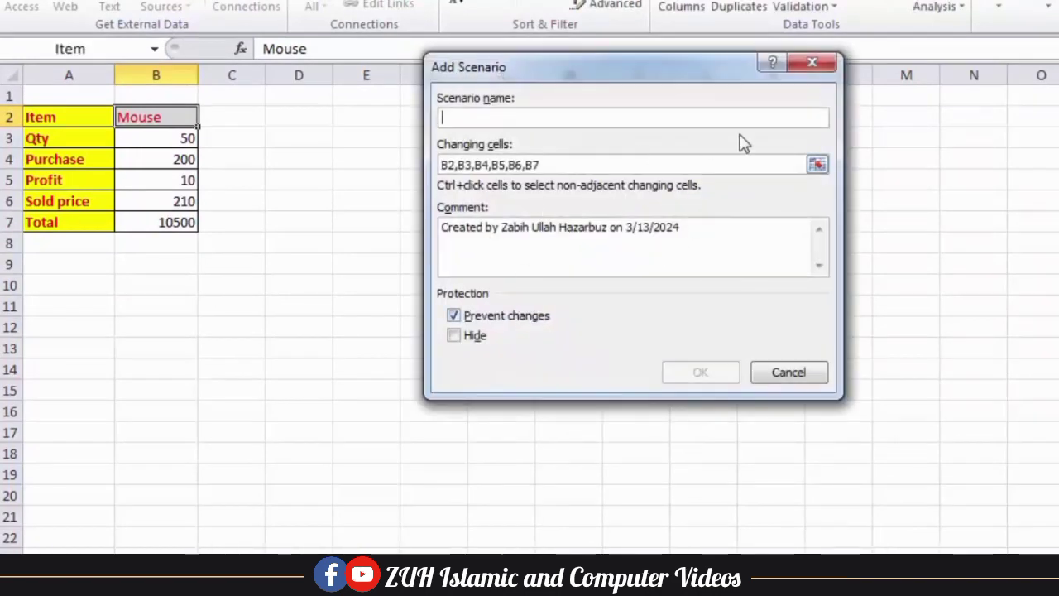
left_click(788, 374)
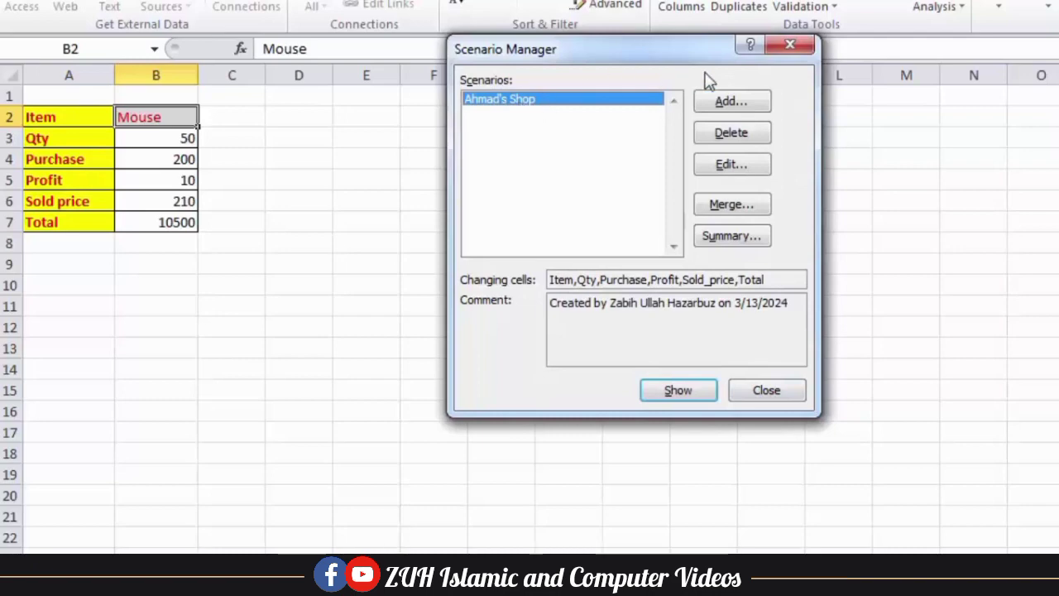
left_click(758, 102)
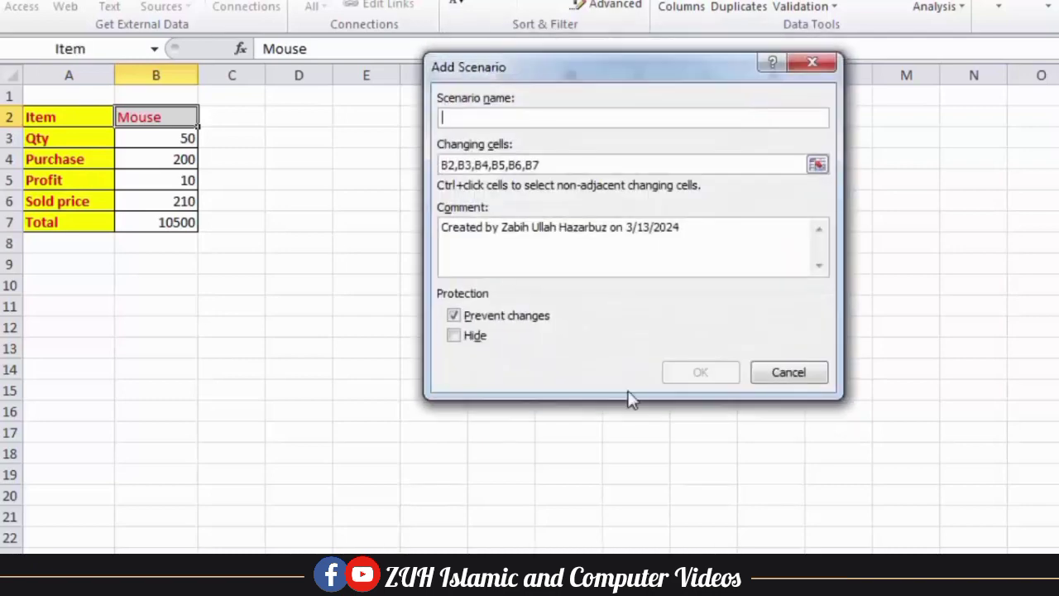
type("W")
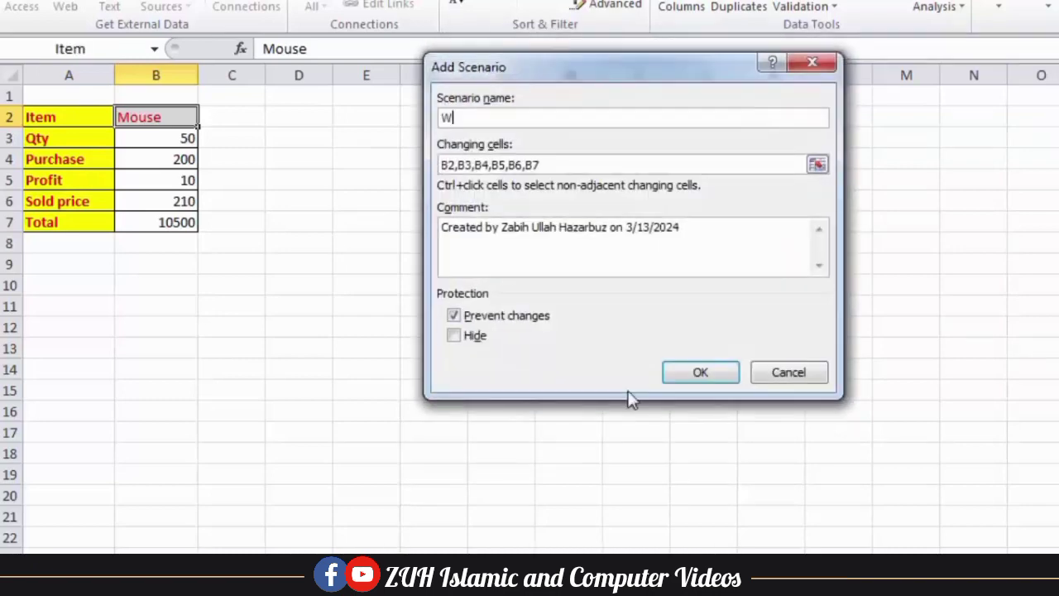
type("ali's Sho")
key("BackSpace")
type("hop")
key("Return")
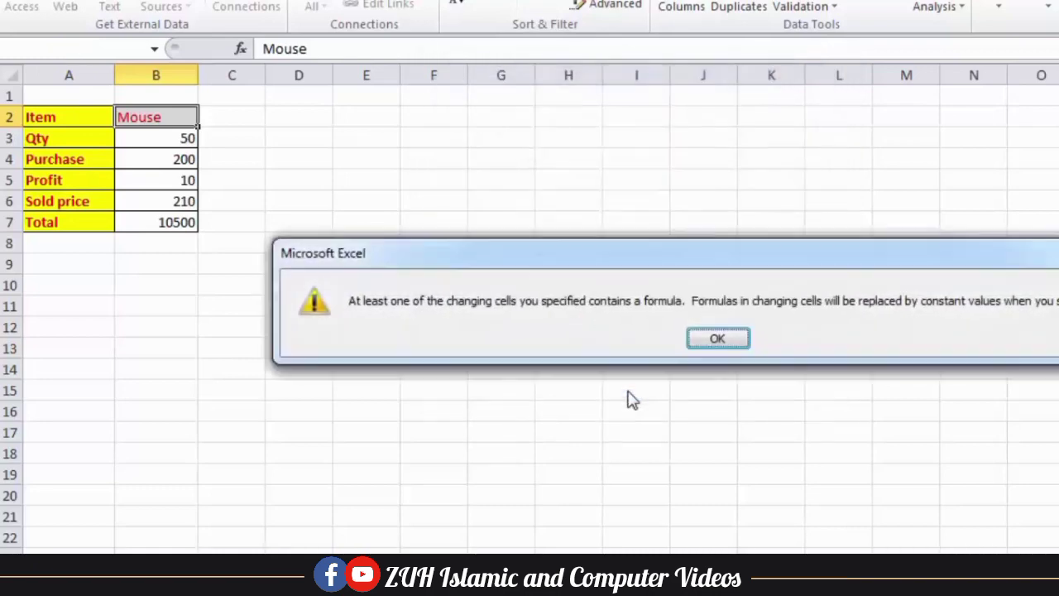
Enter Qty 500, Purchase 185 and Profit 15 for the second shop scenario
left_click(723, 344)
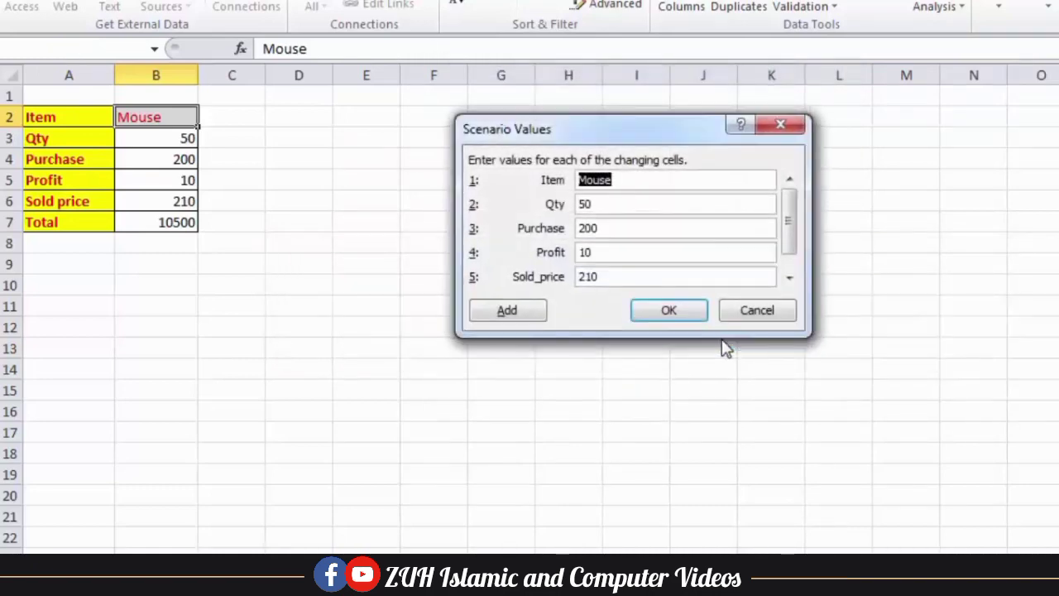
left_click(603, 204)
type("0")
left_click_drag(615, 230, 575, 230)
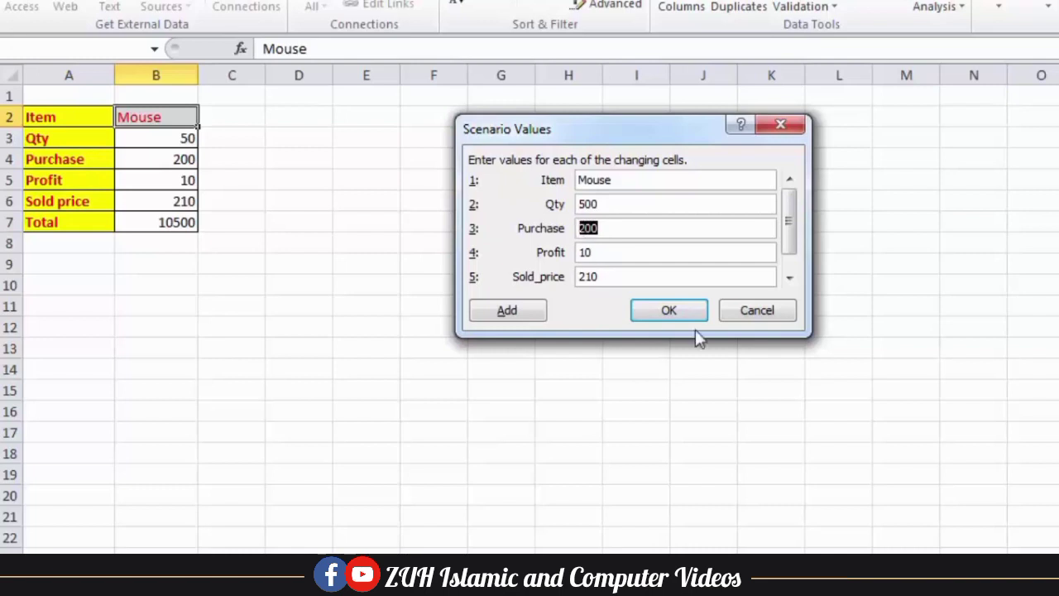
type("185")
key("Tab")
type("15")
key("Tab")
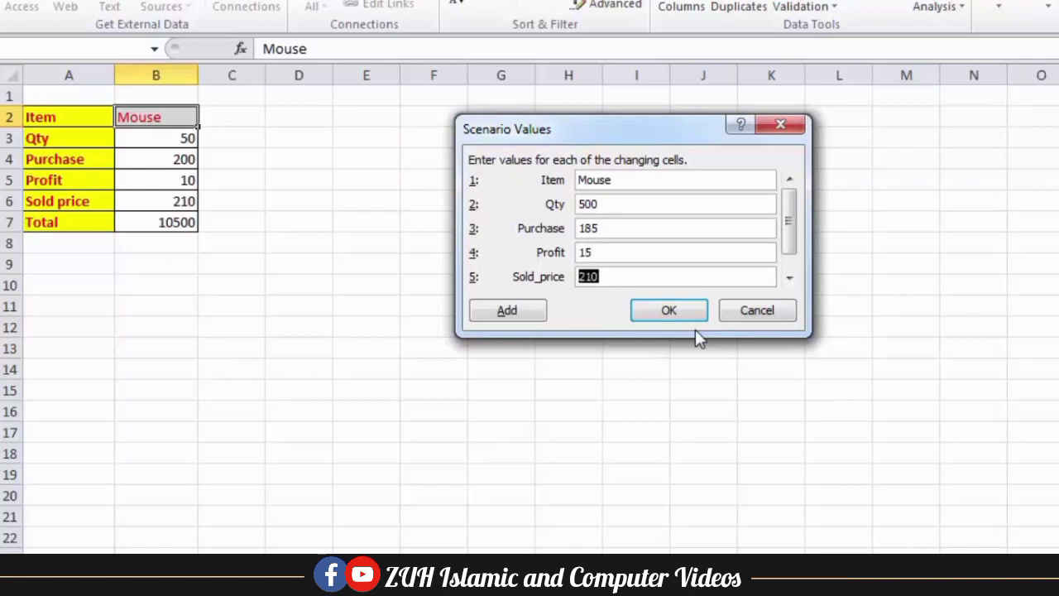
Set Sold_price to =sum(purchase,profit) and Total to =product(sold_price,Qty), then confirm
key("BackSpace")
type("=sum")
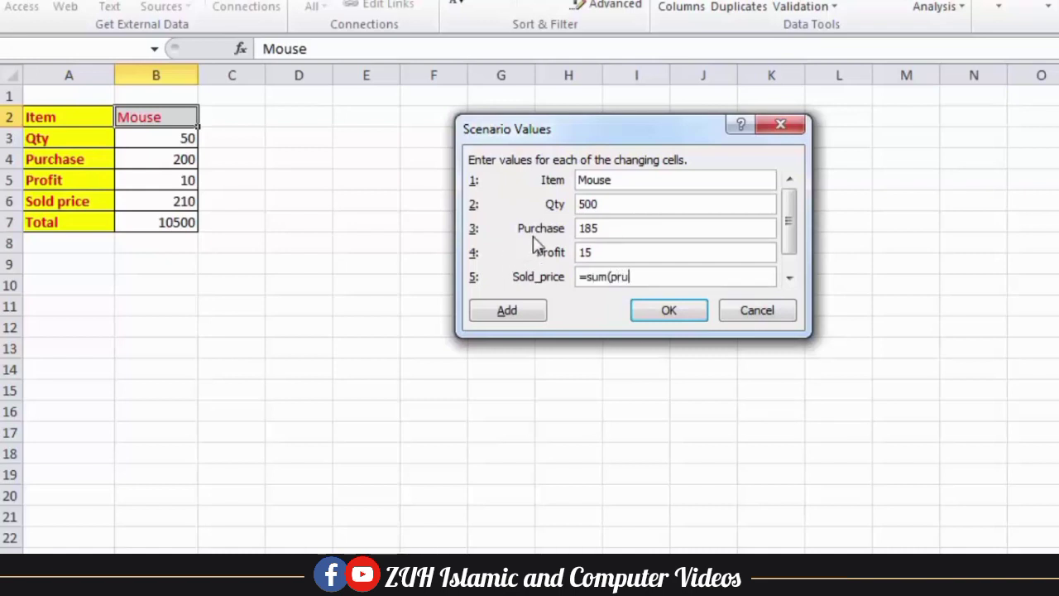
type("(purchase,profit)")
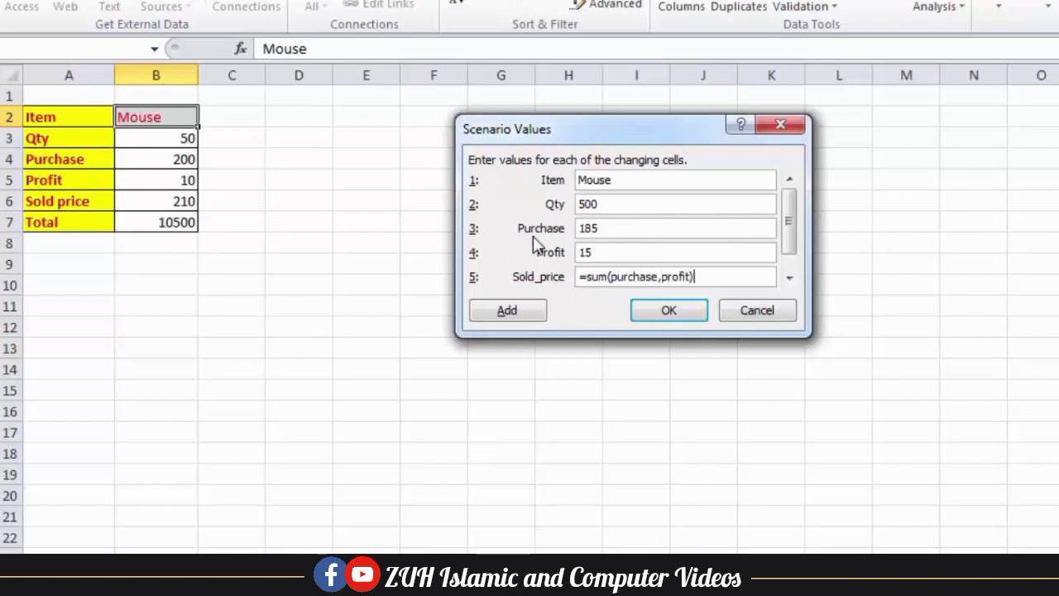
key("Tab")
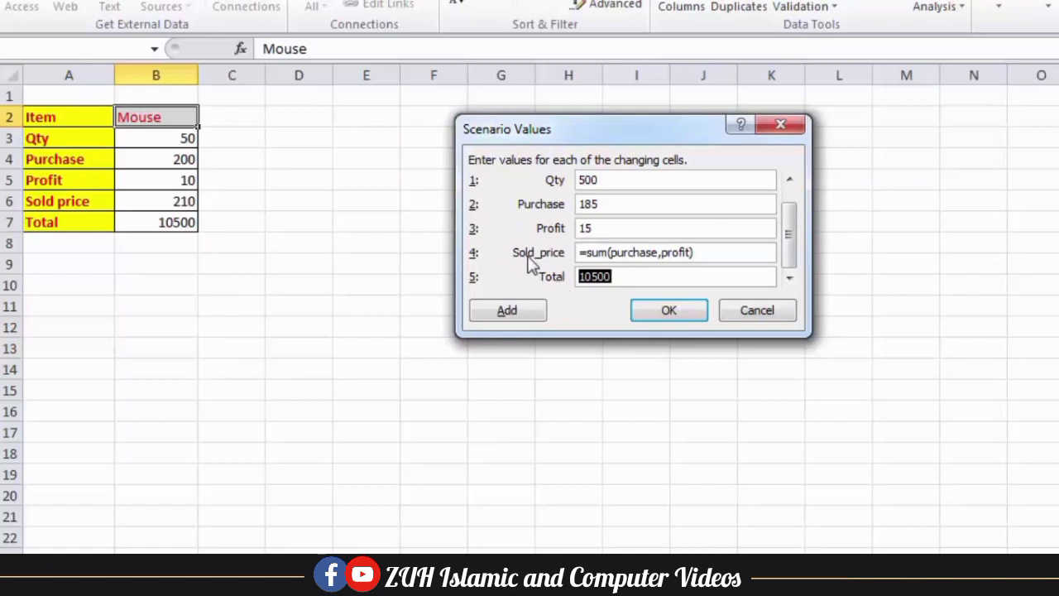
type("=produc")
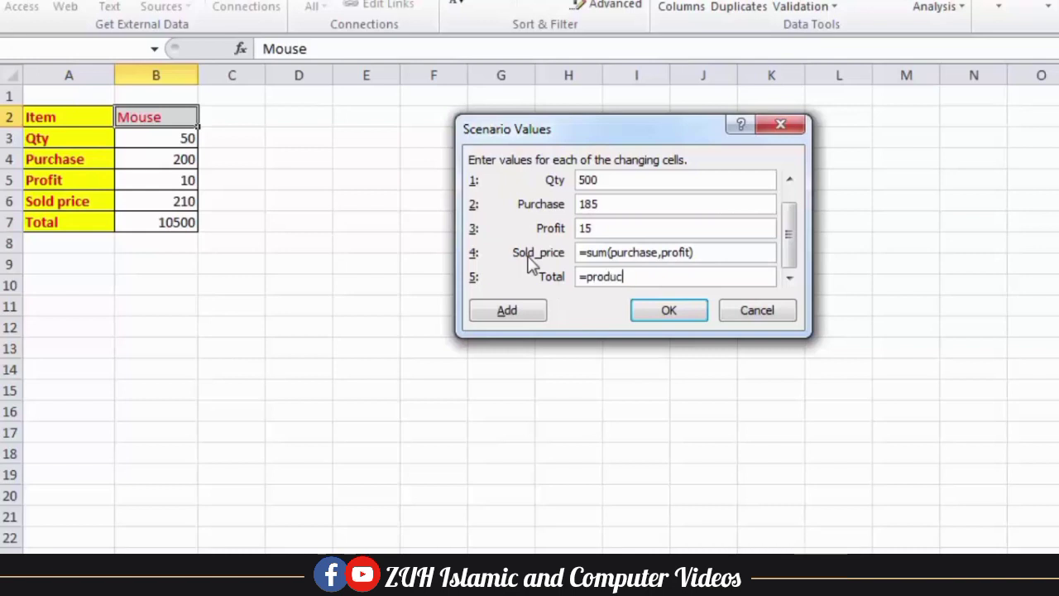
type("t(sold")
type("_price,Qty")
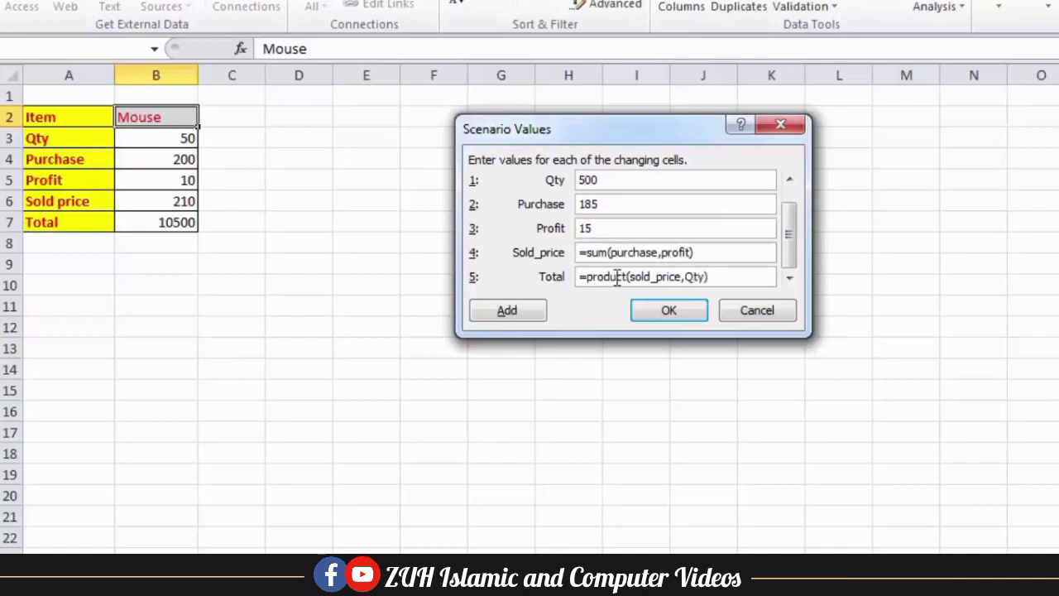
left_click(657, 312)
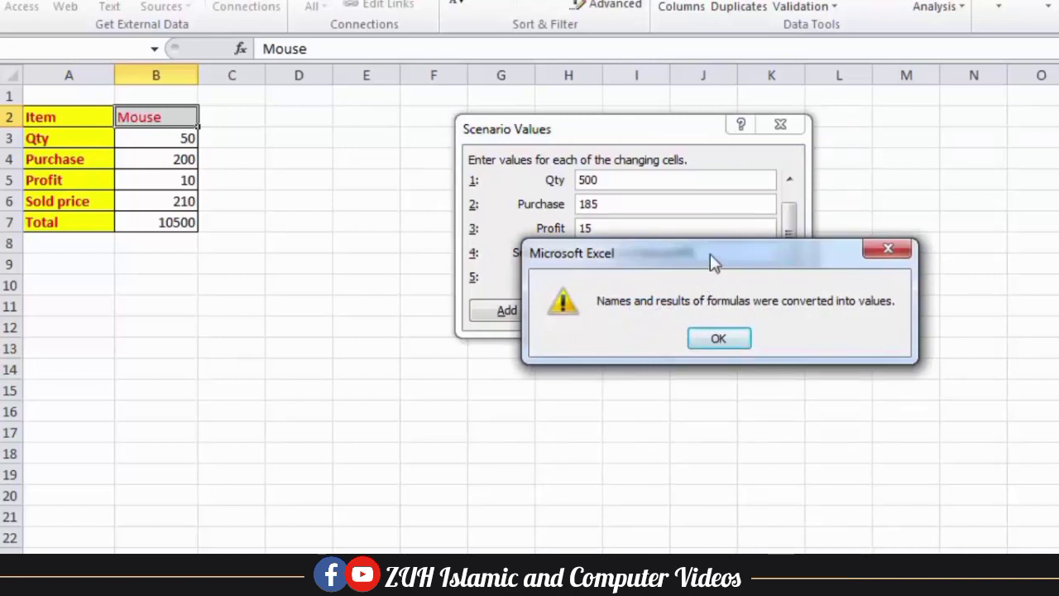
left_click_drag(710, 253, 624, 363)
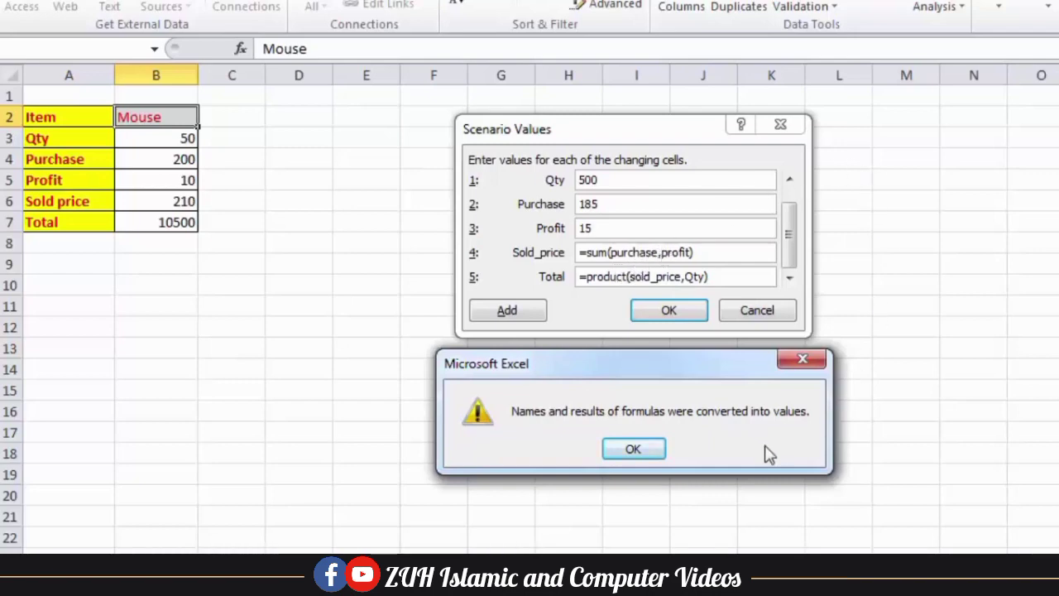
Show the first shop scenario, then the second, so the sheet shows Qty 500, Purchase 185
left_click(634, 450)
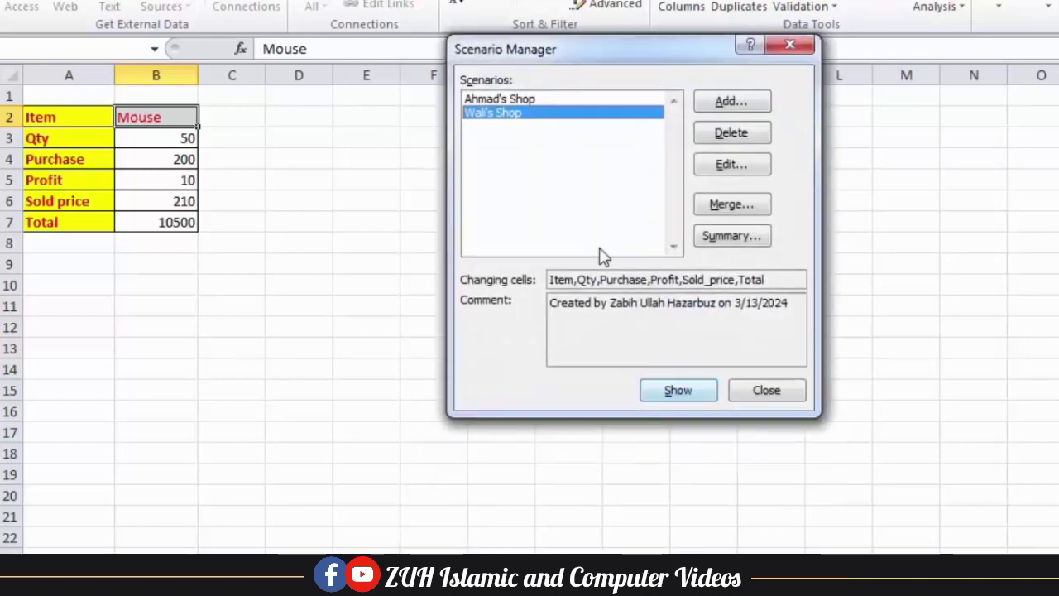
left_click(498, 100)
left_click(678, 389)
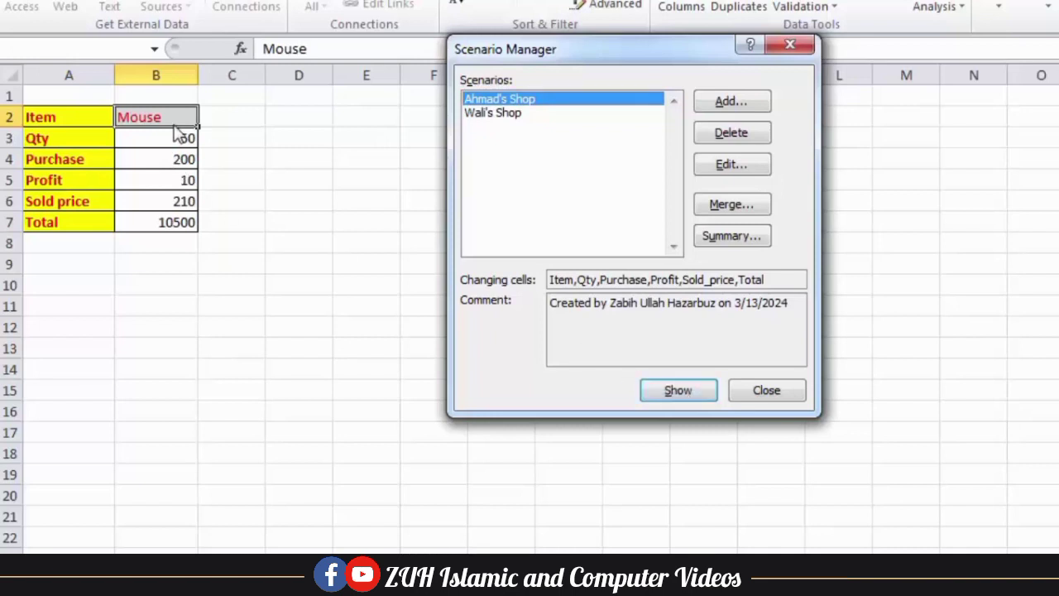
left_click(497, 118)
left_click(677, 391)
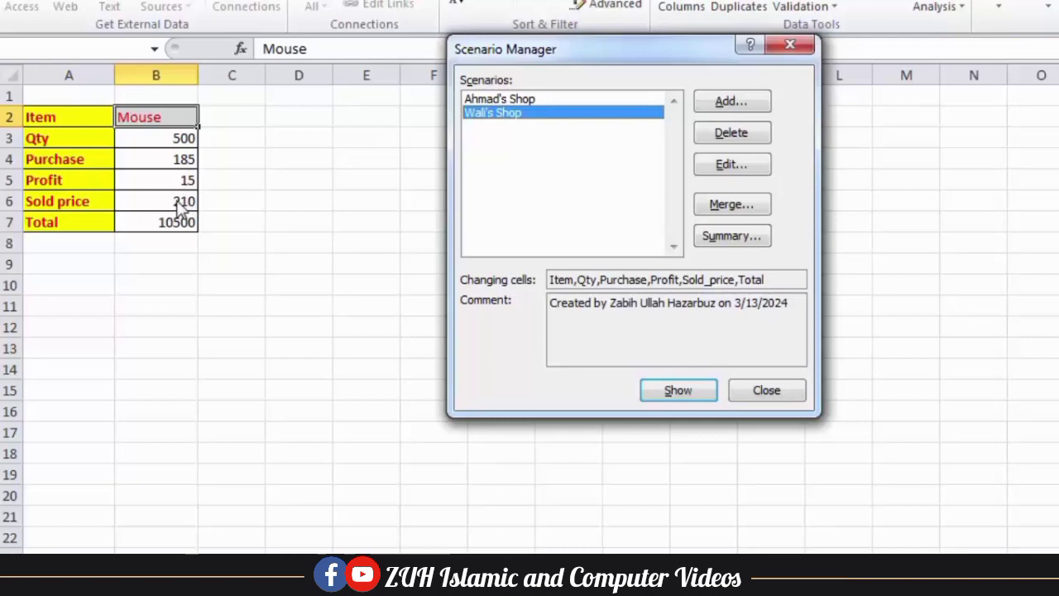
left_click(741, 170)
Change the second scenario's Sold price to =sum(purchase,profit) and show it, making Sold price 200
left_click(697, 379)
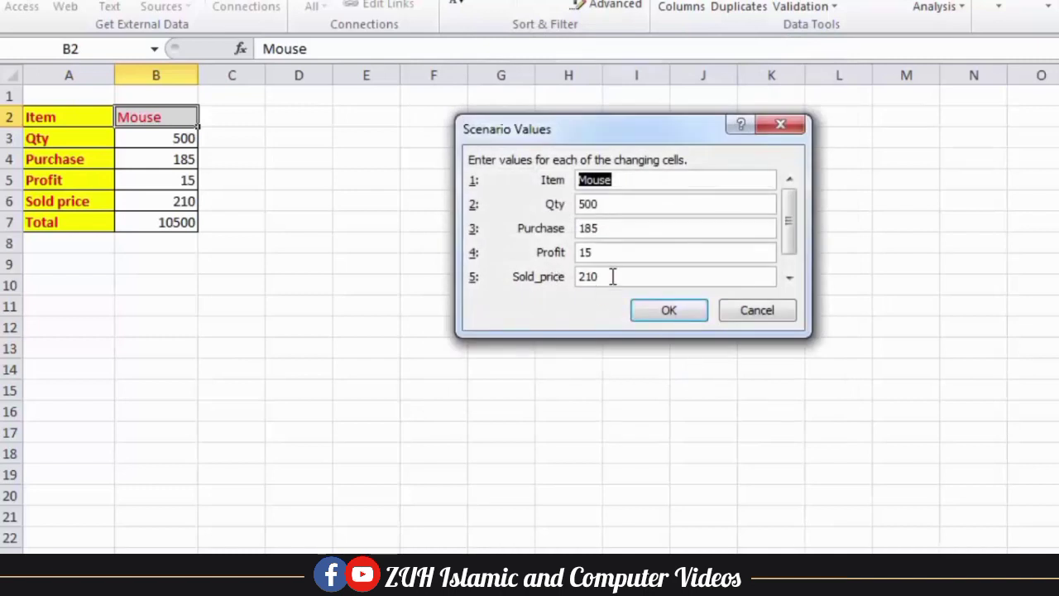
left_click_drag(611, 276, 577, 277)
type("=")
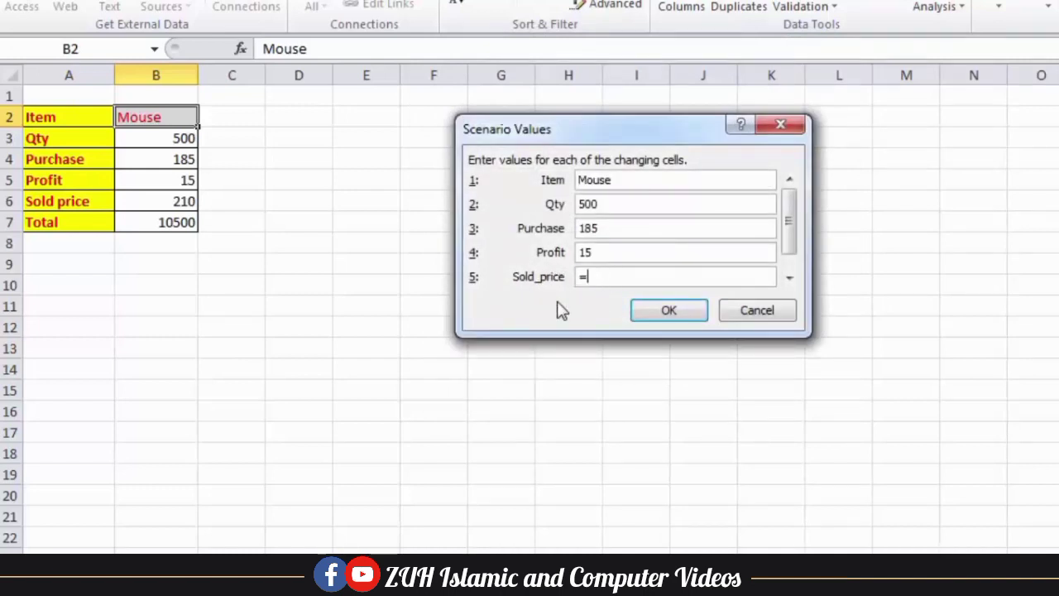
type("sum(purchase")
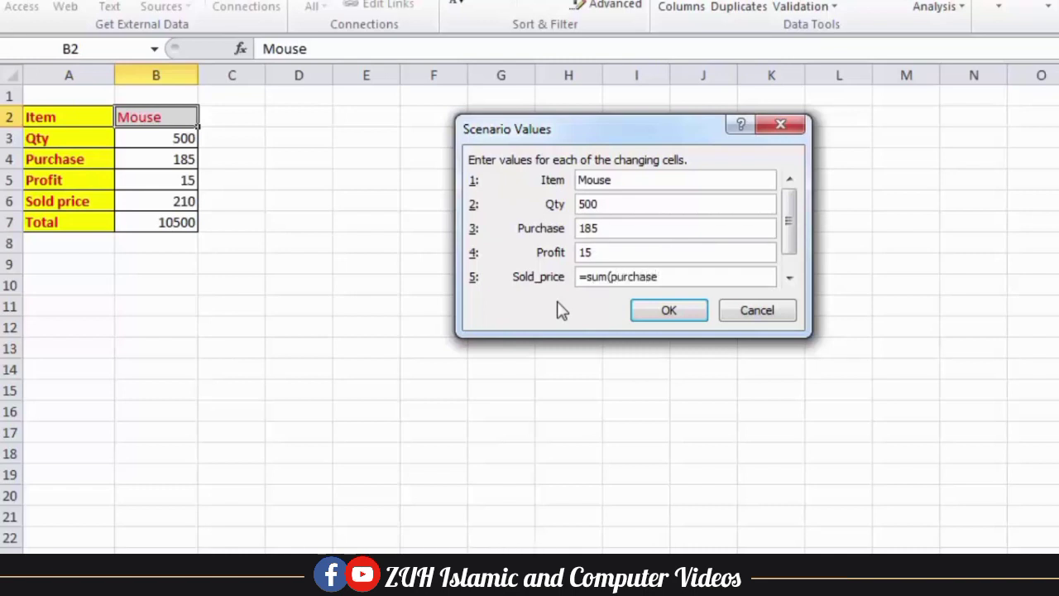
type(",profit")
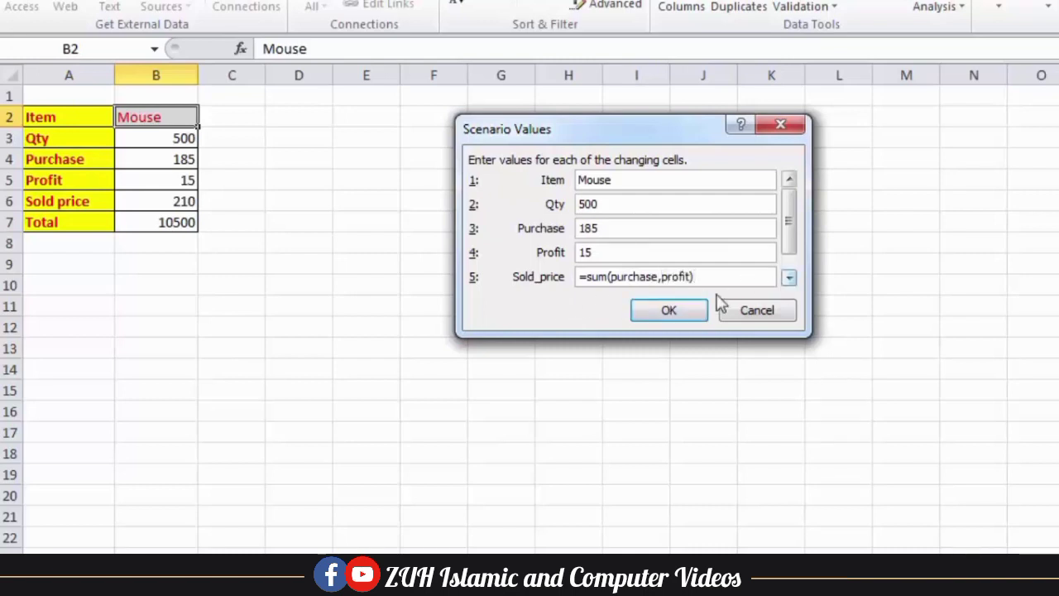
left_click(691, 311)
left_click(713, 340)
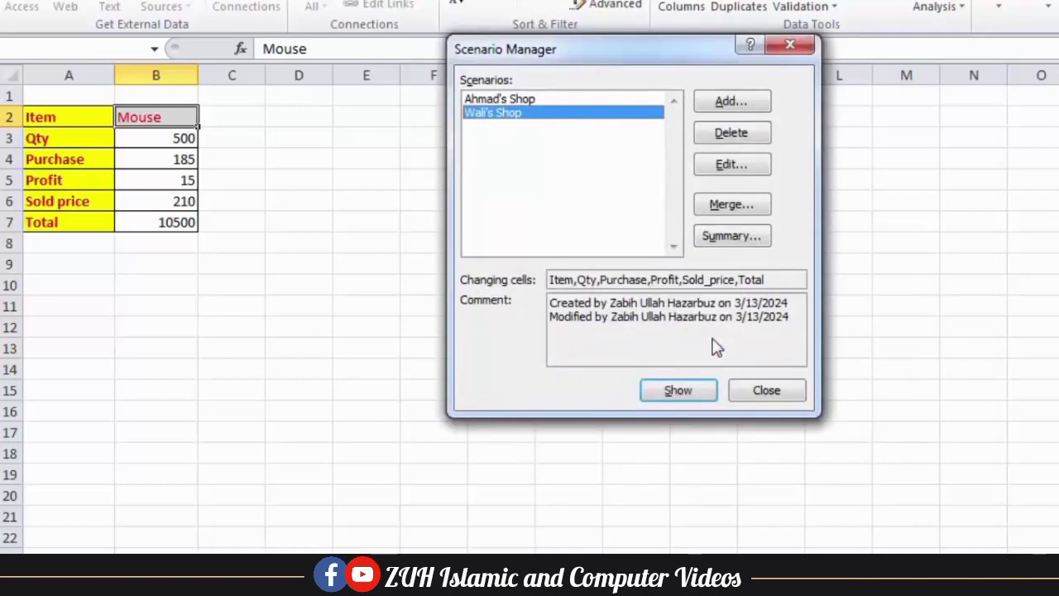
left_click(681, 393)
Set the second scenario's Total value to =product(Sold_price,Qty) so it gives 100000
left_click(734, 166)
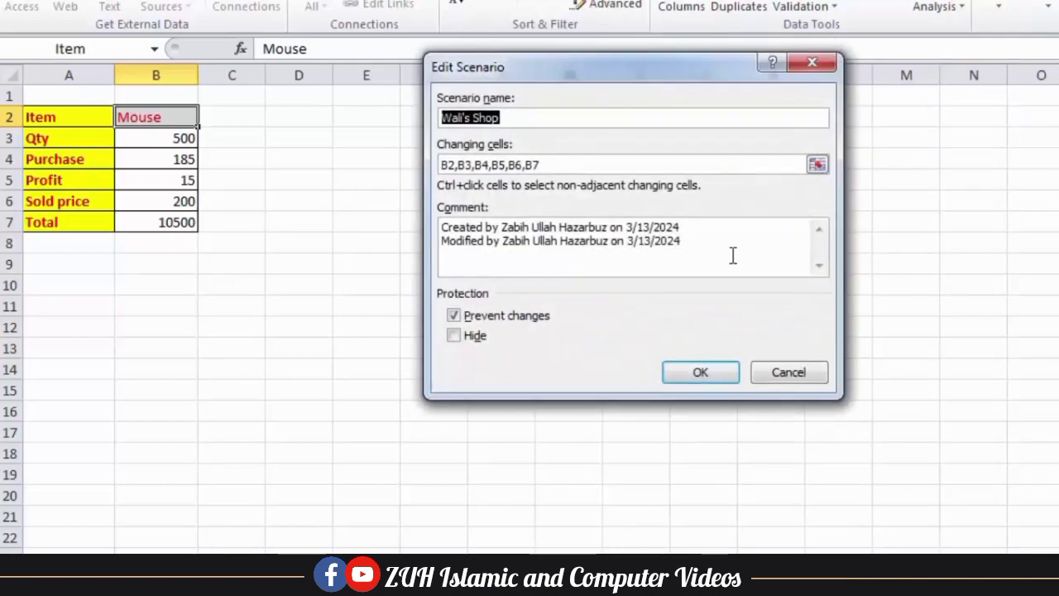
left_click(701, 375)
left_click(789, 277)
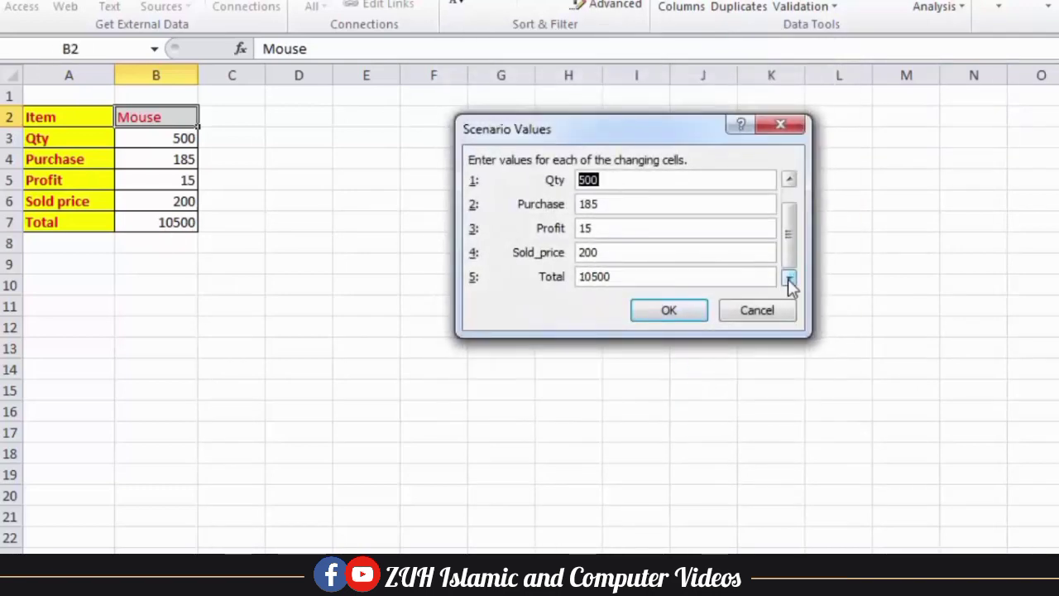
double_click(621, 280)
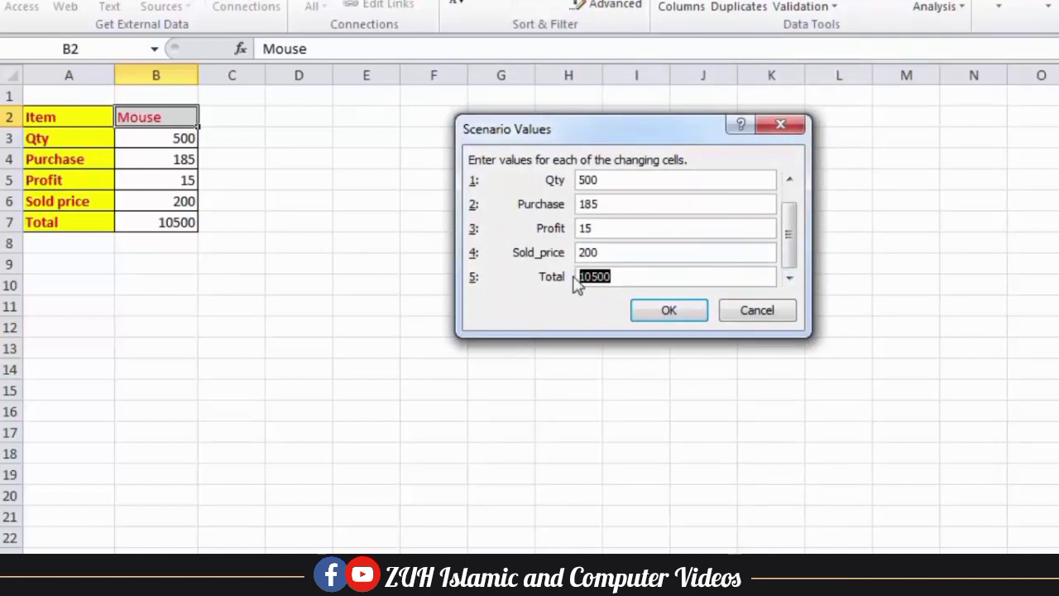
mouse_move(787, 229)
left_mouse_down()
mouse_move(787, 213)
mouse_move(792, 244)
left_mouse_up()
type("=product(Sold_price,")
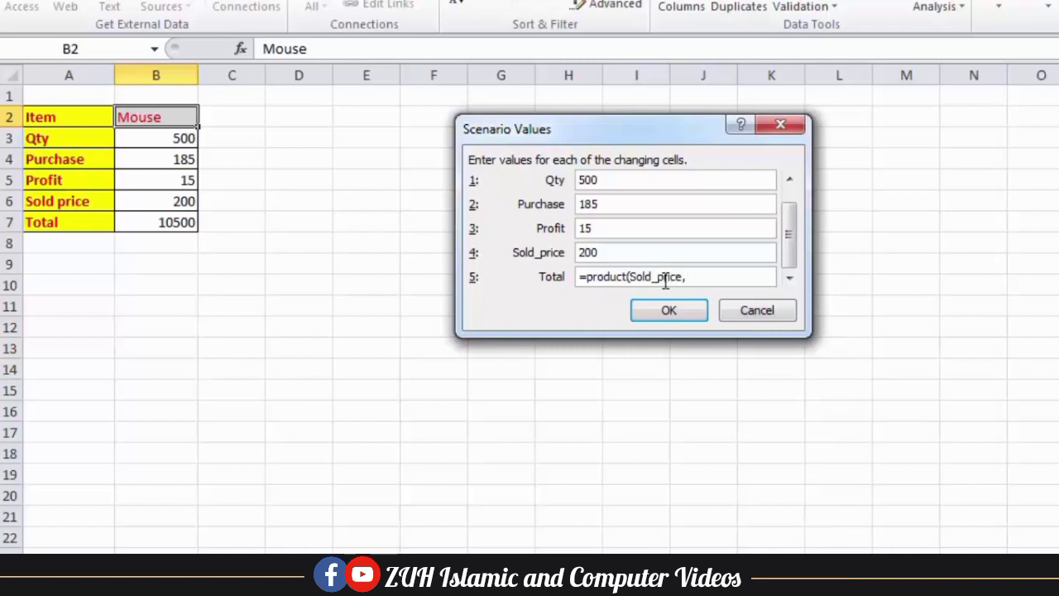
type("Qty)")
left_click(679, 308)
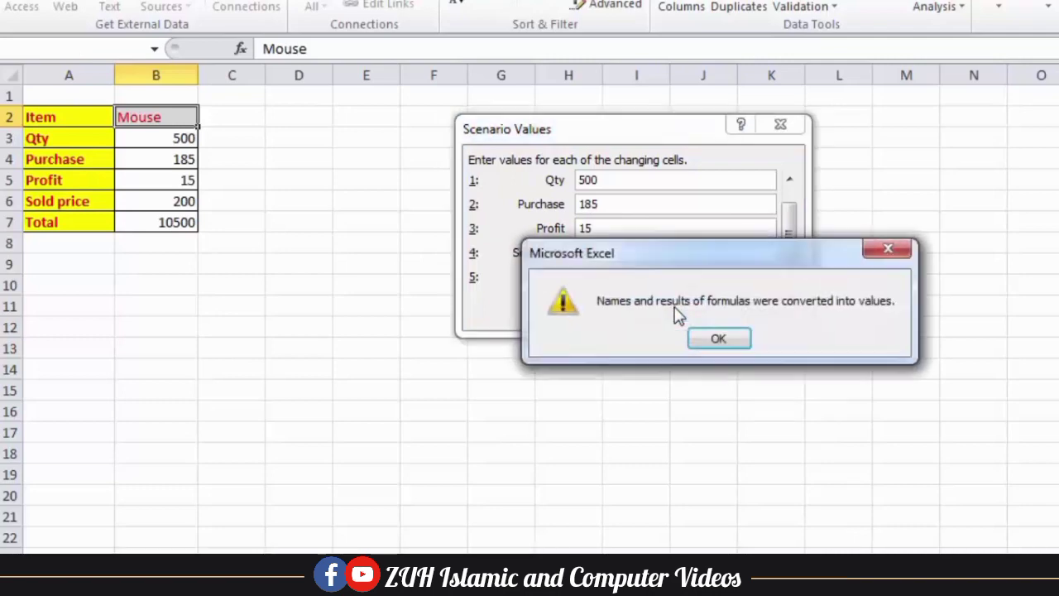
left_click(704, 339)
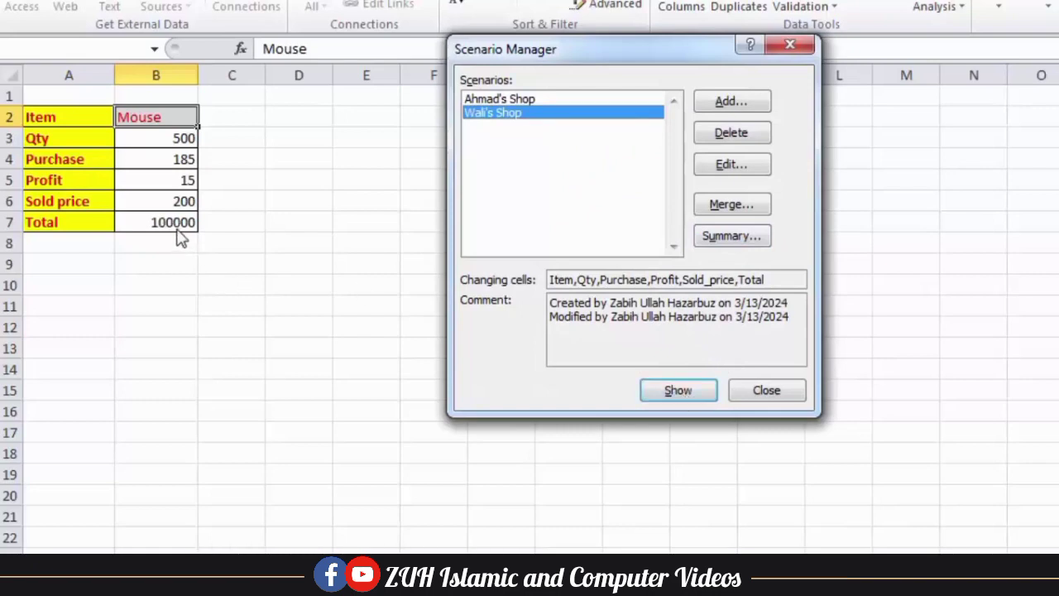
Delete the first shop scenario, leaving only the second, and close Scenario Manager
left_click_drag(611, 43, 488, 73)
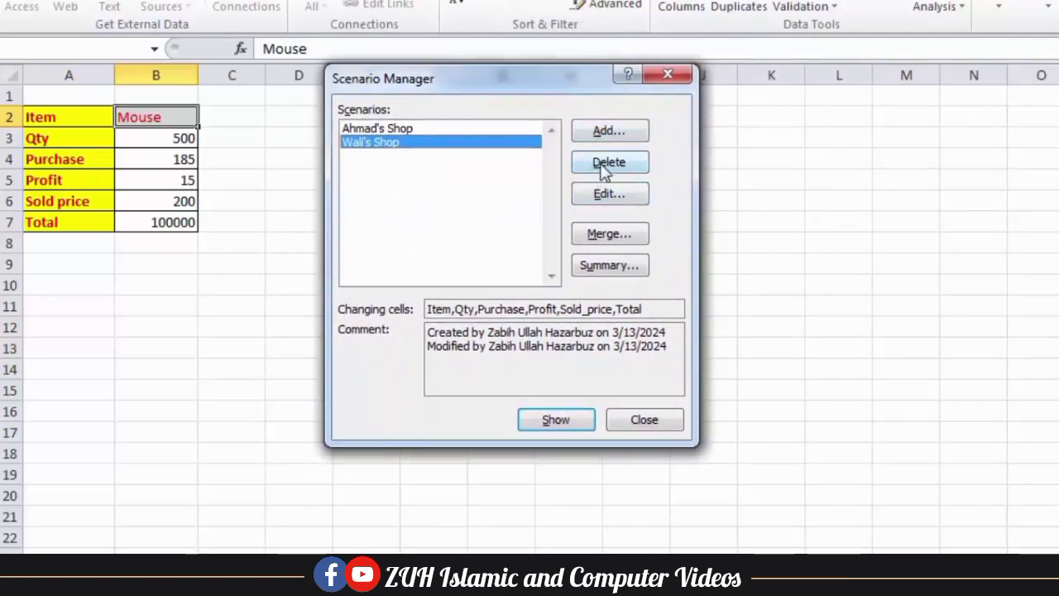
left_click(402, 131)
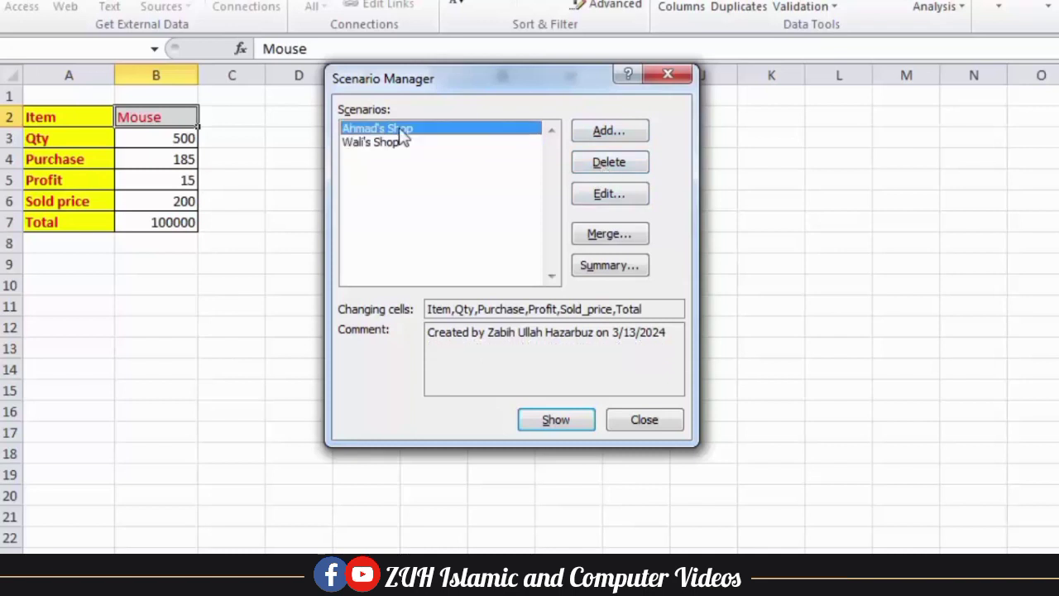
left_click(596, 166)
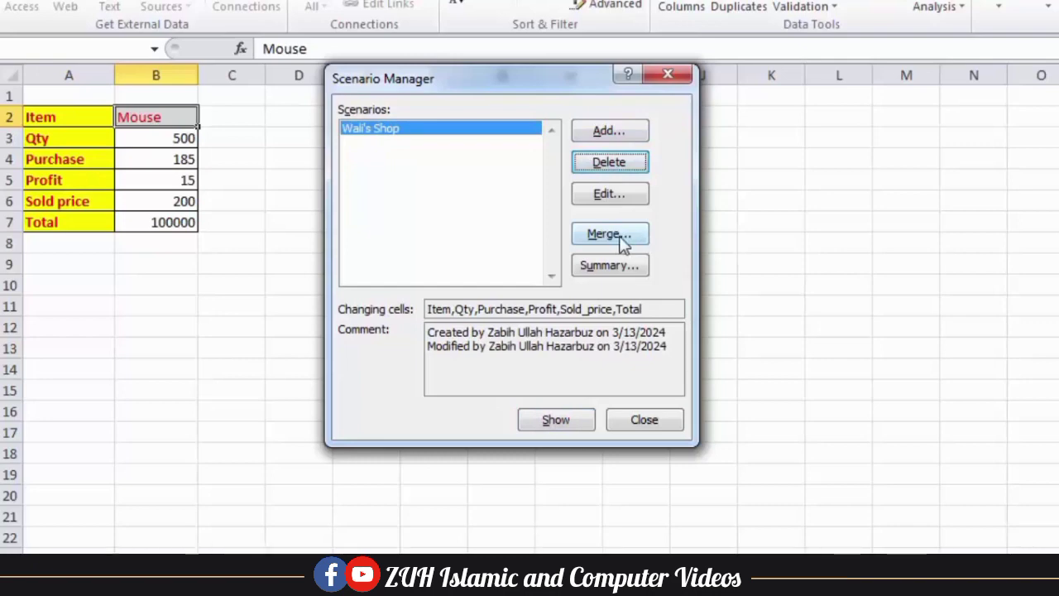
left_click_drag(532, 86, 720, 51)
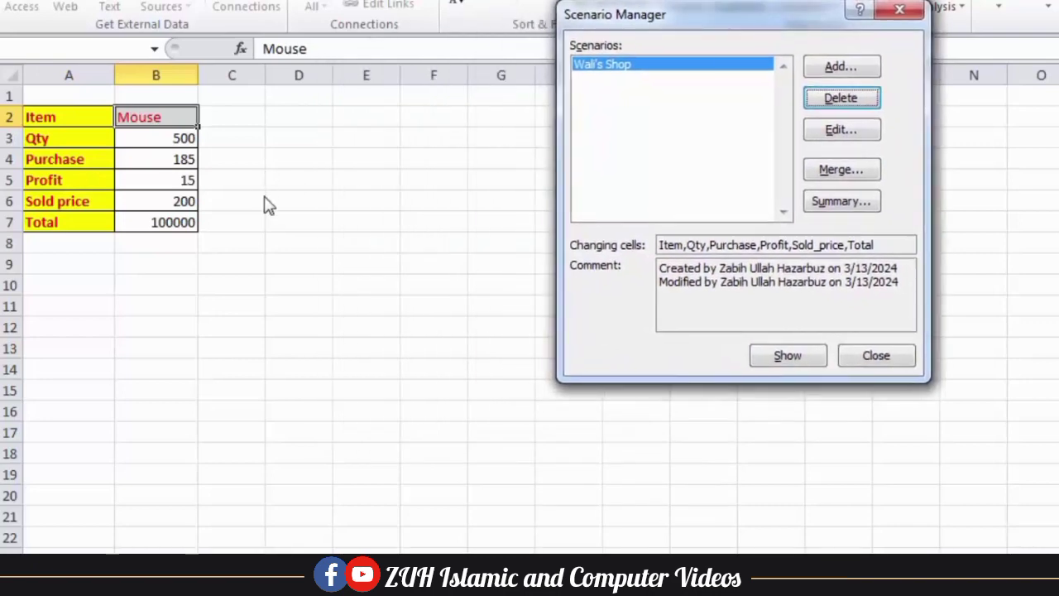
left_click(879, 356)
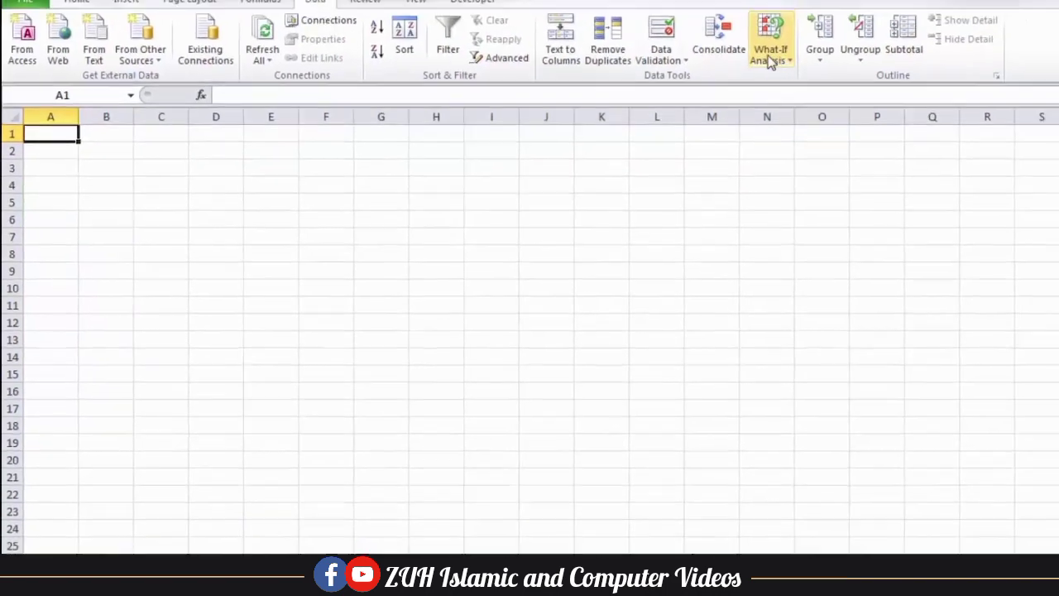
Merge the shop scenario from the Scenario Manager sheet into Sheet2, show it, then return
left_click(769, 60)
left_click(715, 100)
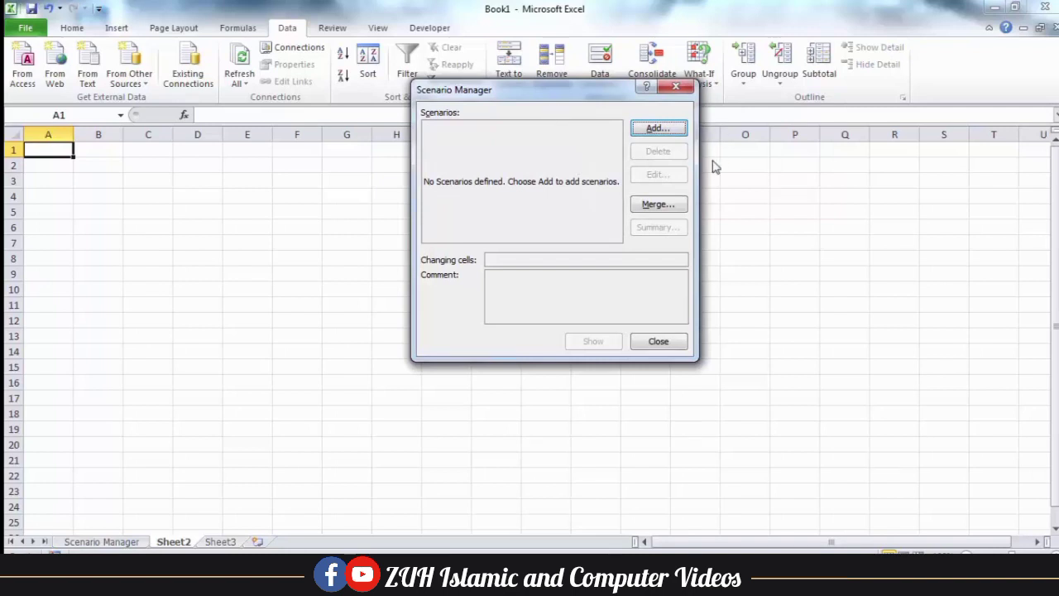
left_click(658, 204)
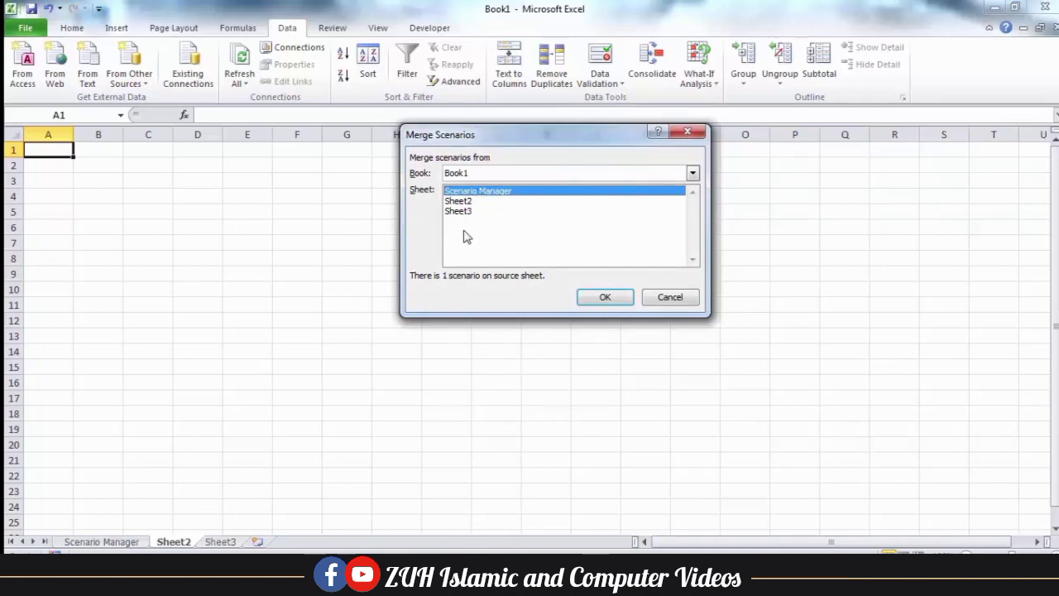
left_click(460, 202)
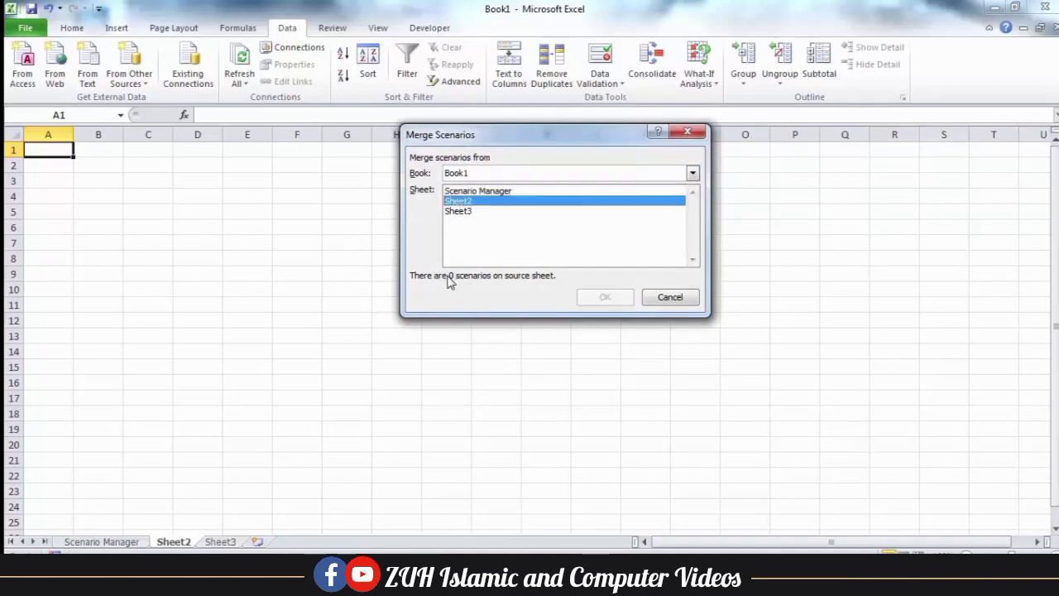
left_click(459, 211)
left_click(463, 192)
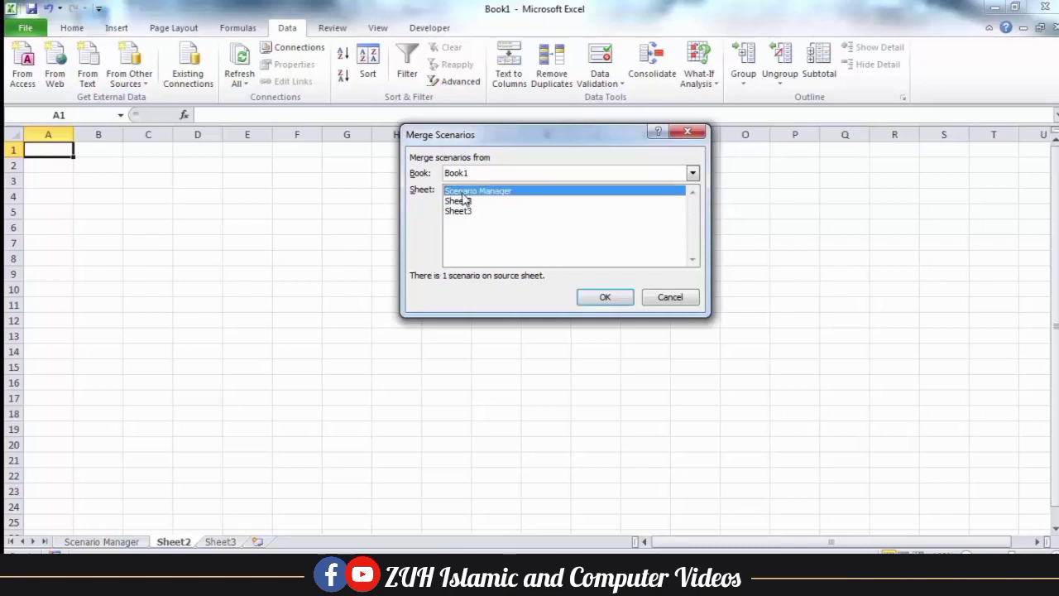
left_click(627, 298)
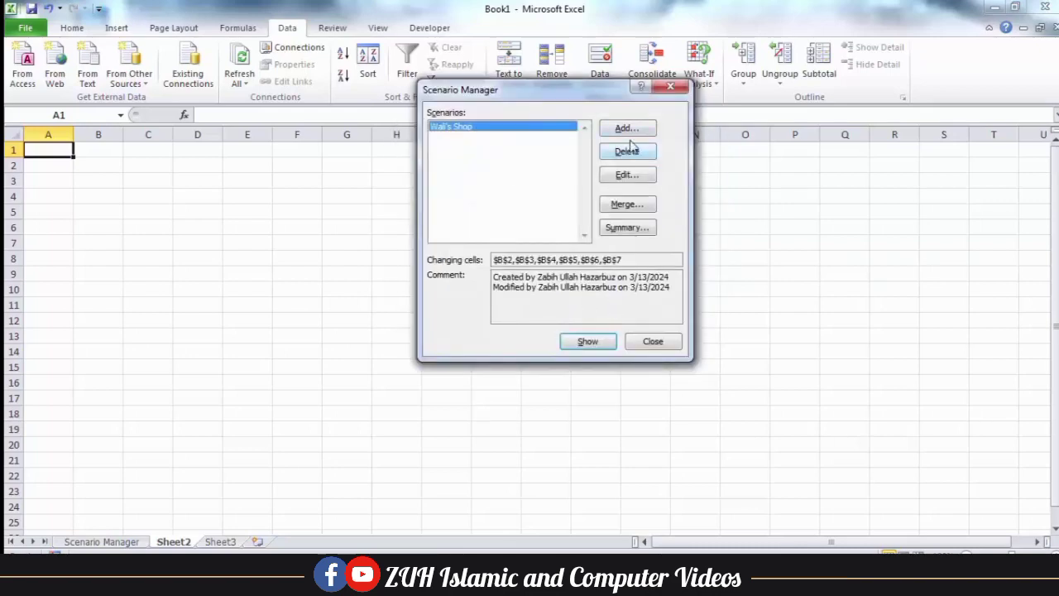
left_click(590, 346)
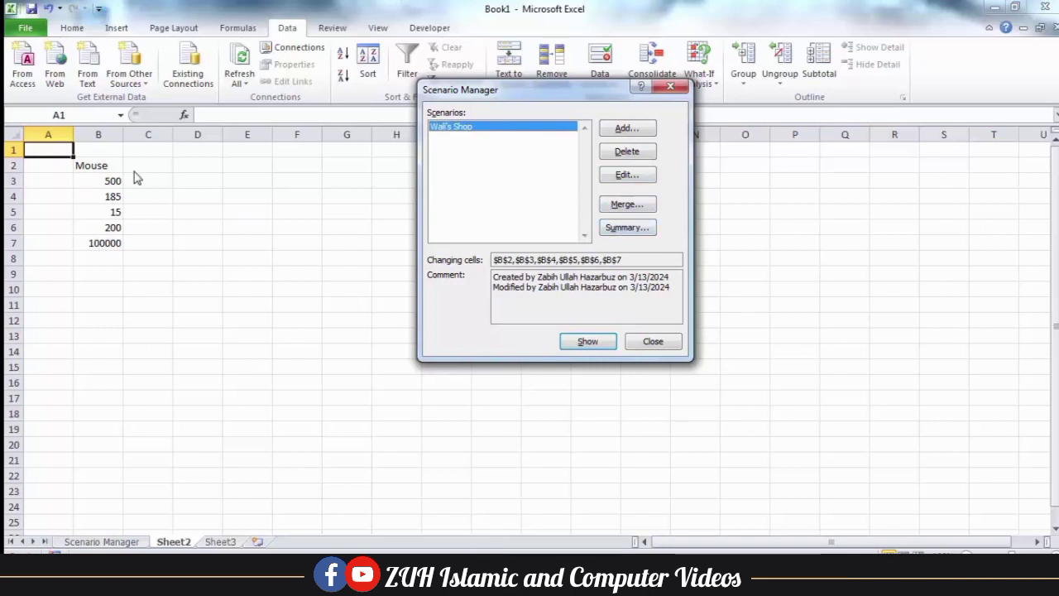
left_click(651, 342)
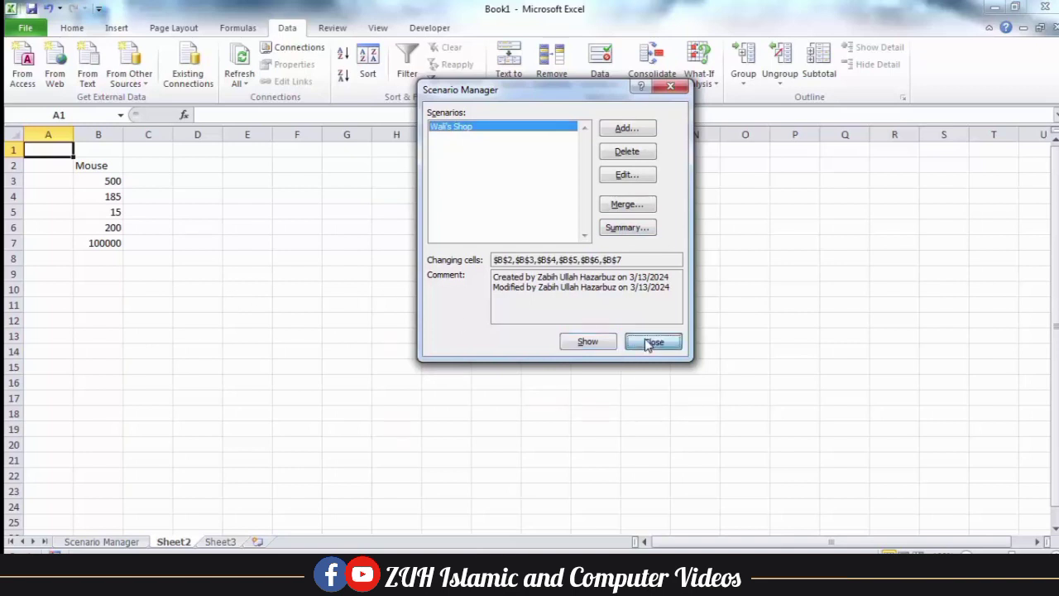
left_click(130, 541)
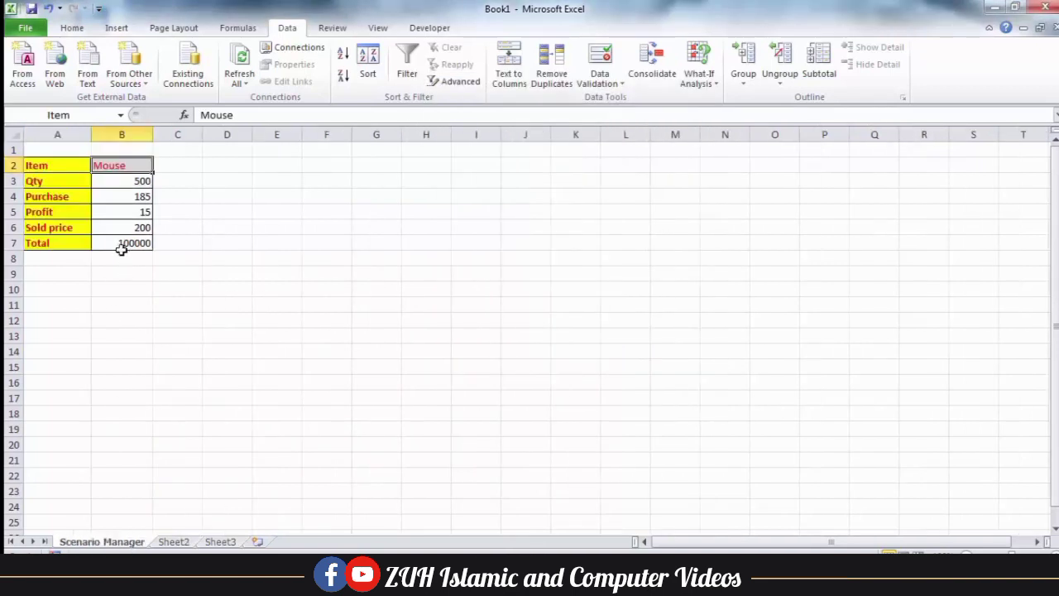
left_click(120, 243)
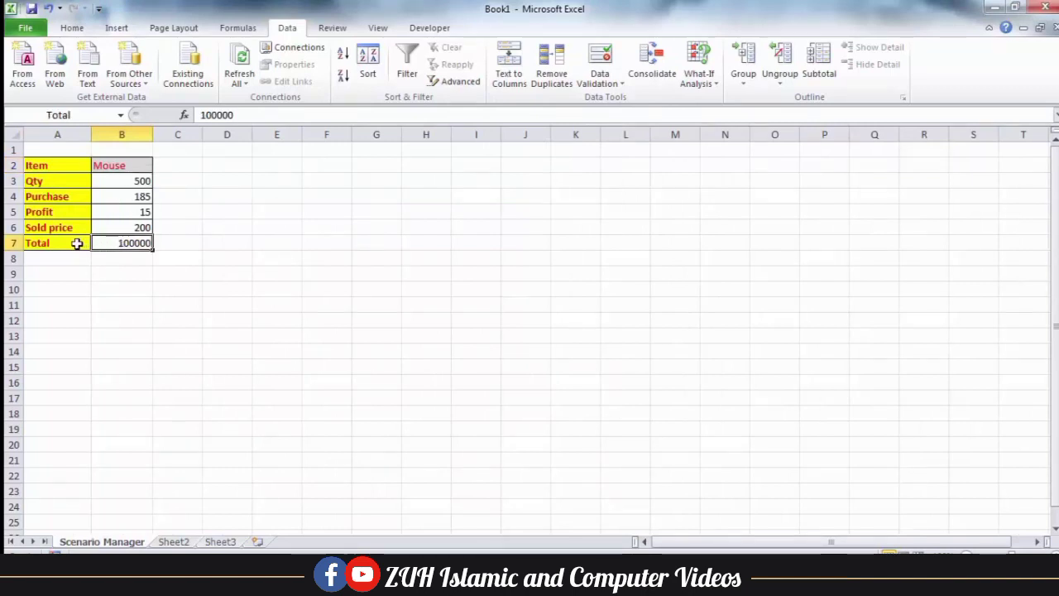
left_click_drag(76, 241, 141, 237)
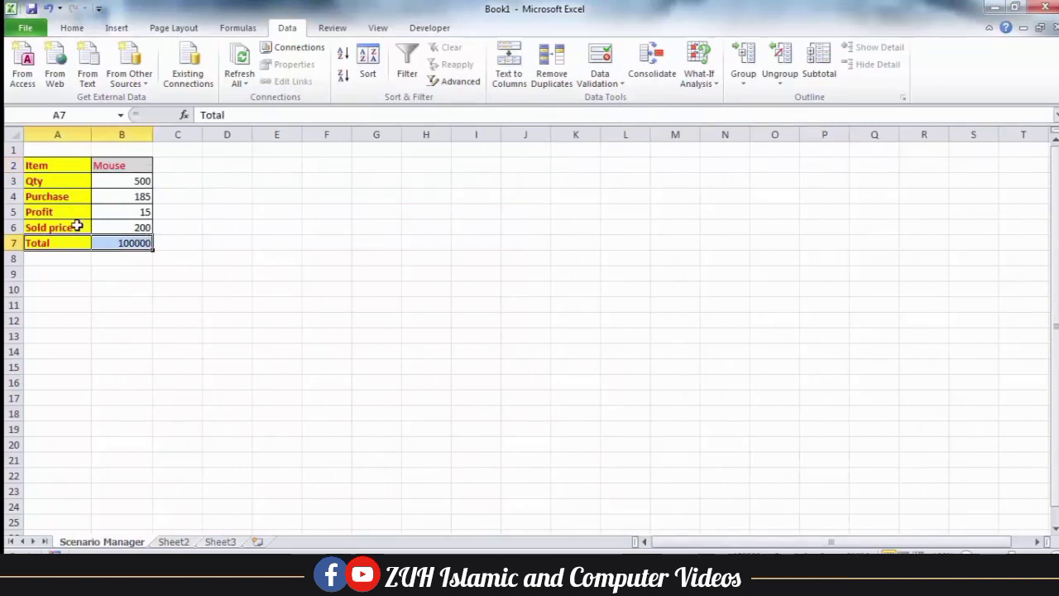
left_click_drag(75, 226, 134, 243)
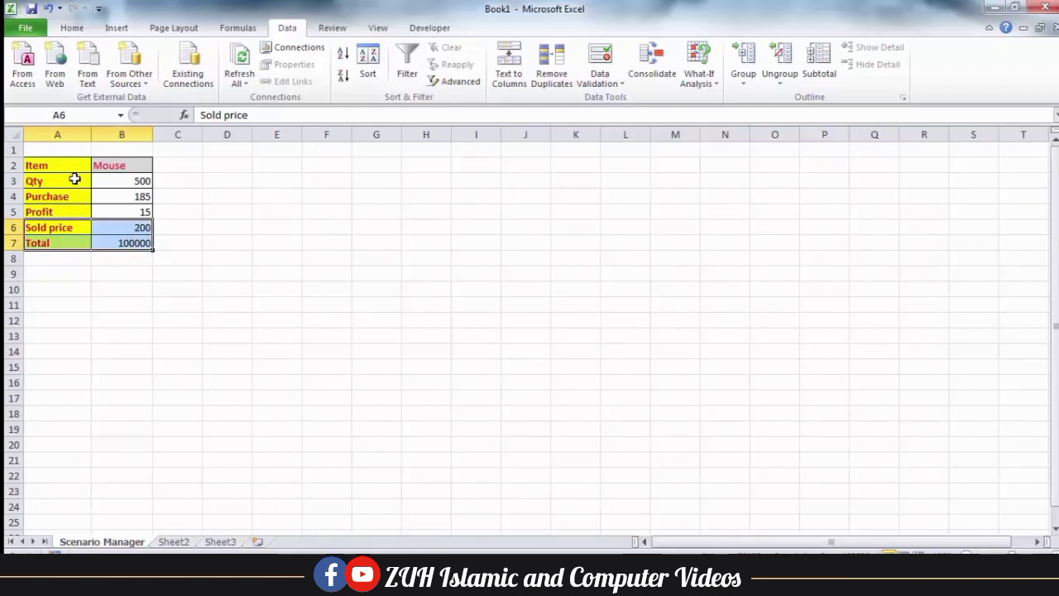
left_click(125, 197)
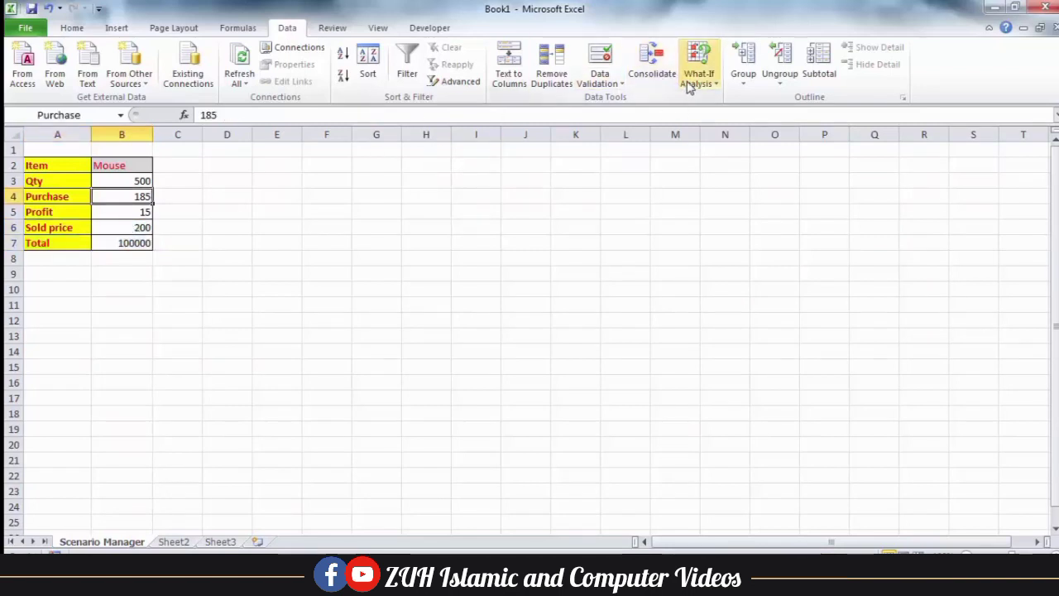
left_click_drag(74, 231, 106, 239)
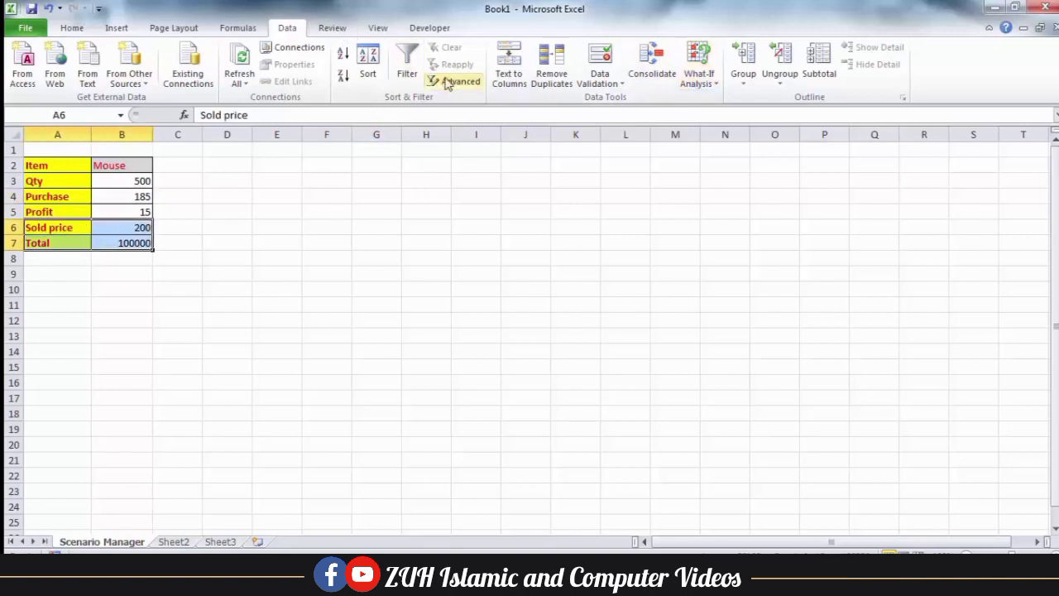
left_click(247, 31)
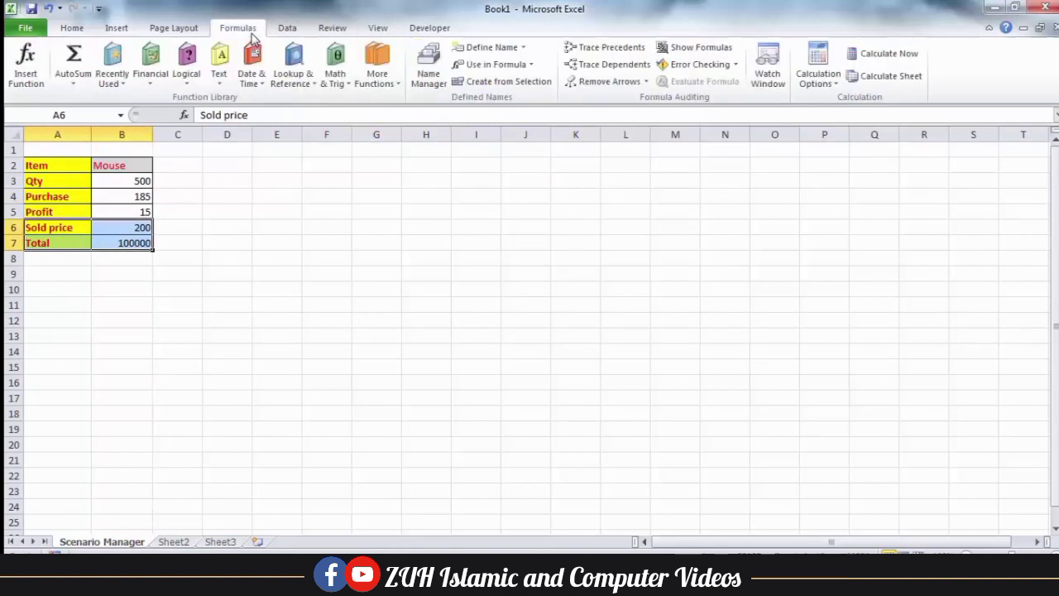
Delete the Sold_price and Total defined names in Name Manager, then select B4
left_click(431, 70)
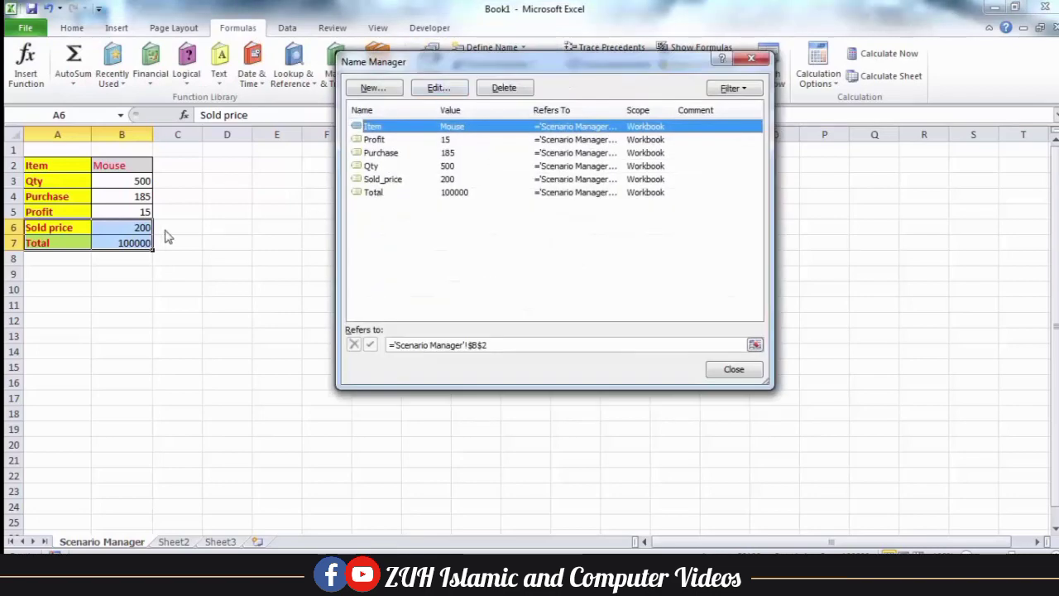
left_click(394, 182)
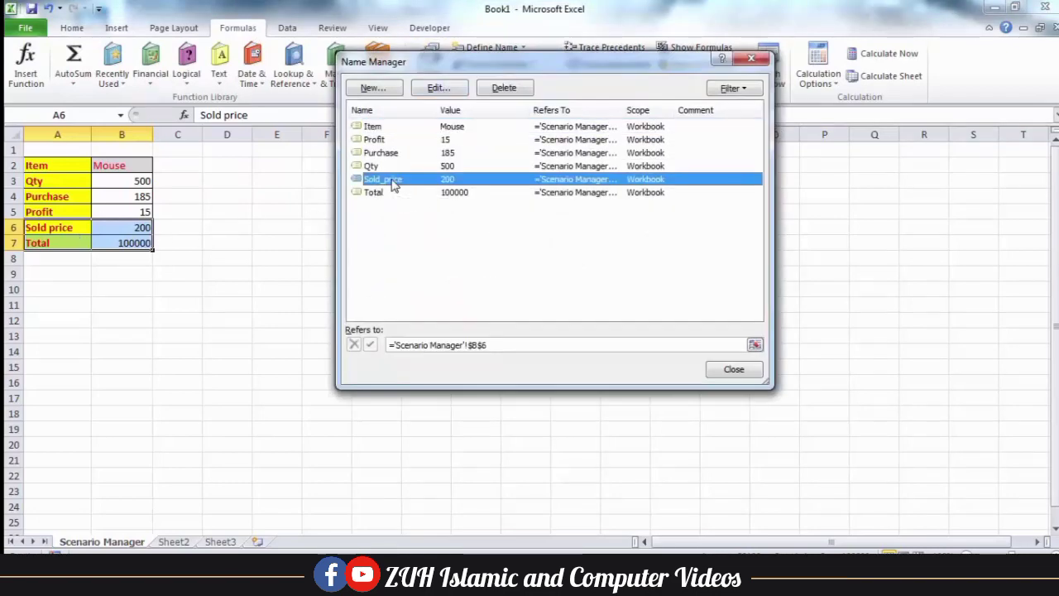
left_click(505, 88)
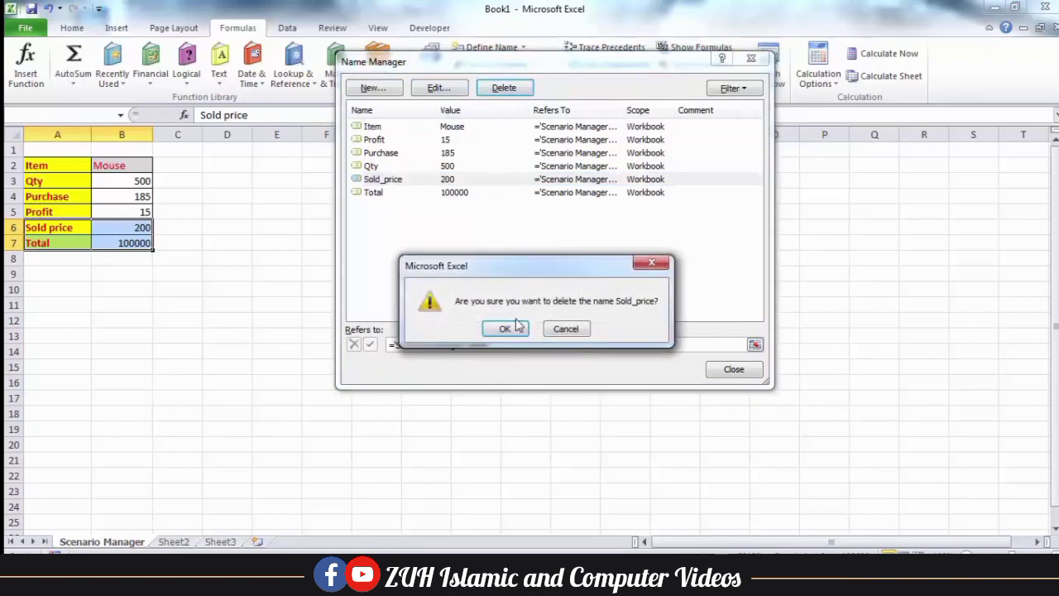
left_click(497, 329)
left_click(387, 184)
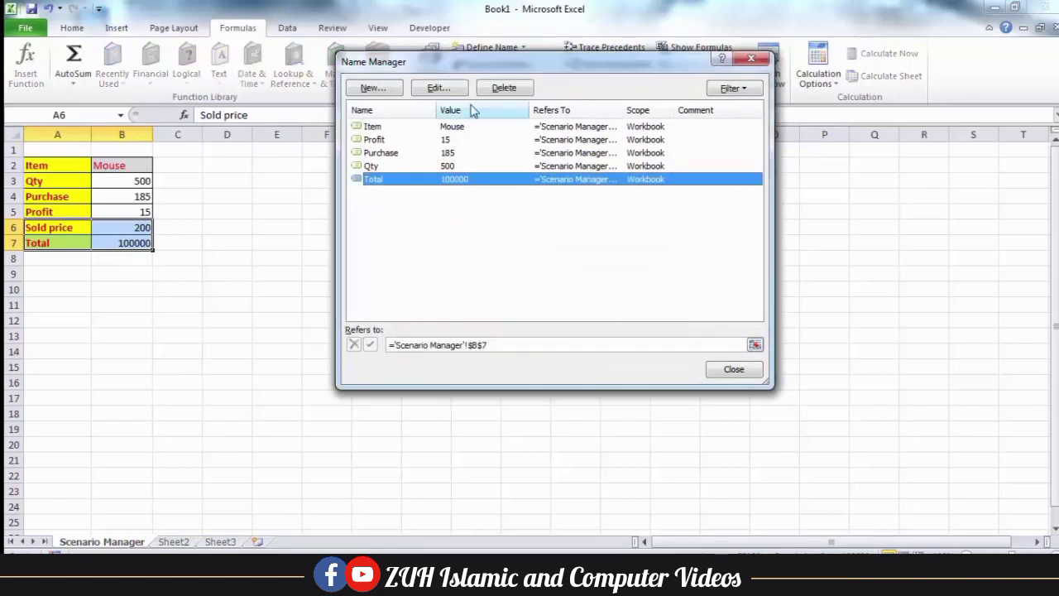
left_click(504, 87)
left_click(506, 330)
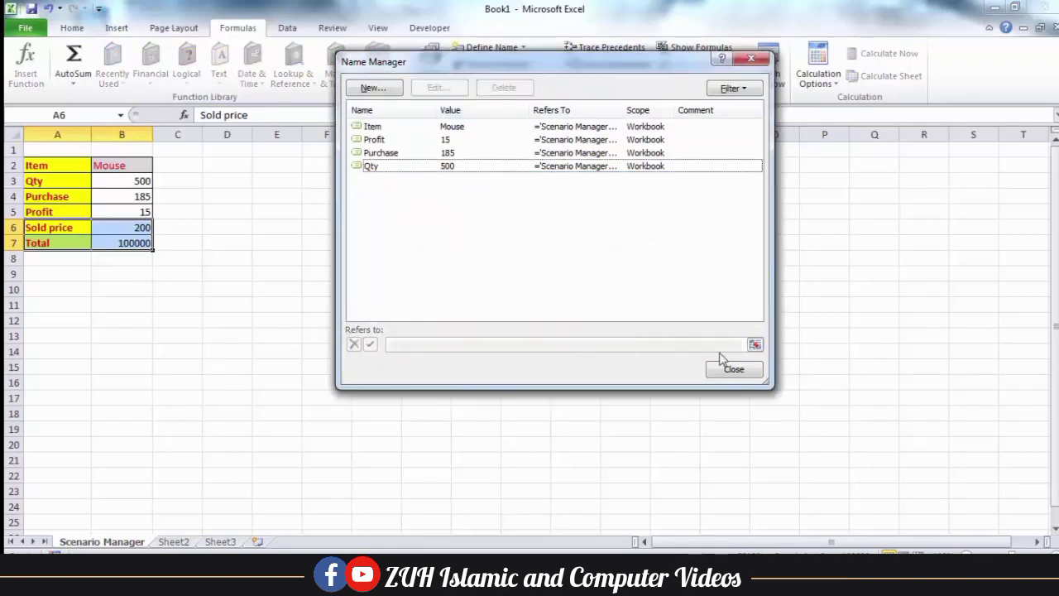
left_click(729, 370)
left_click(135, 197)
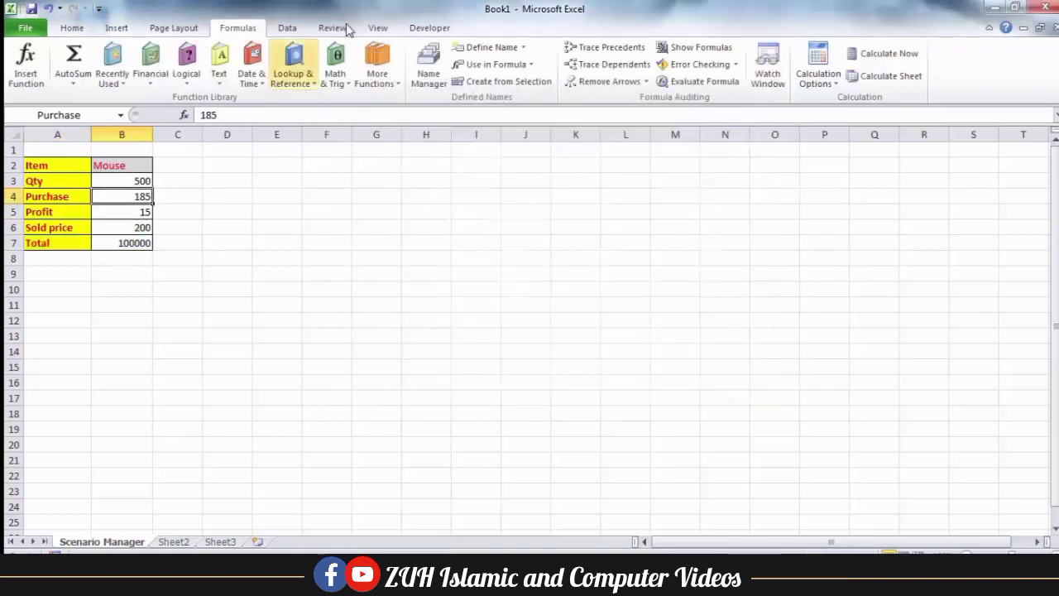
Drop B6 and B7 from the shop scenario's changing cells, keep its values, and show it
left_click(289, 27)
left_click(699, 75)
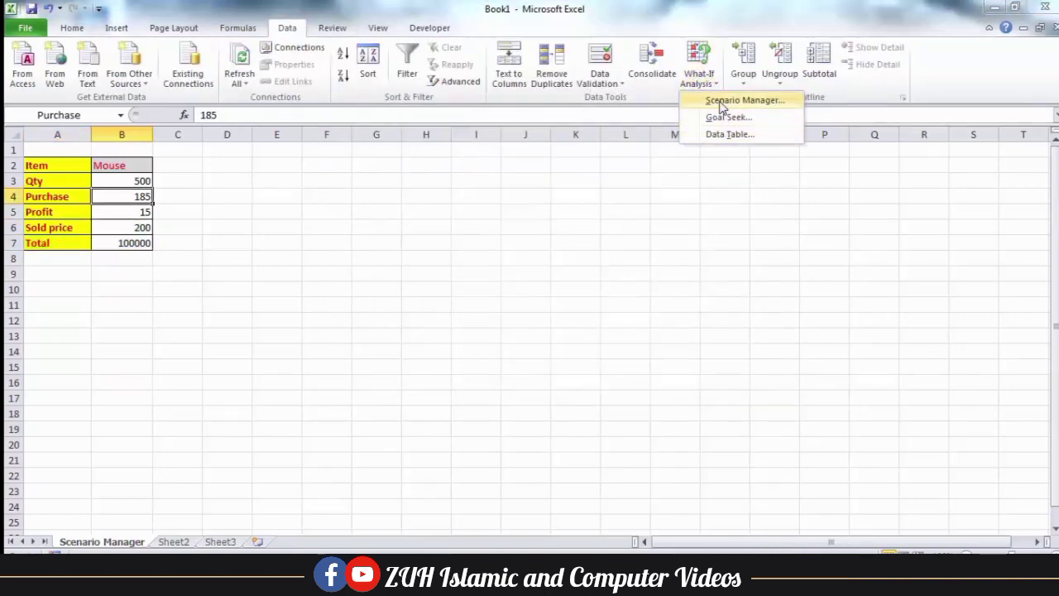
left_click(725, 101)
left_click(627, 176)
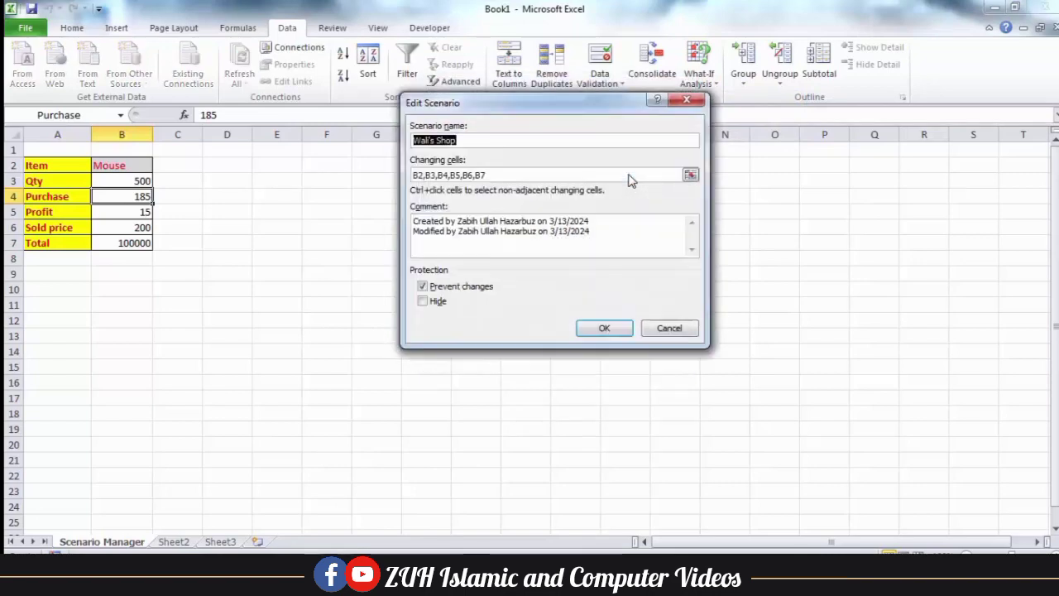
left_click(490, 175)
key("BackSpace")
key("BackSpace")
key("BackSpace")
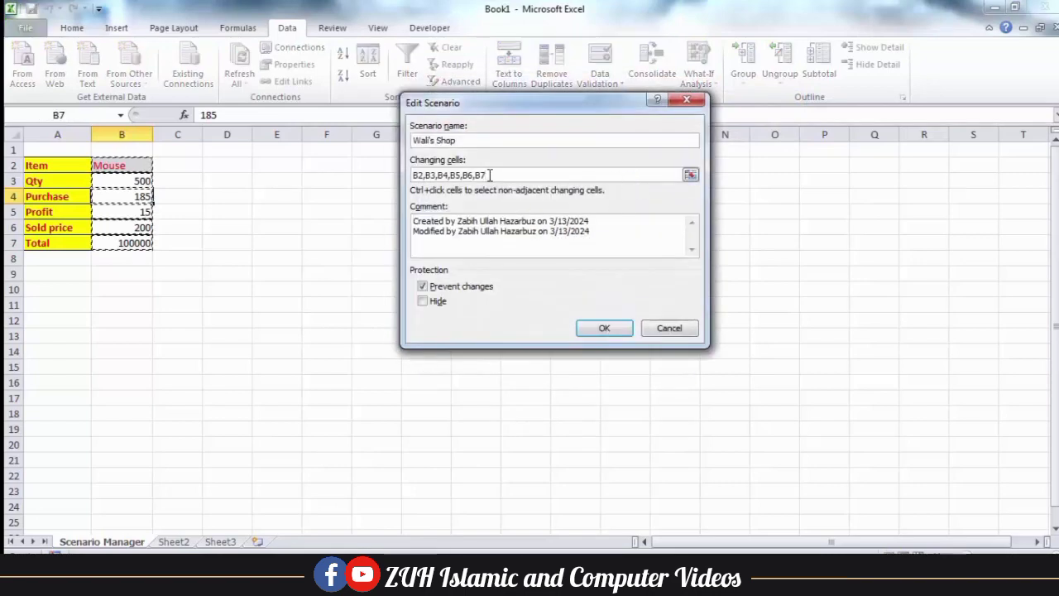
key("BackSpace")
key("BackSpace")
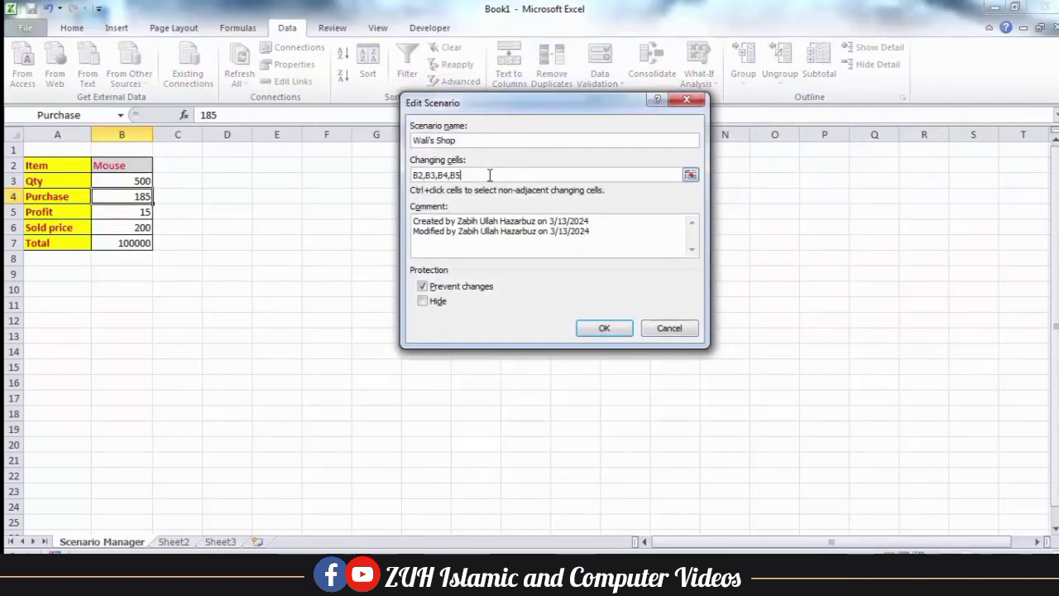
left_click(603, 330)
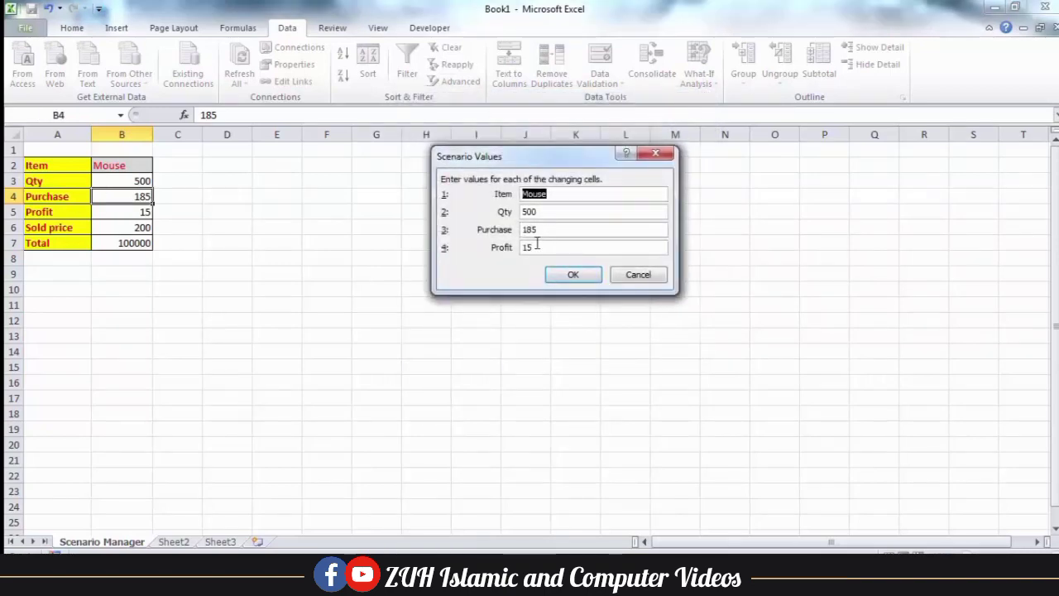
left_click(579, 274)
left_click(600, 342)
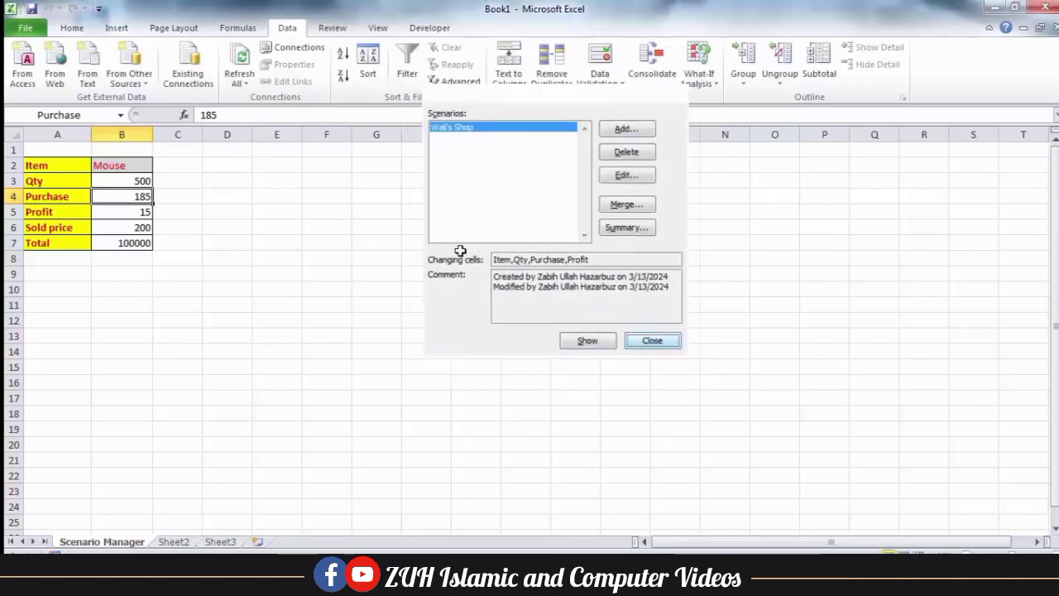
Enter the Sold price formula =Profit+Purchase in B6
key("Escape")
left_click(123, 228)
type("=")
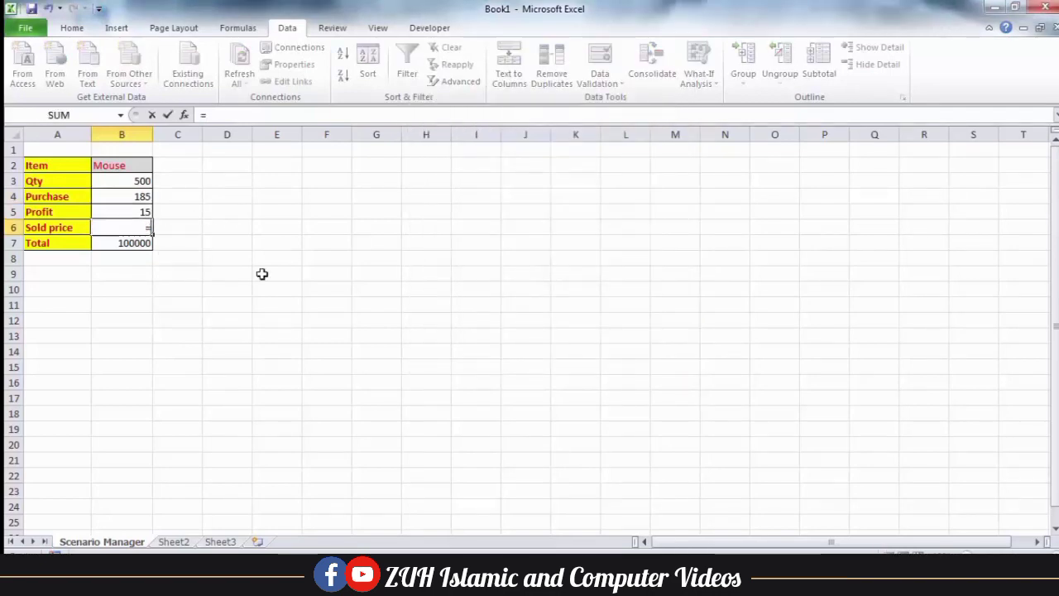
type("s")
key("BackSpace")
key("Up")
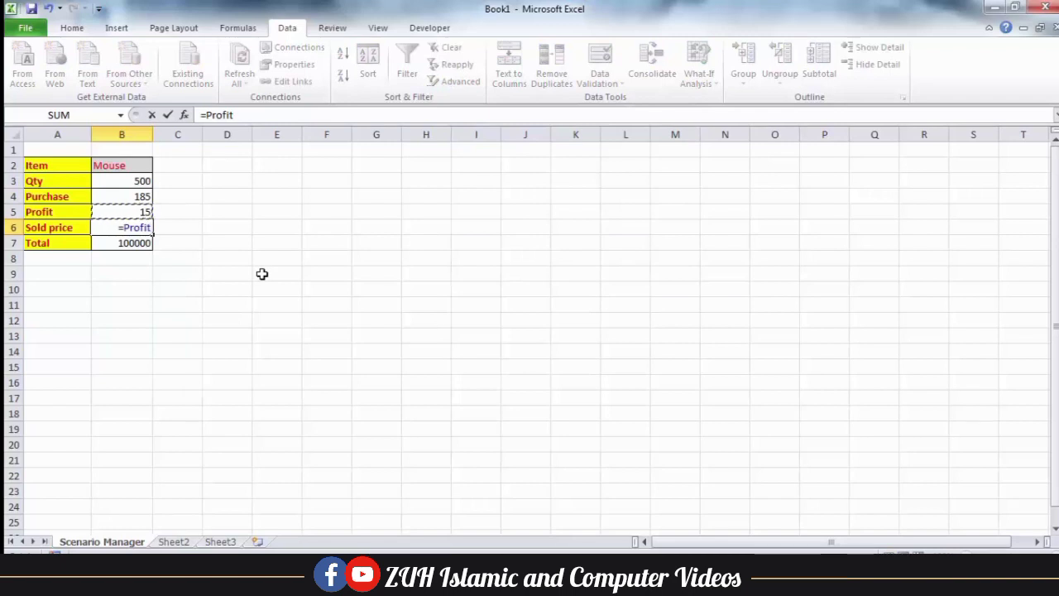
type("+")
key("Up")
key("Up")
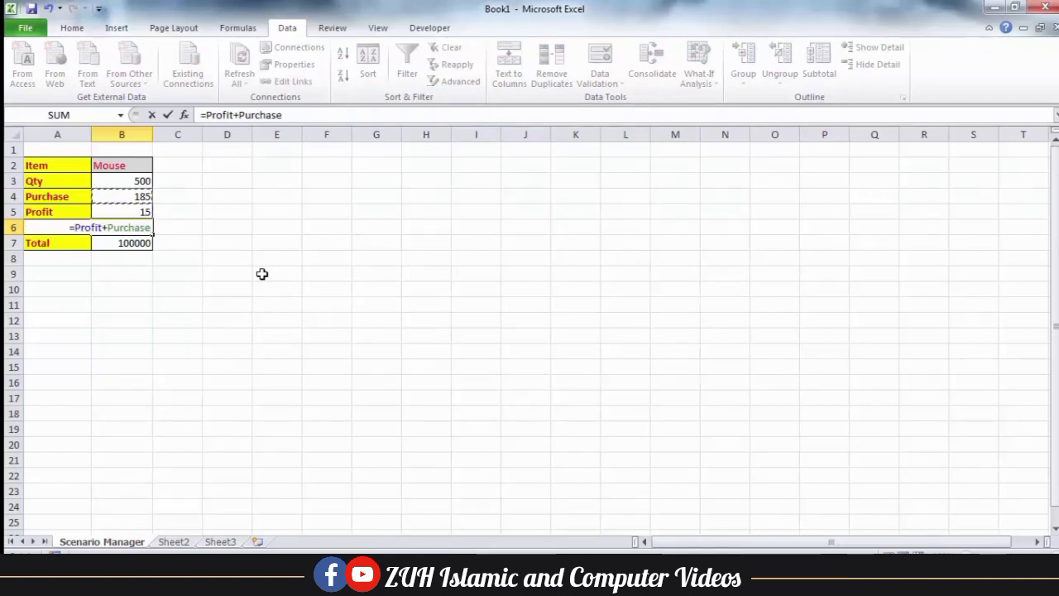
key("Return")
Enter the Total formula =B6*Qty in B7, giving 100000
type("=")
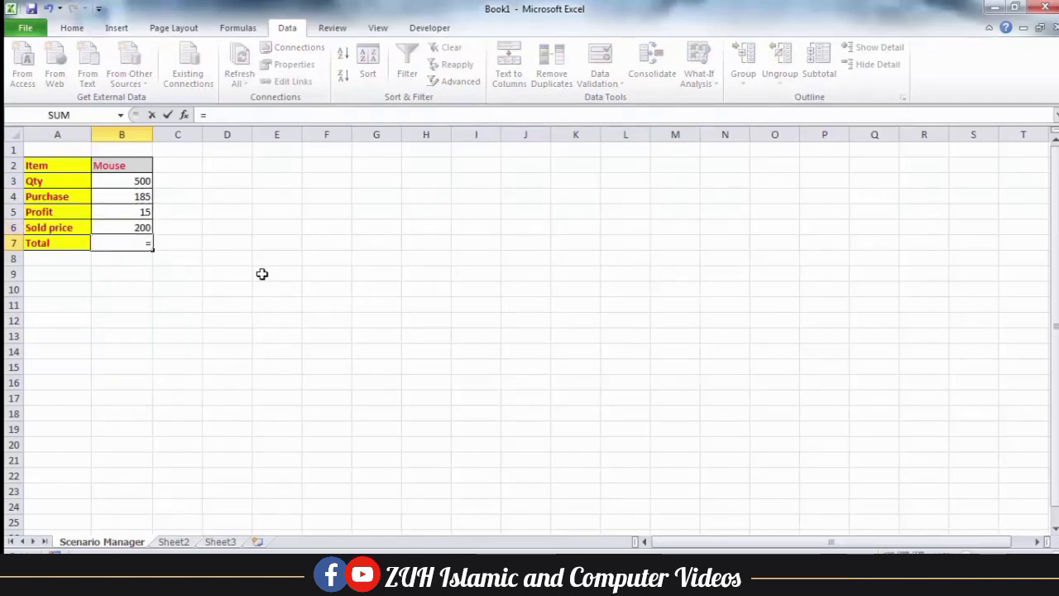
key("Up")
type("*")
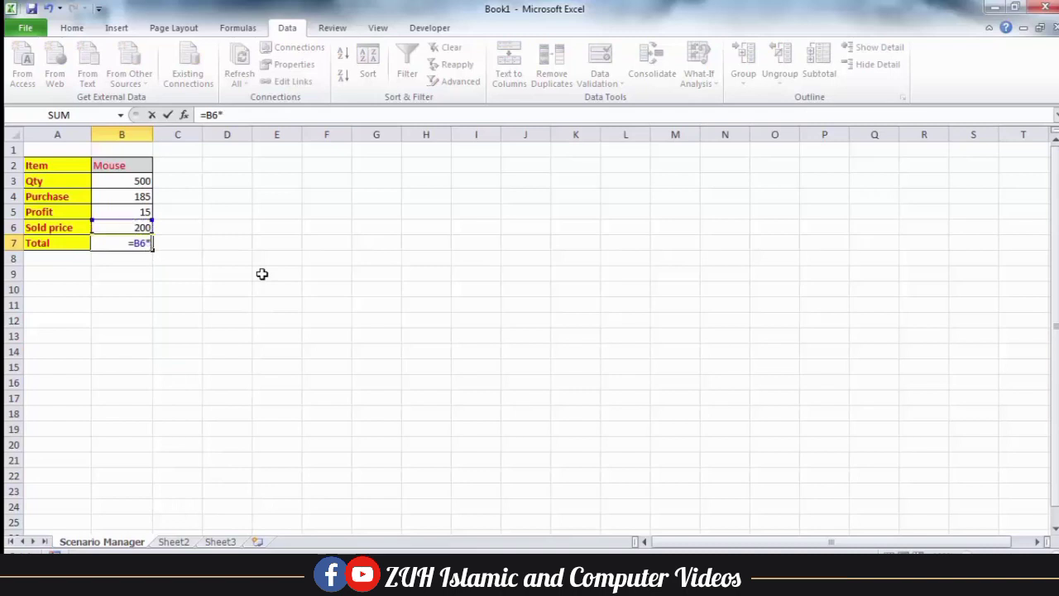
key("Up")
key("Up")
key("Up")
key("Up")
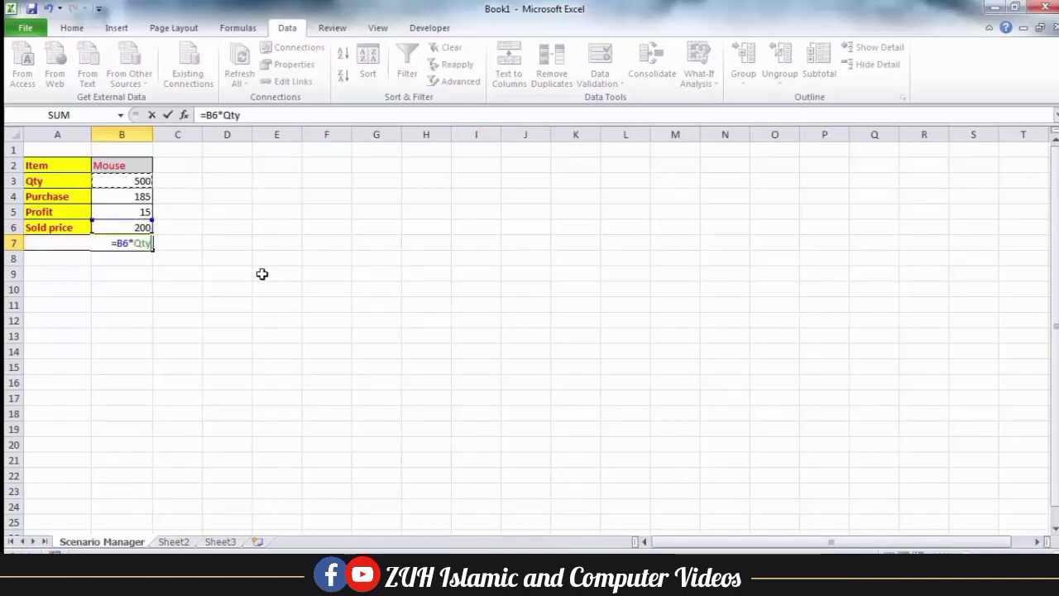
key("Return")
left_click(137, 239)
left_click(246, 194)
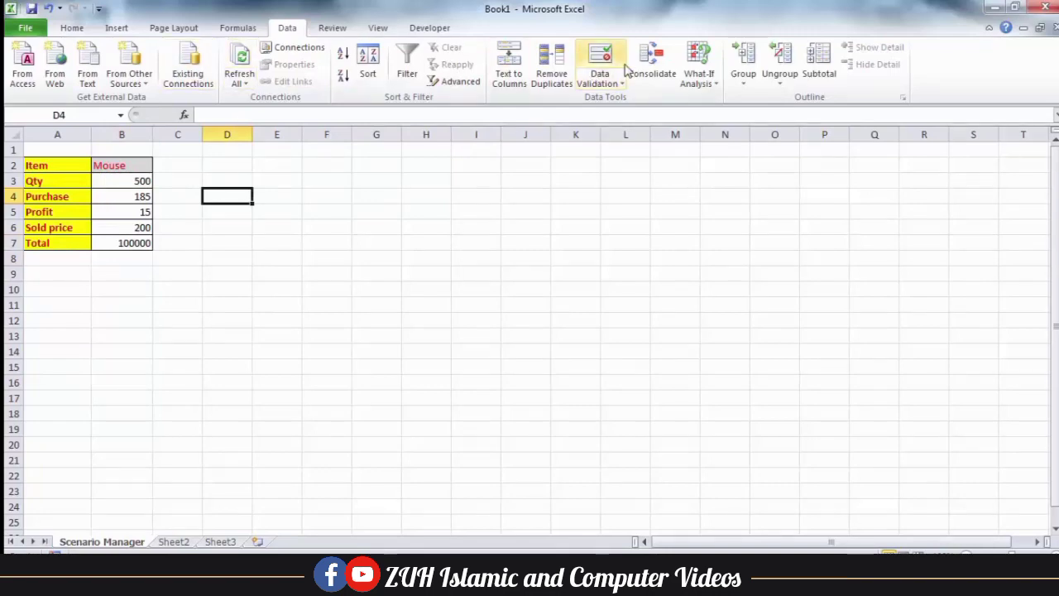
Add a second shop scenario, named after the shop owner, with Qty 10, Purchase 50, Profit 10
left_click(700, 73)
left_click(730, 100)
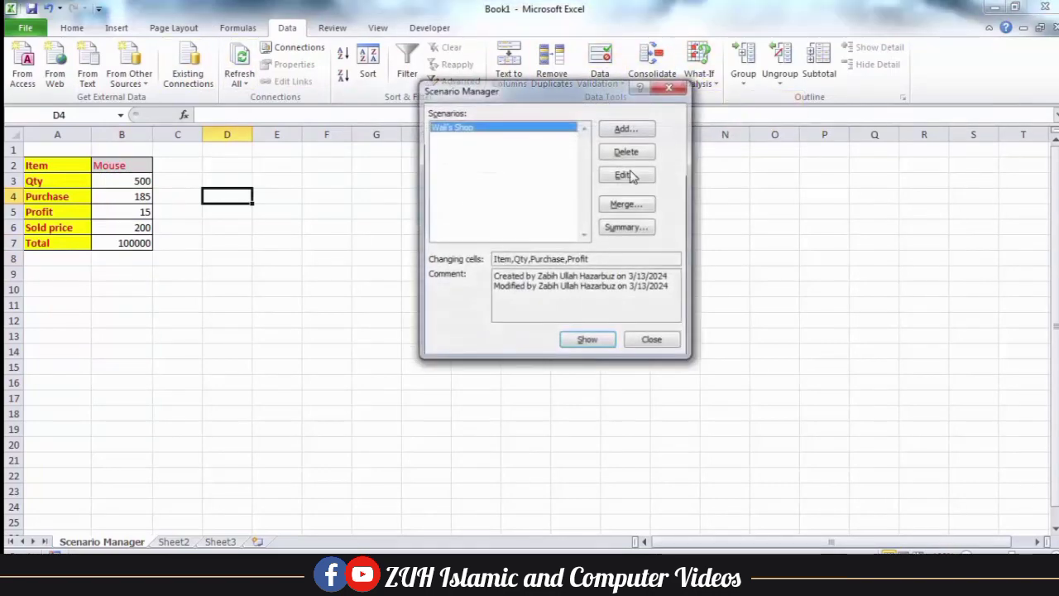
left_click(628, 131)
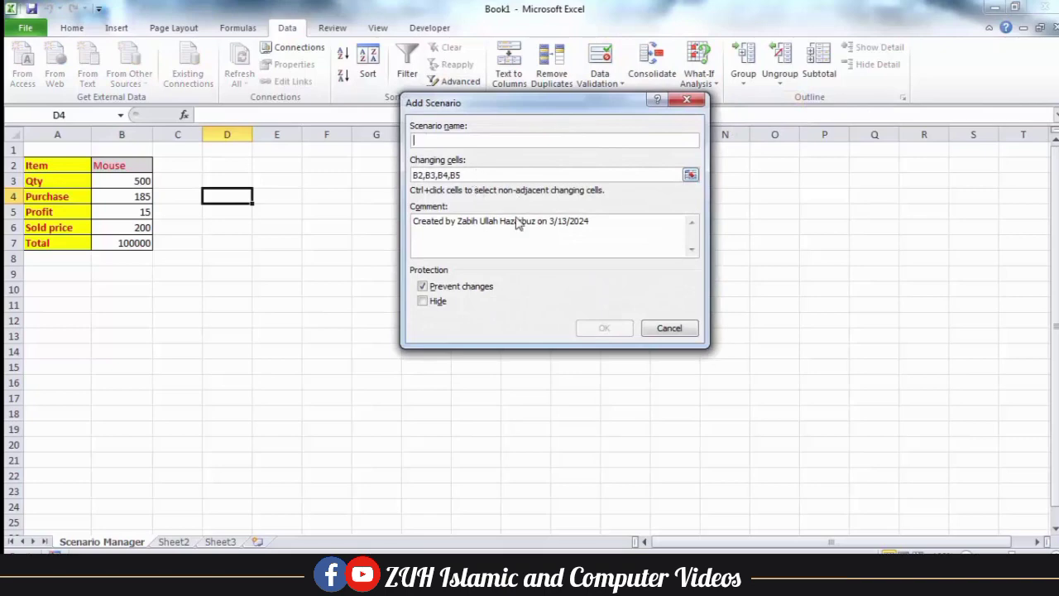
type("T")
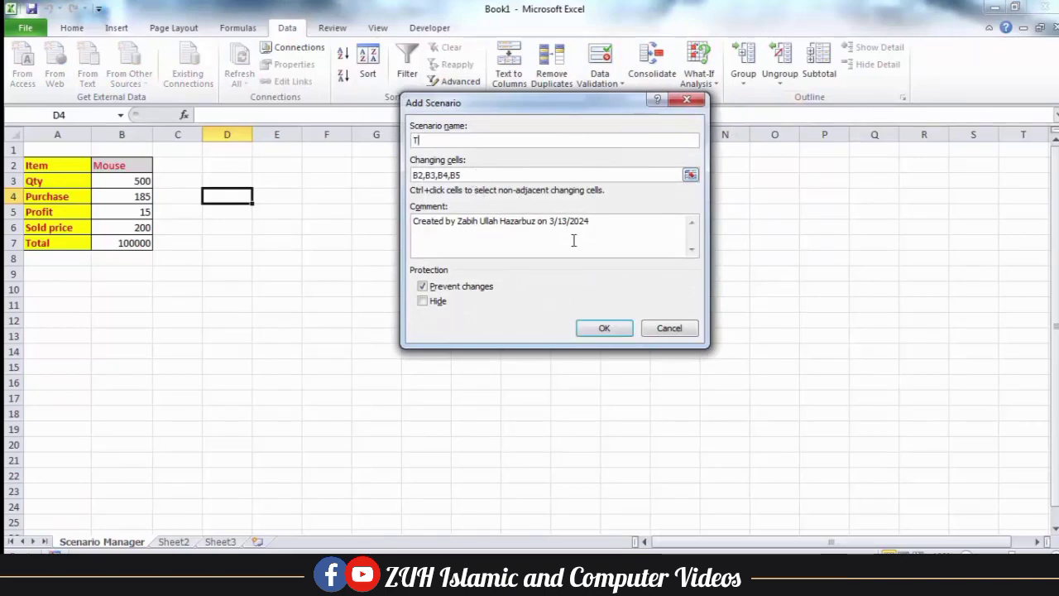
type("ahir's")
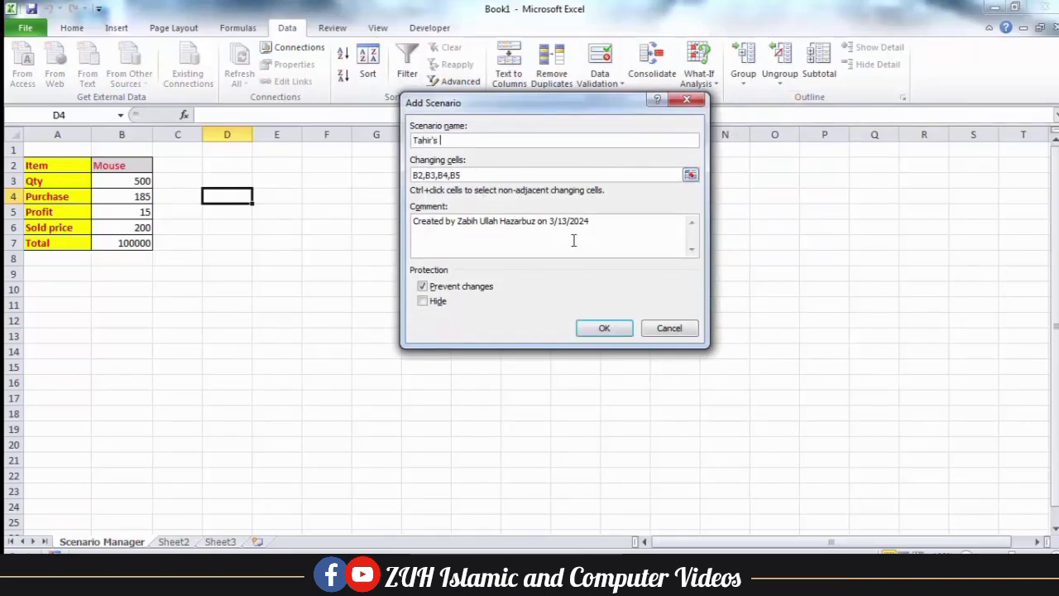
type(" Shop")
key("Return")
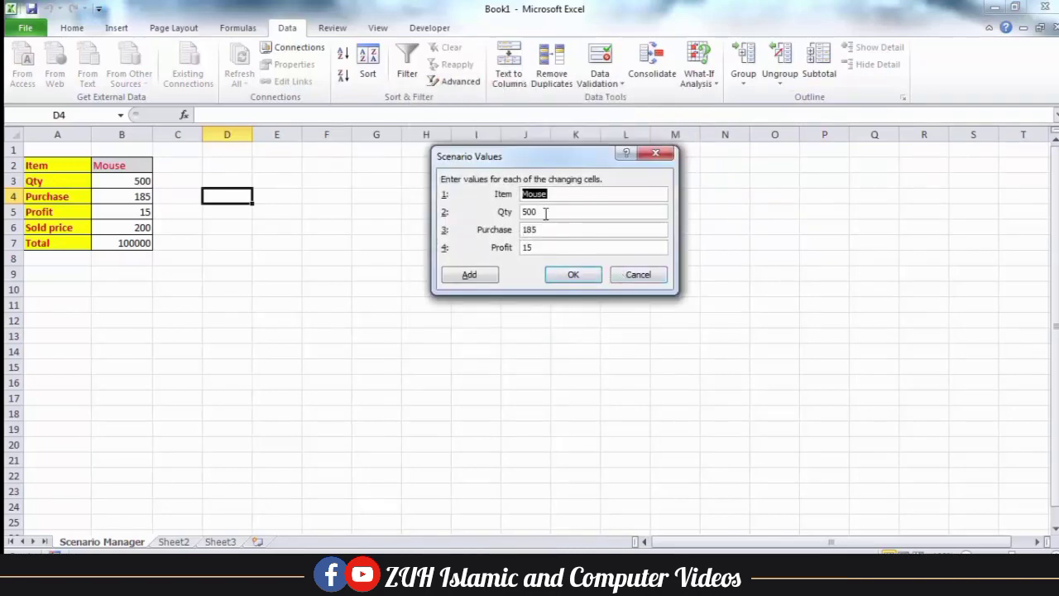
key("Tab")
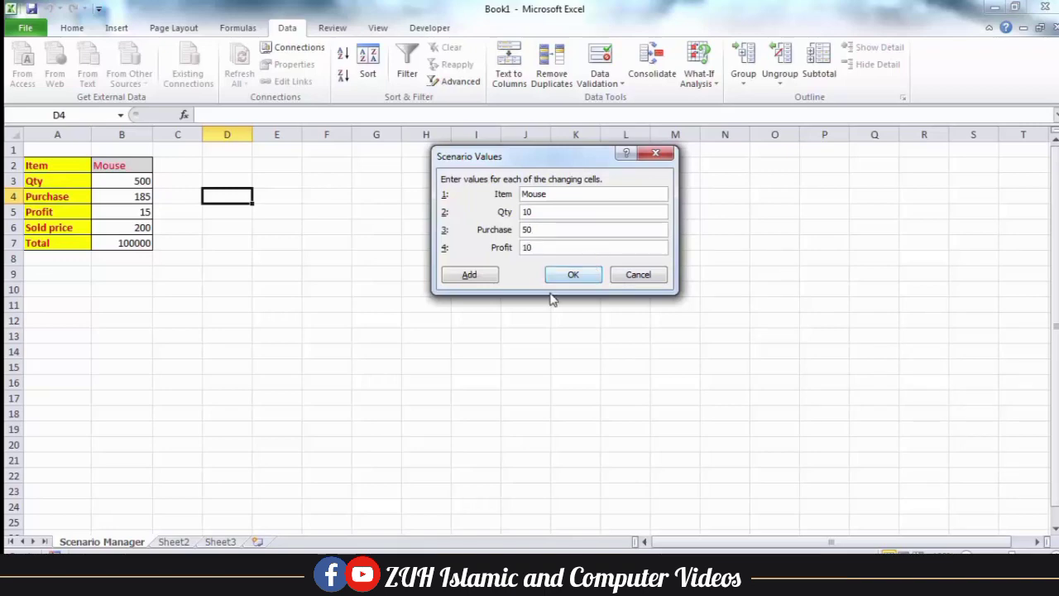
left_click(571, 276)
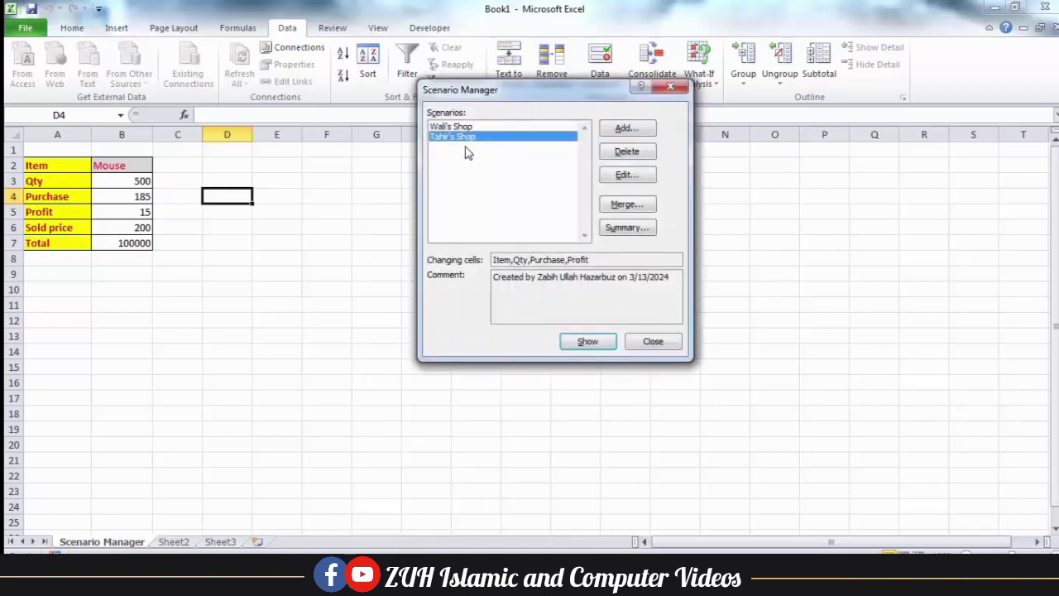
left_click(614, 131)
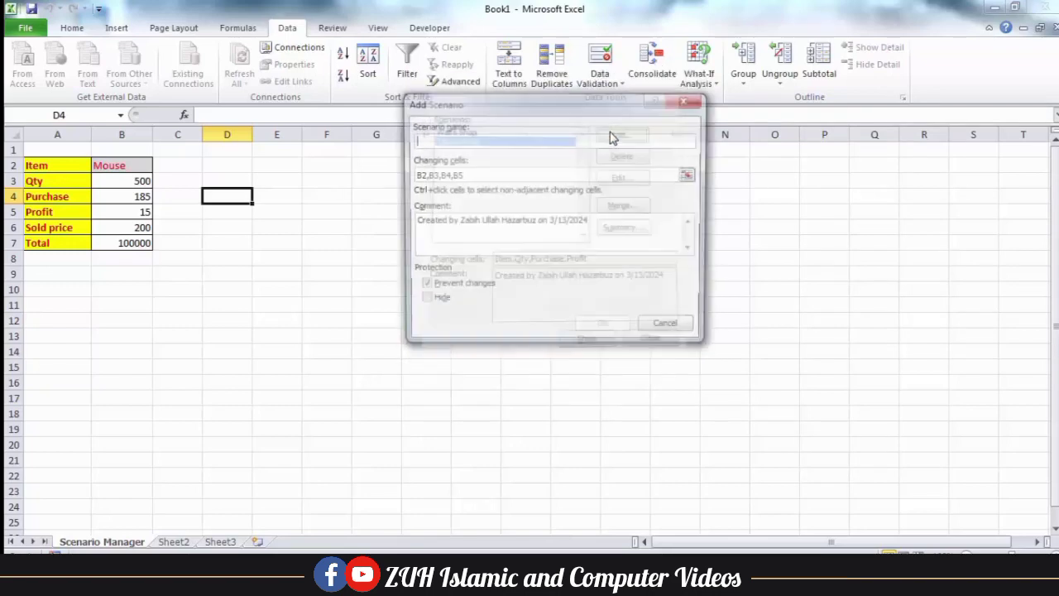
Add unprotected scenario 'mY sCENARIO' with Keyboard, Qty 400, Purchase 350 and Profit 40
left_click(440, 288)
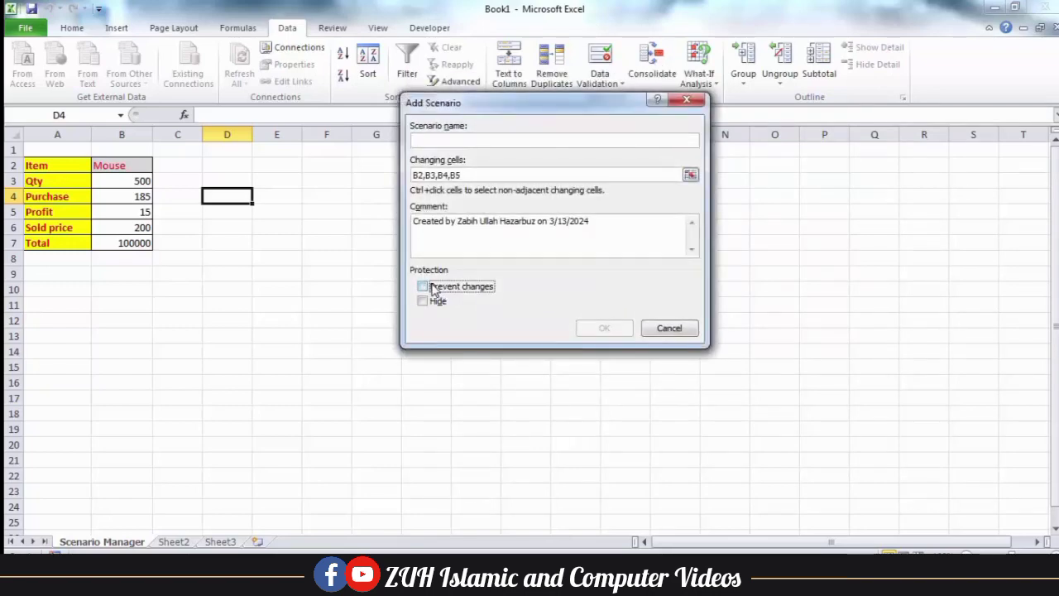
left_click(437, 140)
type("mY")
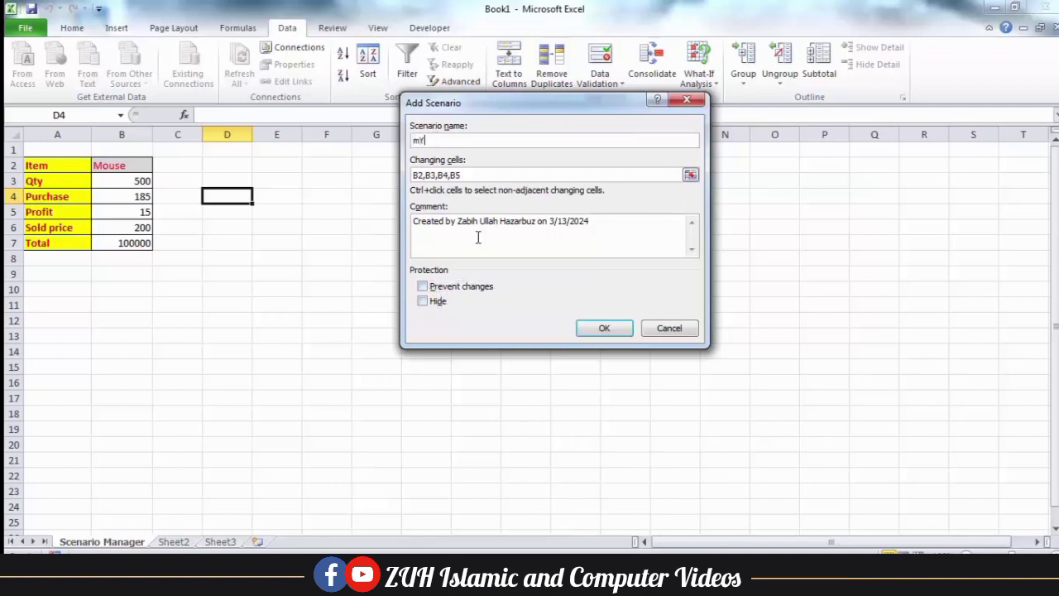
type(" sCENARIO")
left_click(604, 327)
left_click(534, 212)
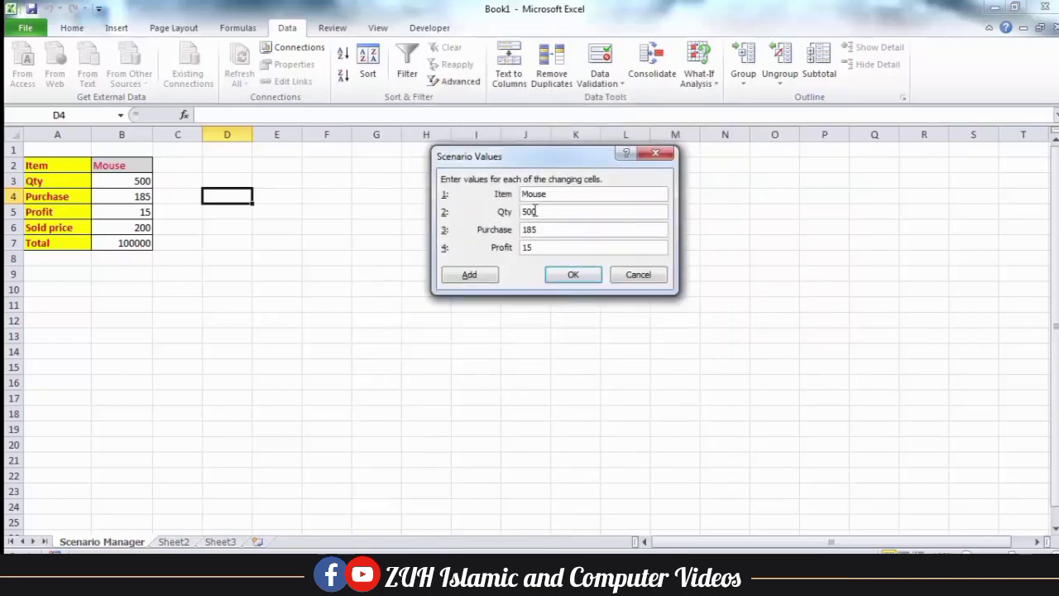
double_click(534, 212)
key("shift+Tab")
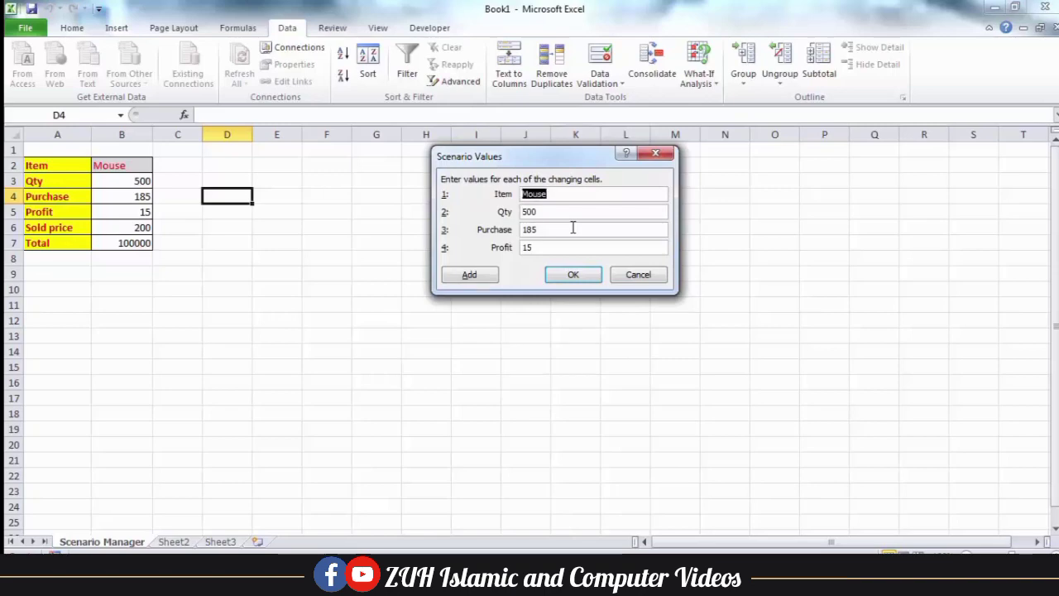
type("kEYBO")
key("BackSpace")
key("BackSpace")
key("BackSpace")
type("Keyboard")
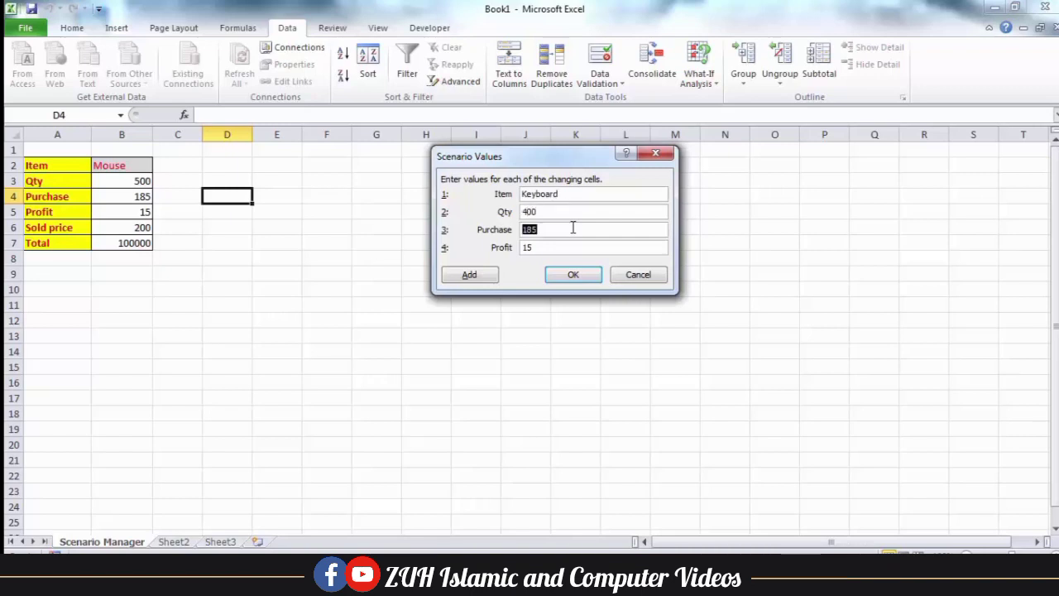
key("Tab")
left_click(573, 275)
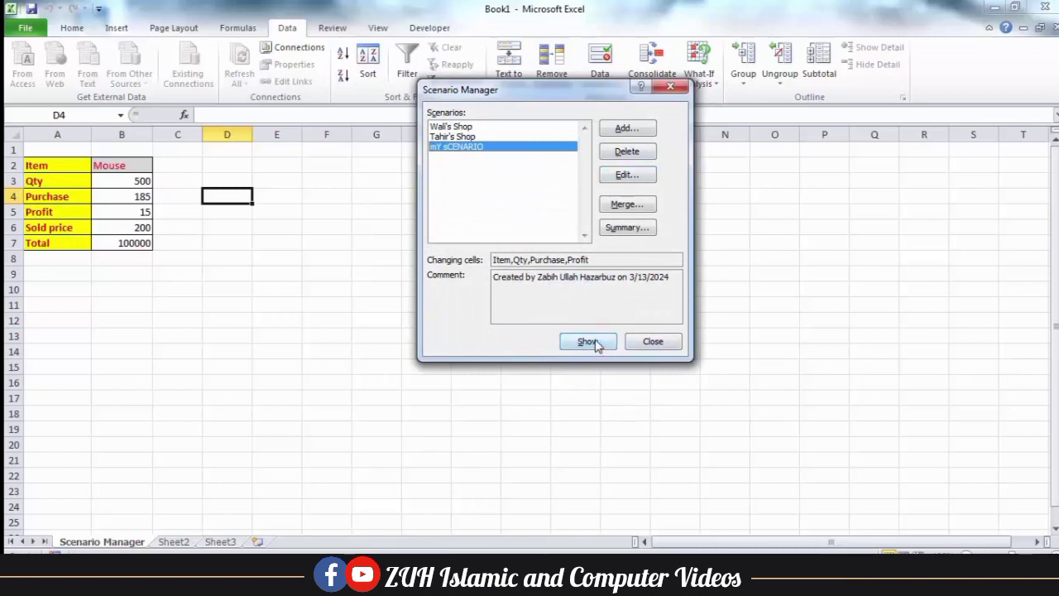
Show the Keyboard, second and first shop scenarios in turn, ending on the original Mouse values
left_click(595, 340)
left_click(473, 137)
left_click(574, 338)
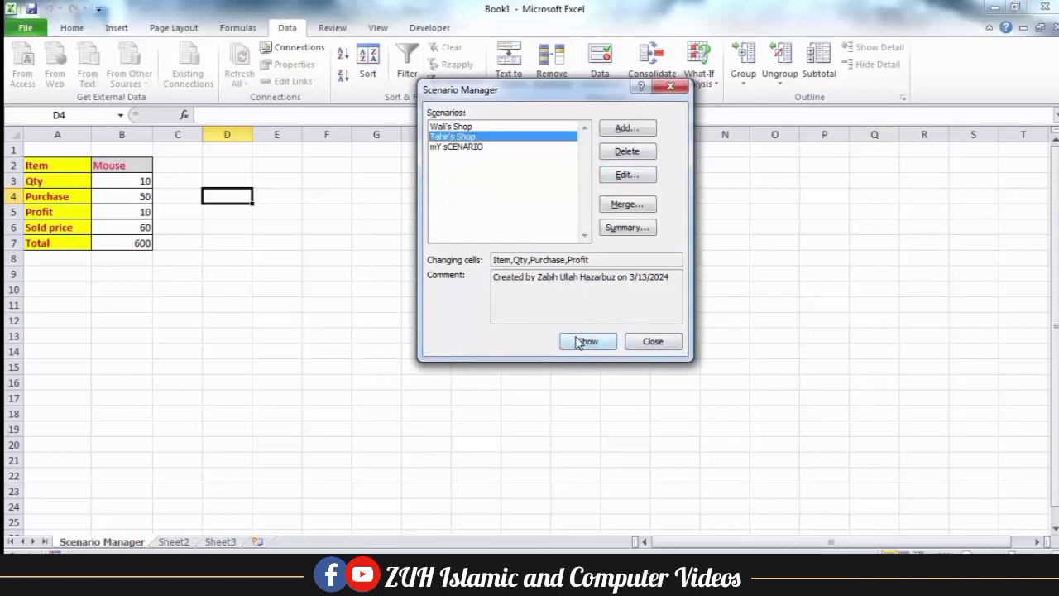
left_click(454, 126)
left_click(584, 343)
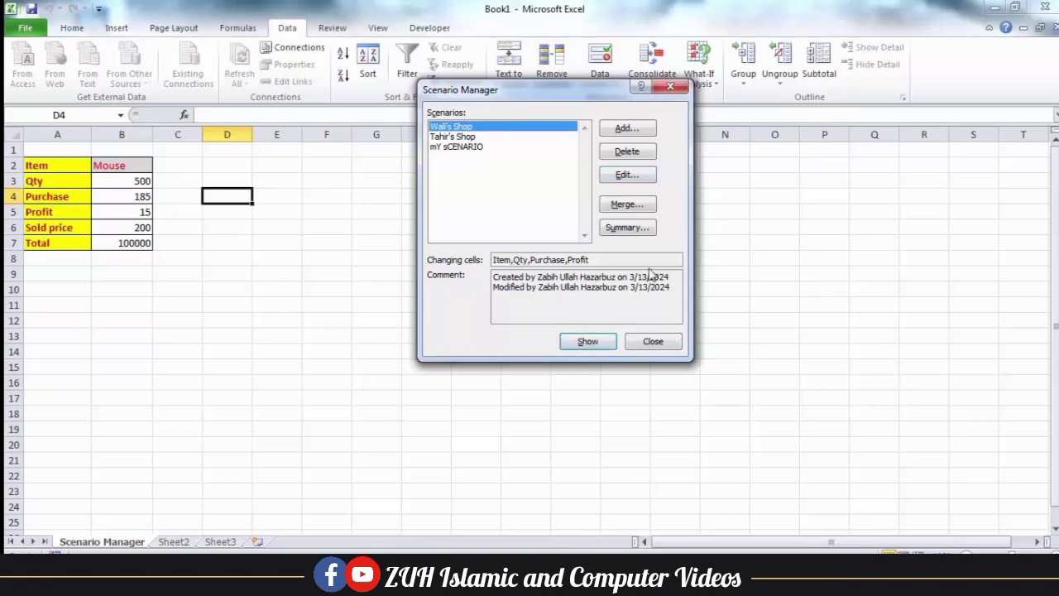
left_click(650, 339)
left_click(82, 30)
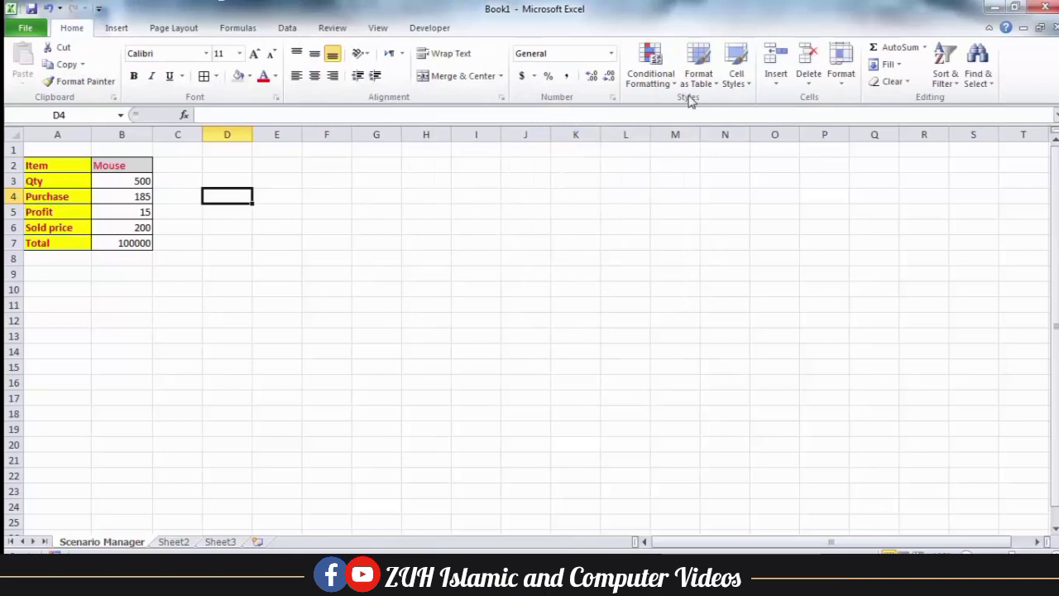
Protect the Scenario Manager sheet with a password, entered and confirmed
left_click(843, 78)
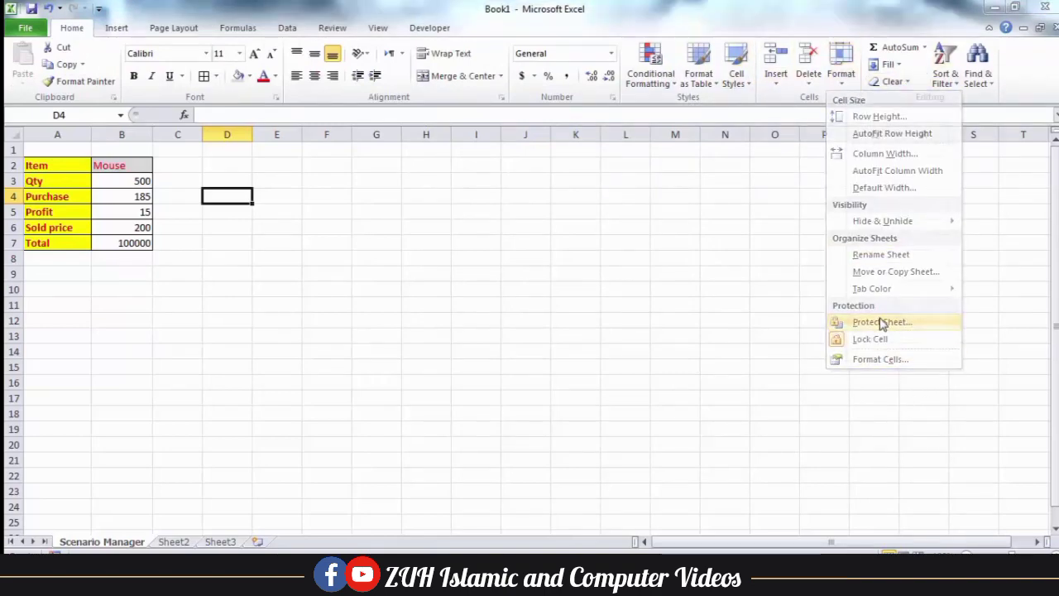
left_click(881, 323)
type("123")
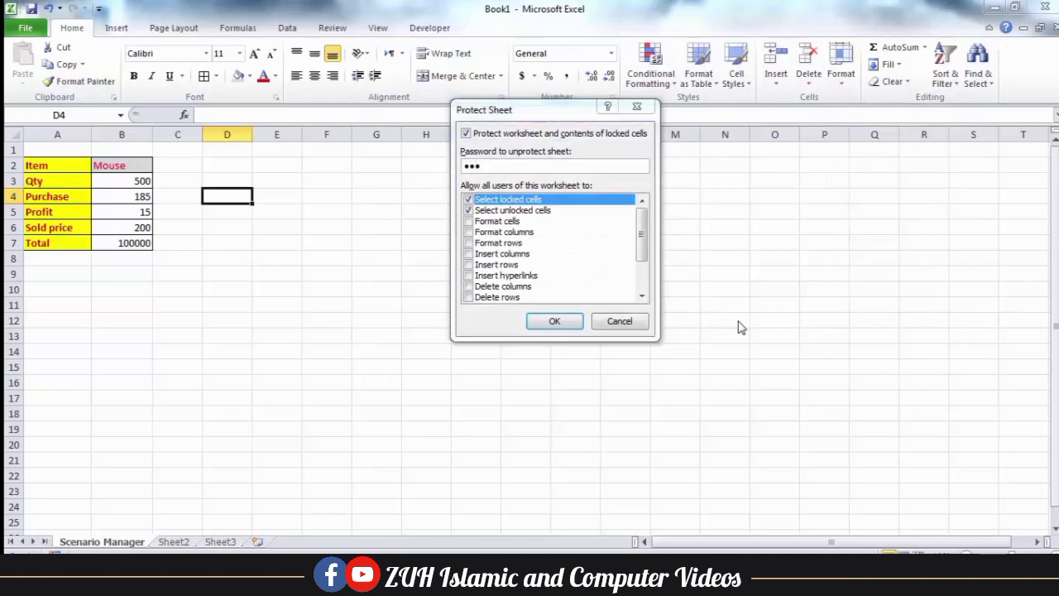
key("Return")
type("1")
key("Return")
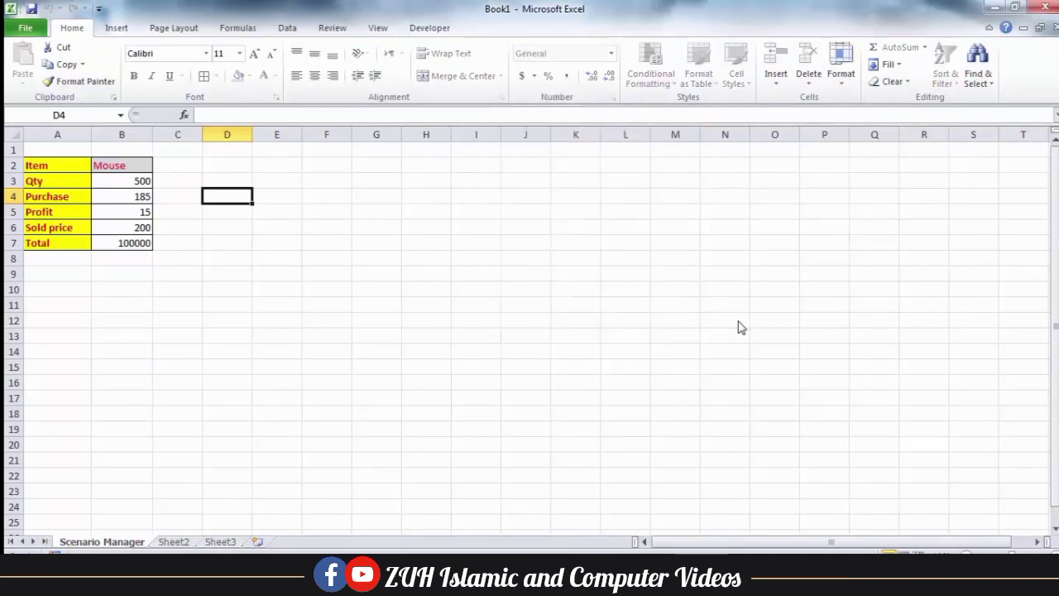
left_click(289, 29)
left_click(699, 78)
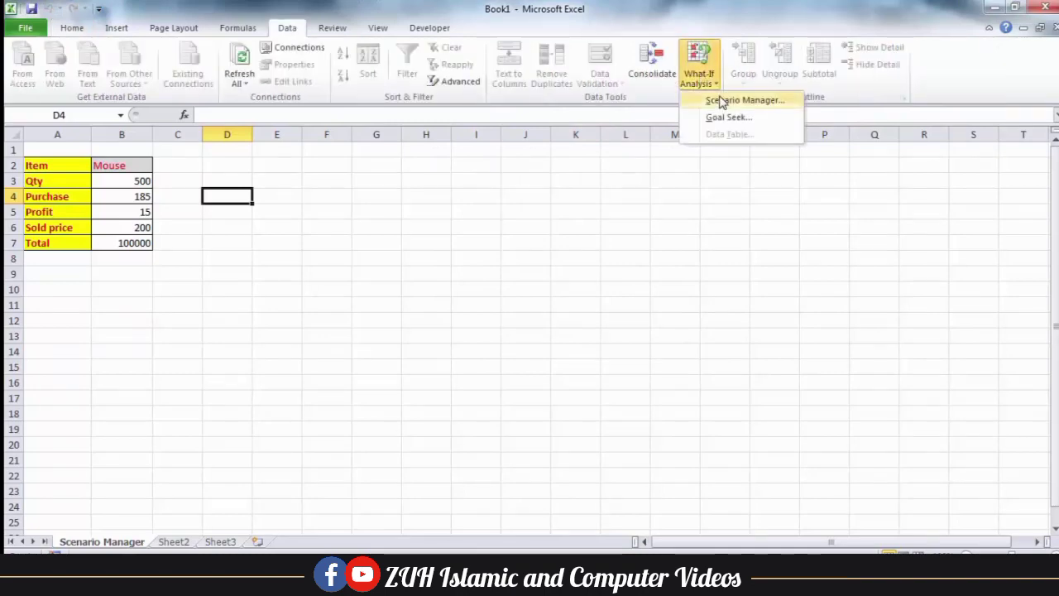
Look over the second shop and mY sCENARIO scenarios in Scenario Manager, then close it
left_click(720, 100)
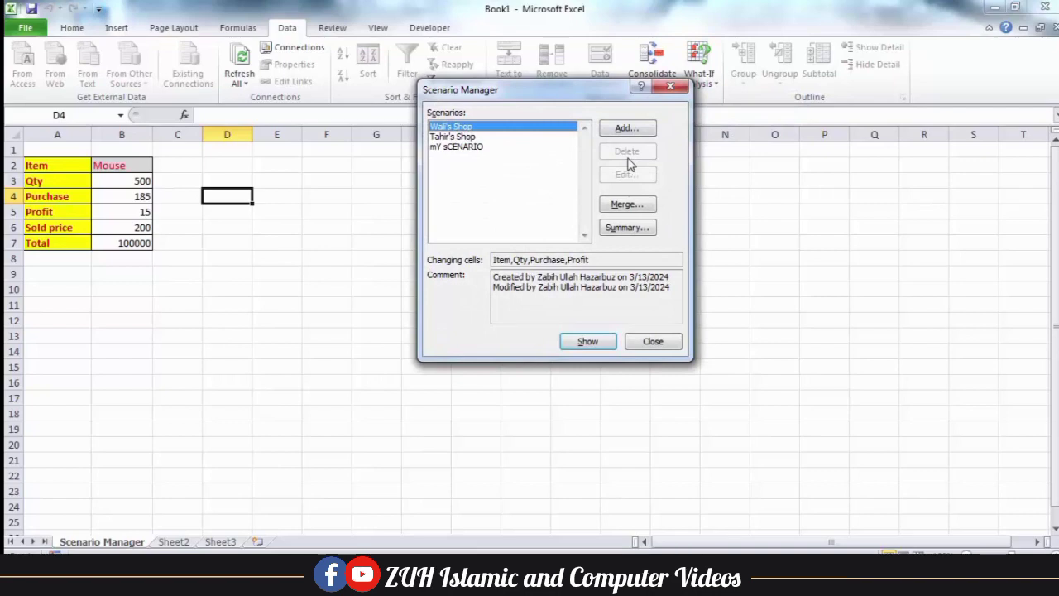
left_click(469, 137)
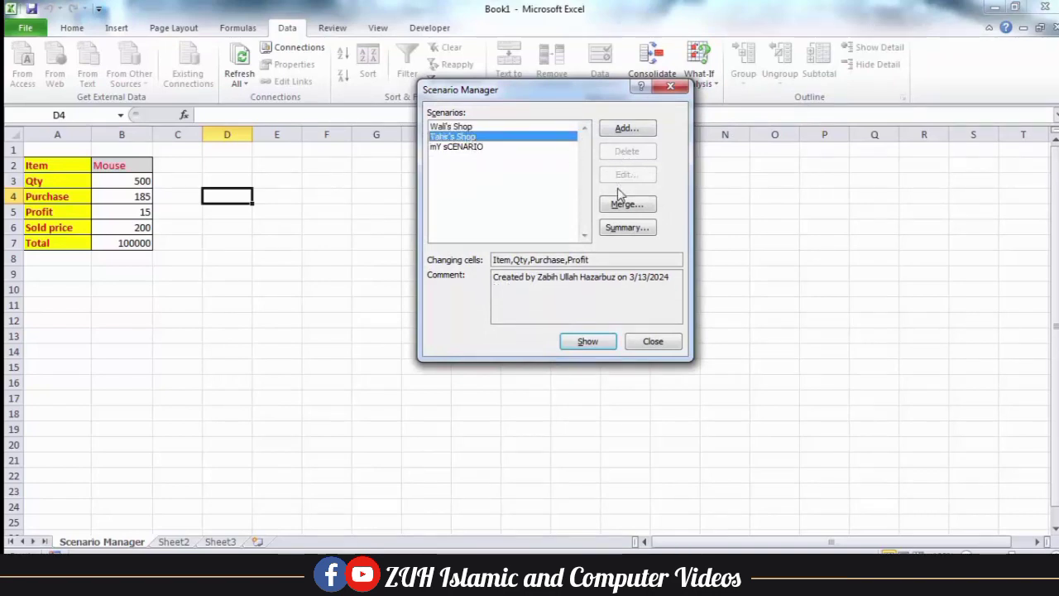
left_click(454, 151)
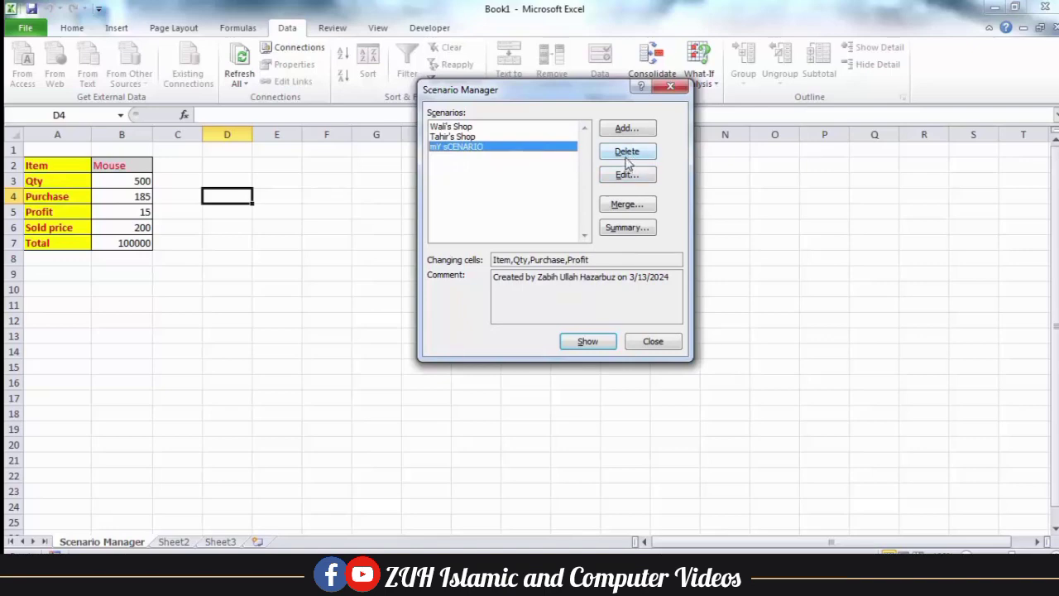
left_click(653, 344)
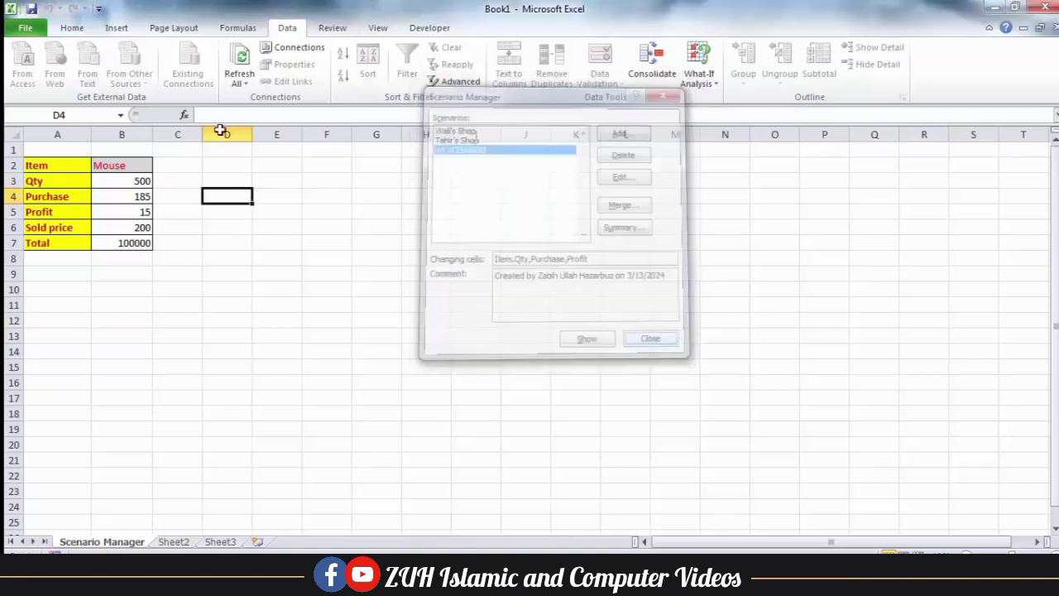
Unprotect the Scenario Manager sheet from the Review tab
left_click(332, 27)
left_click(460, 79)
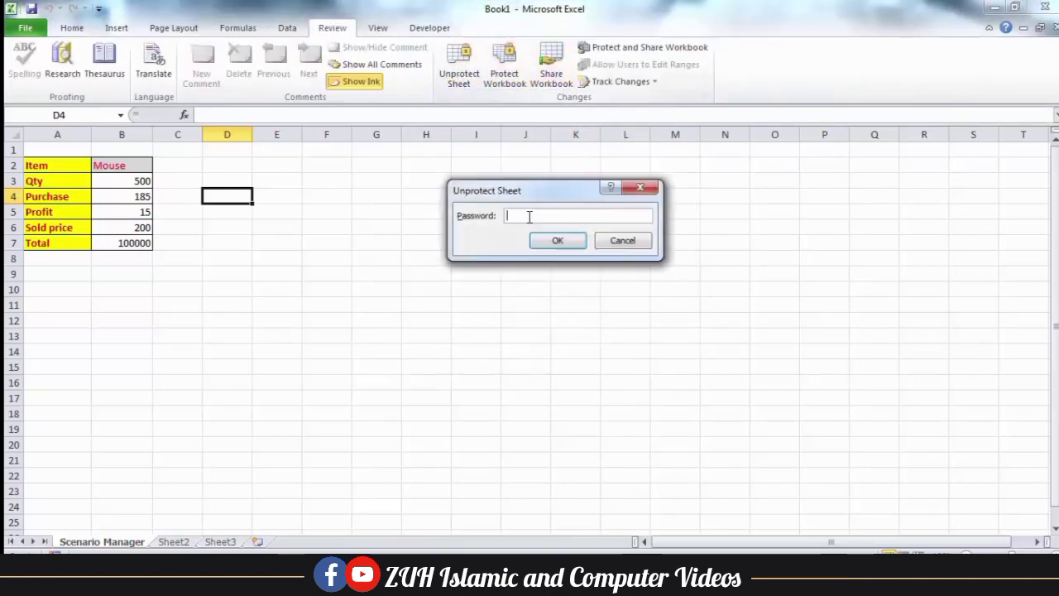
key("Return")
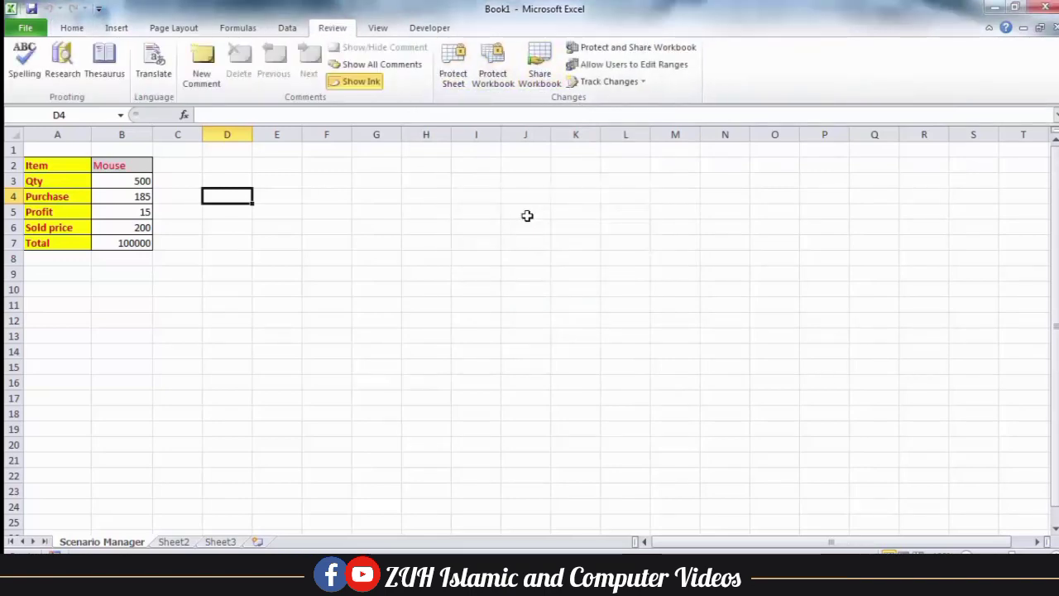
left_click(285, 28)
Add a new scenario named Last scenario with the Hide option ticked
left_click(694, 86)
left_click(731, 103)
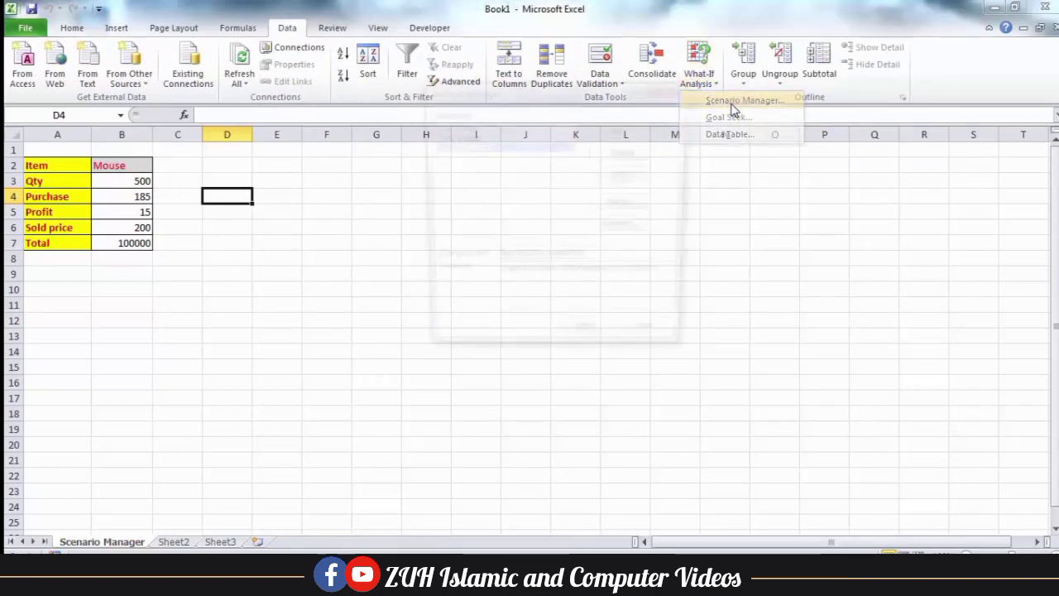
left_click(626, 130)
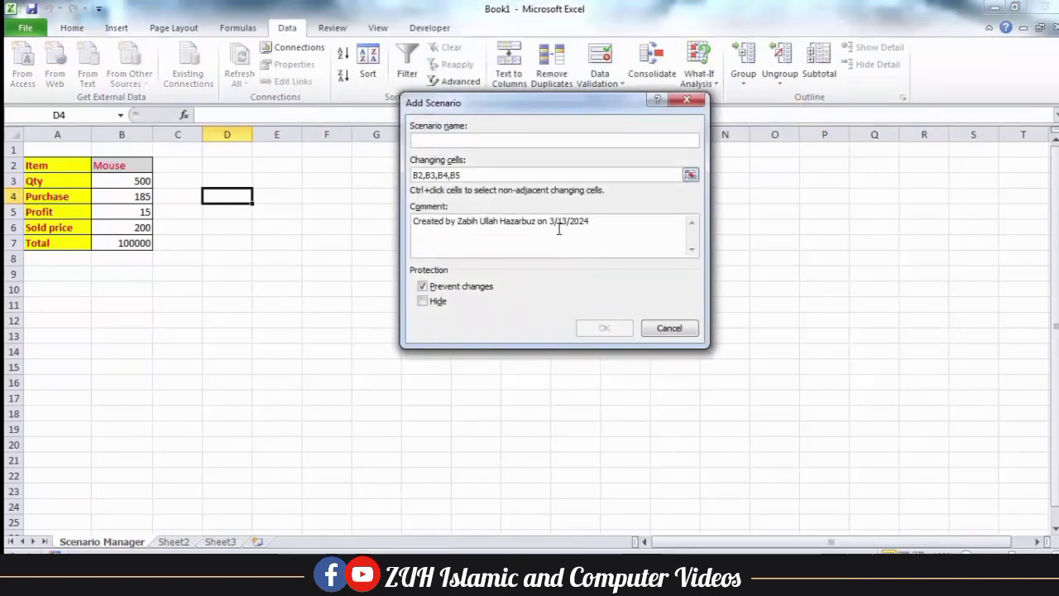
type("Last scenario")
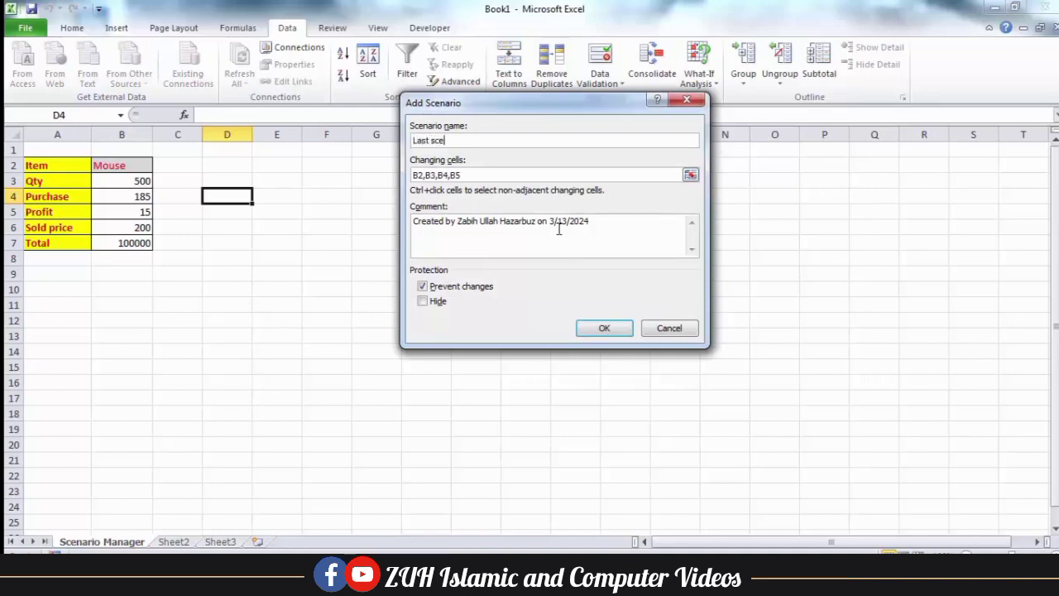
left_click(423, 302)
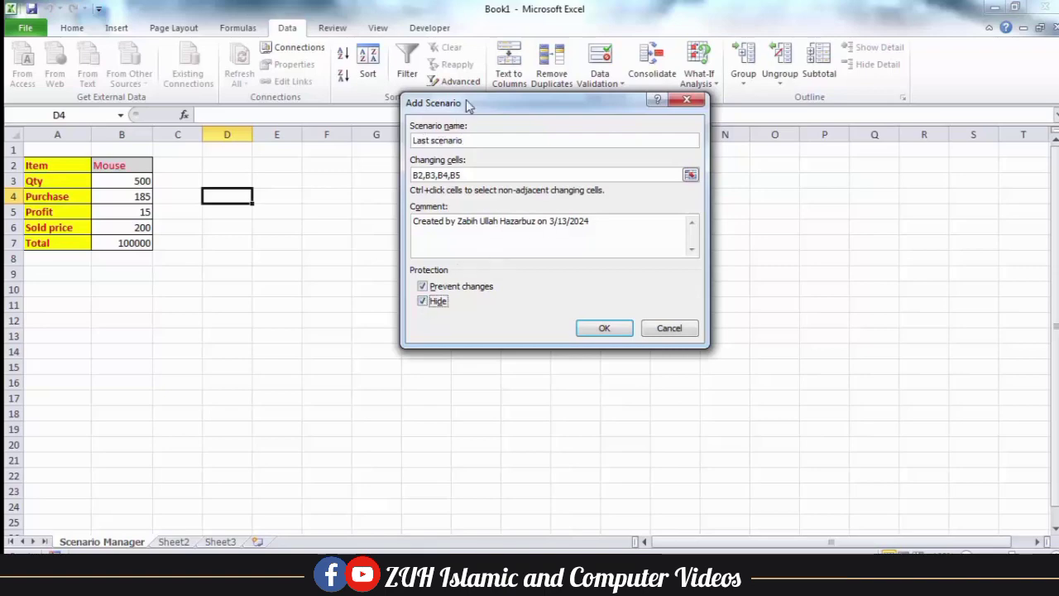
left_click_drag(466, 104, 501, 101)
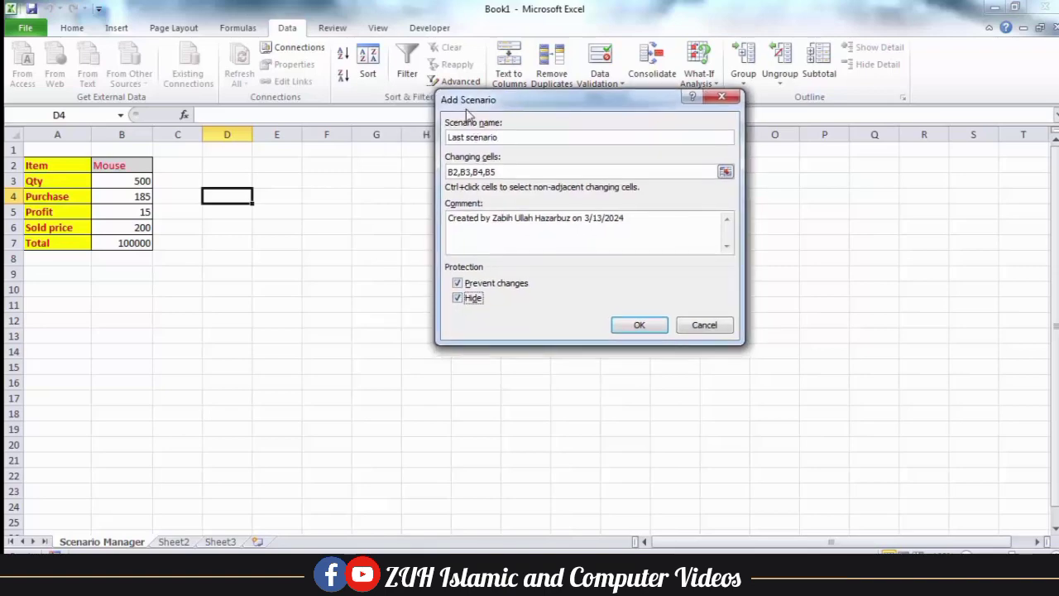
left_click(638, 325)
Give Last scenario Qty 1, Purchase 500, Profit 100 and show it on the sheet
double_click(573, 208)
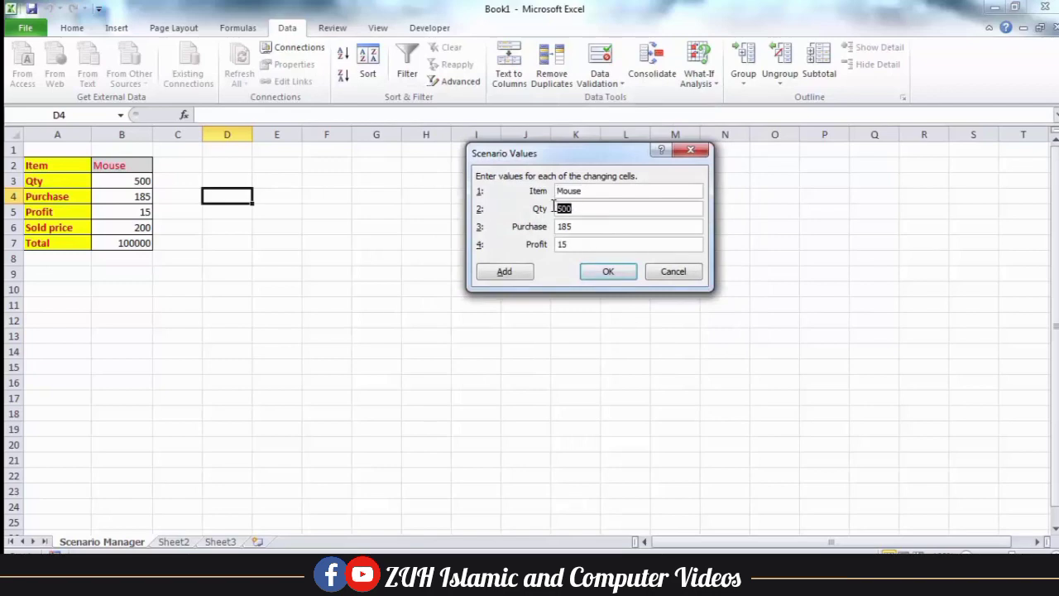
left_click(610, 272)
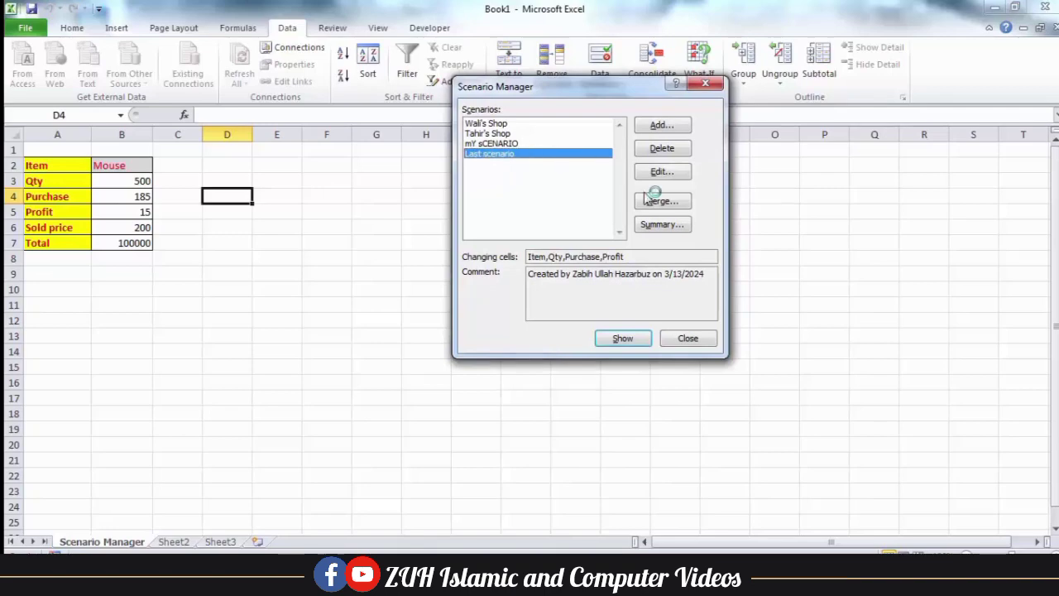
left_click(624, 339)
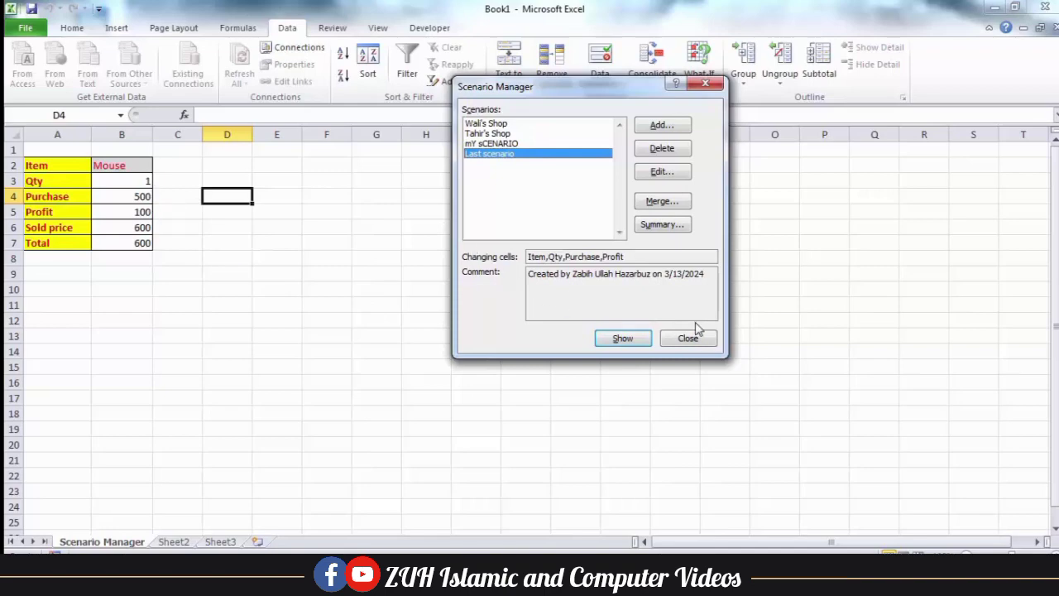
left_click(693, 343)
left_click(333, 27)
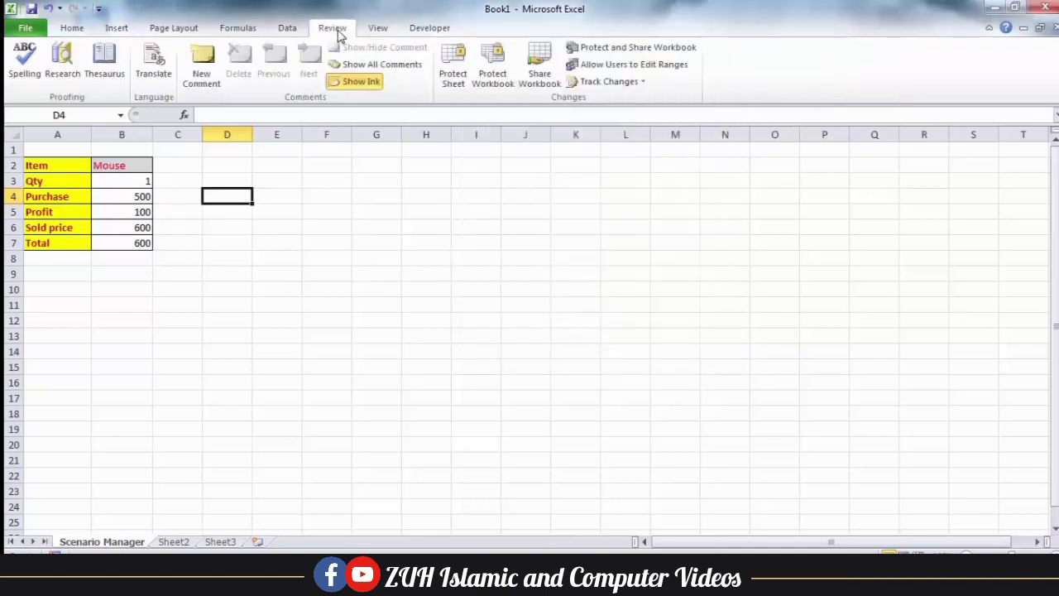
Password-protect the sheet and confirm Scenario Manager now hides Last scenario
left_click(453, 66)
key("Return")
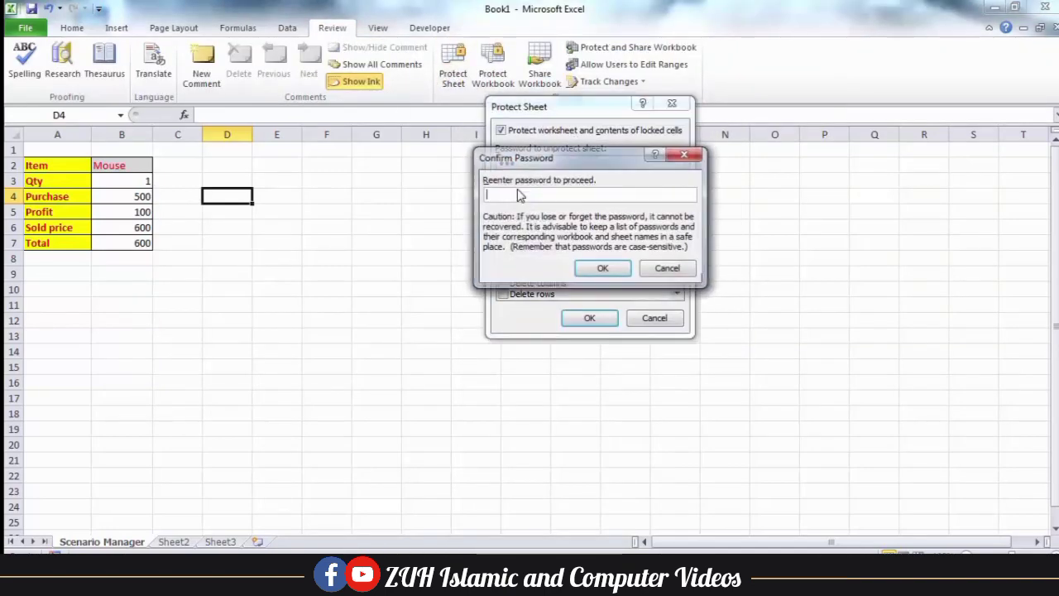
type("123")
key("Return")
left_click(288, 27)
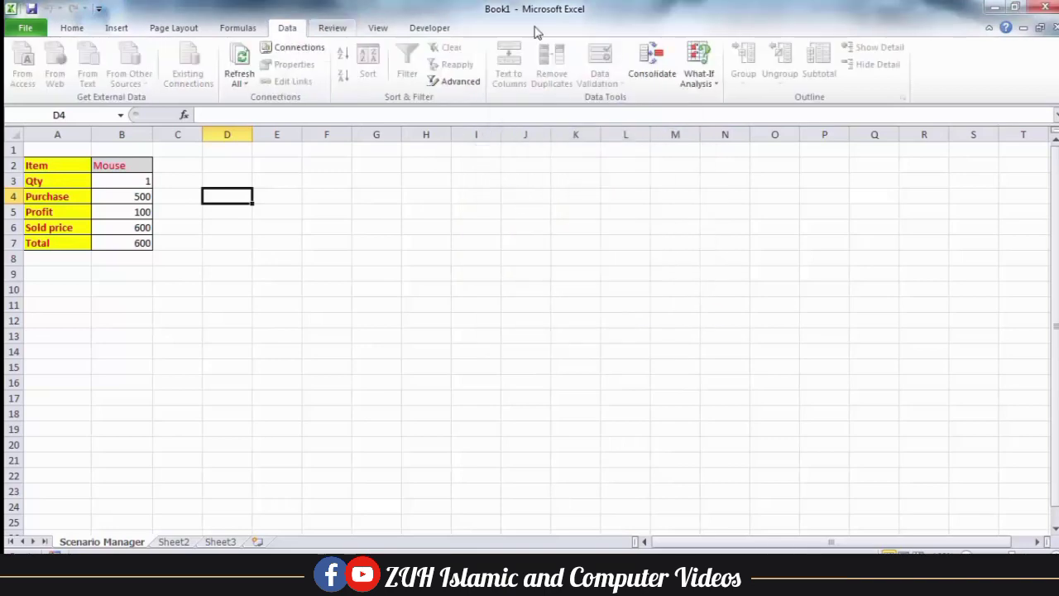
left_click(698, 76)
left_click(717, 103)
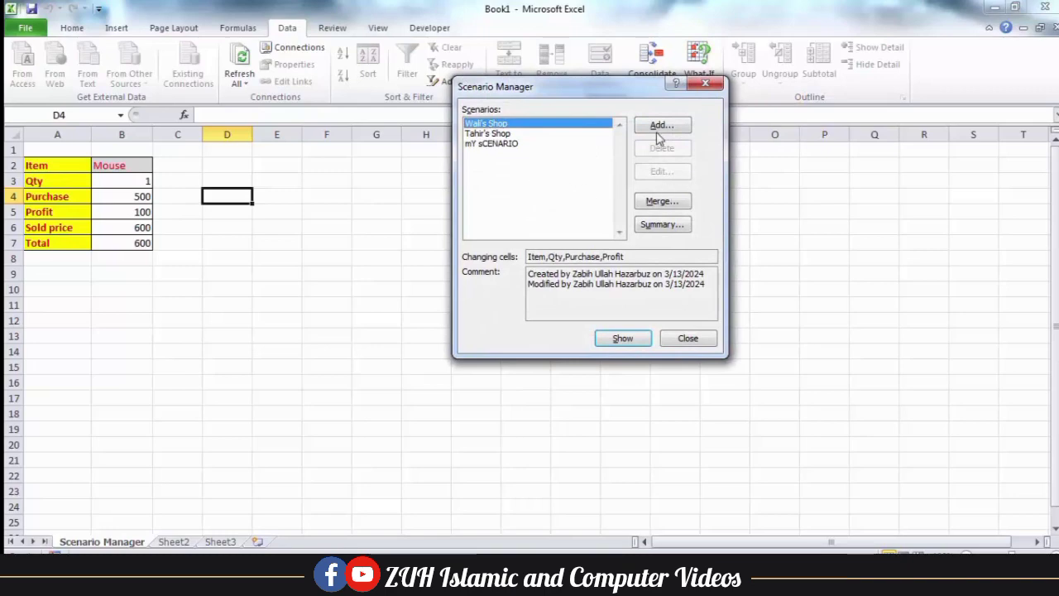
left_click(687, 339)
Unprotect the sheet and reopen Scenario Manager listing all four scenarios
left_click(346, 32)
left_click(459, 77)
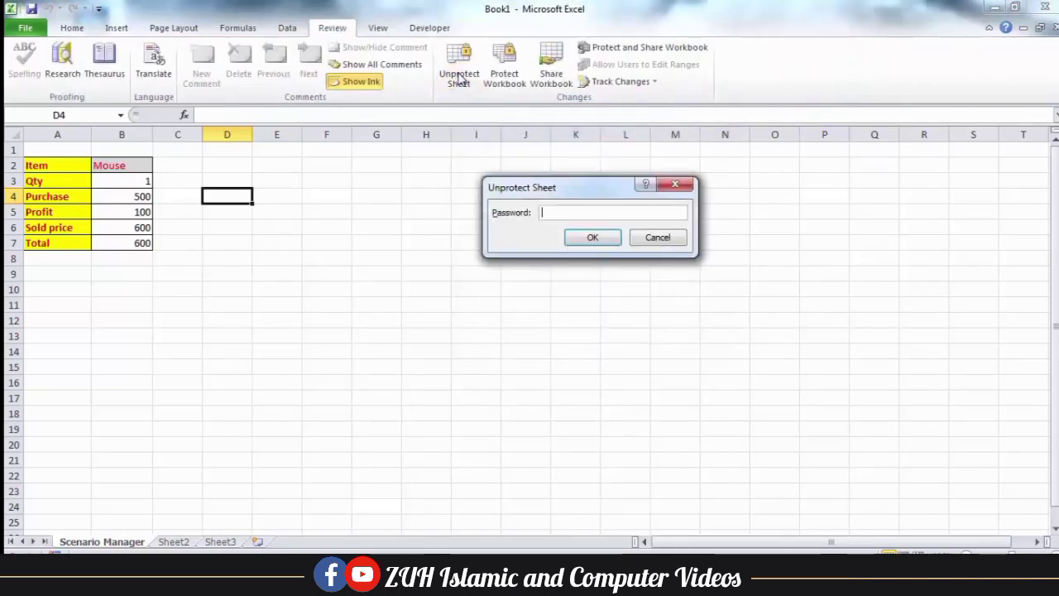
key("Return")
left_click(287, 28)
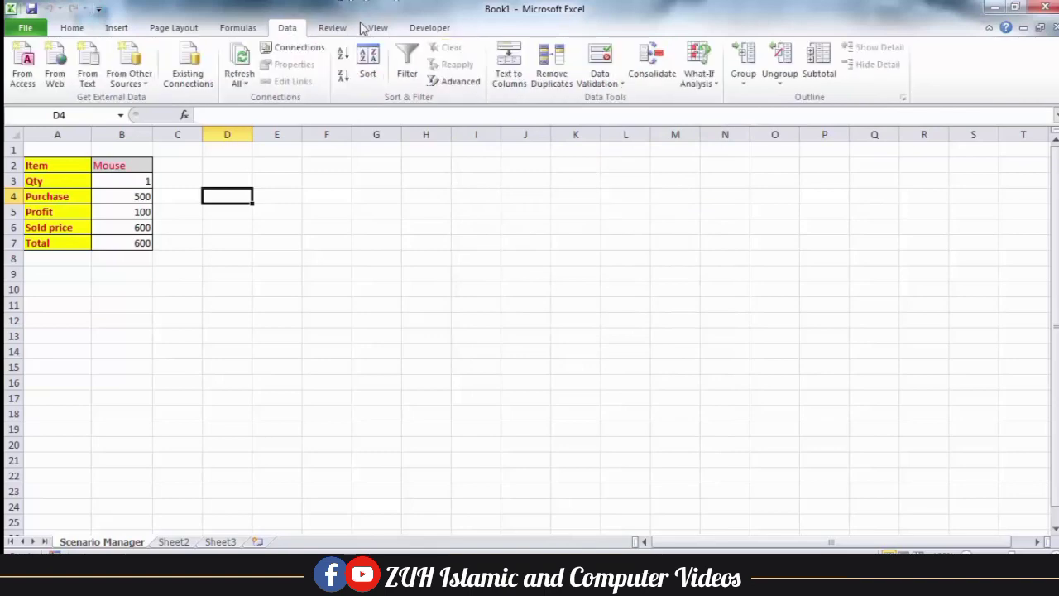
left_click(713, 83)
left_click(723, 99)
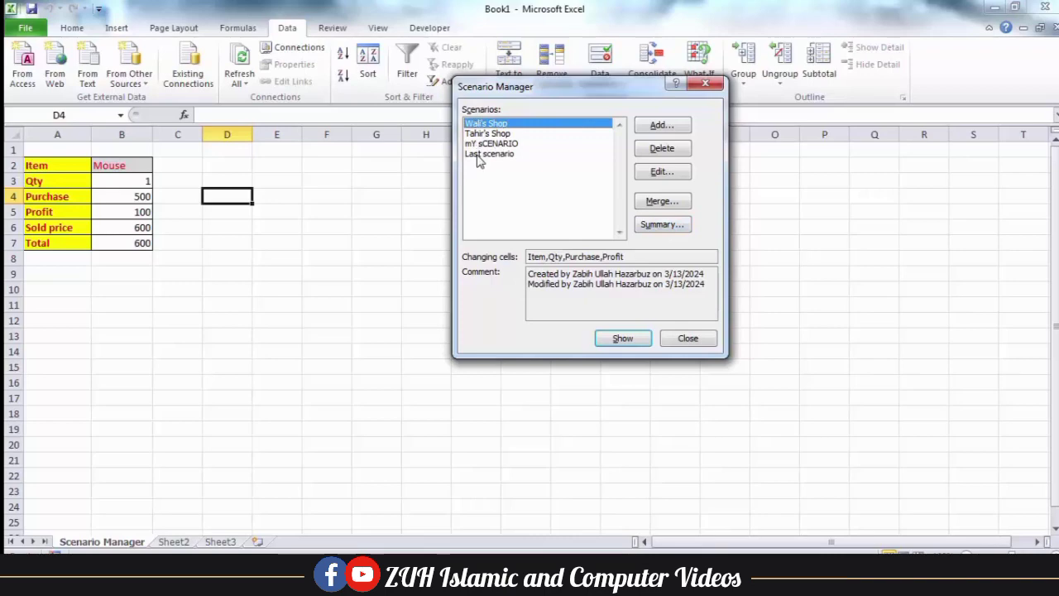
Generate a Scenario Summary report of the four scenarios with H8 as result cell
left_click(663, 224)
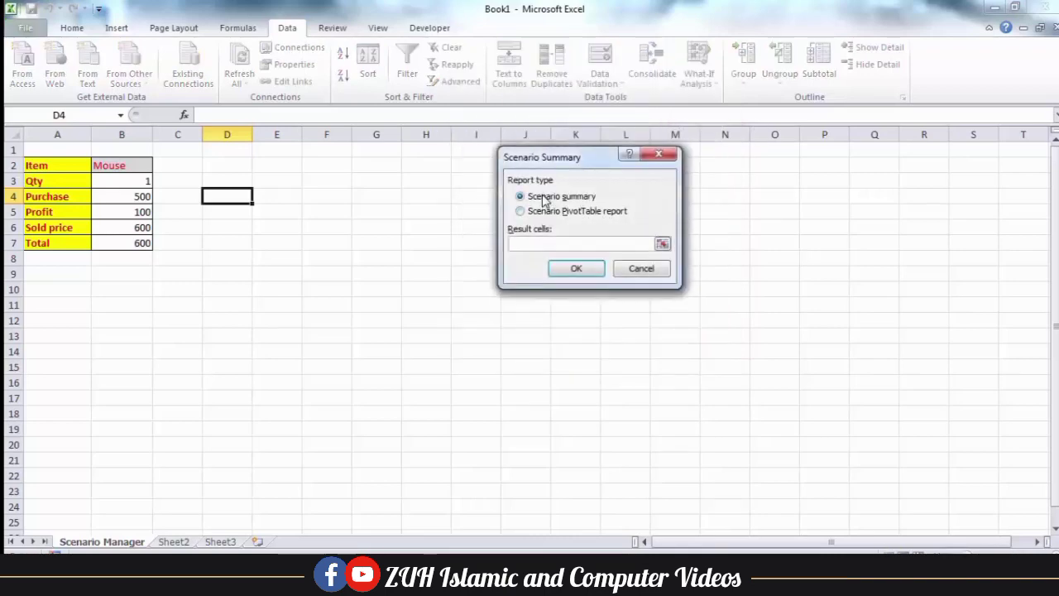
left_click(435, 256)
left_click(577, 271)
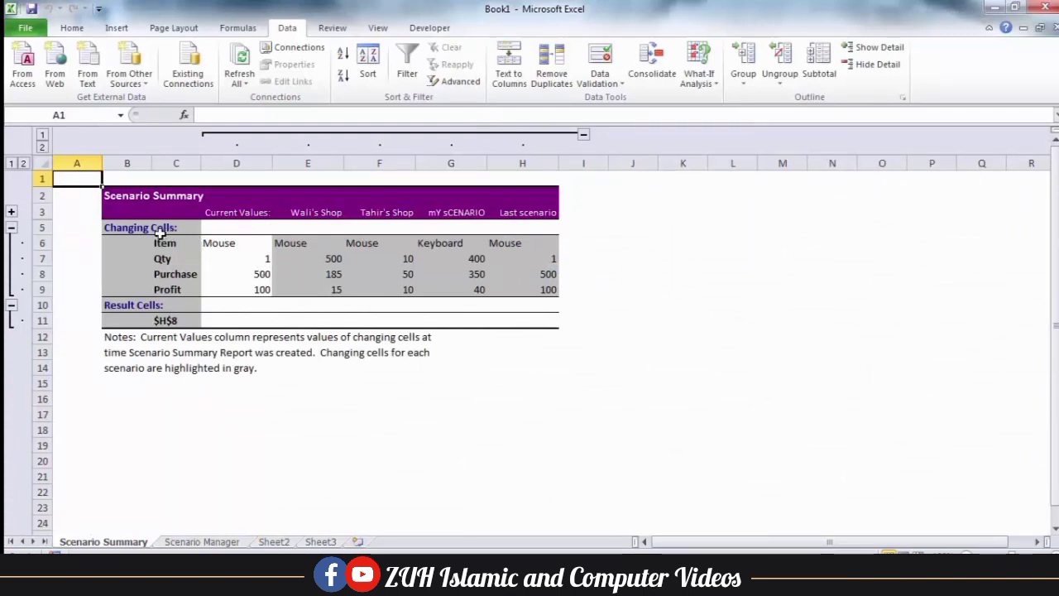
left_click_drag(139, 228, 543, 290)
Select the Current Values column and each scenario column D through H in turn
left_click(71, 27)
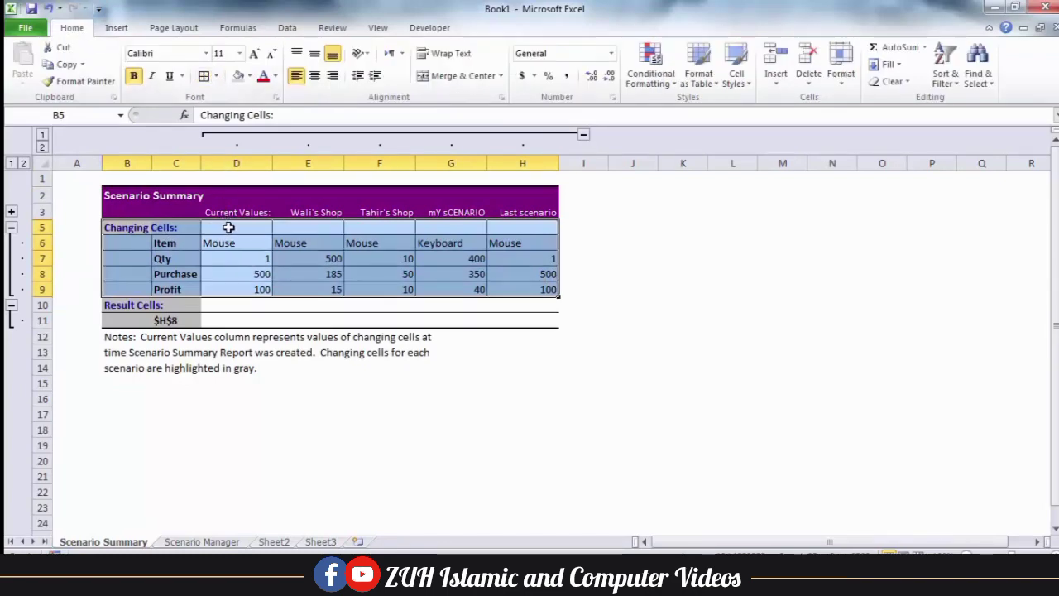
left_click_drag(235, 225, 243, 280)
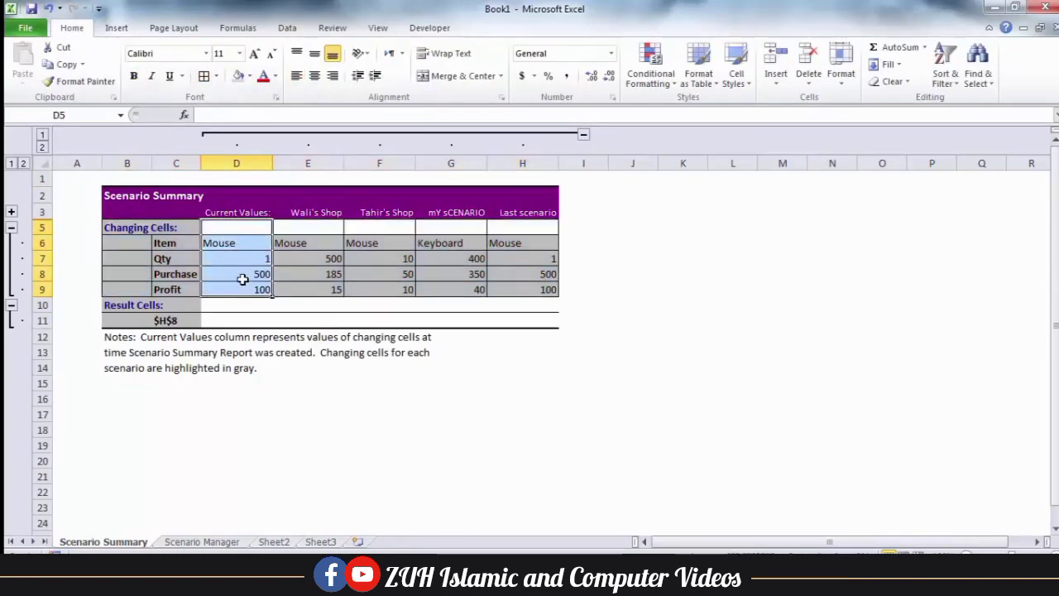
left_click_drag(298, 227, 299, 287)
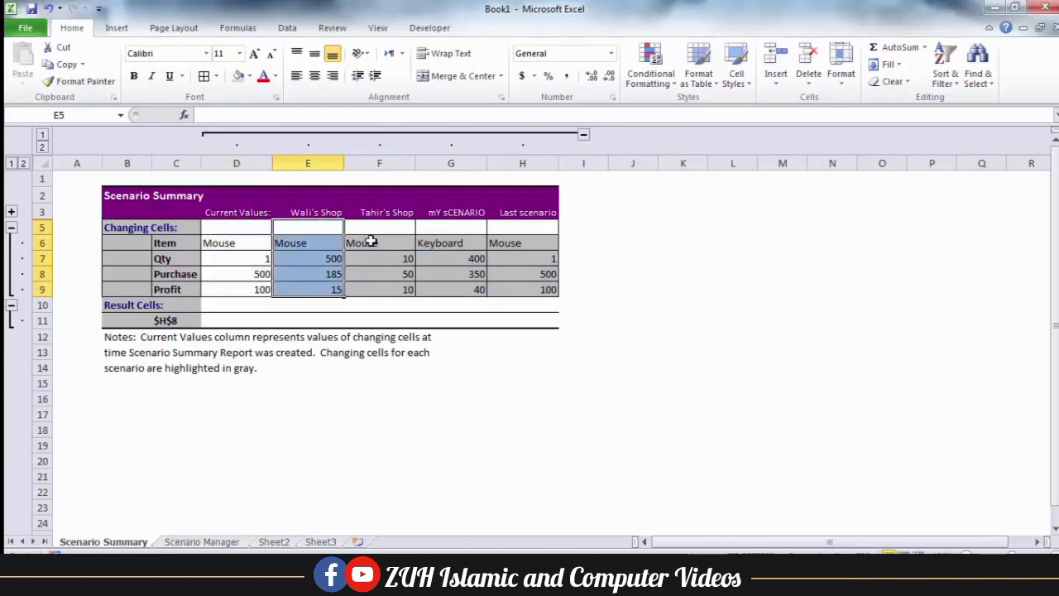
left_click_drag(372, 231, 379, 289)
left_click_drag(448, 236, 457, 288)
left_click_drag(514, 227, 514, 289)
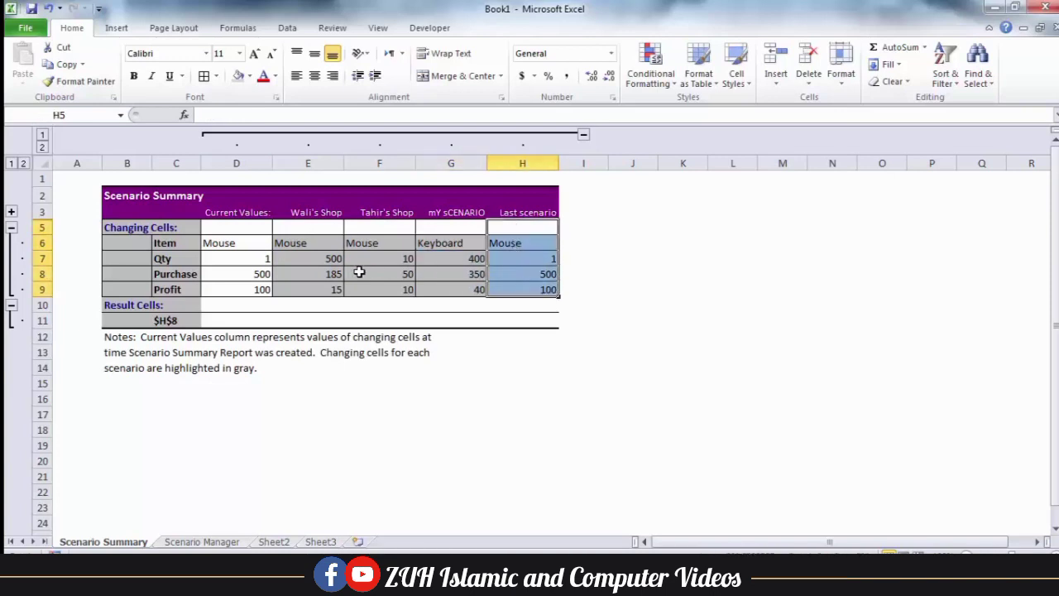
Check the Purchase value in F8 and the Qty values in D7 through H7
left_click(351, 273)
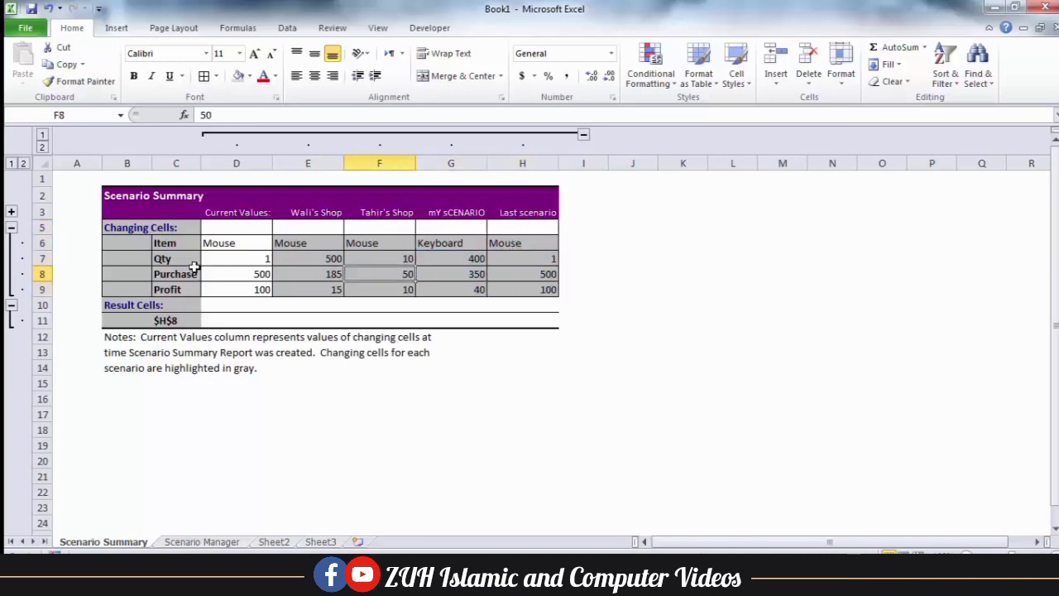
left_click(248, 260)
left_click(315, 256)
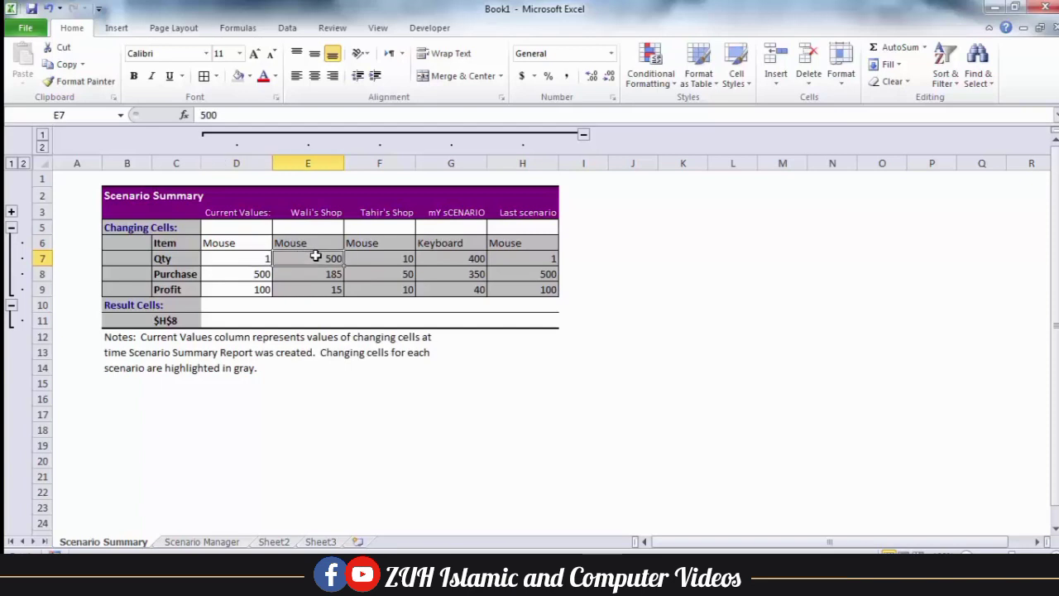
left_click(383, 256)
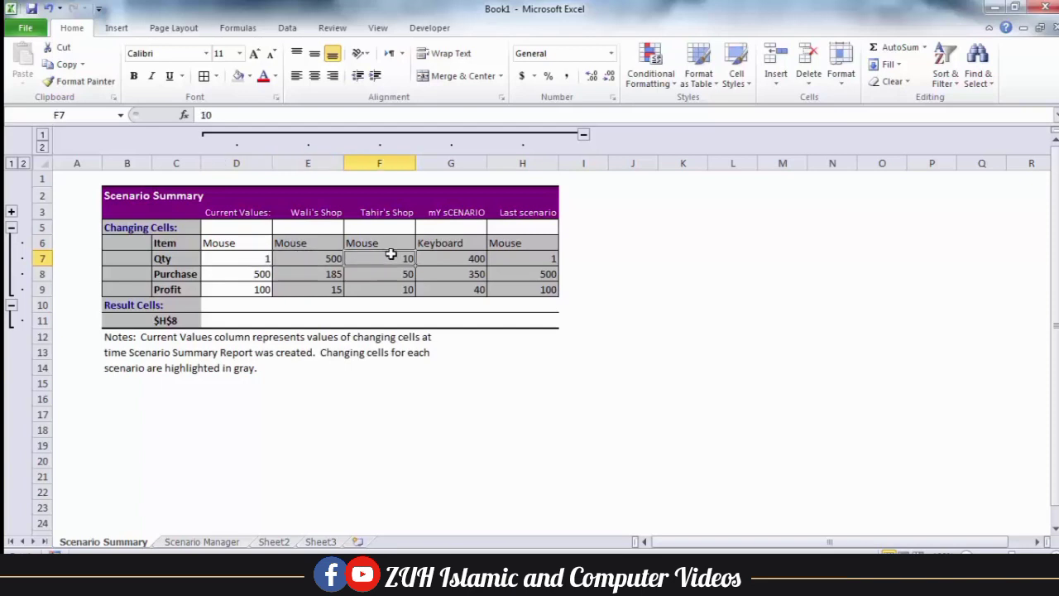
left_click(458, 256)
left_click(532, 254)
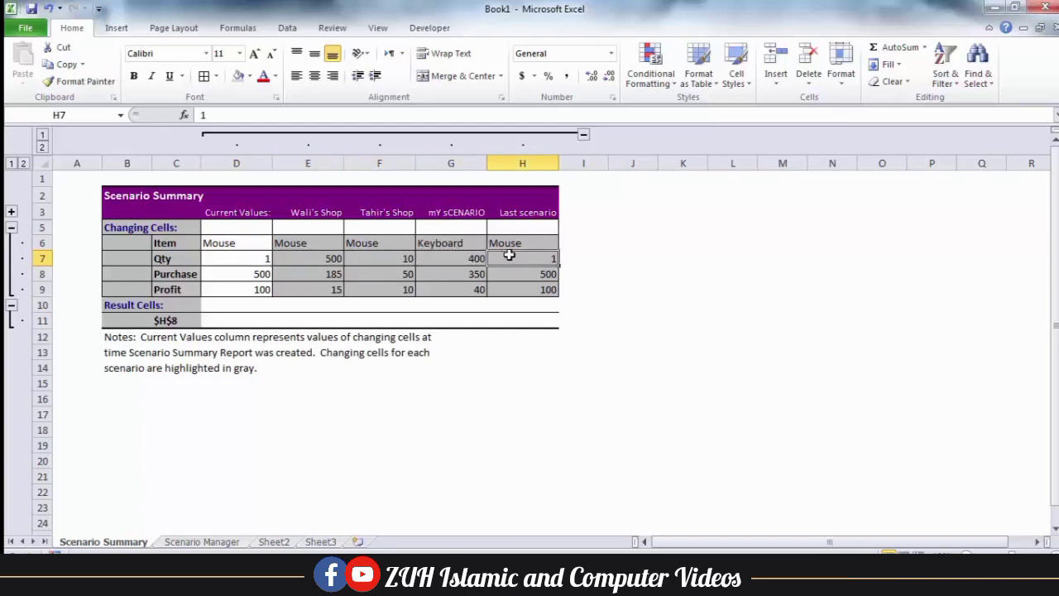
left_click_drag(240, 213, 266, 289)
Fill the summary's Item row with yellow
left_click(212, 543)
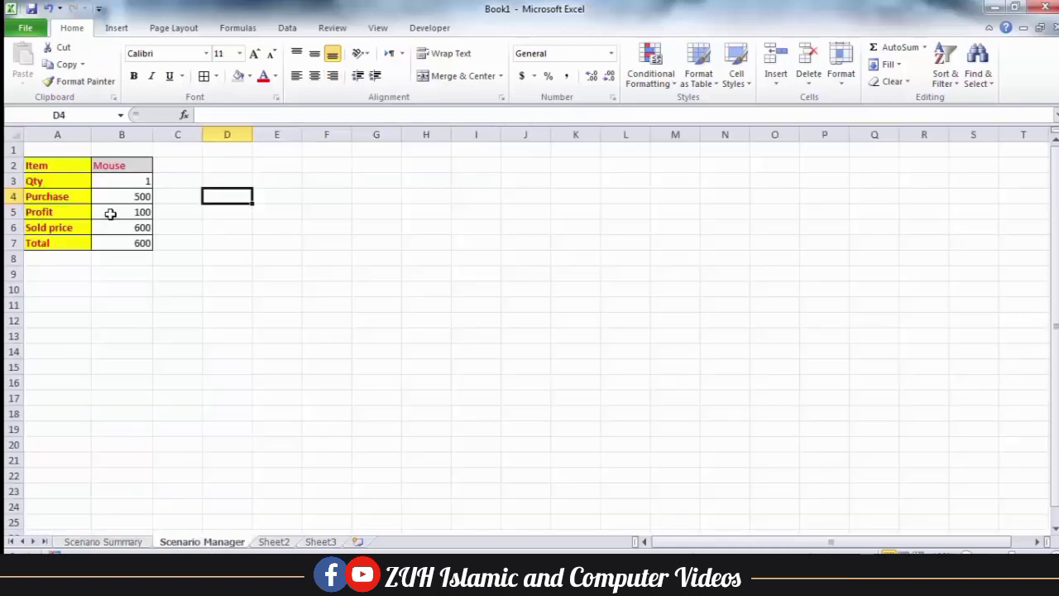
left_click(128, 542)
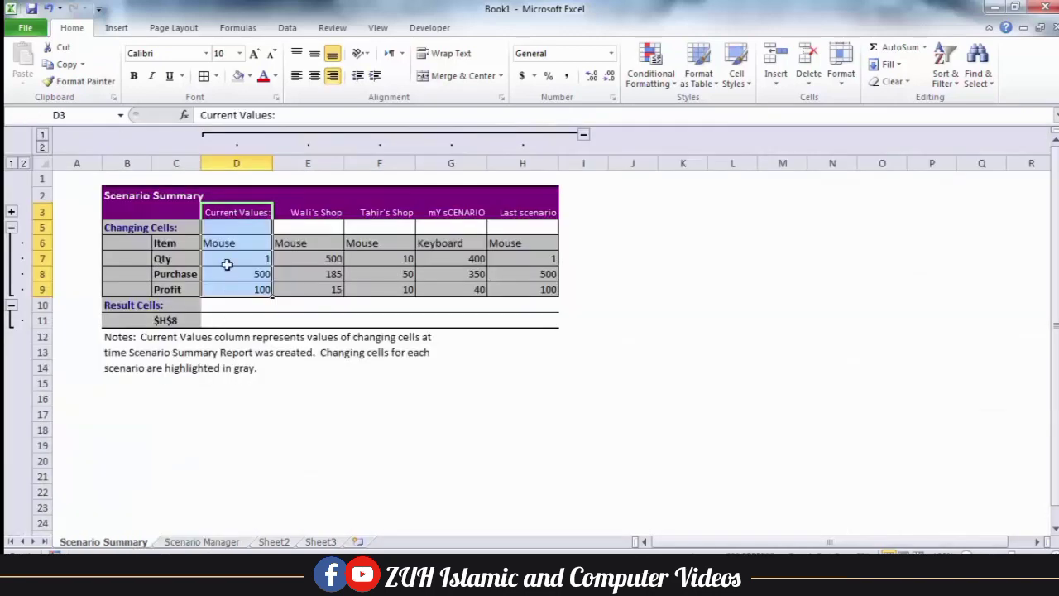
left_click_drag(328, 240, 505, 257)
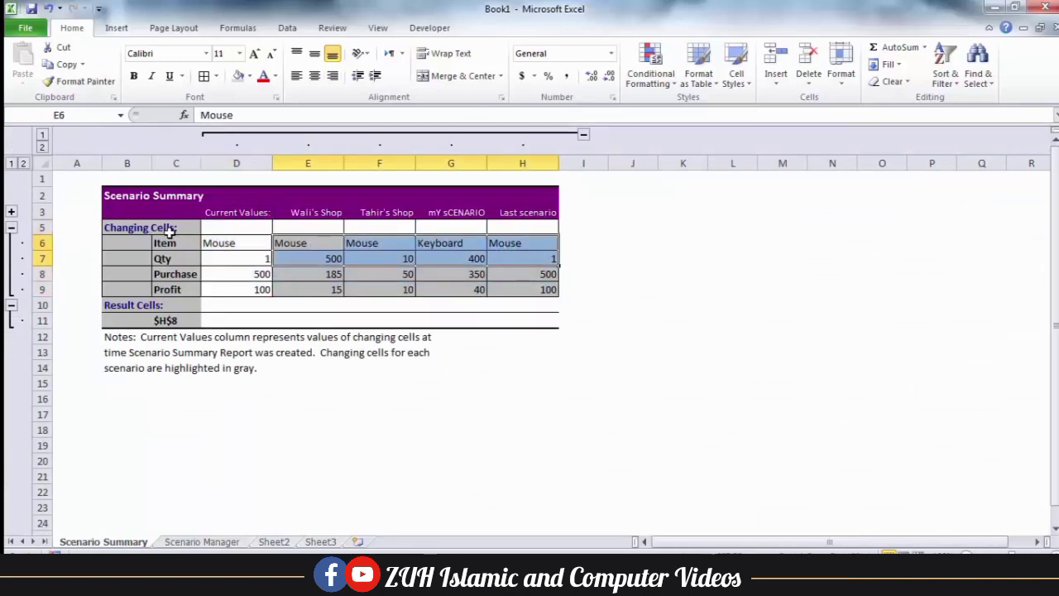
left_click_drag(173, 243, 516, 240)
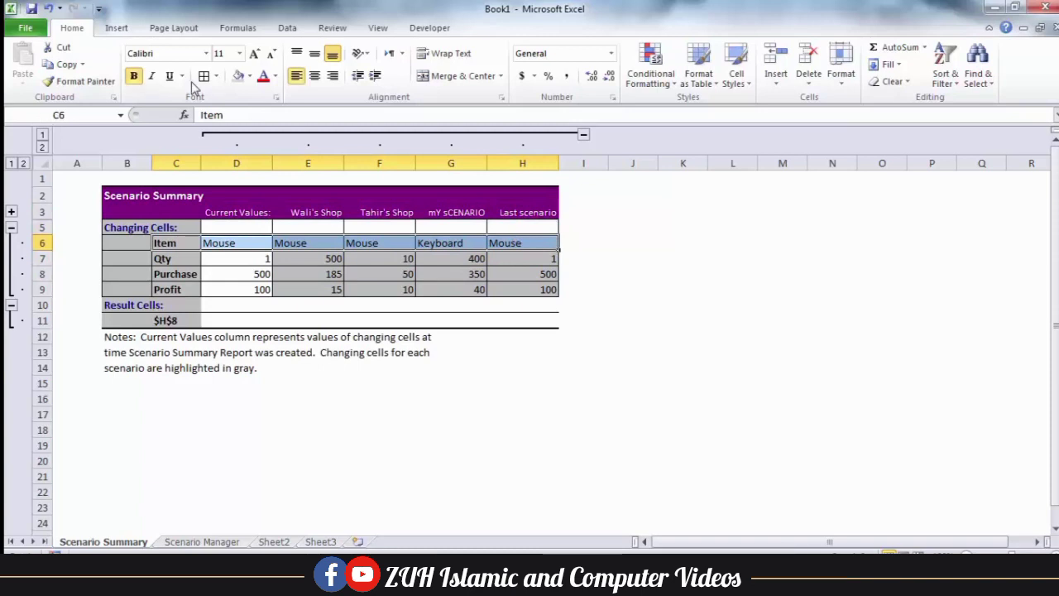
left_click(250, 76)
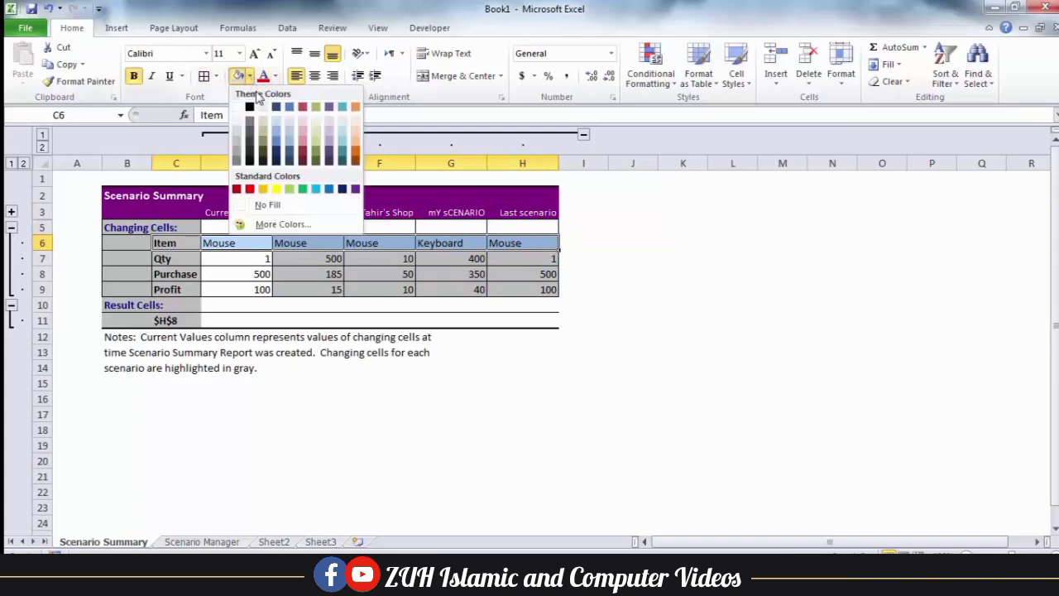
left_click(277, 192)
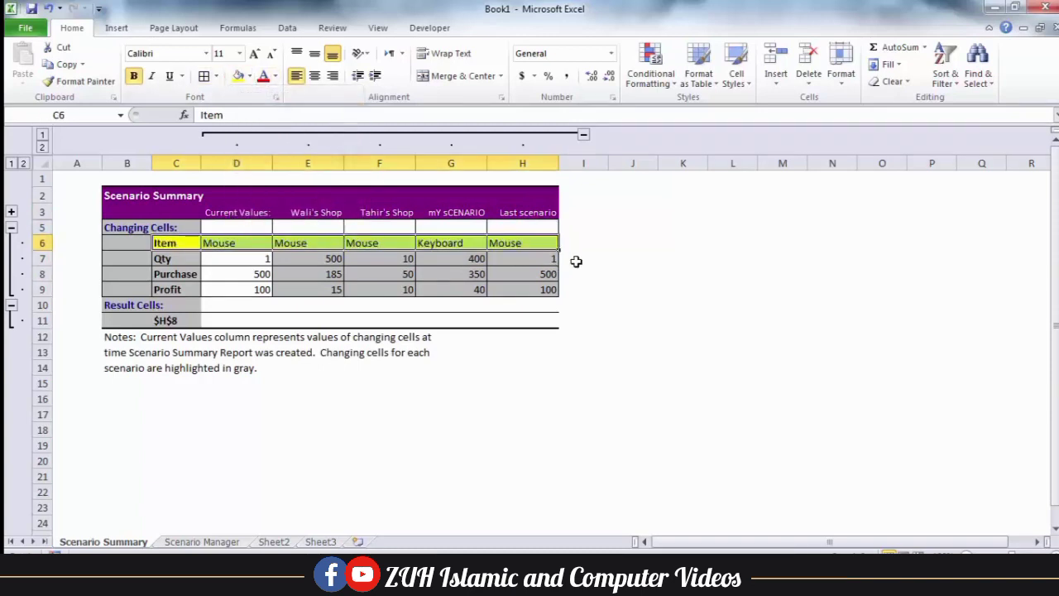
left_click(577, 261)
Enter =SUM(E7:H7) in I7 and fill it down to I9
type("=sum")
key("Tab")
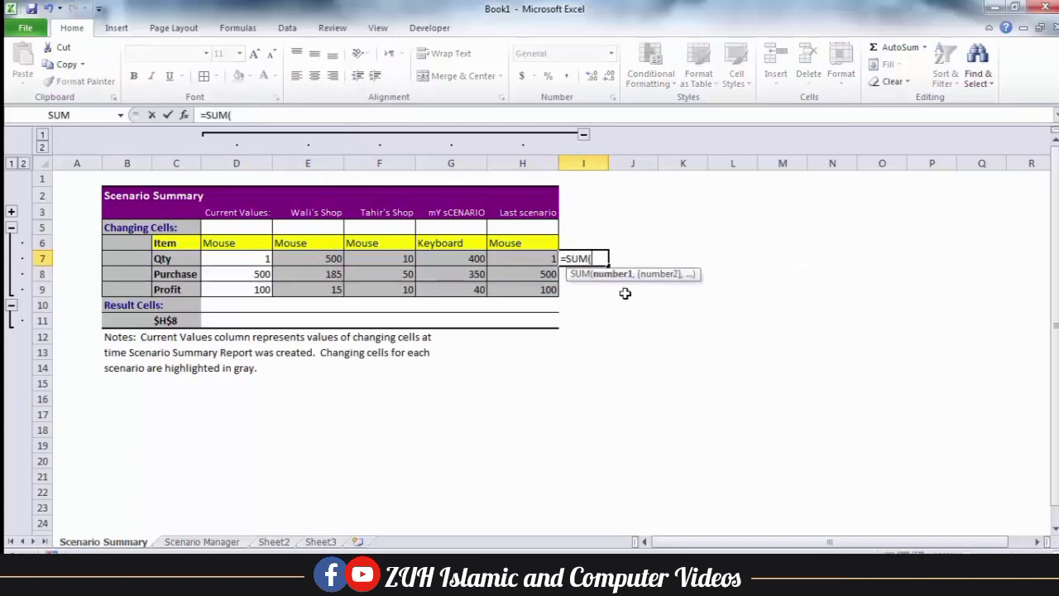
left_click_drag(291, 264, 503, 260)
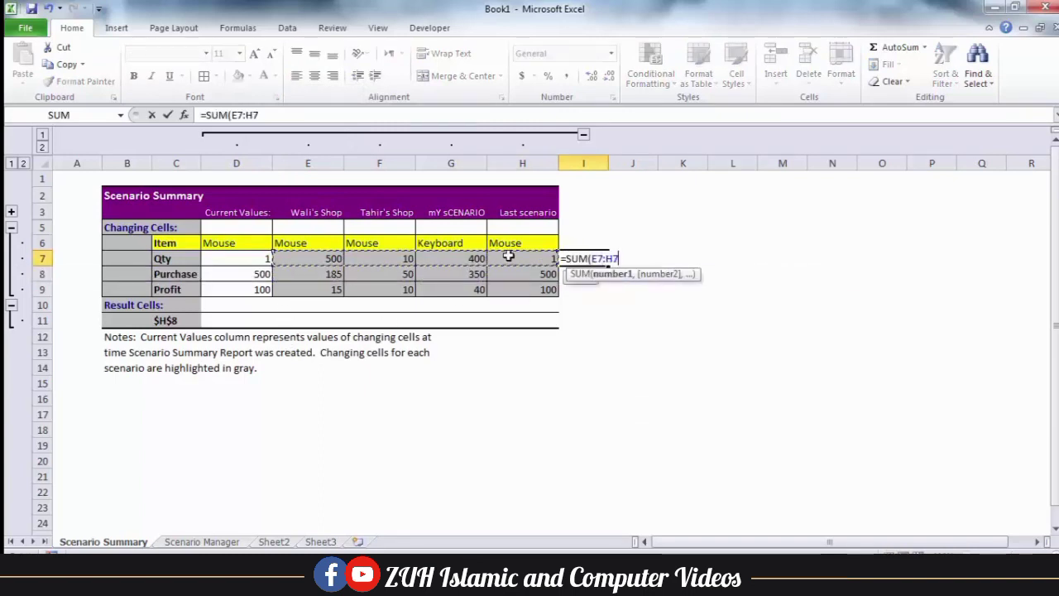
key("Return")
left_click_drag(585, 260, 590, 287)
key("ctrl+d")
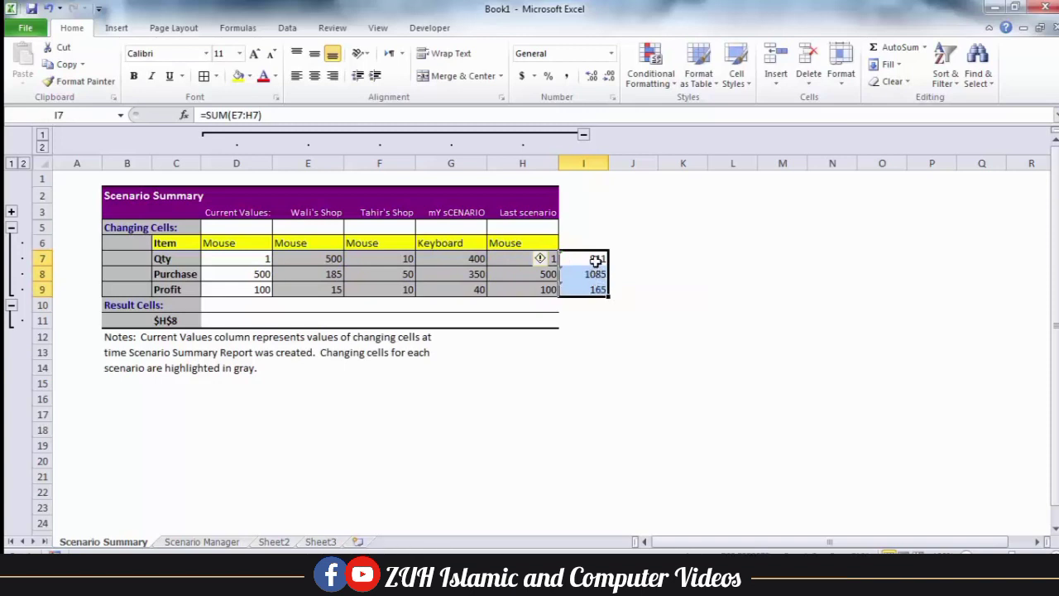
Label J7 'Total items purchase'
left_click(622, 256)
type("Tota")
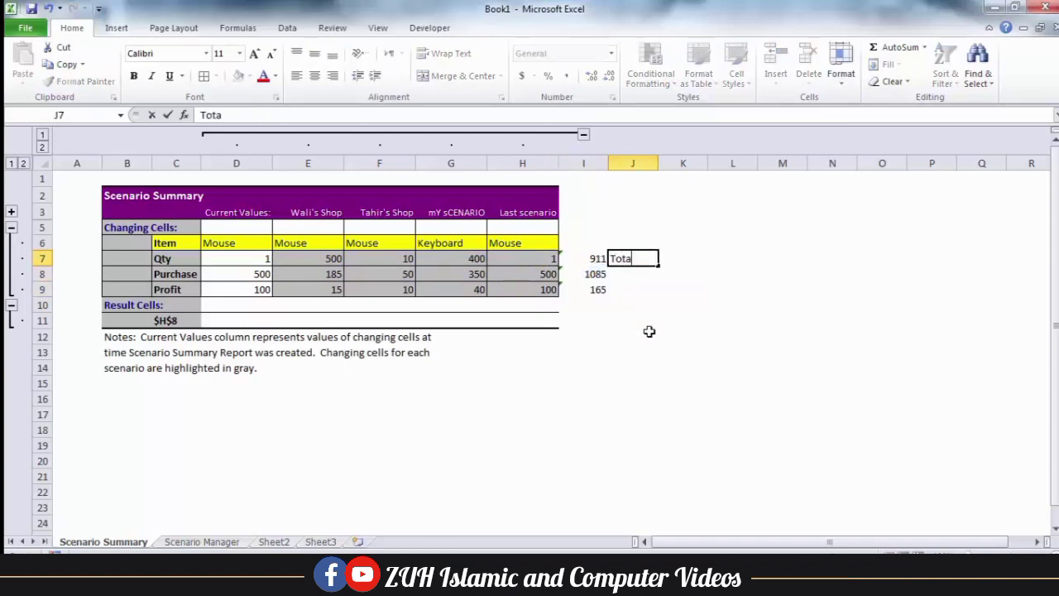
type("l itme")
key("BackSpace")
key("BackSpace")
type("ems ")
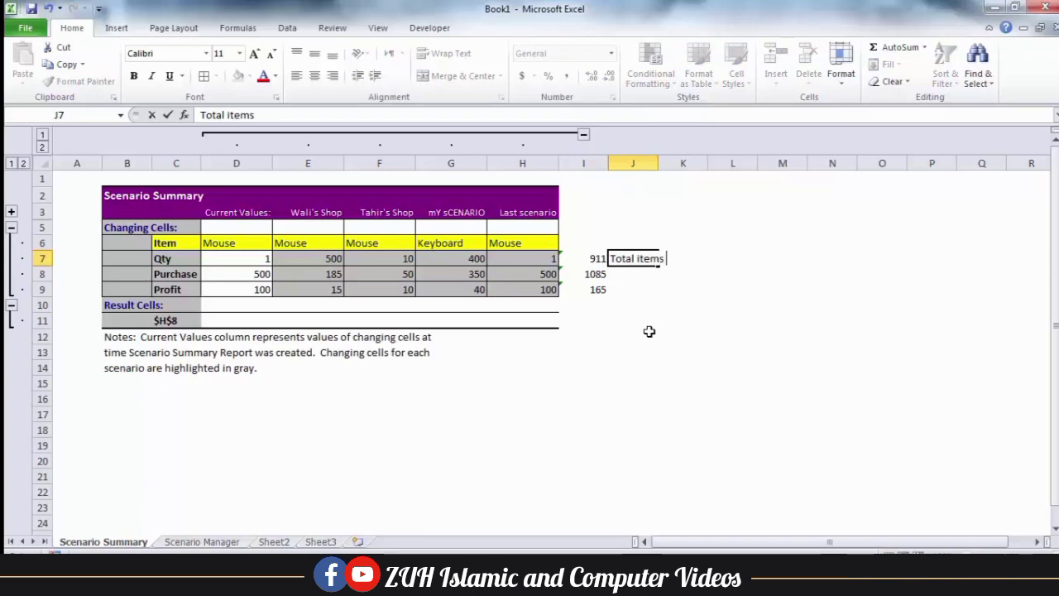
type("sorchase")
key("Return")
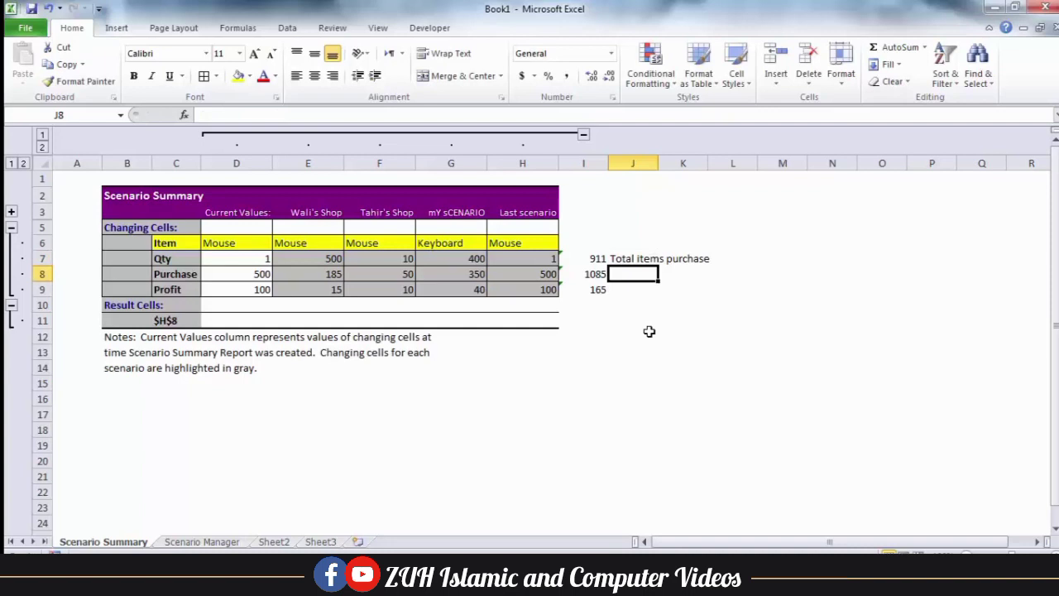
Label J8 '4 items purchase money' and J9 'profits in 4 items', then go to Scenario Manager sheet
type("Total items")
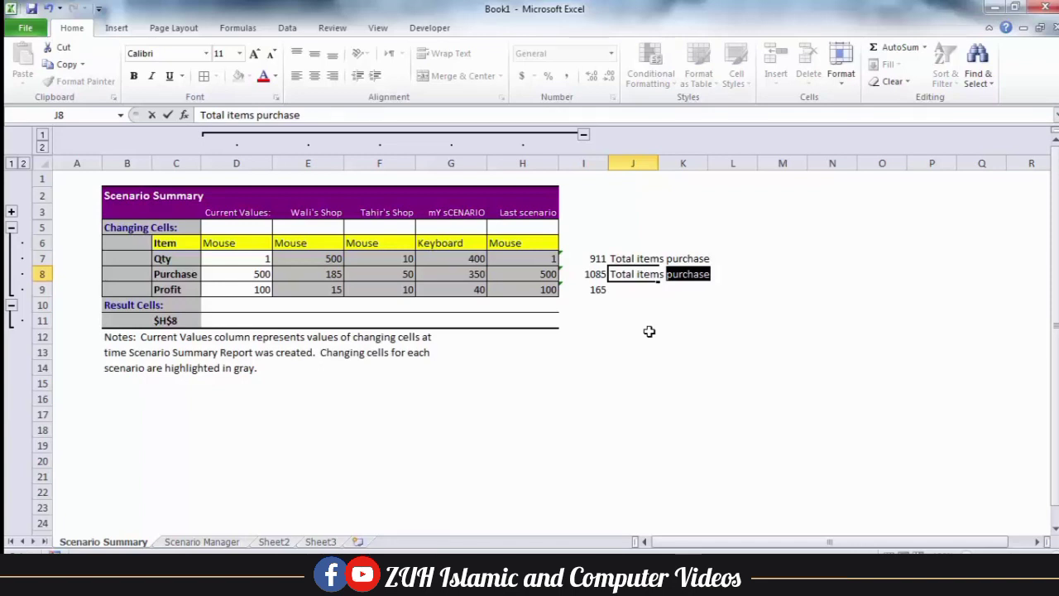
type(" purchase ")
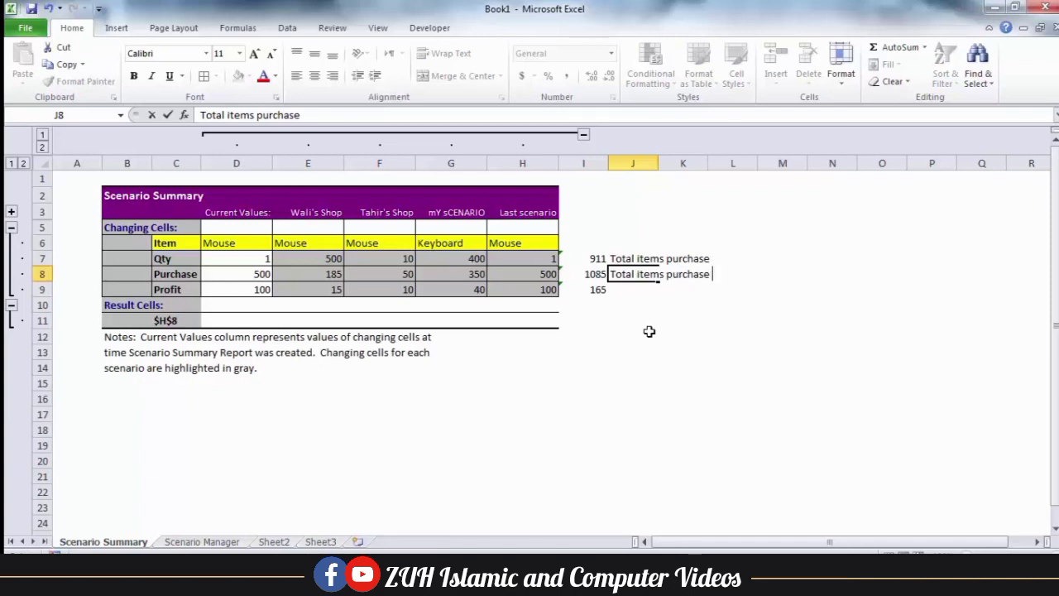
type("money")
double_click(628, 275)
type("4")
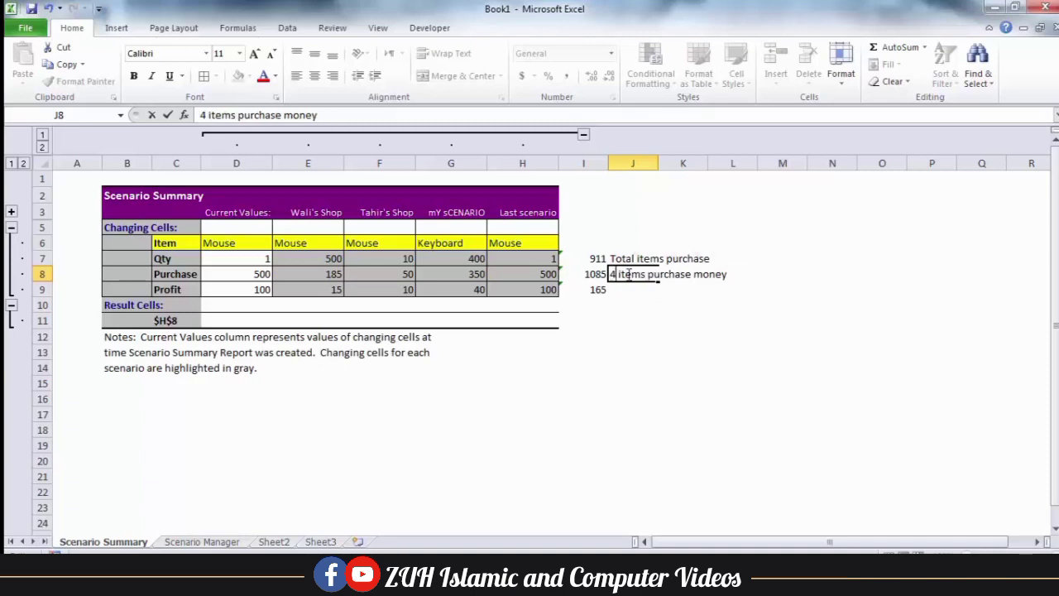
key("Return")
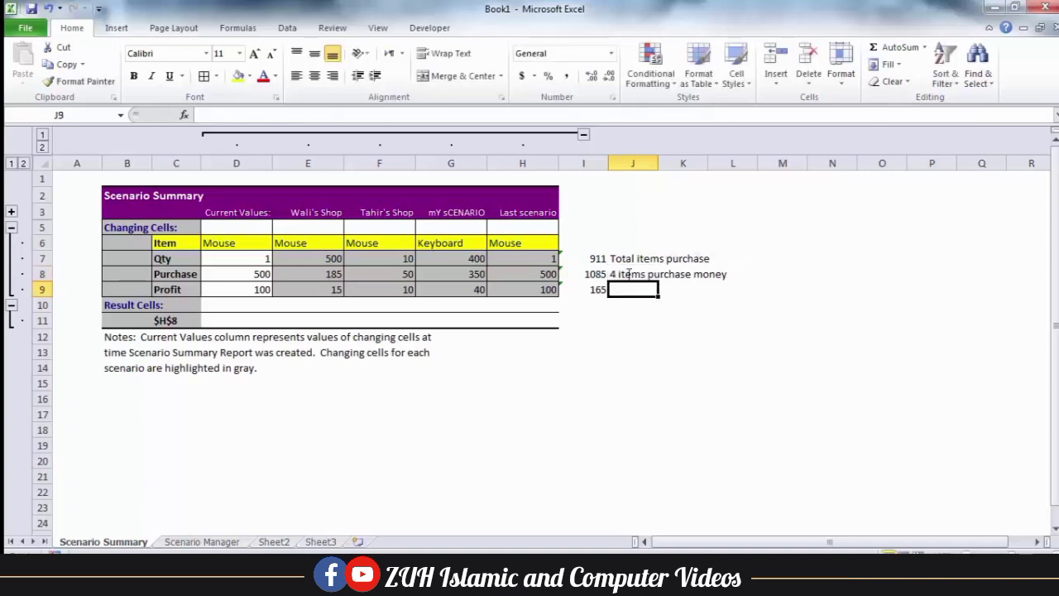
key("F2")
type("pr")
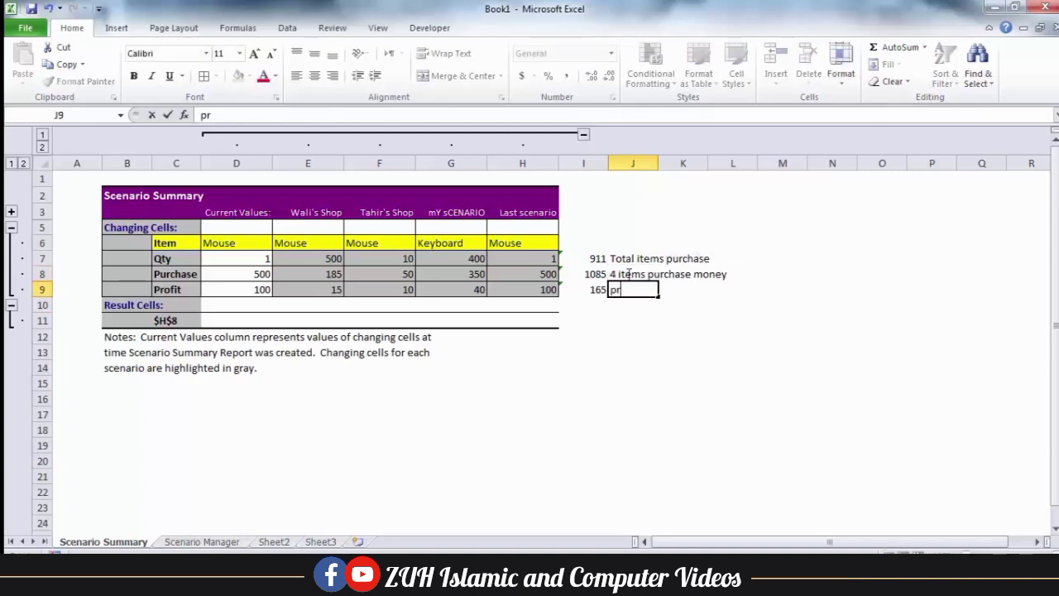
key("BackSpace")
key("BackSpace")
type("prot")
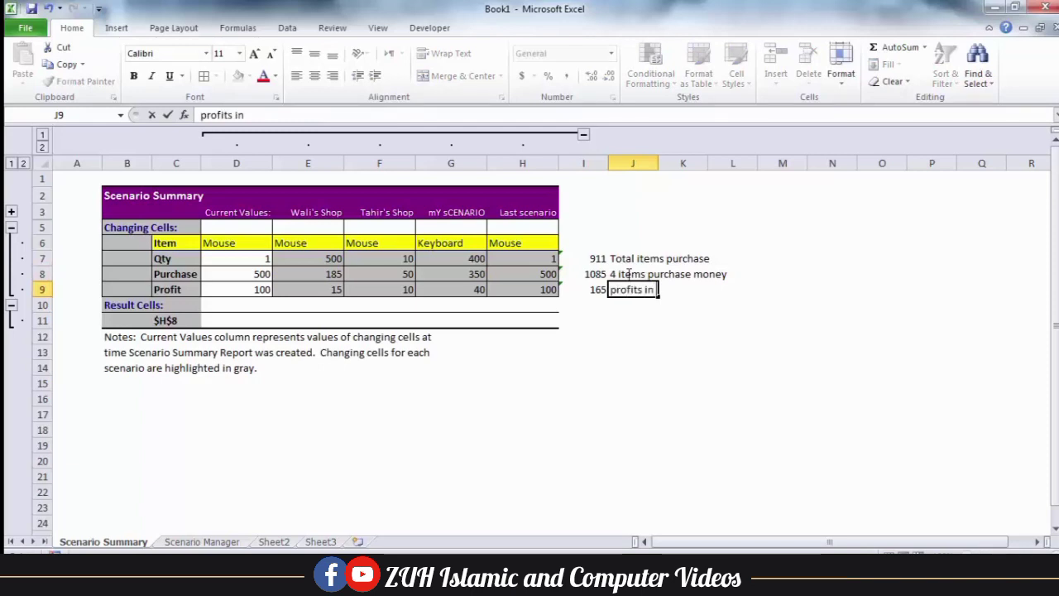
type("its in 4 items.")
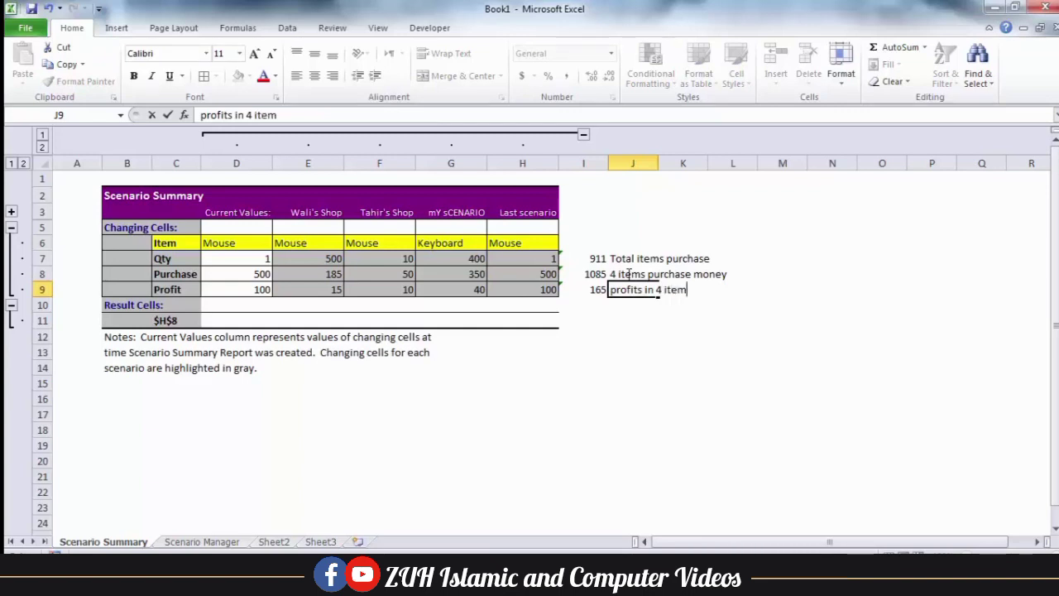
key("Return")
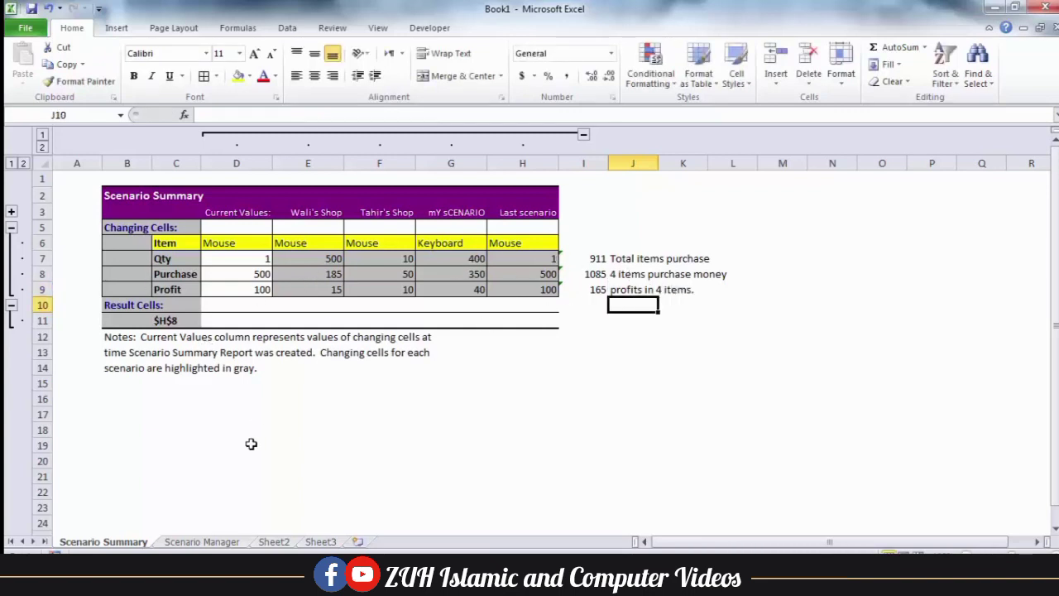
left_click(215, 542)
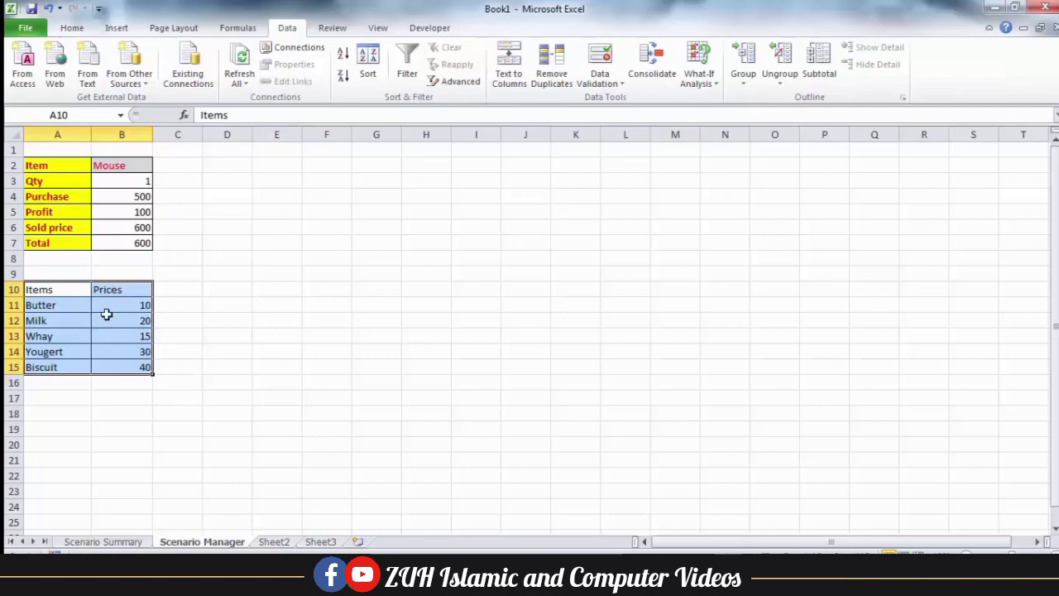
Add My New Scenario with changing cells A10:B15, keeping the current price values
left_click(700, 79)
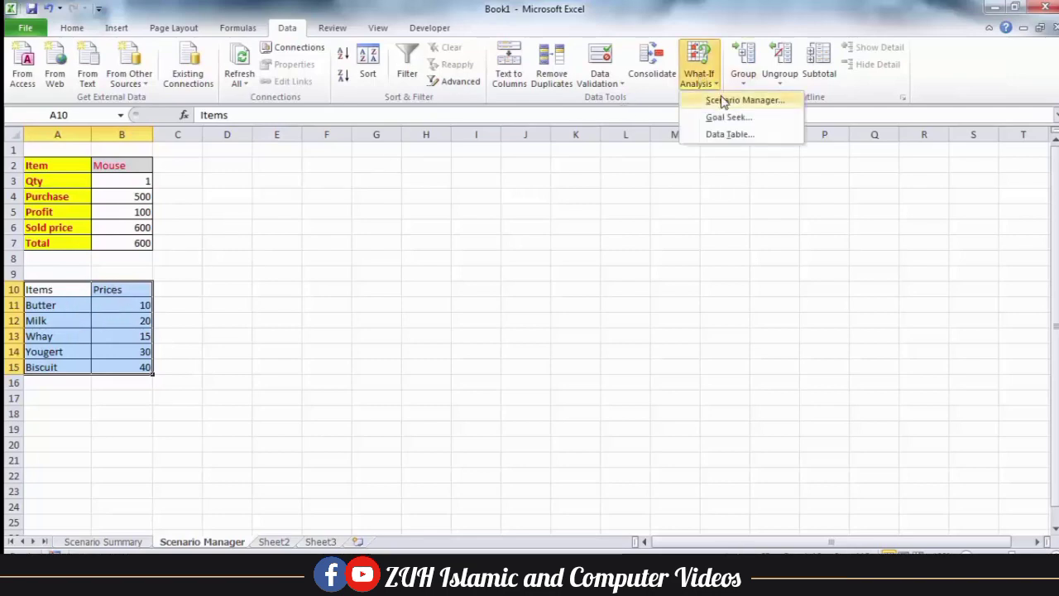
left_click(721, 101)
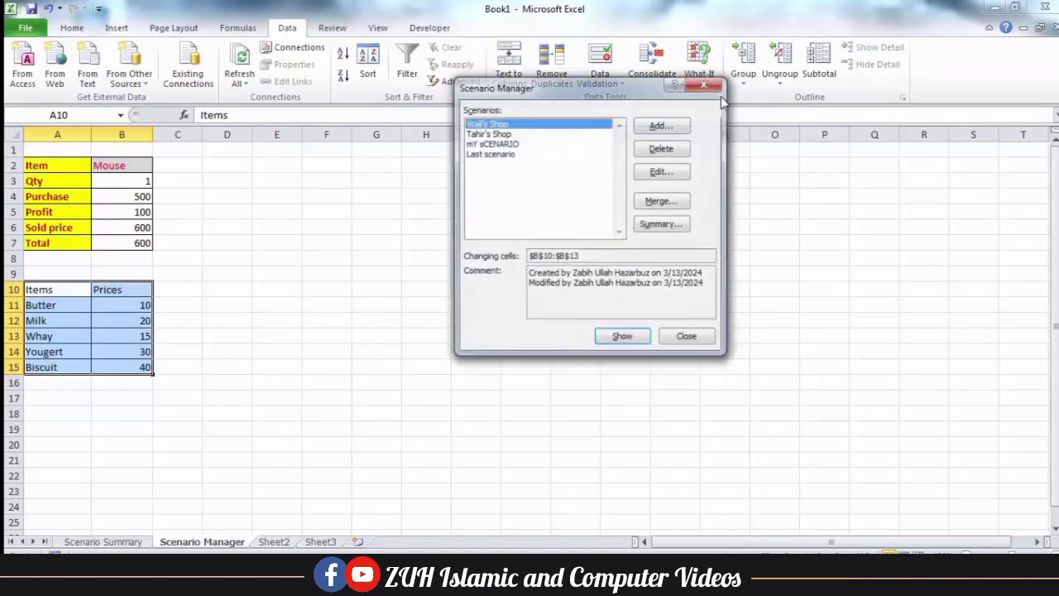
left_click(662, 125)
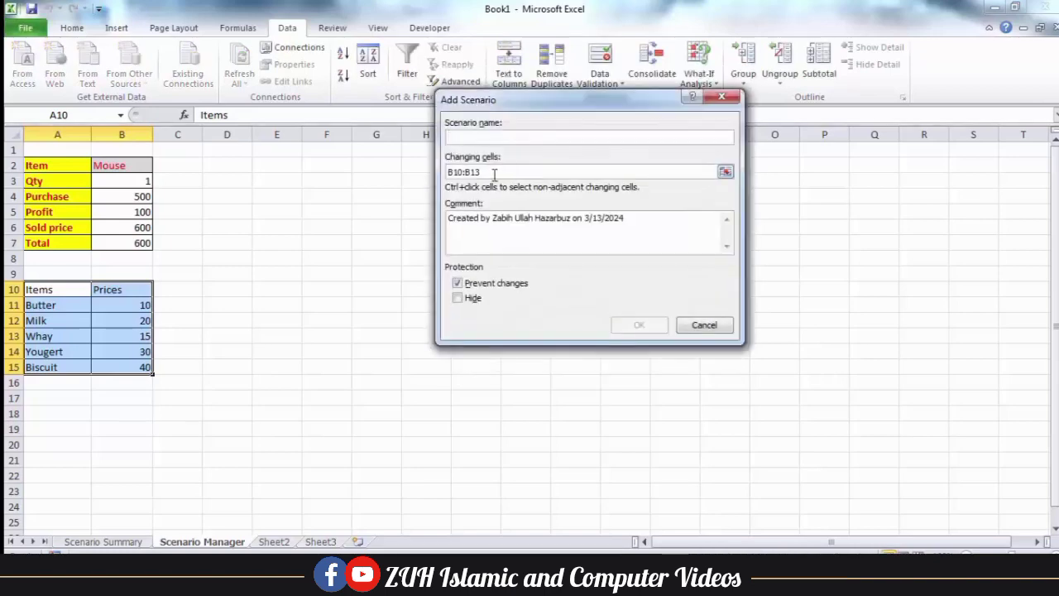
left_click_drag(494, 174, 445, 173)
key("BackSpace")
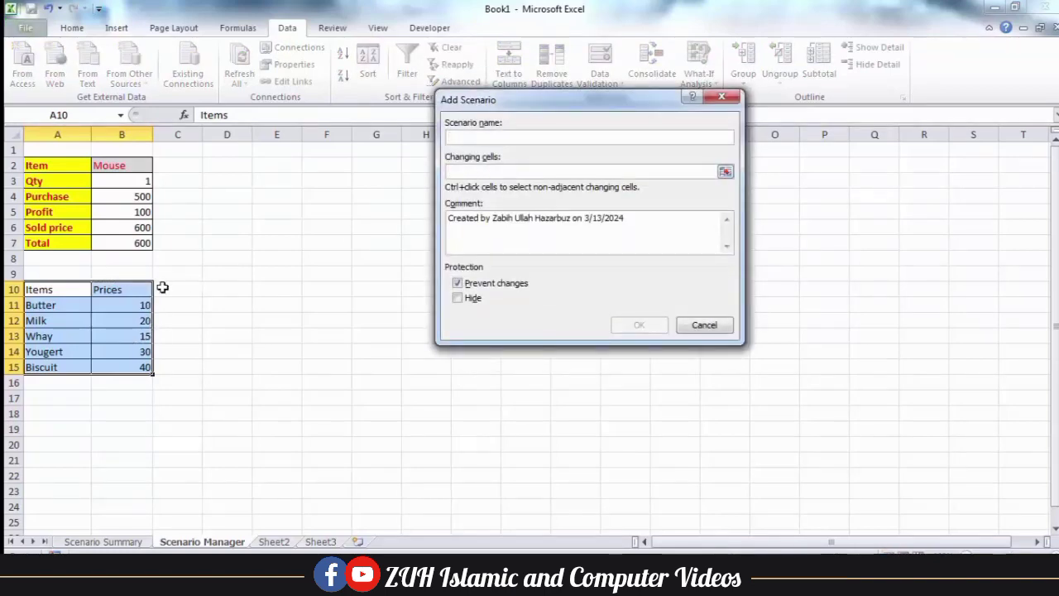
left_click_drag(66, 290, 126, 362)
left_click(461, 135)
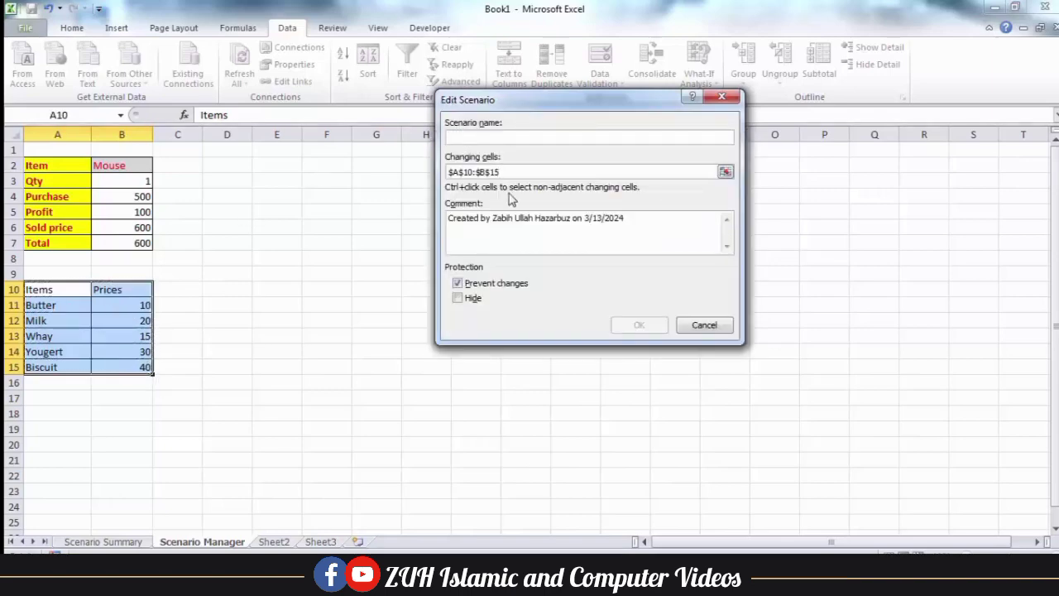
type("My New Scenario")
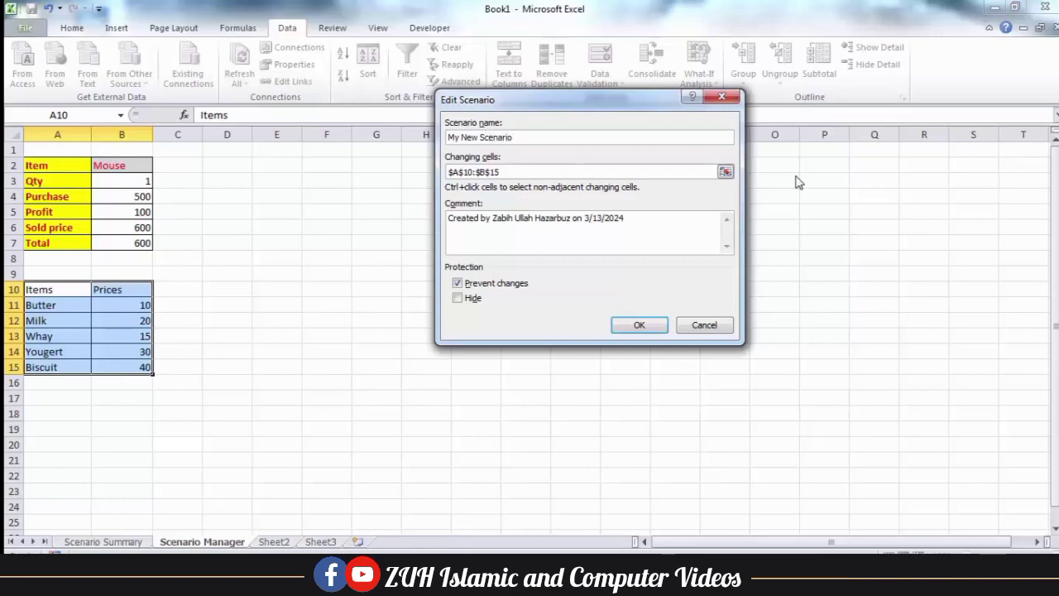
left_click(655, 326)
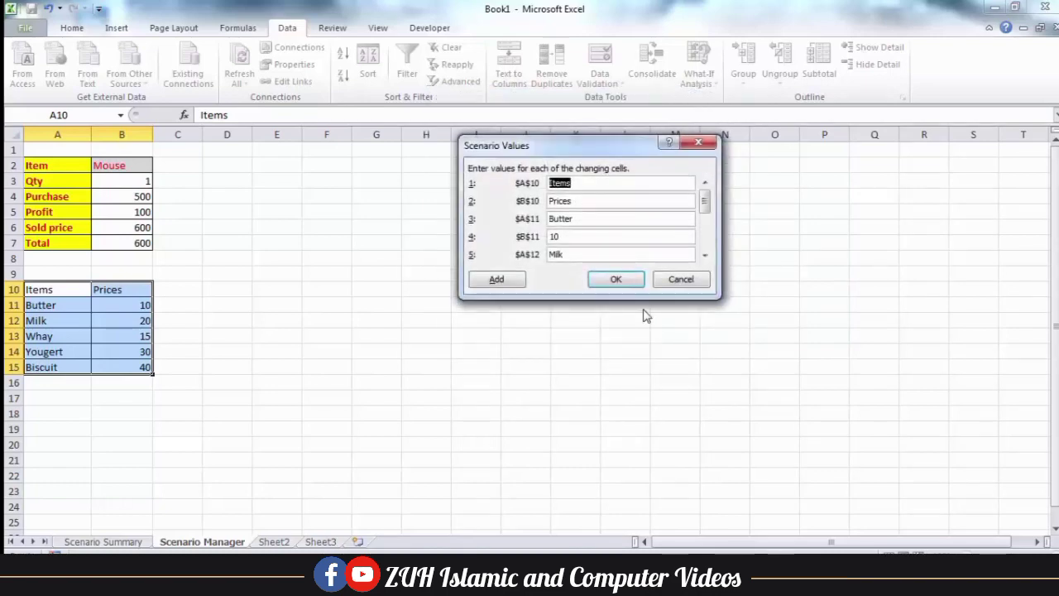
left_click_drag(561, 151, 400, 163)
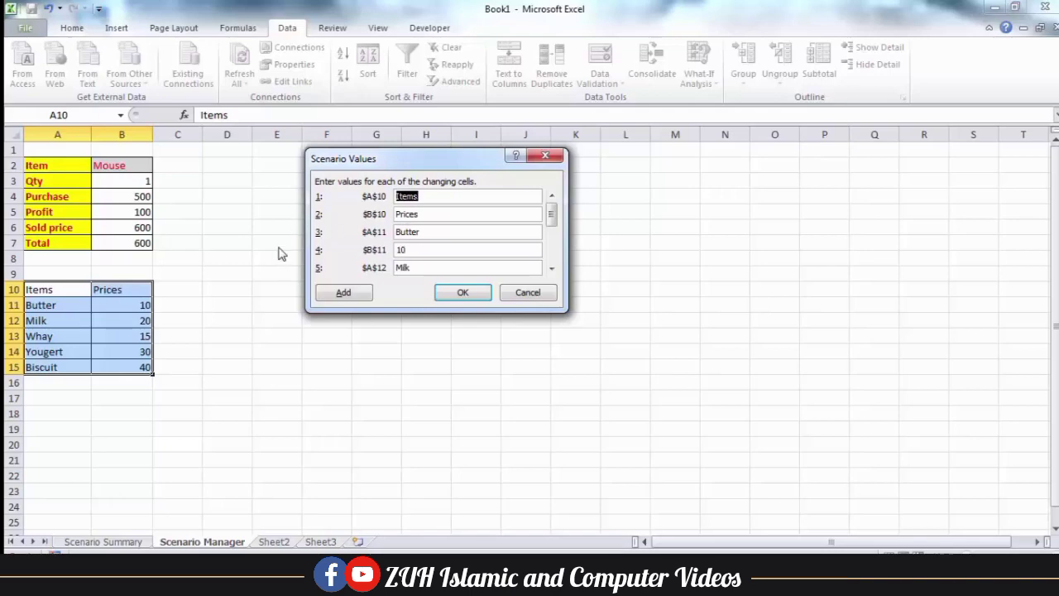
left_click(462, 292)
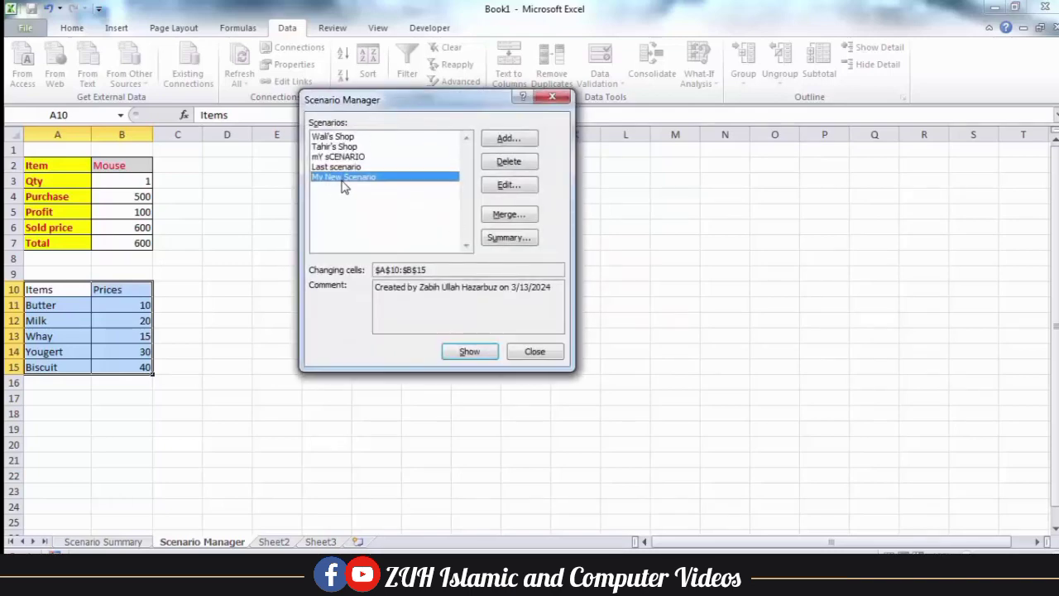
Add My New Scenario 1 over A10:B15 with the Milk and Whay prices set to 15
left_click(513, 139)
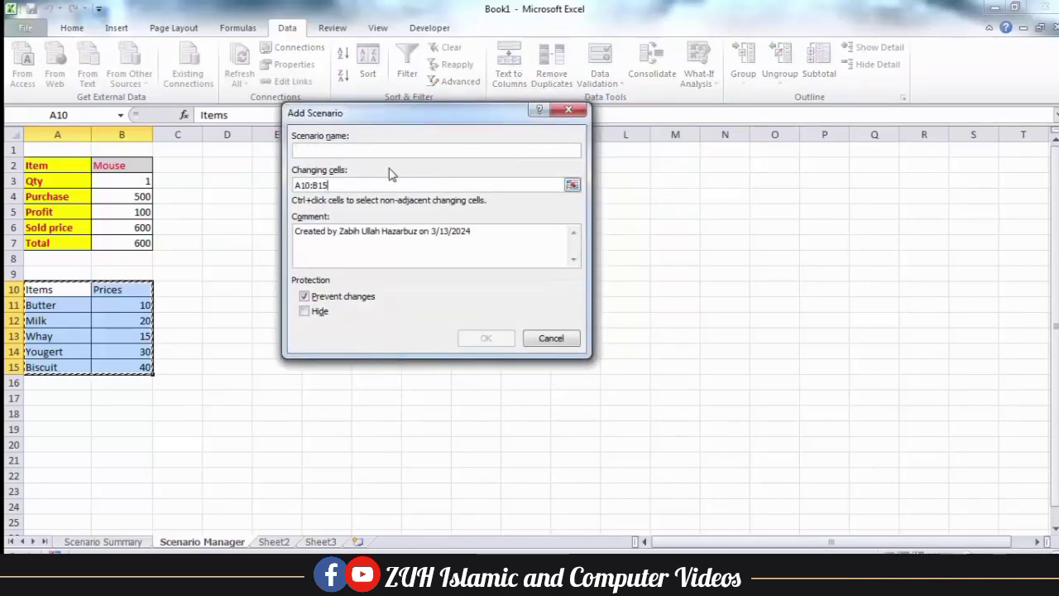
type("My ")
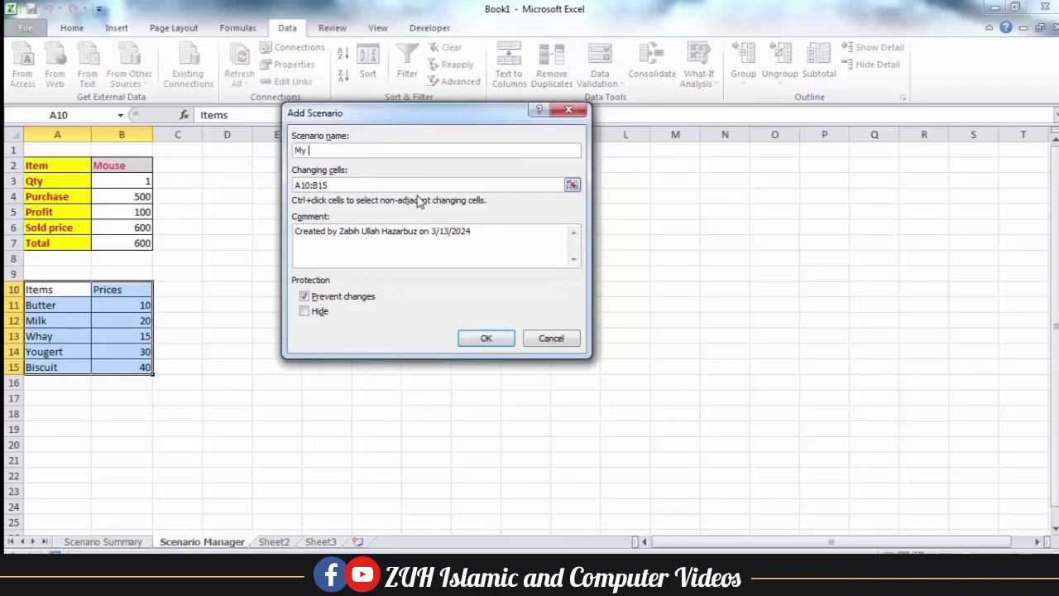
type("New Scenario 1")
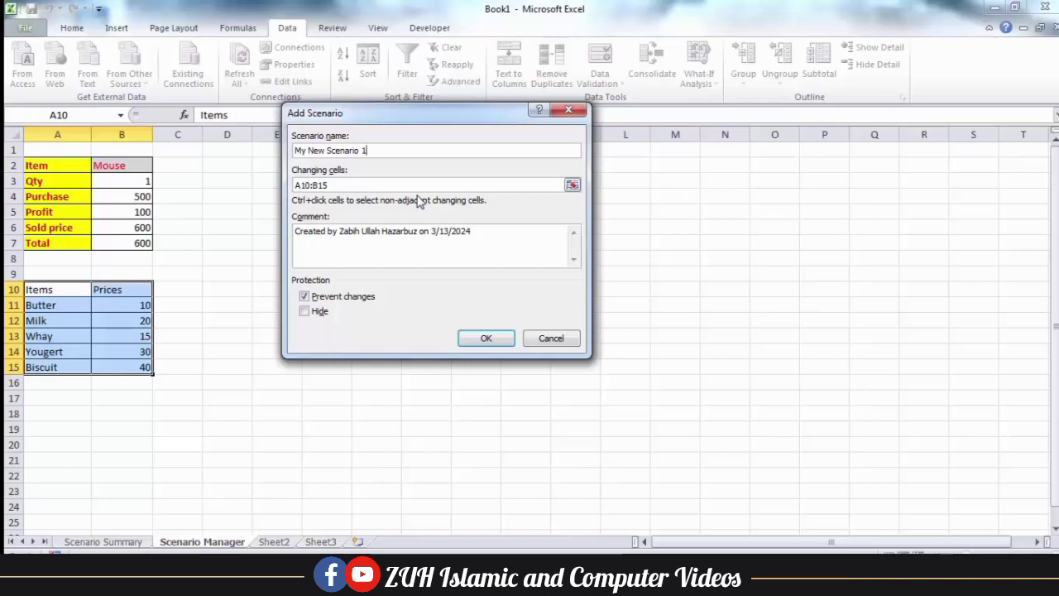
key("Return")
double_click(401, 251)
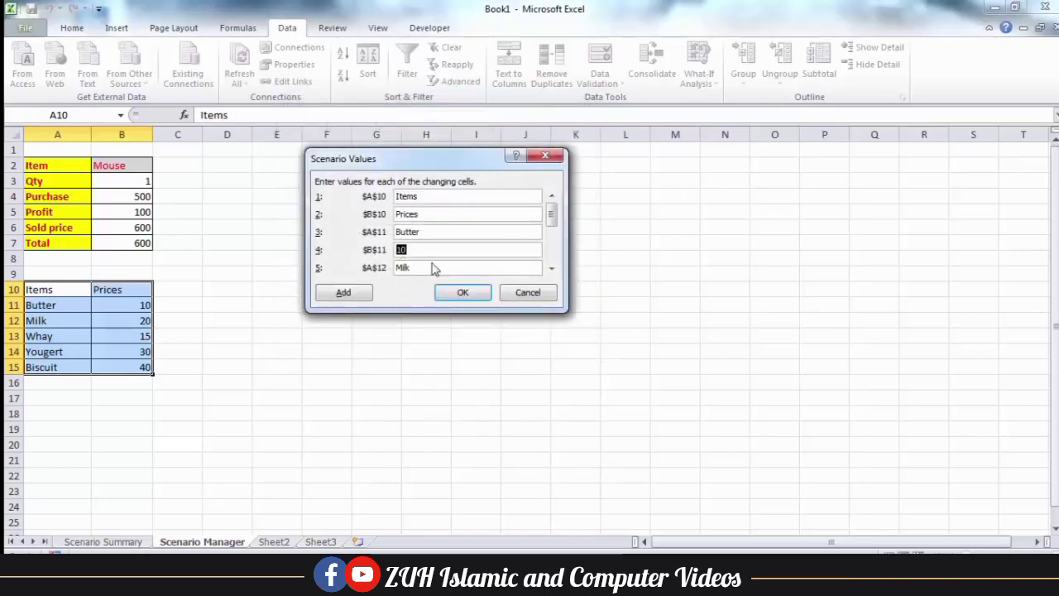
key("Tab")
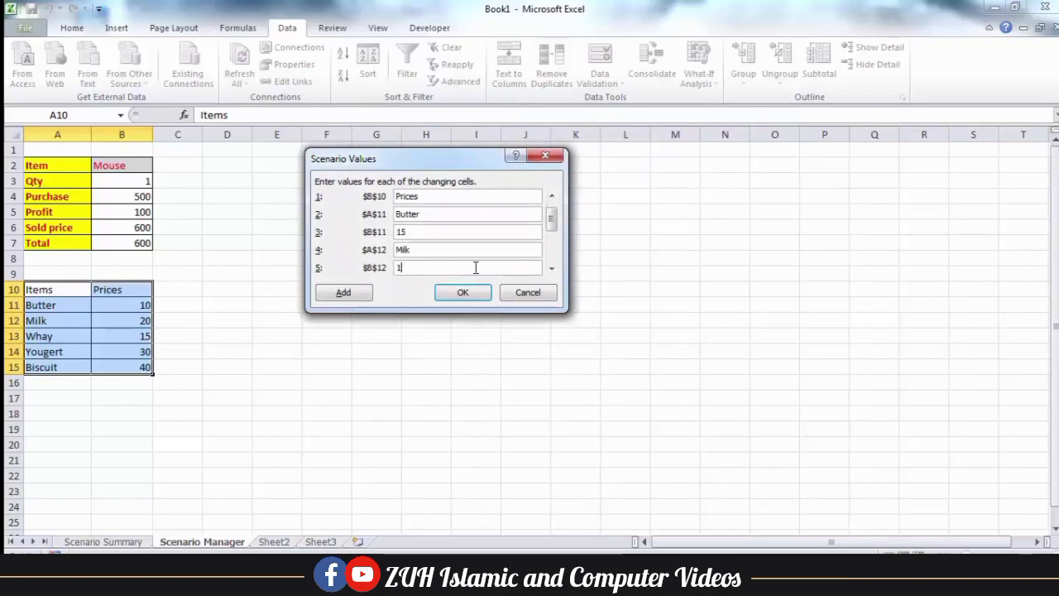
type("15")
key("Tab")
type("15")
key("Tab")
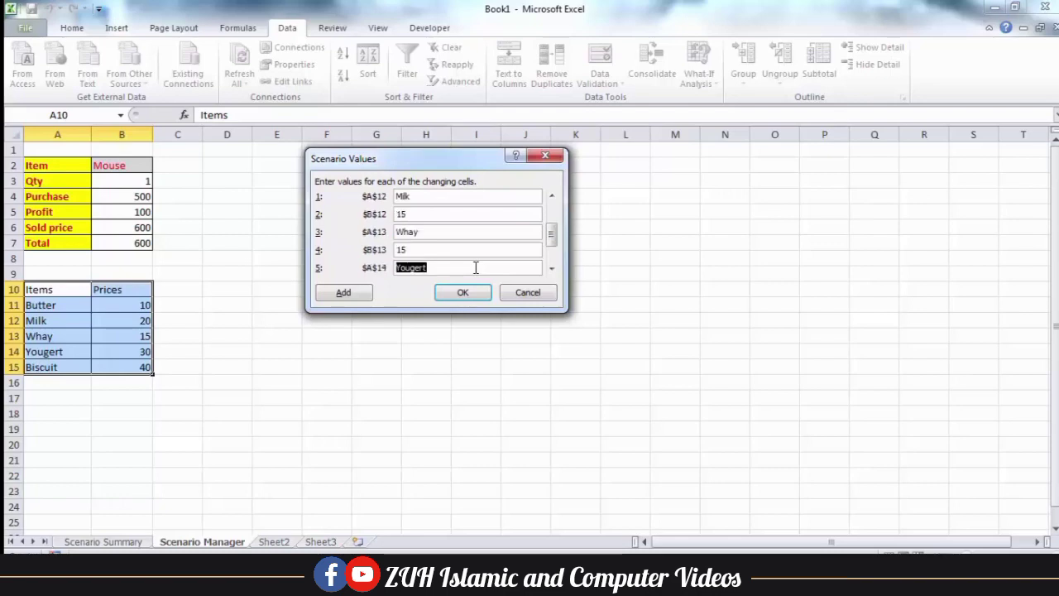
key("Tab")
key("Tab")
key("Tab")
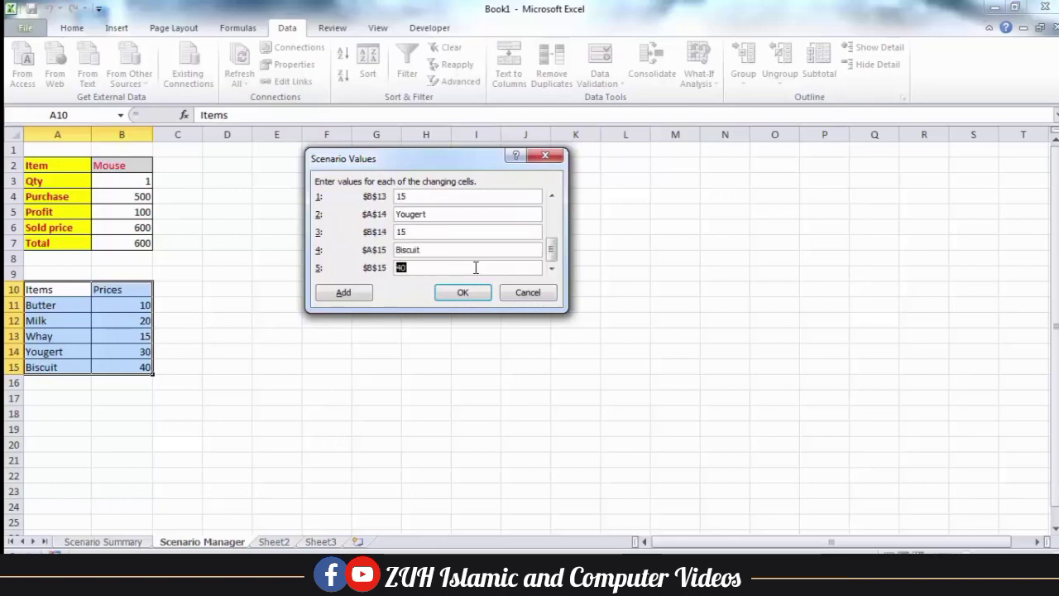
Add My New Scenario 2 with the item prices set to 1
left_click(366, 294)
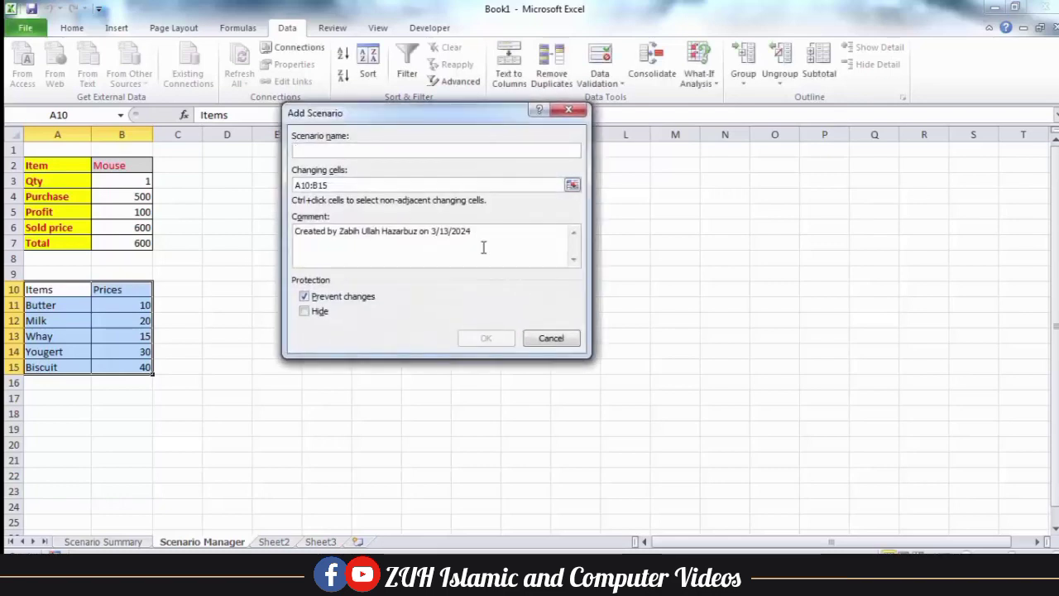
type("My New Scenario 2")
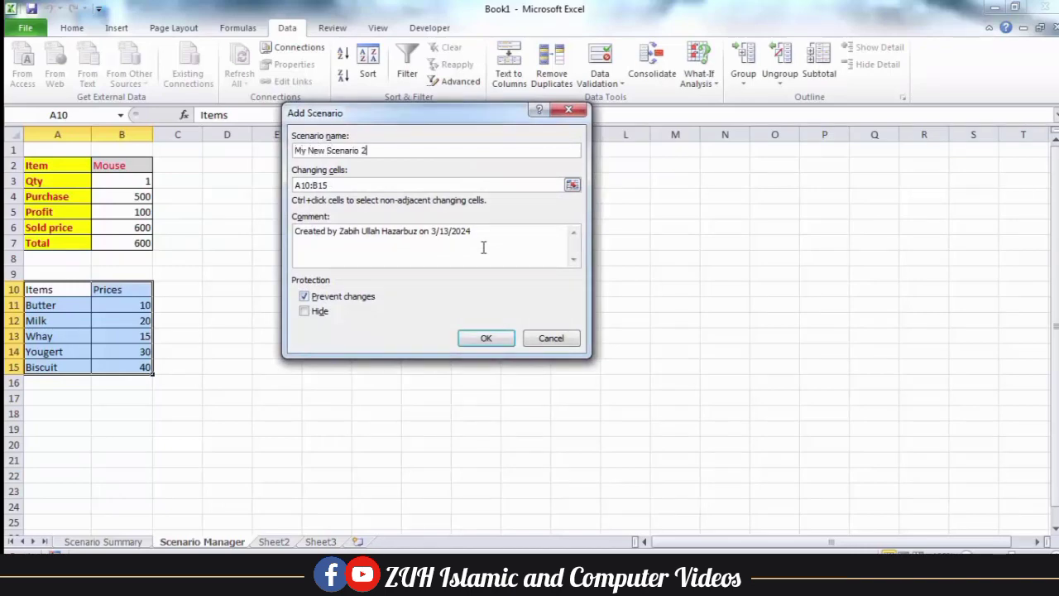
key("Return")
key("Tab")
key("Tab")
key("Tab")
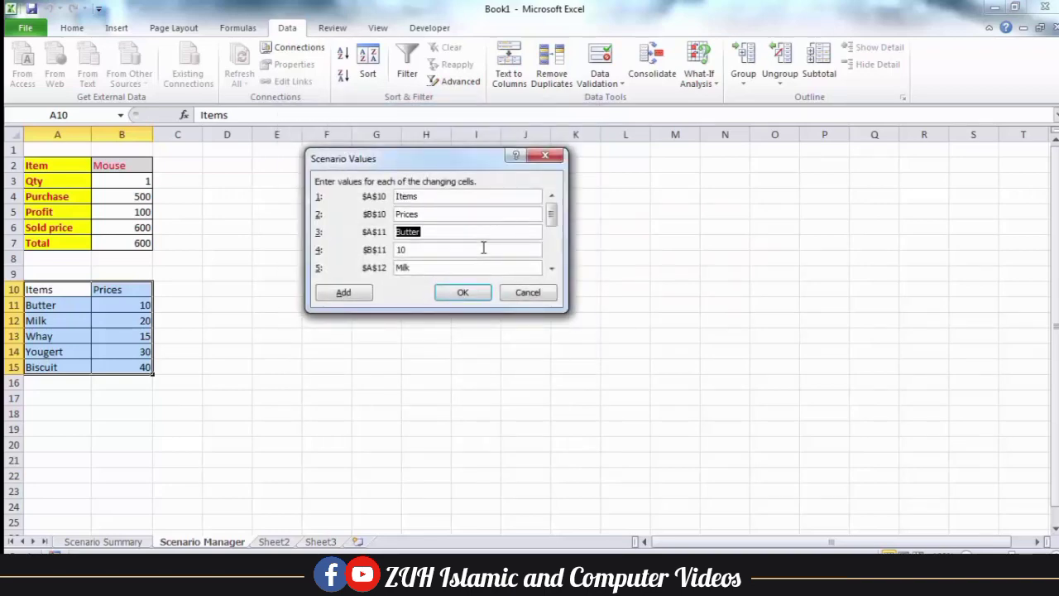
key("Tab")
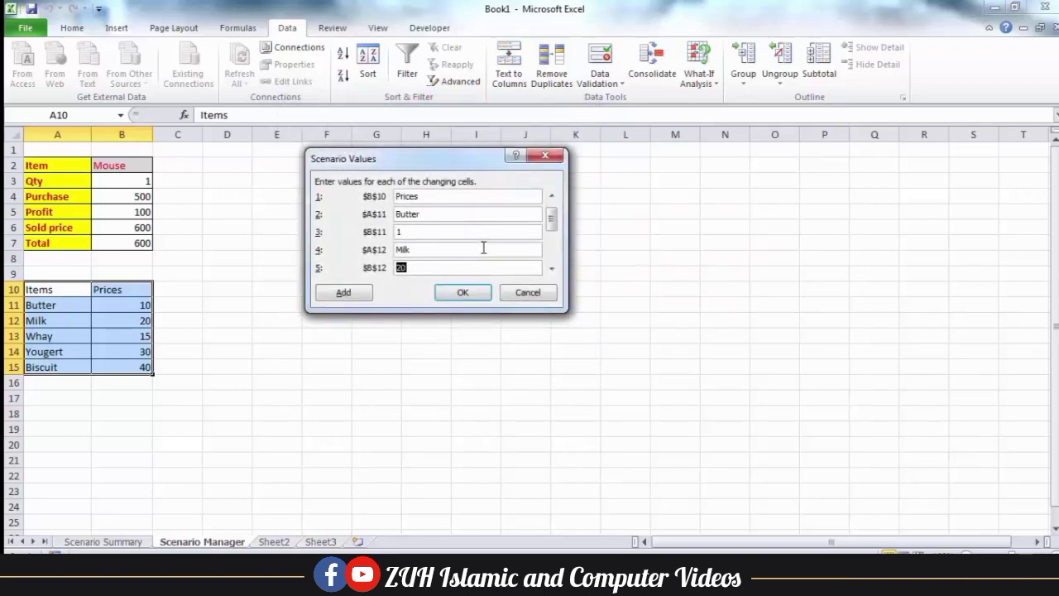
type("1")
key("Tab")
key("Tab")
type("1")
key("Tab")
key("Tab")
type("1")
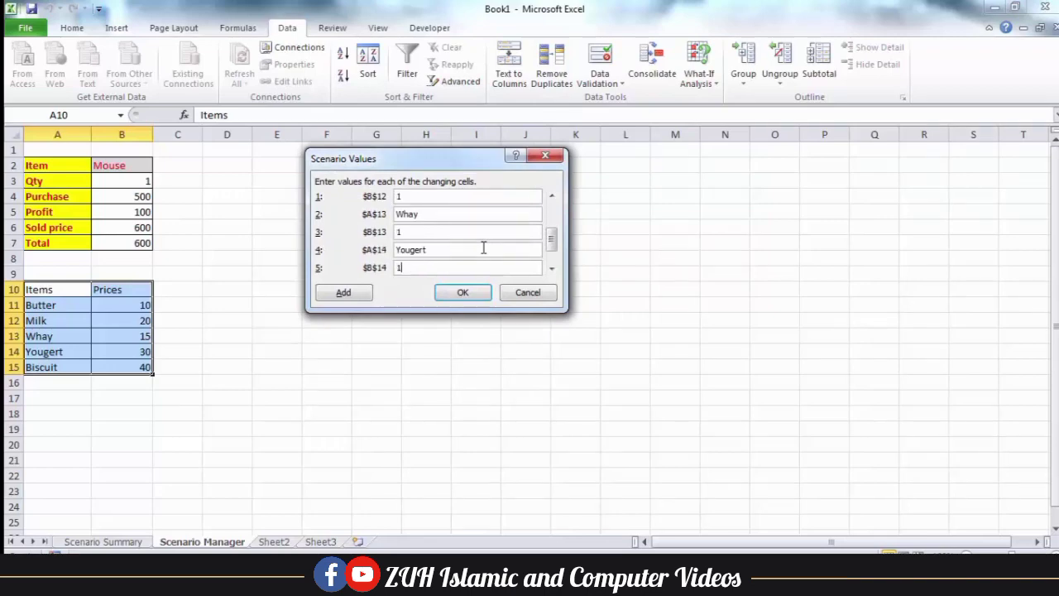
key("Tab")
key("Tab")
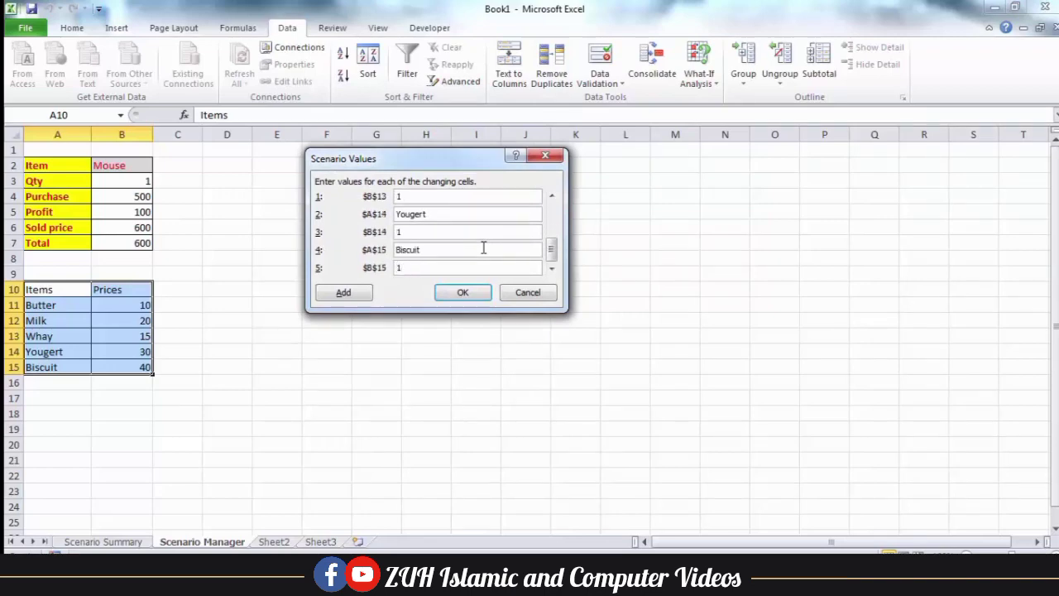
left_click(463, 292)
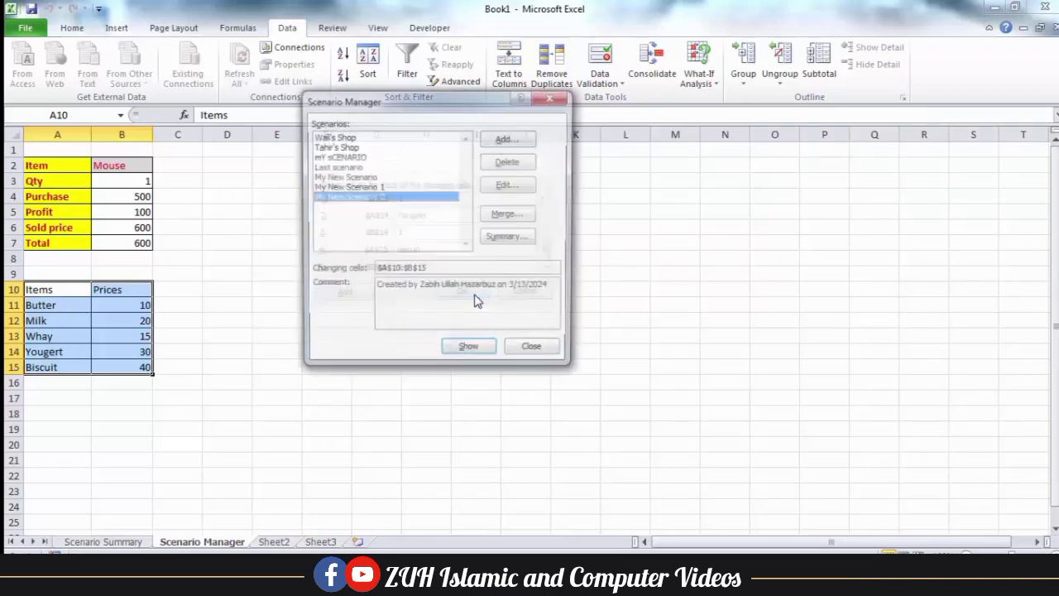
Show My New Scenario 1 then 2 so prices read 1, and fill the Items/Prices table to A10:E18
left_click(344, 176)
left_click(361, 188)
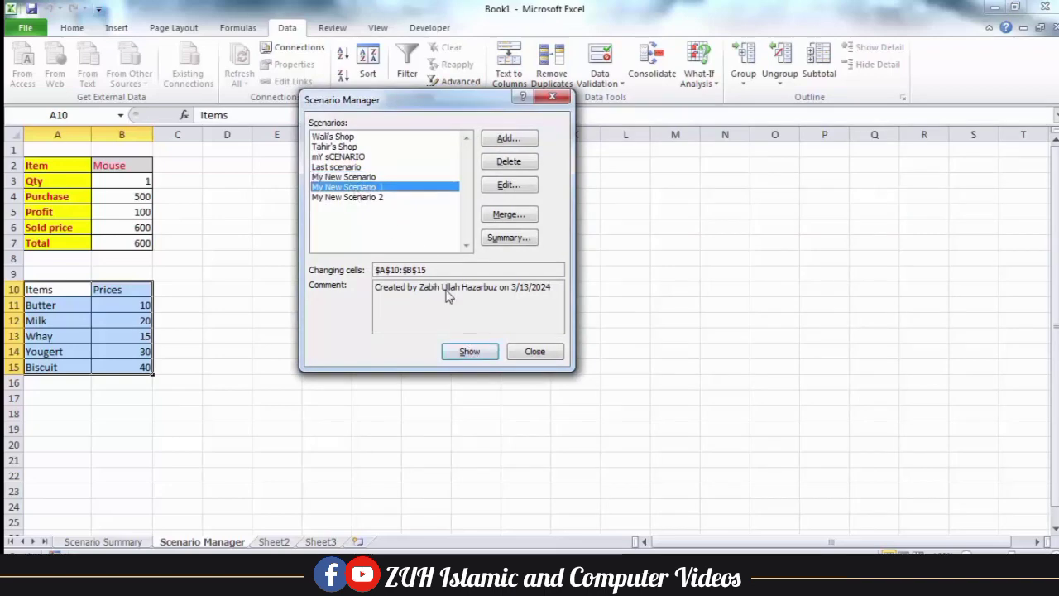
left_click(469, 351)
left_click(369, 198)
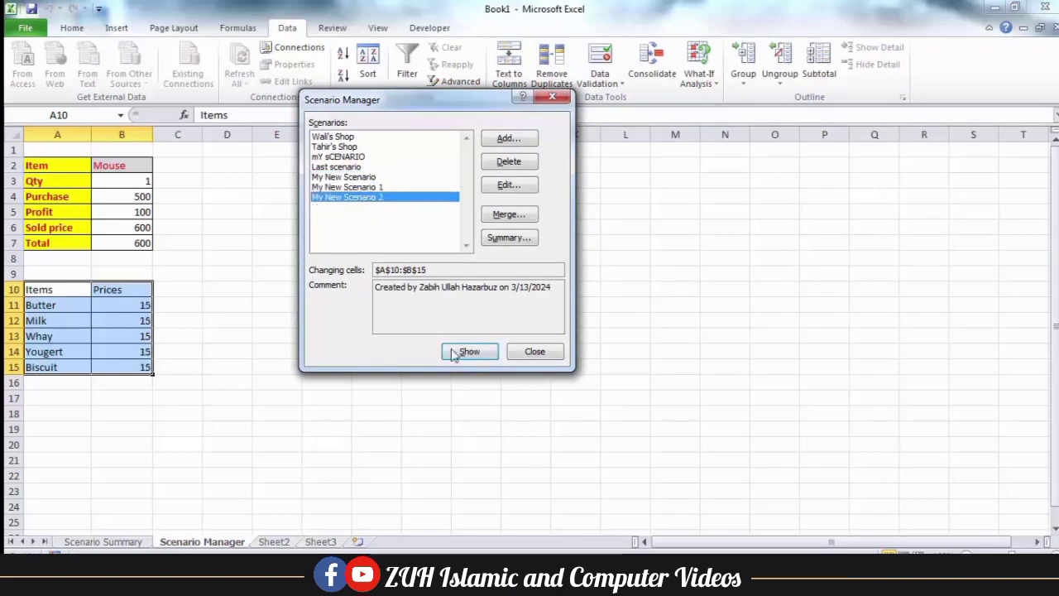
left_click(468, 351)
left_click(538, 351)
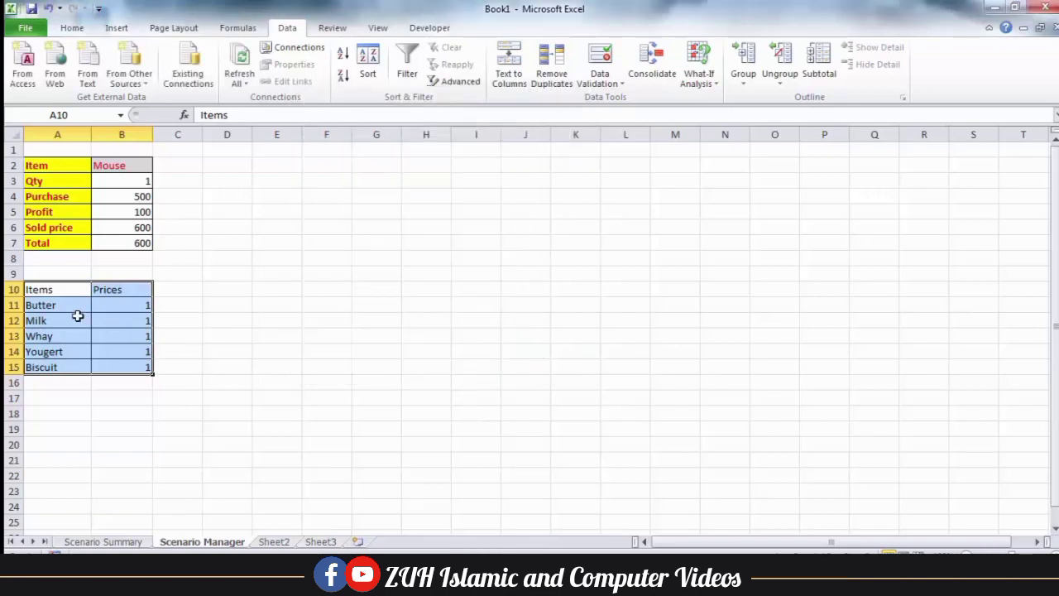
left_click_drag(80, 289, 106, 365)
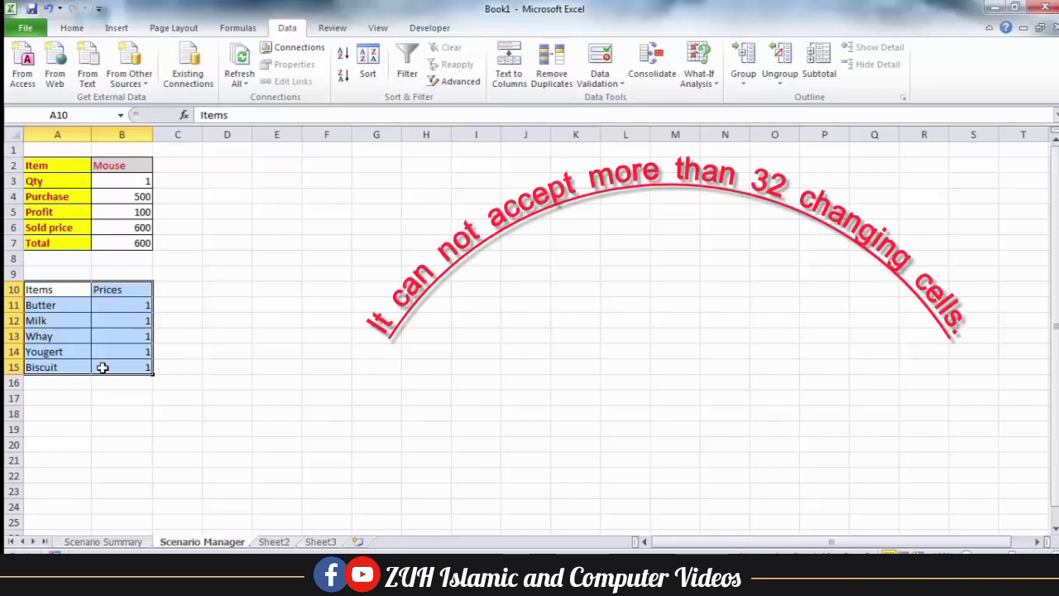
left_click_drag(157, 374, 303, 423)
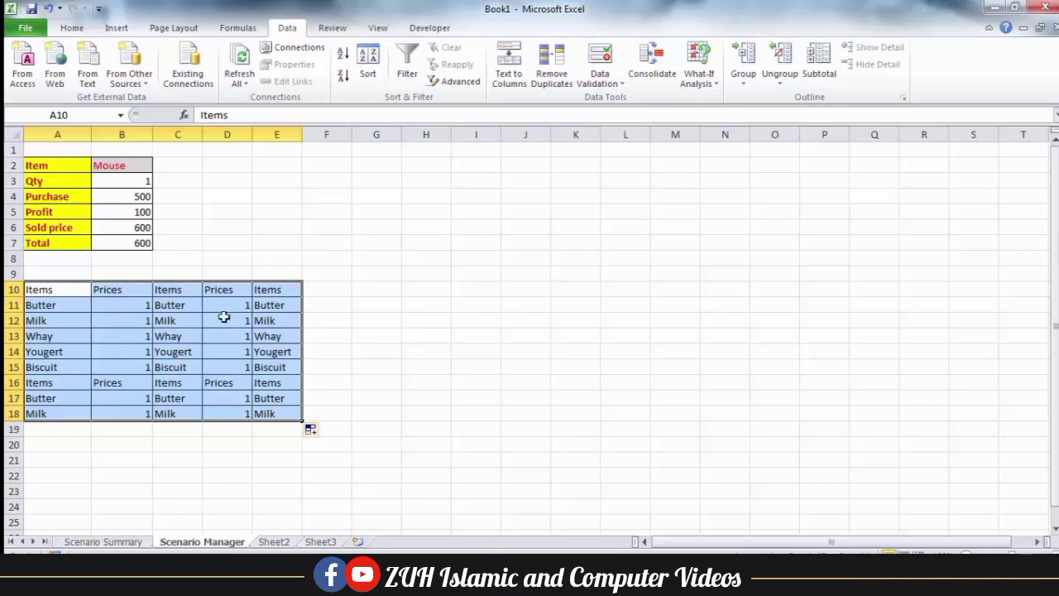
left_click(700, 73)
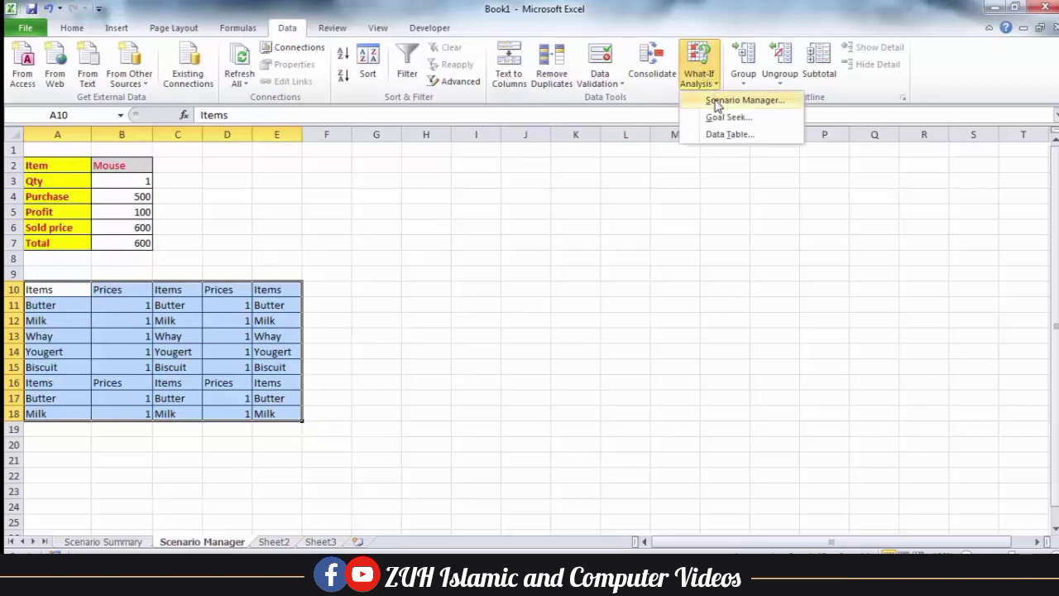
left_click(717, 101)
left_click(518, 138)
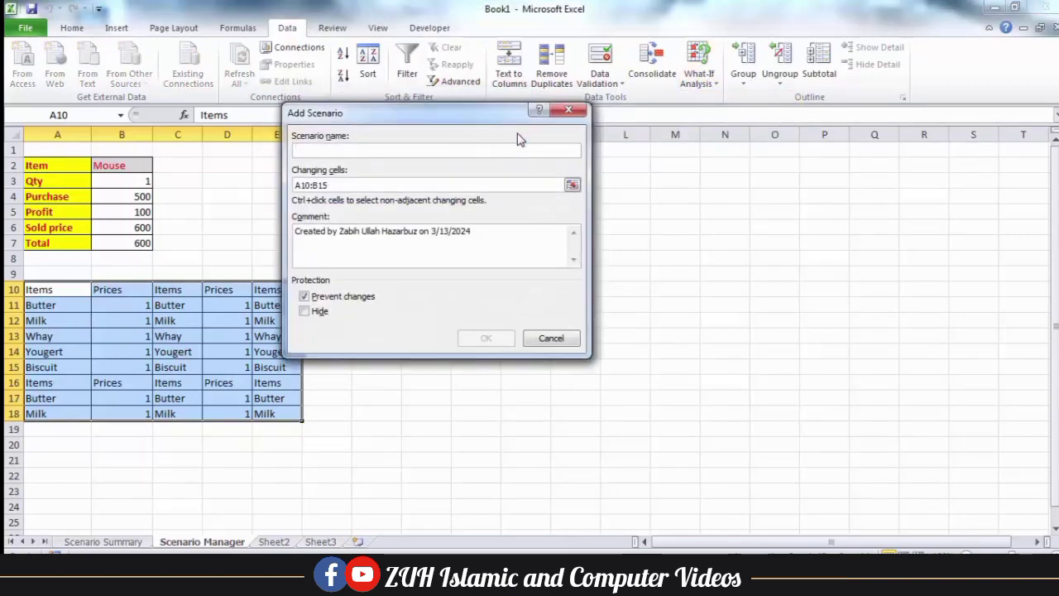
left_click(356, 184)
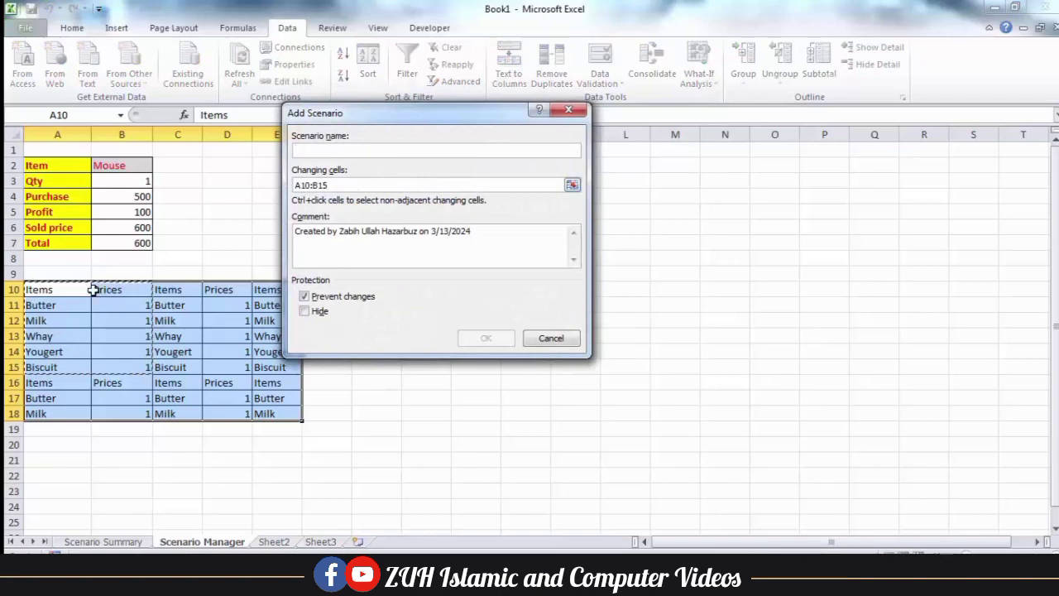
left_click_drag(73, 289, 267, 411)
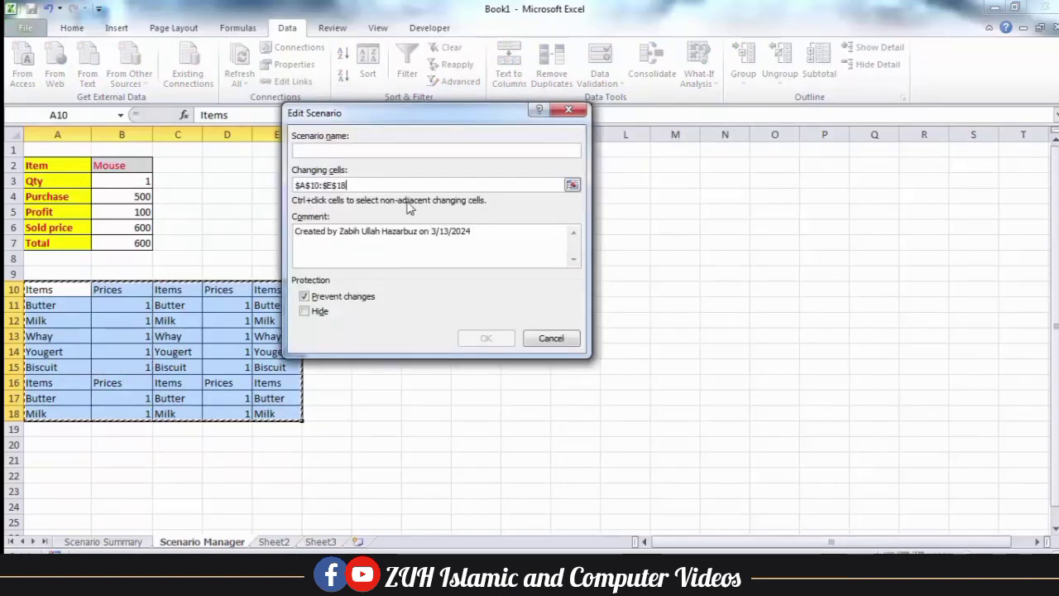
left_click(372, 148)
type("dd")
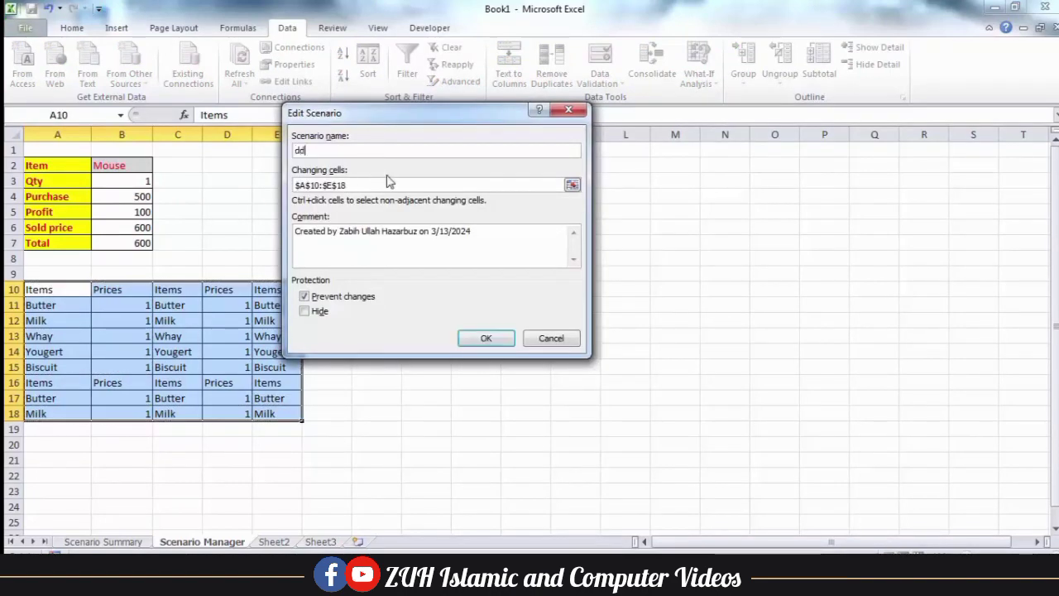
left_click(486, 337)
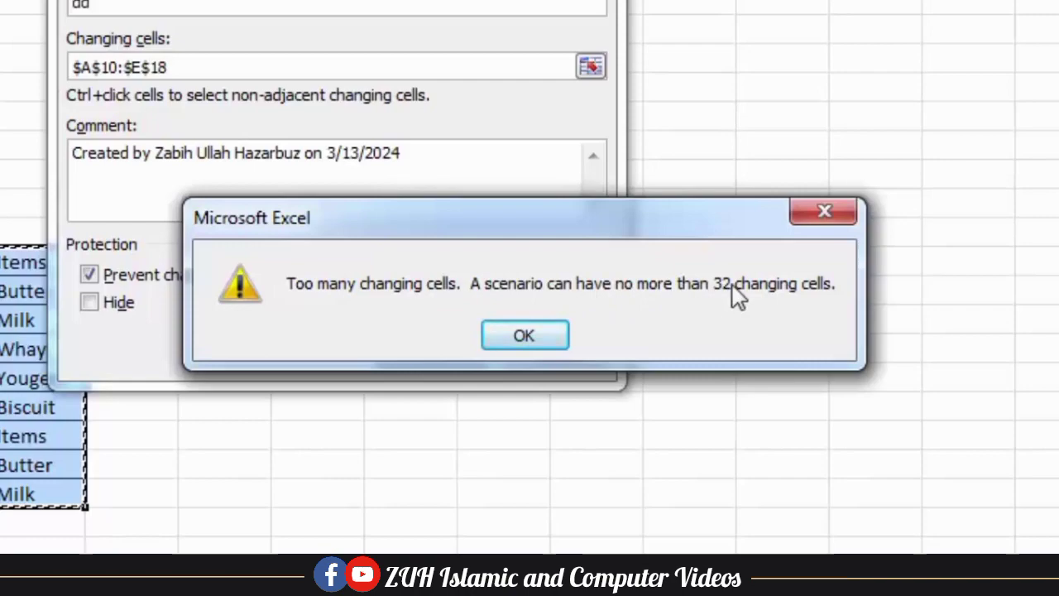
left_click(536, 340)
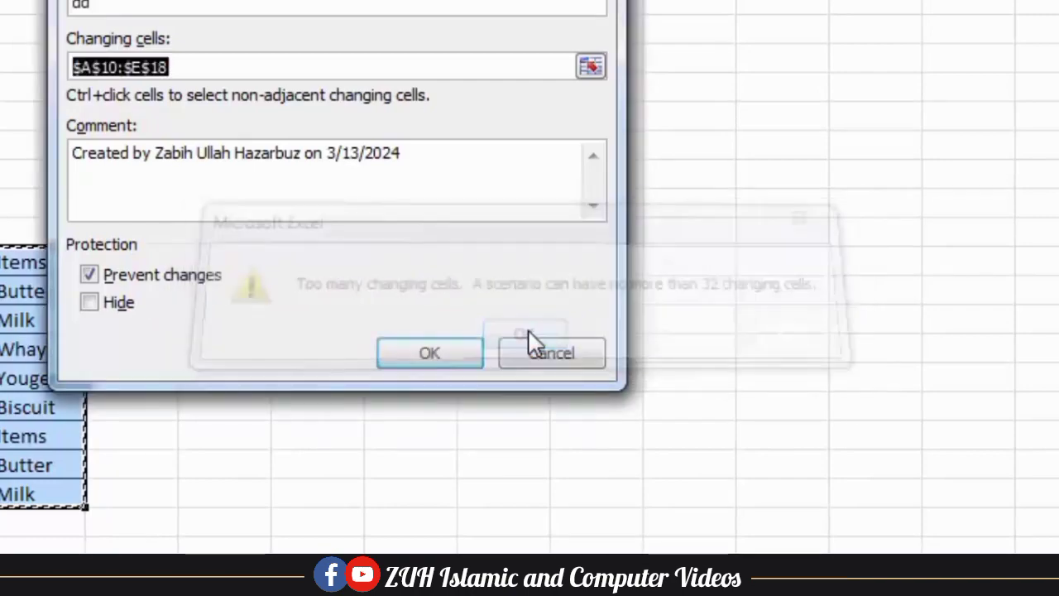
left_click(546, 355)
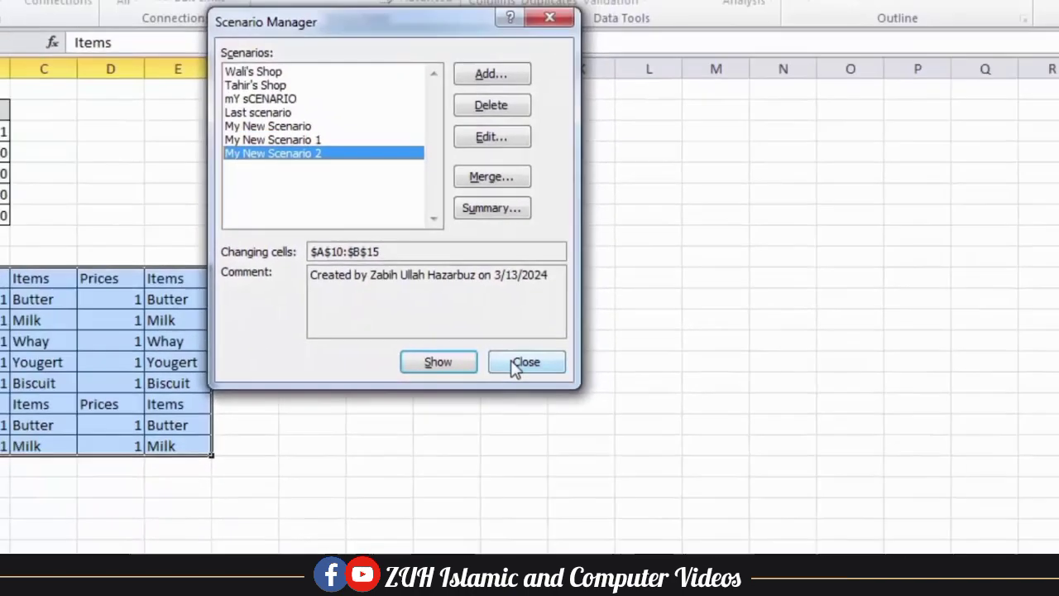
left_click(511, 368)
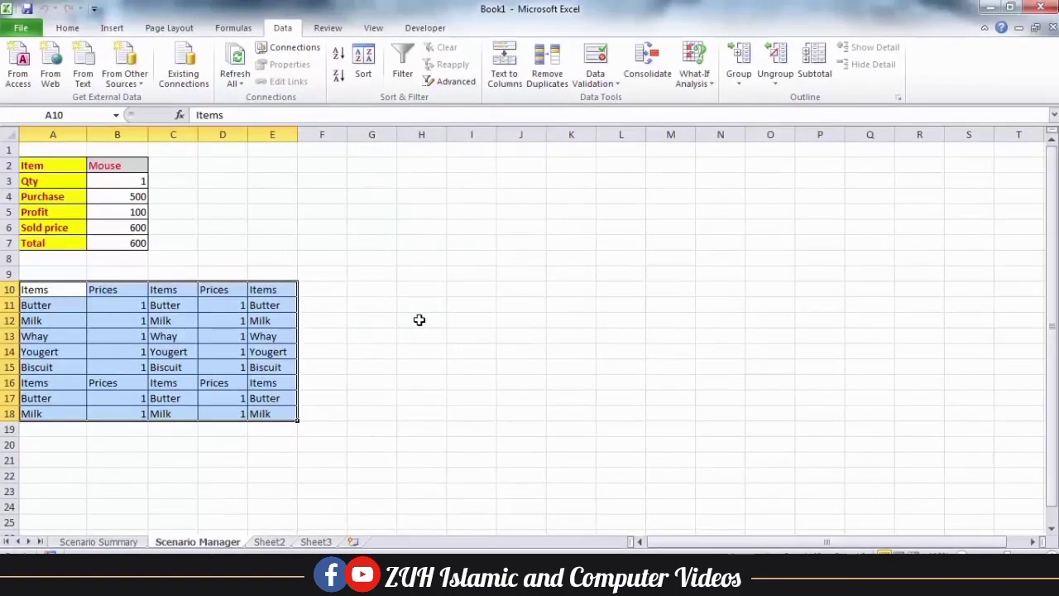
Write two Goal Seek notes in A2 and A3: it works with formulas and finds the unknown "X" value
left_click(693, 76)
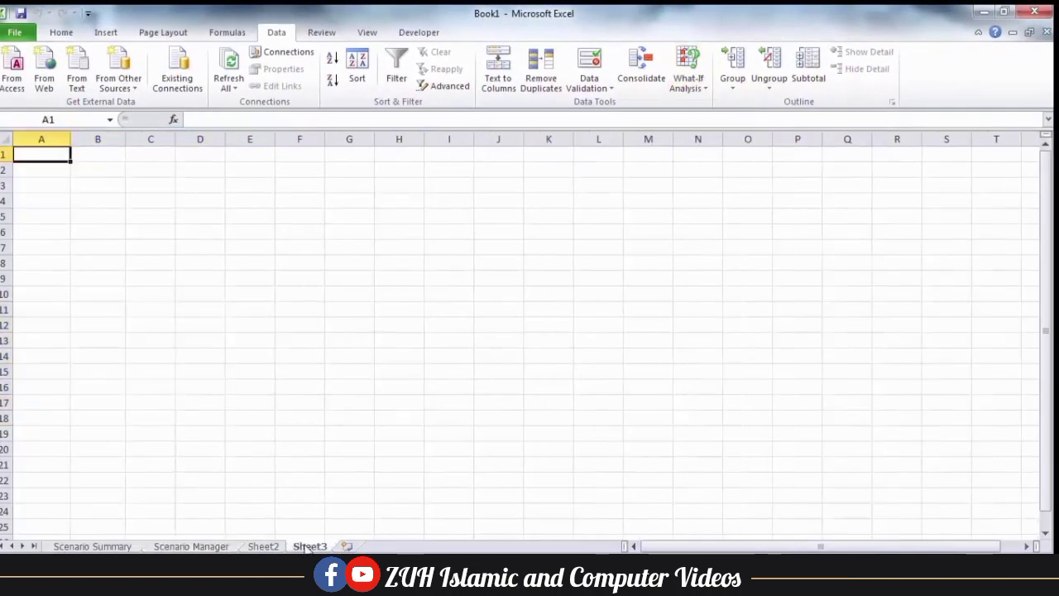
type("Goal Seek works")
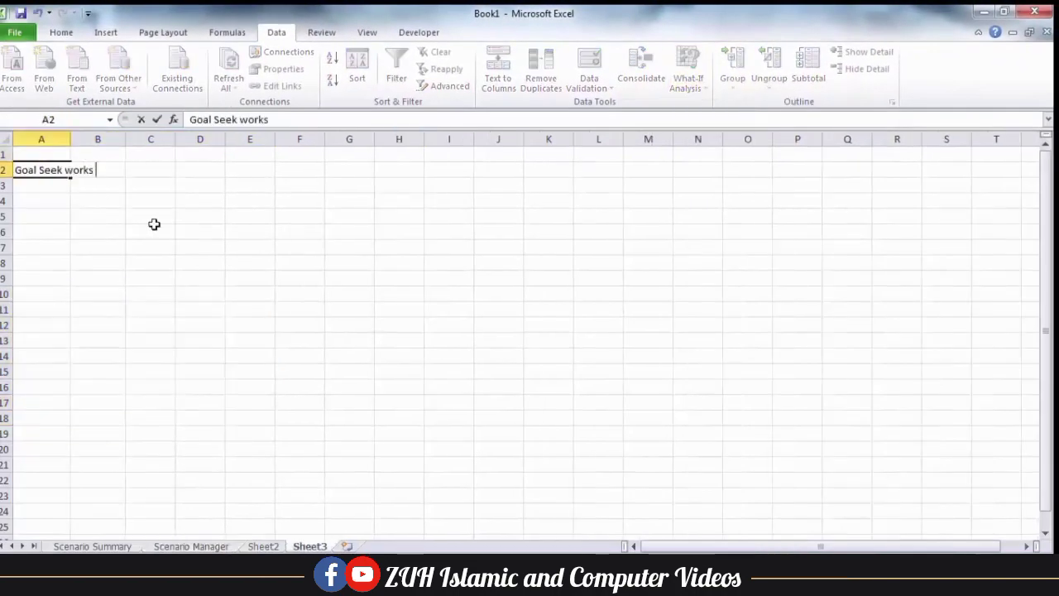
type(" with formulas")
key("Return")
type("Goal Seek finding the \"X\" value. Means unknown value of formula/function.")
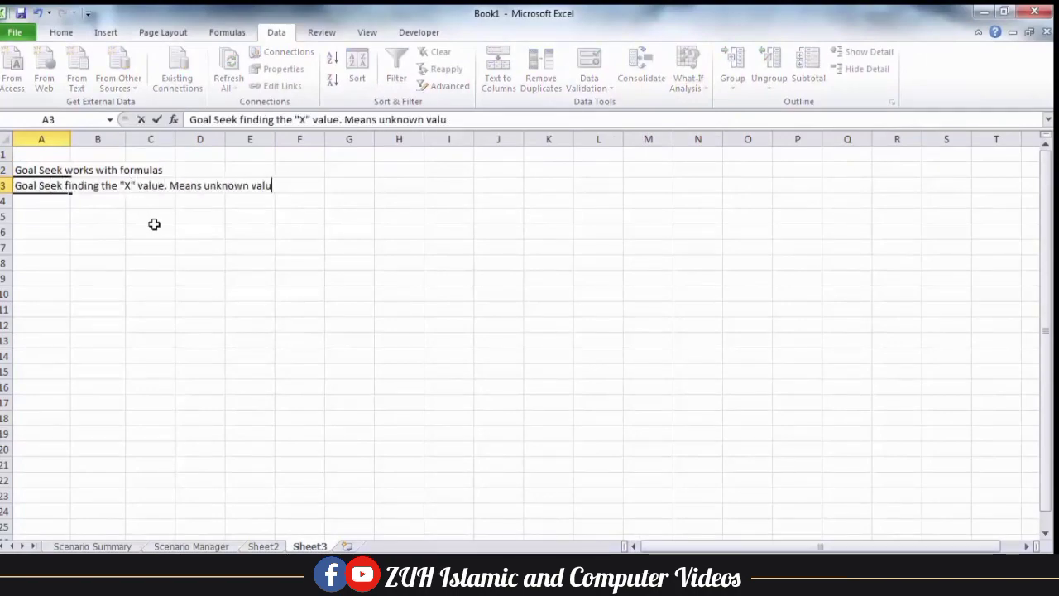
key("Return")
key("Return")
Add an 'E.g:' row with headings Pen price, Pencil Price and Total, widening column C to fit
type("E.g:")
key("Right")
type("Pen price")
key("Tab")
type("Pencil Price")
key("Tab")
type("Total")
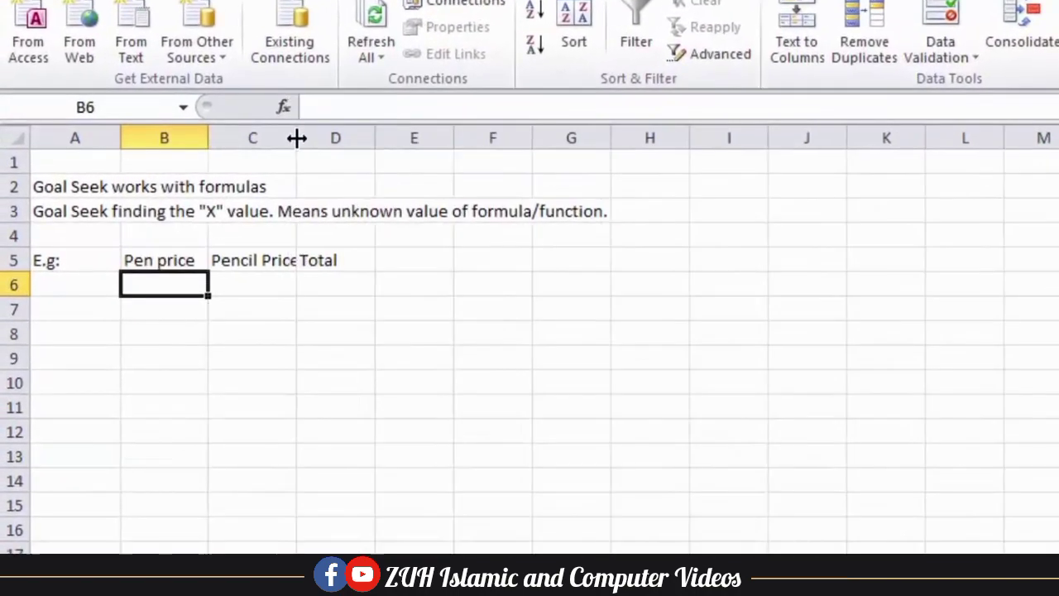
left_click_drag(296, 139, 314, 138)
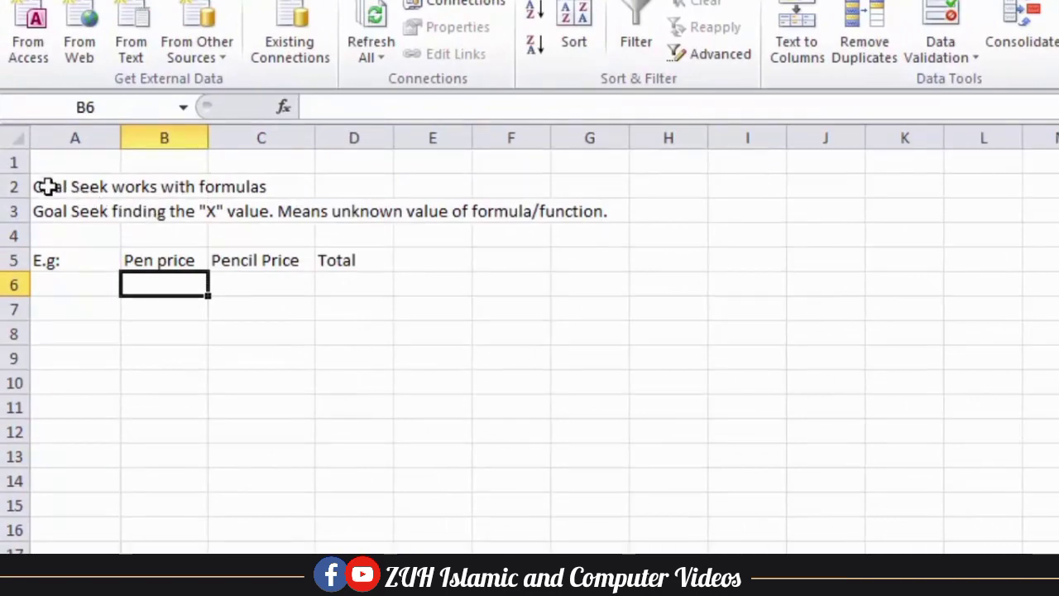
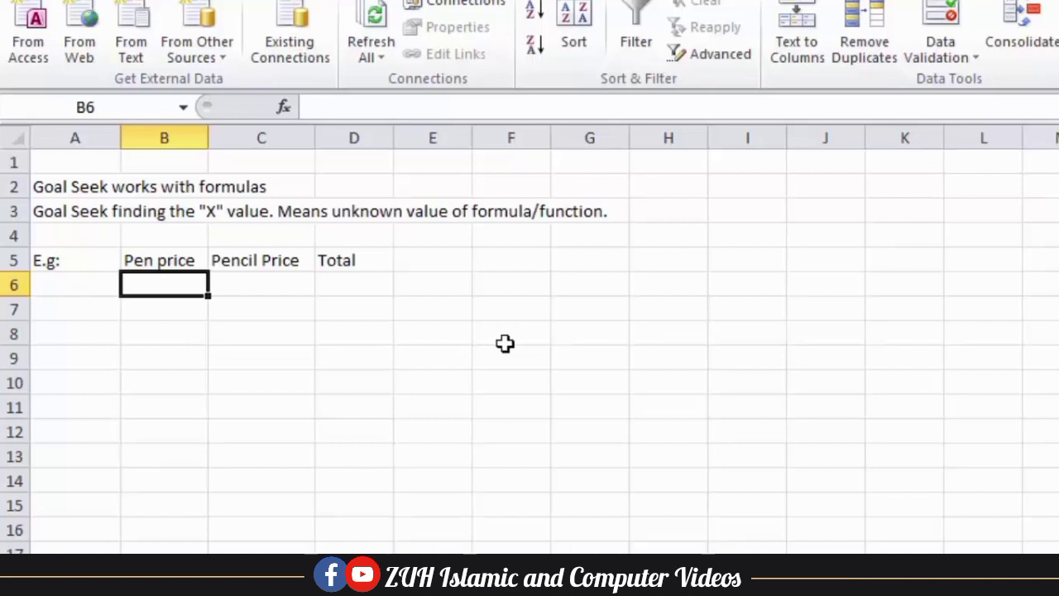
Enter pen price 14 in B6 and the Total formula =B6+C6 in D6
type("14")
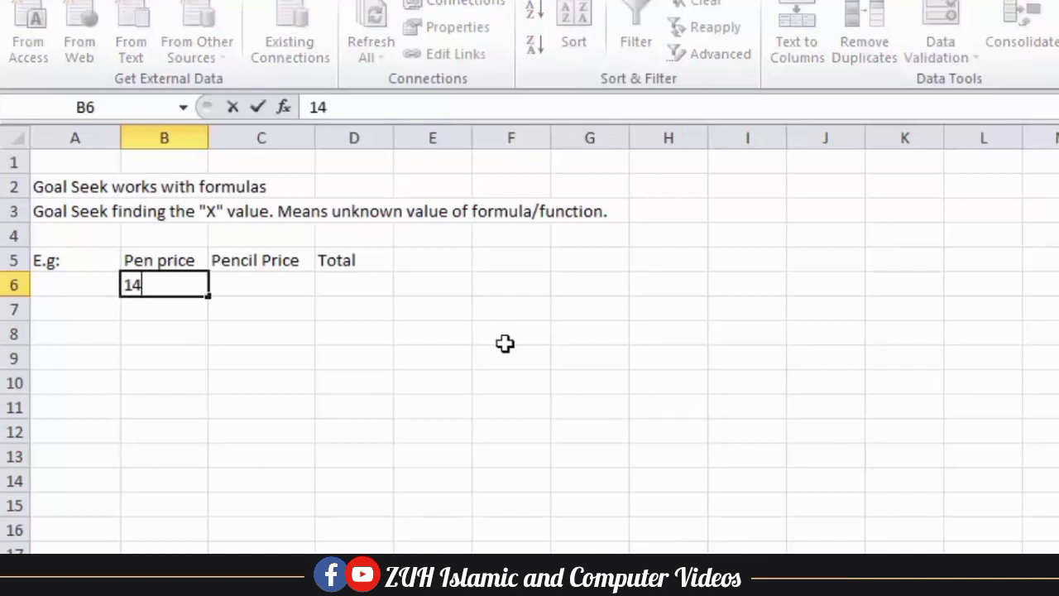
key("Tab")
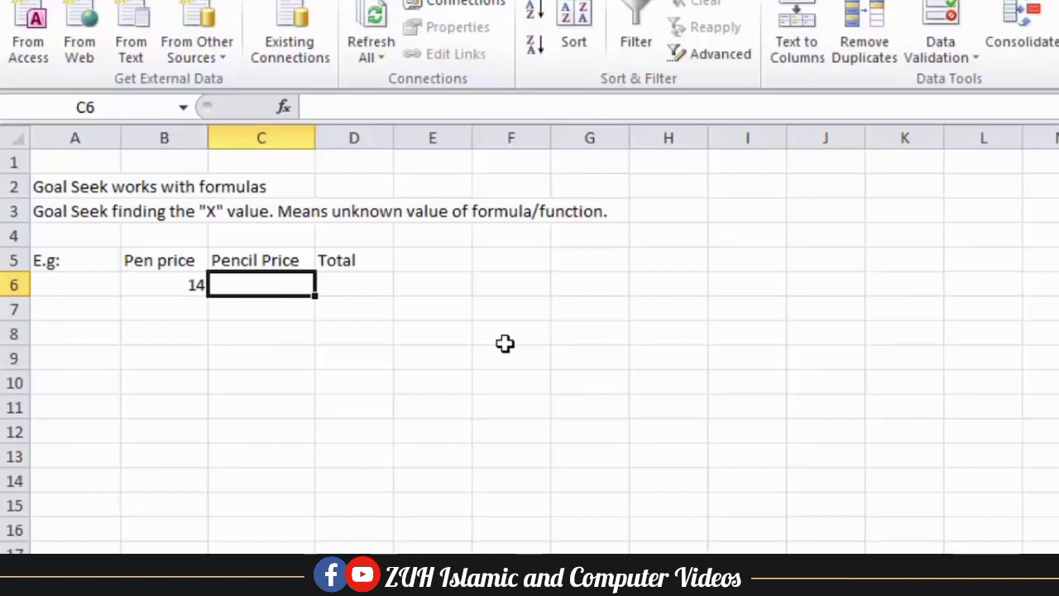
key("Tab")
type("=")
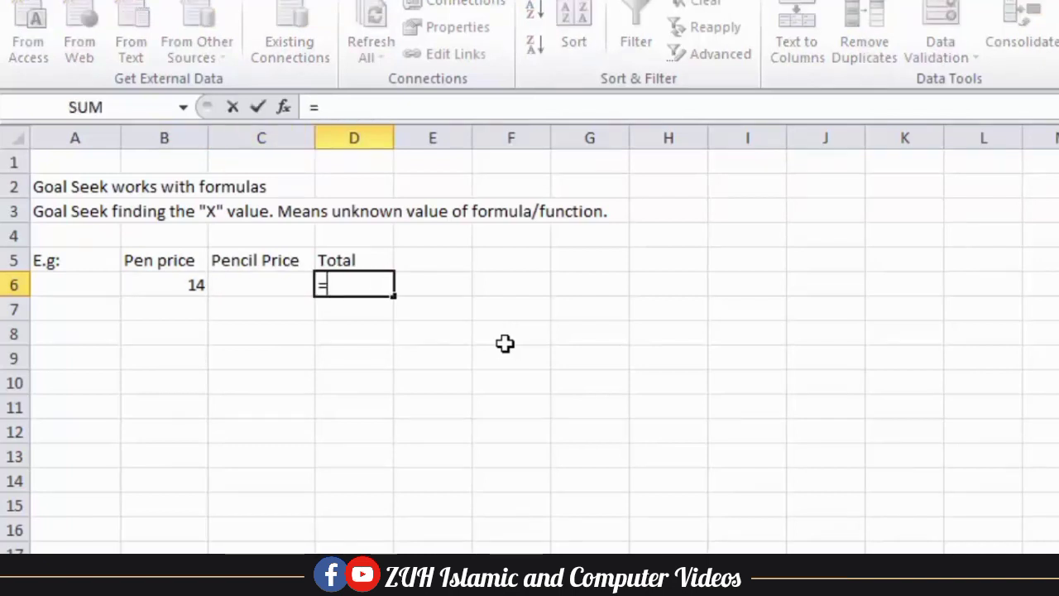
key("Left")
key("Left")
type("+")
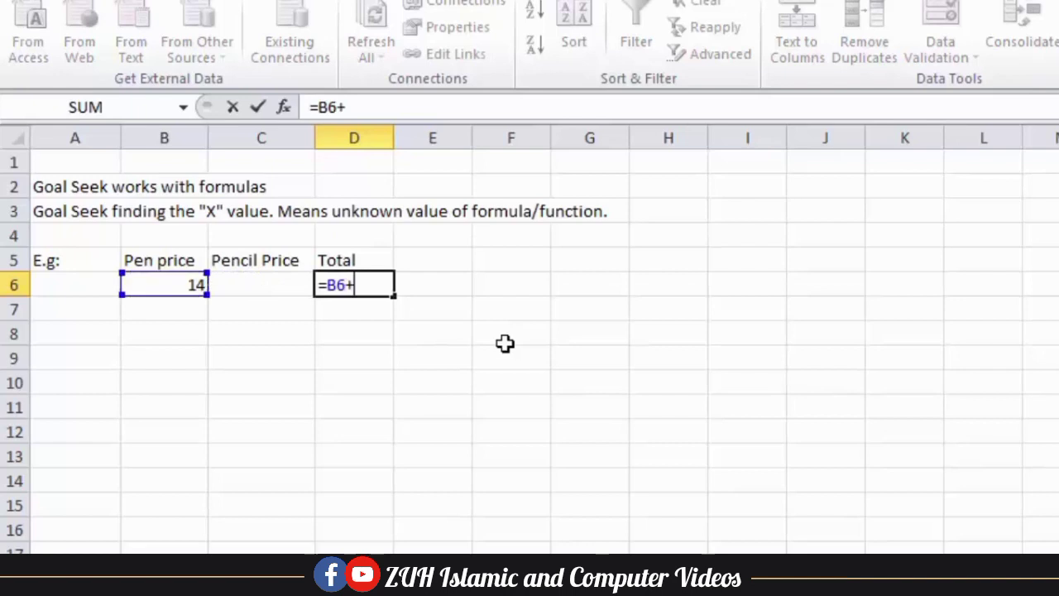
key("Left")
key("Return")
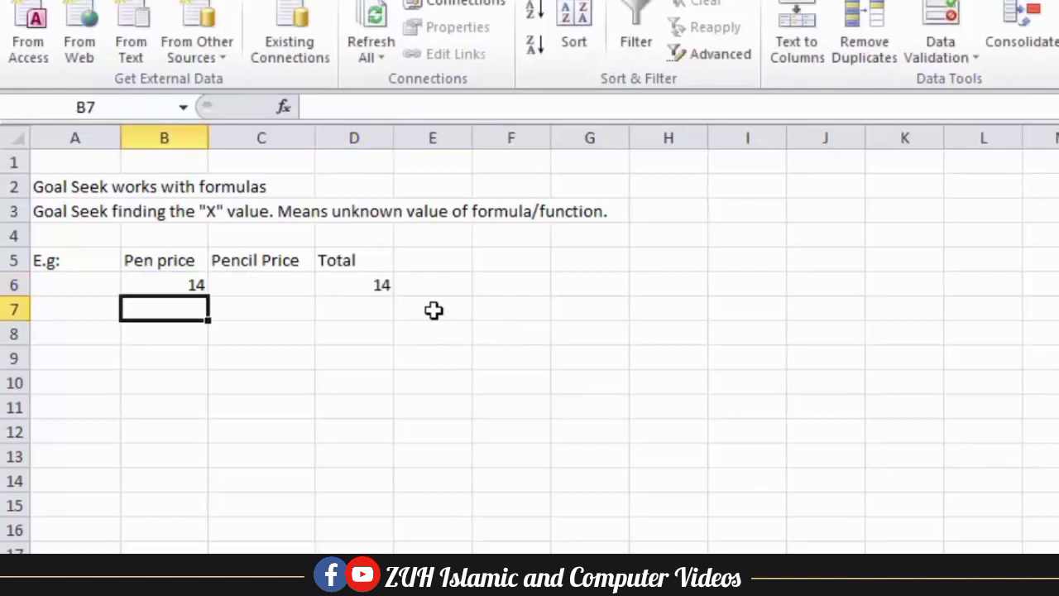
left_click(383, 286)
left_click(281, 287)
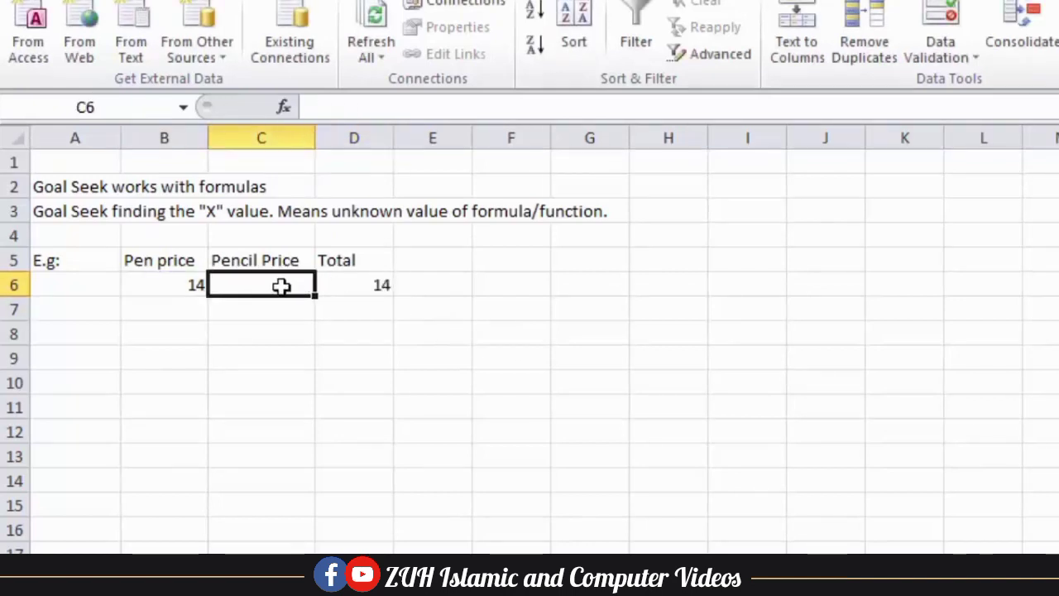
left_click(370, 284)
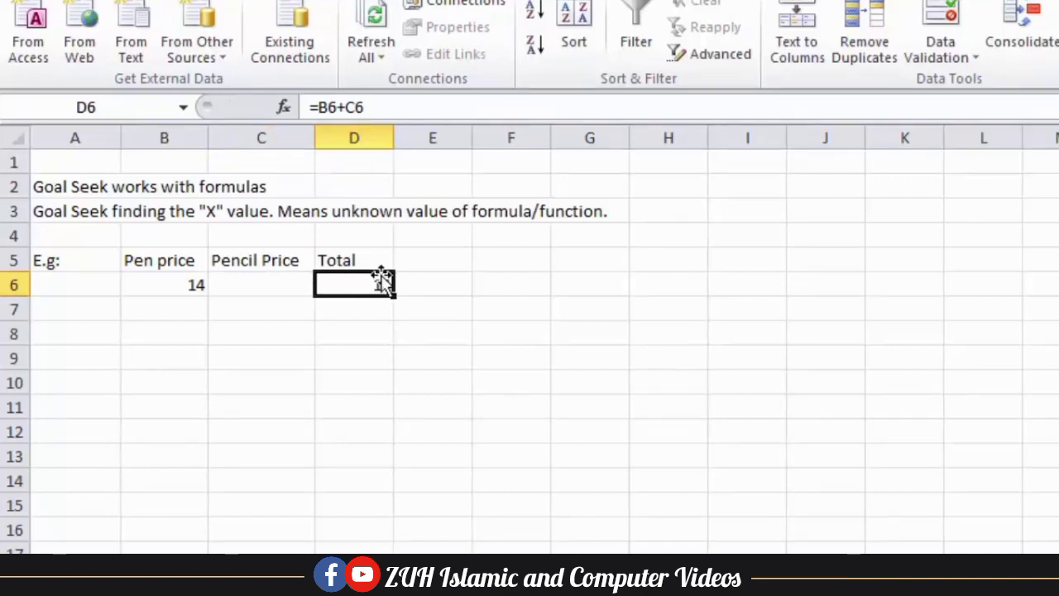
Note the target total 65 in F5, then select the empty pencil price C6
left_click(510, 266)
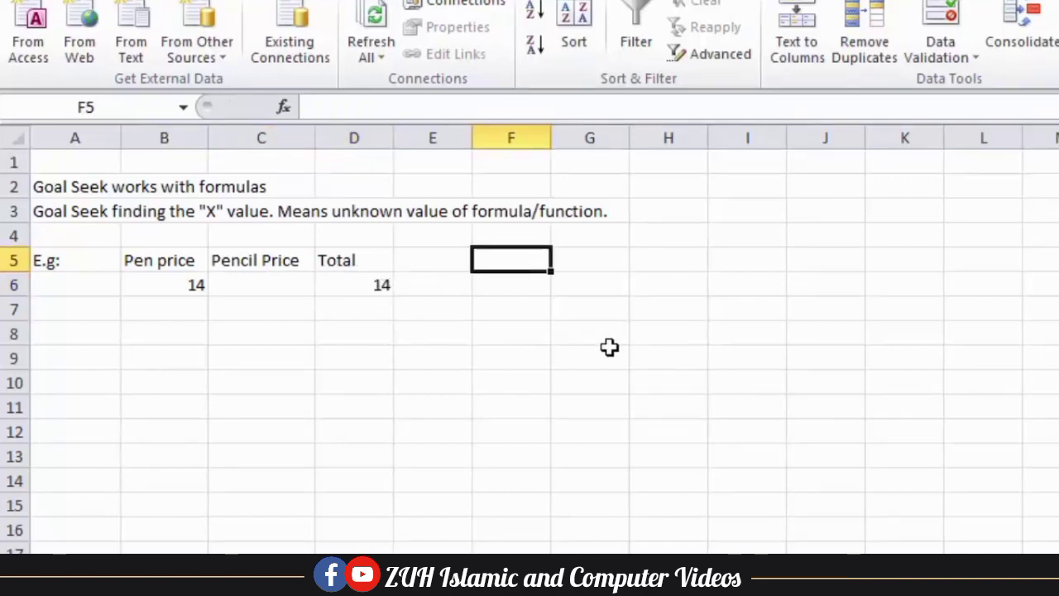
type("65")
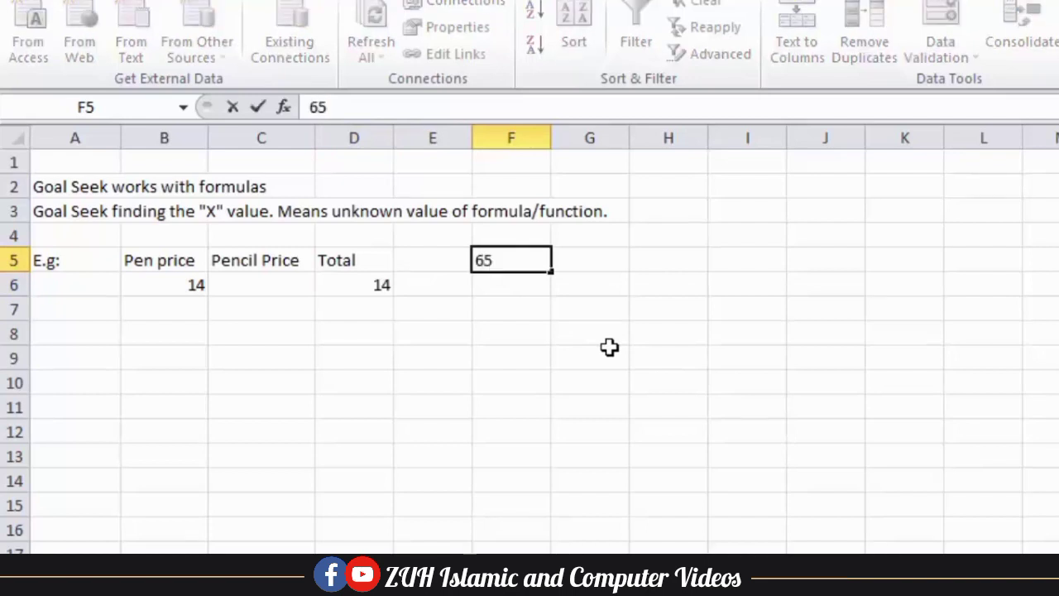
key("Return")
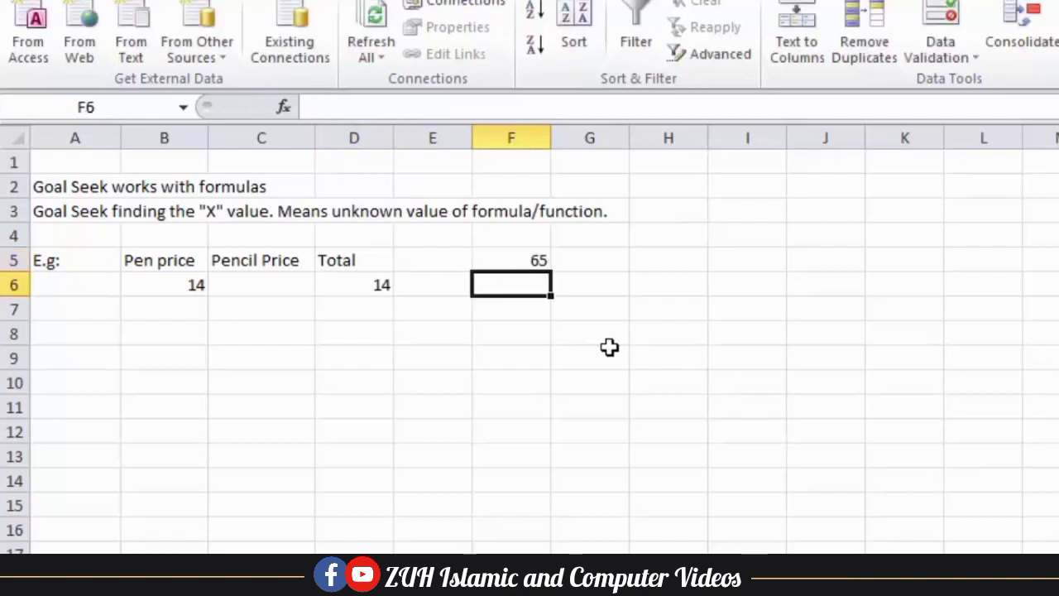
left_click(259, 282)
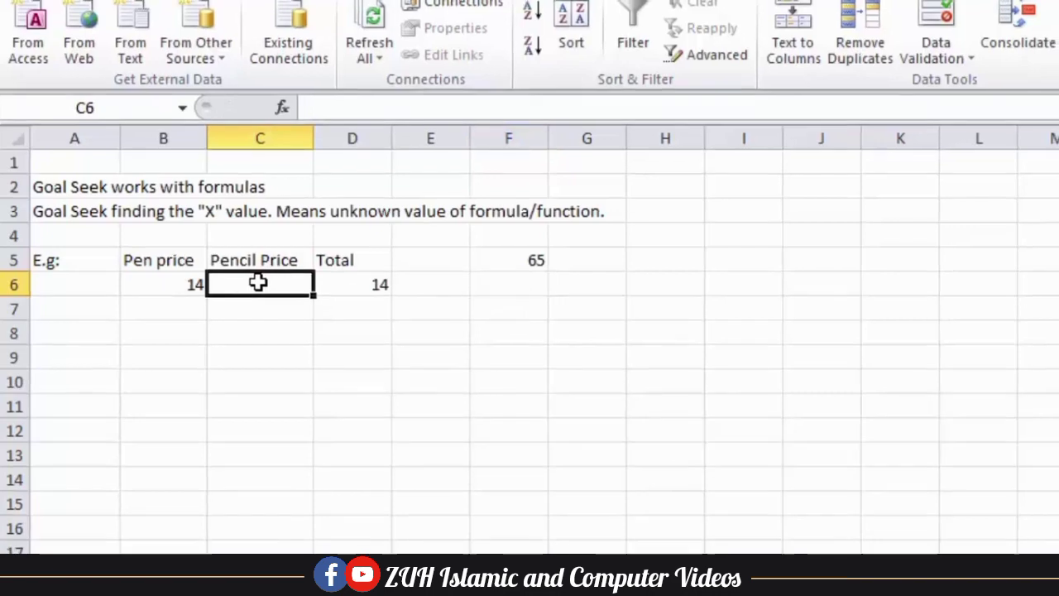
left_click(944, 62)
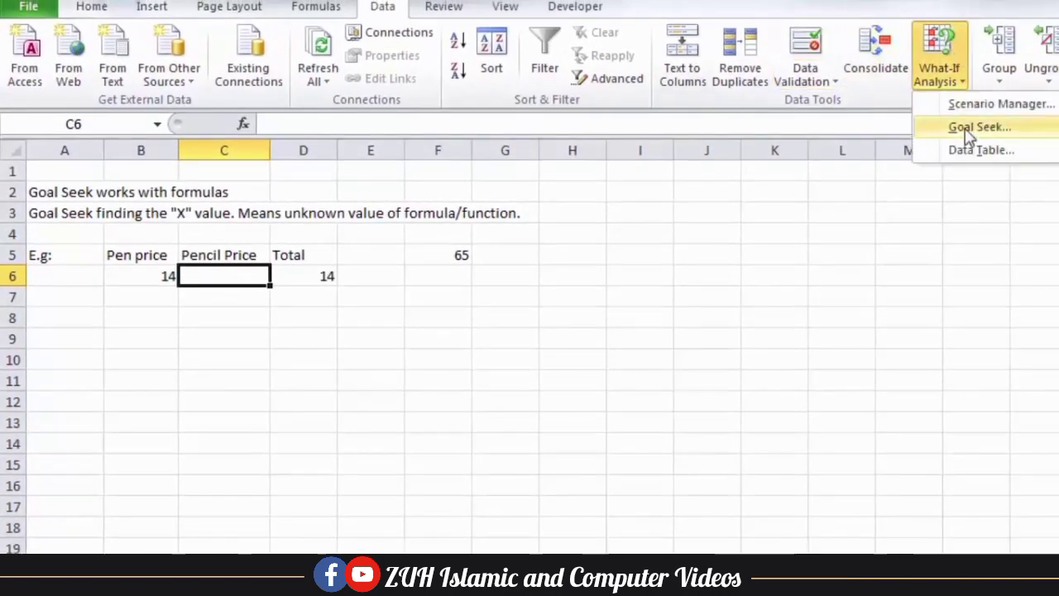
left_click(960, 127)
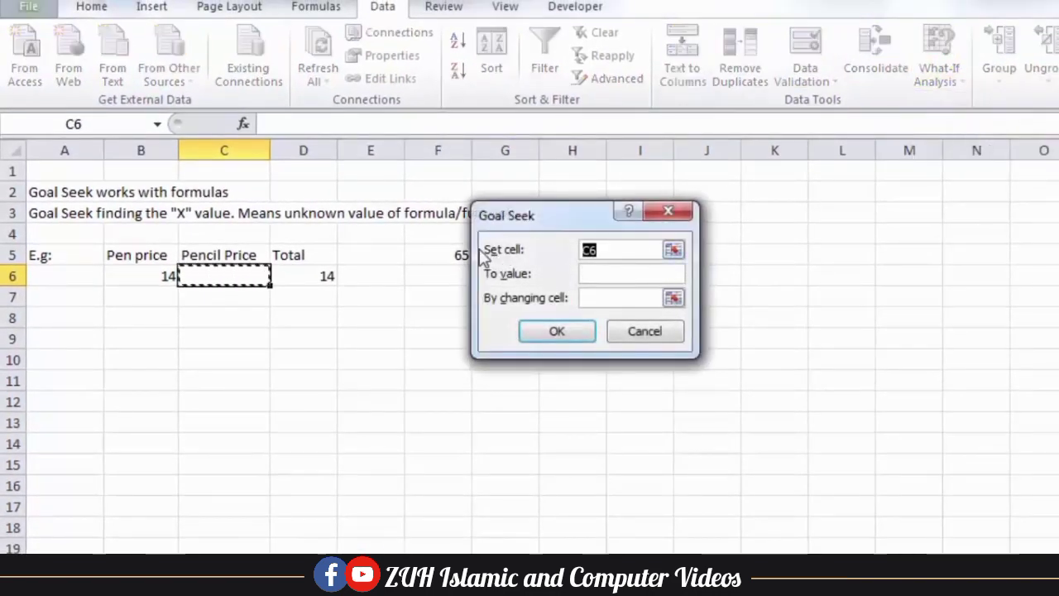
left_click(324, 276)
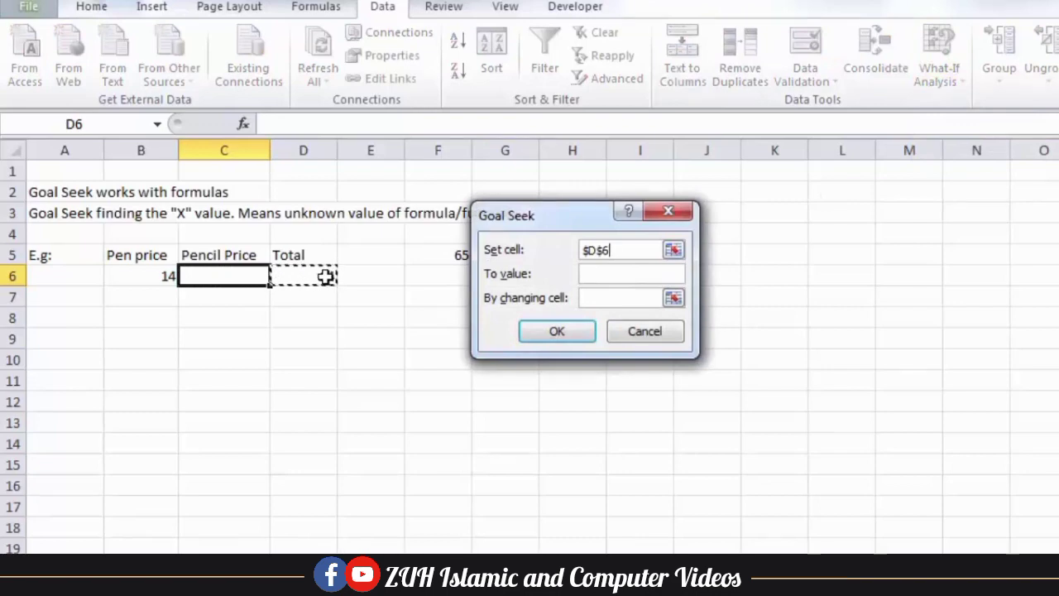
left_click_drag(559, 217, 624, 237)
type("65")
left_click(675, 323)
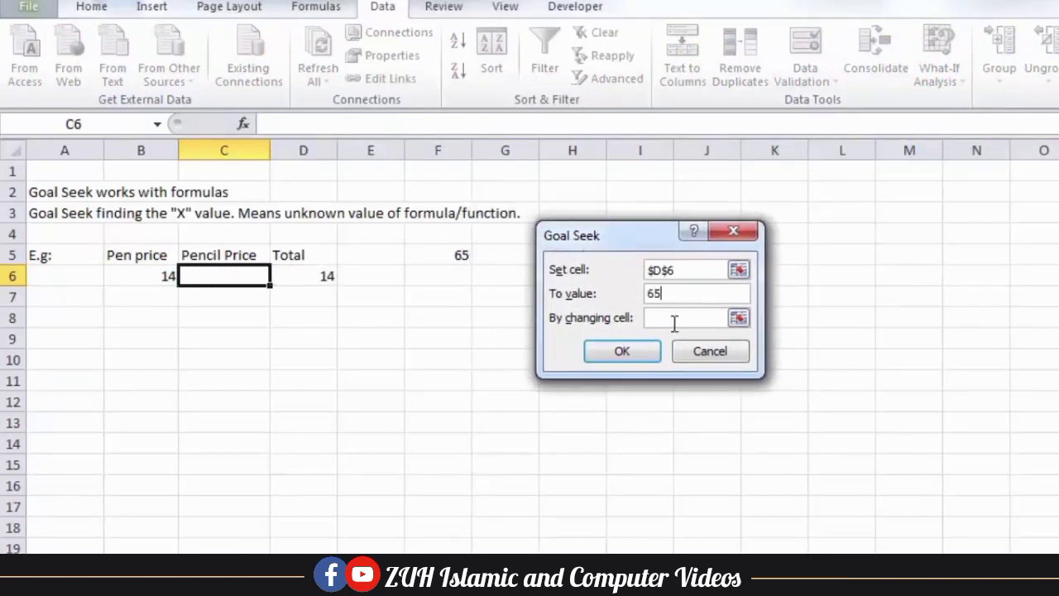
left_click(224, 275)
left_click(621, 354)
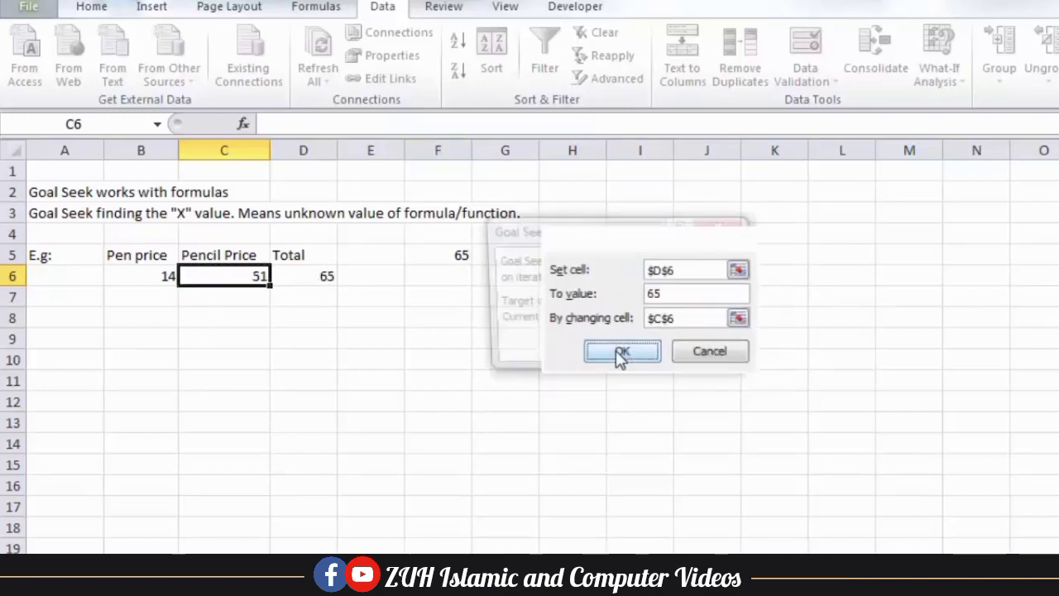
left_click_drag(599, 240, 349, 347)
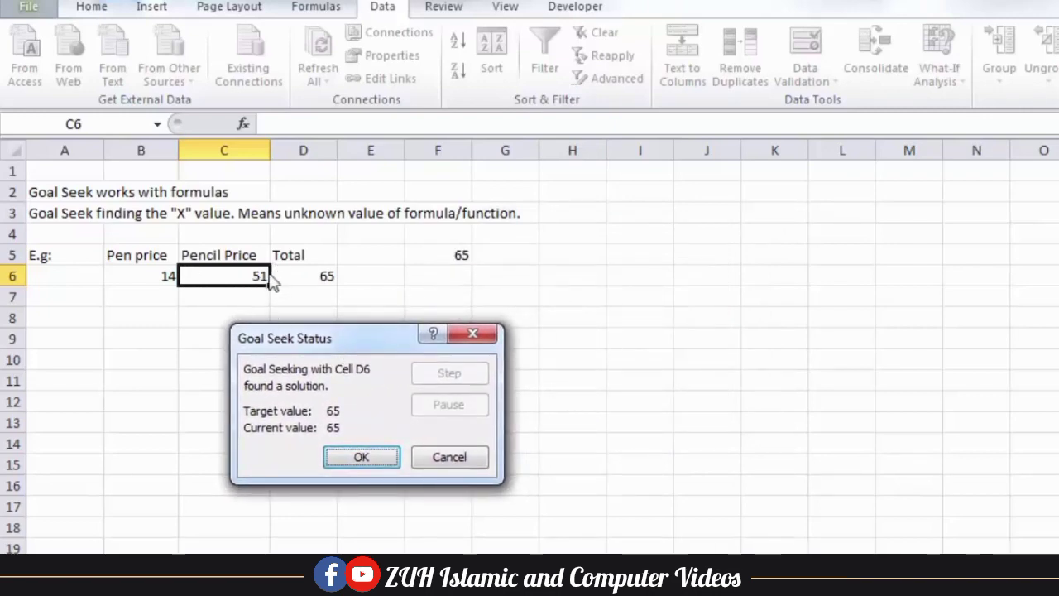
left_click(432, 460)
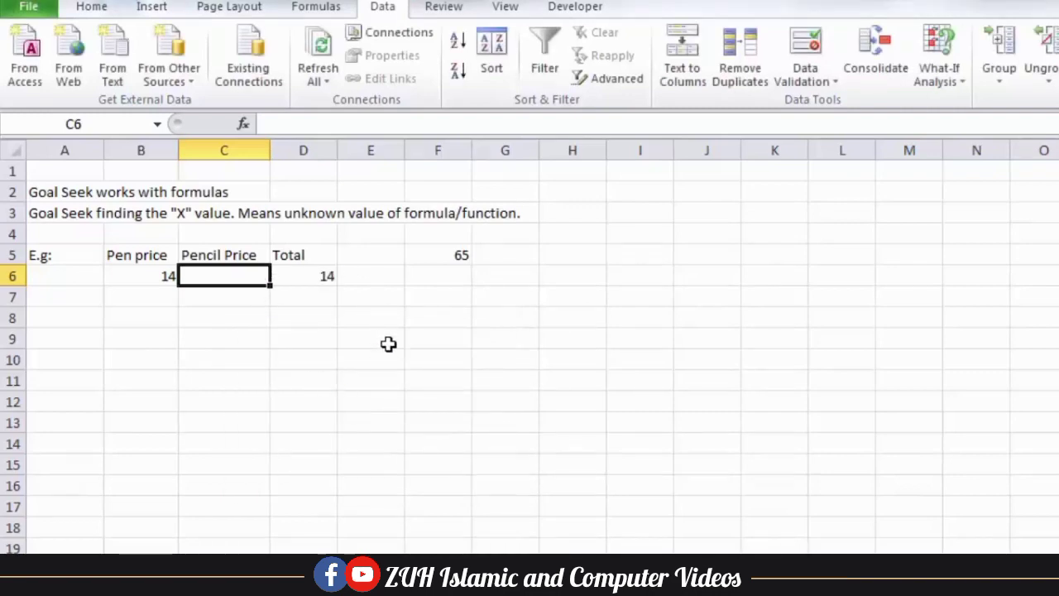
Goal Seek D6 to 65 by changing C6, keeping the pencil price of 51
left_click(942, 76)
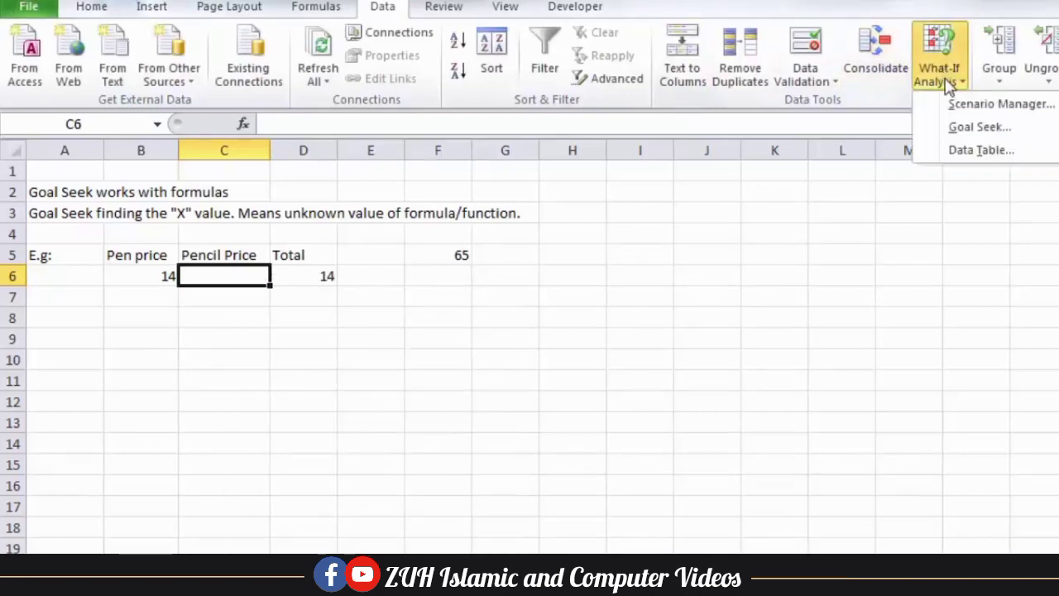
left_click(977, 126)
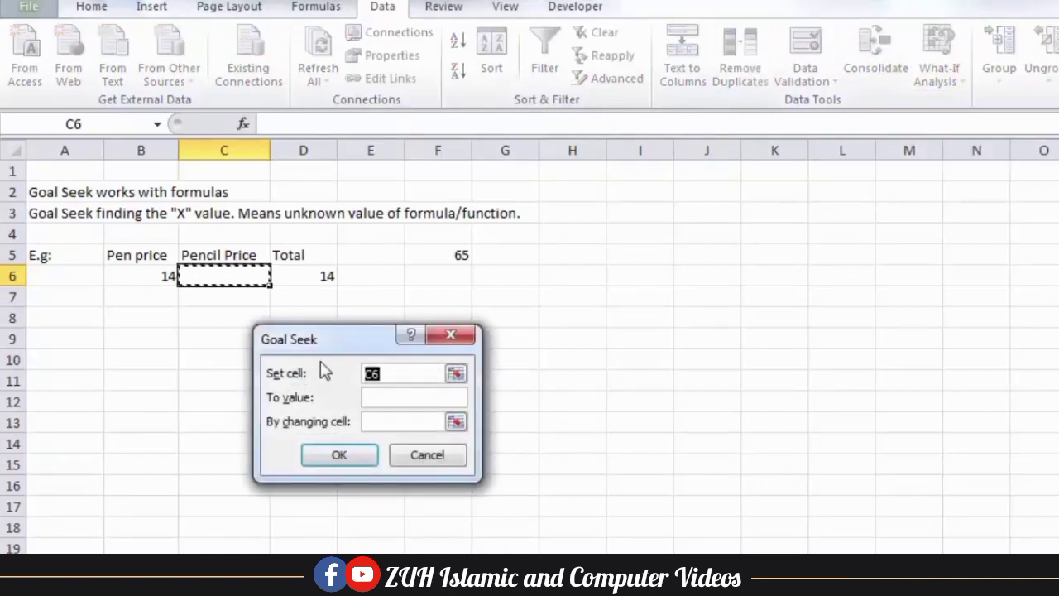
left_click(305, 280)
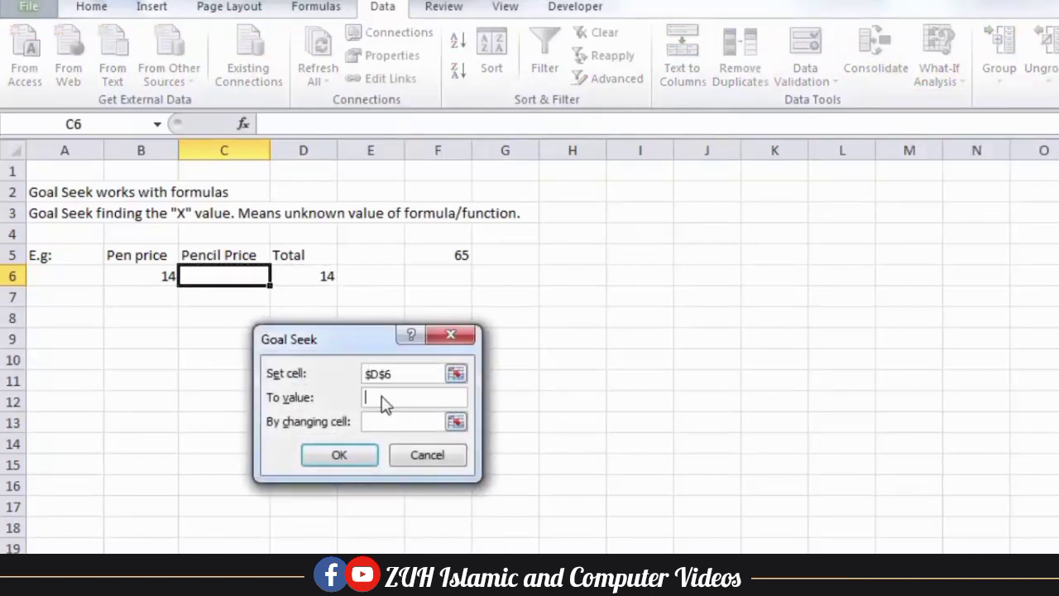
key("Tab")
type("65")
left_click(248, 277)
left_click(354, 460)
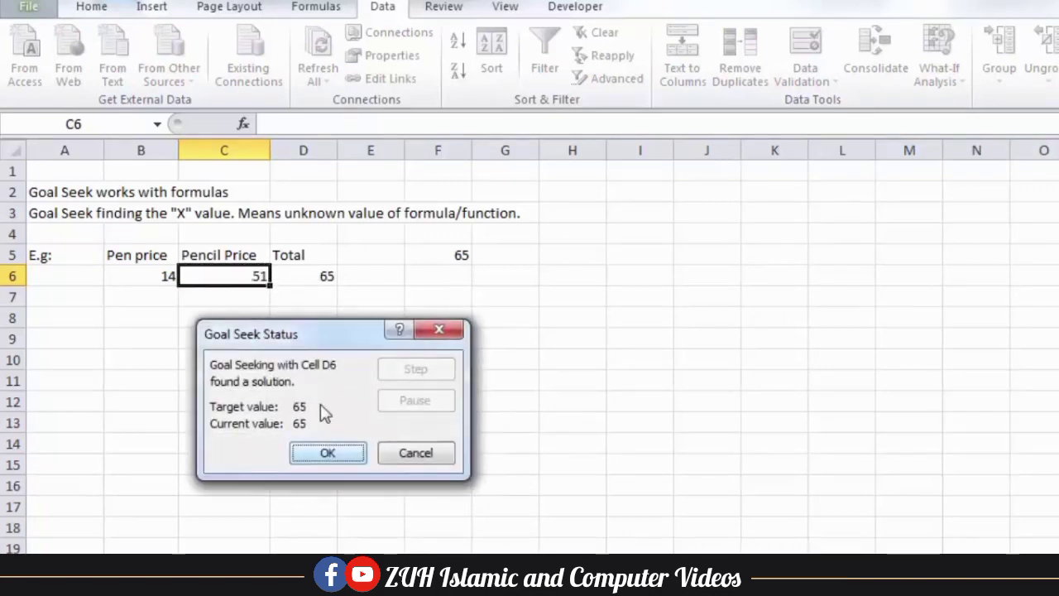
left_click(326, 454)
left_click(258, 314)
left_click(251, 280)
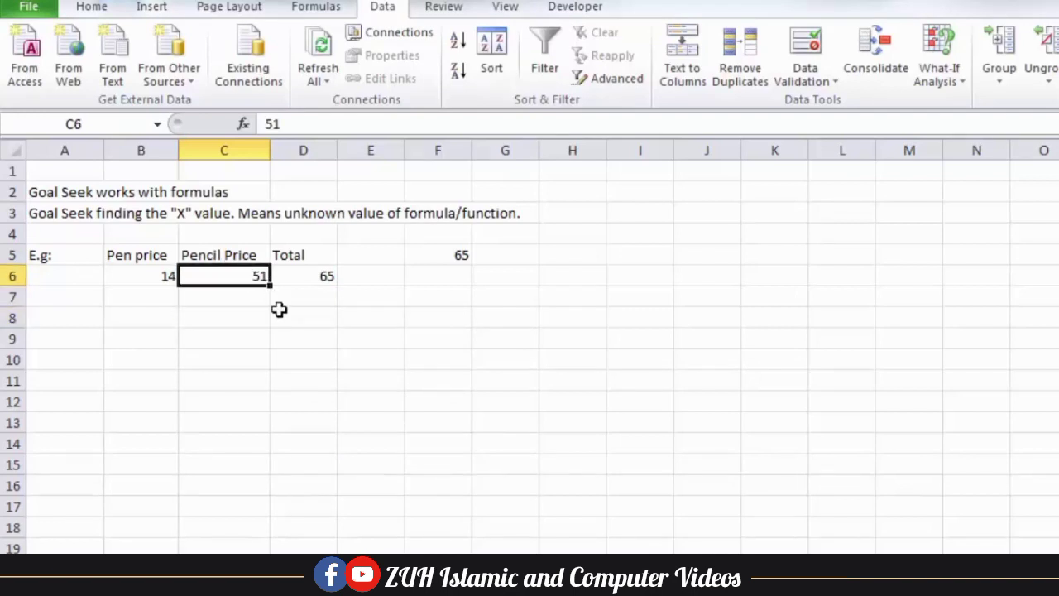
left_click(73, 338)
Start row 9 with E.g:, a Pen price heading with 12 below it, and Qty
type("E.g:")
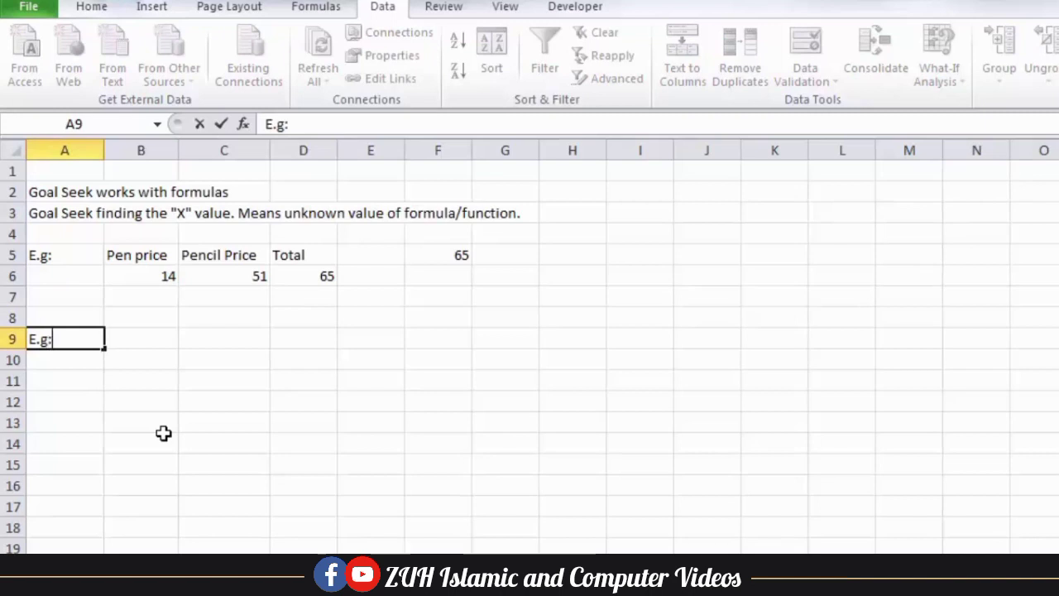
key("Tab")
type("Pen")
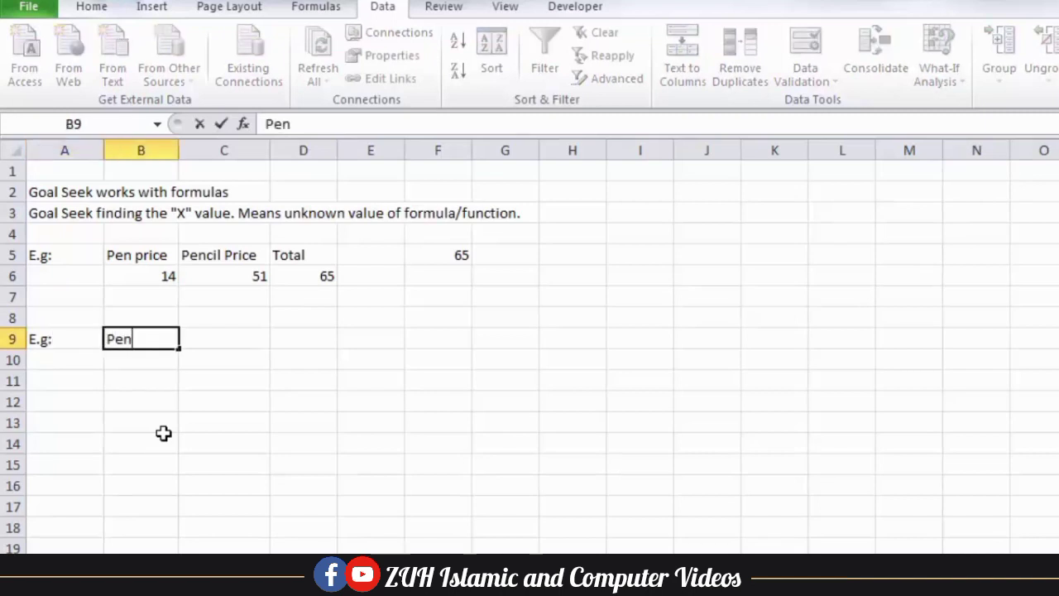
key("Tab")
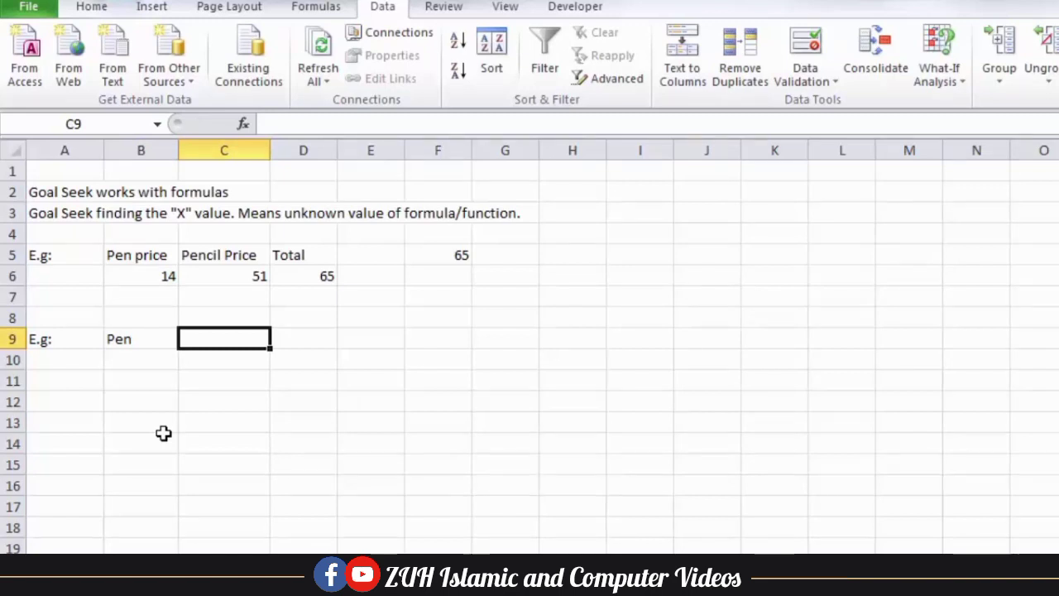
key("Left")
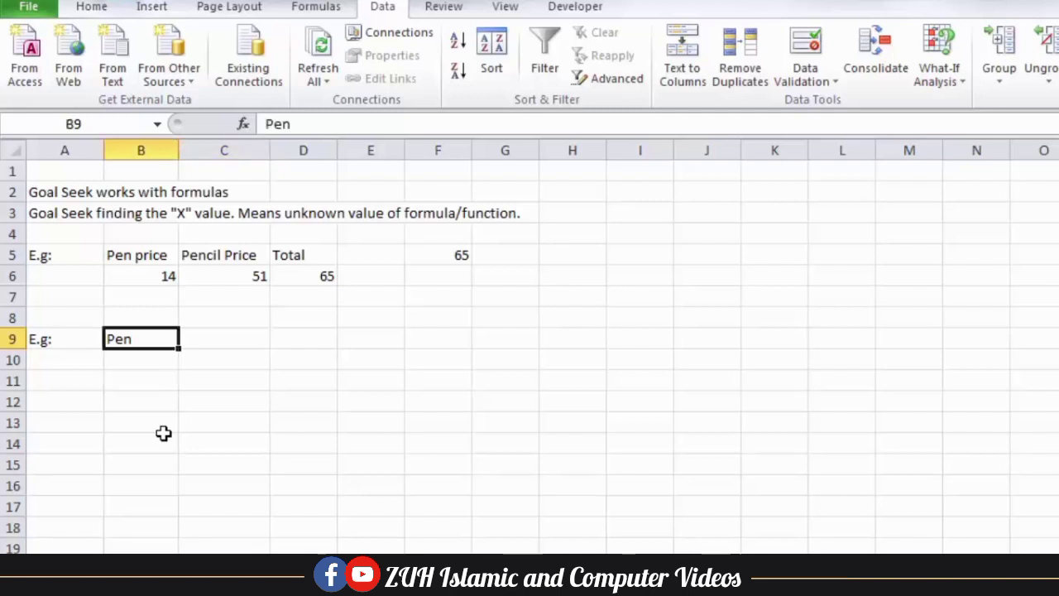
type("Pen price")
key("Return")
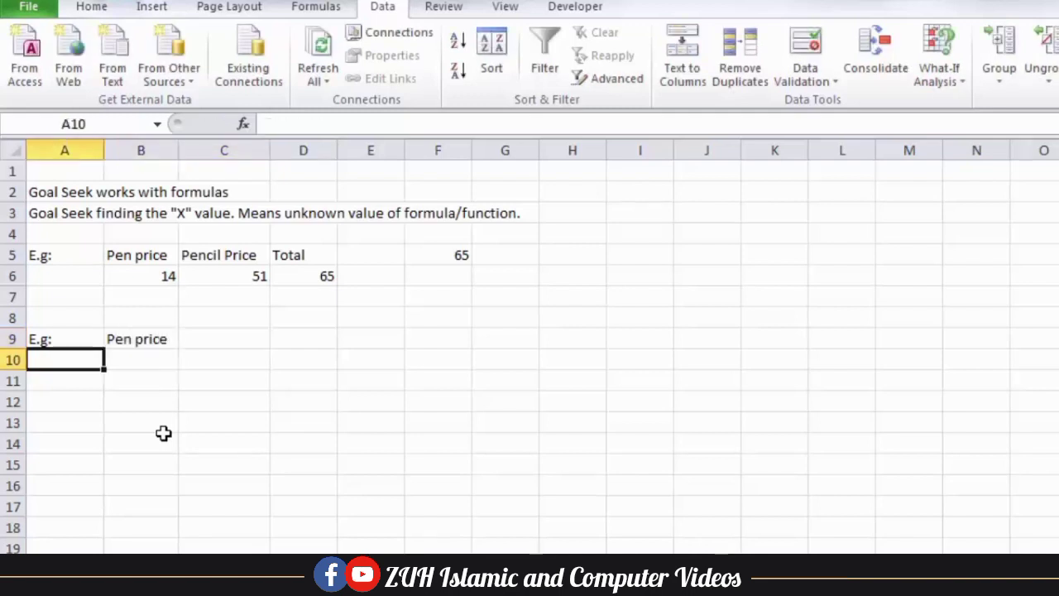
key("Right")
type("12")
key("Right")
key("Up")
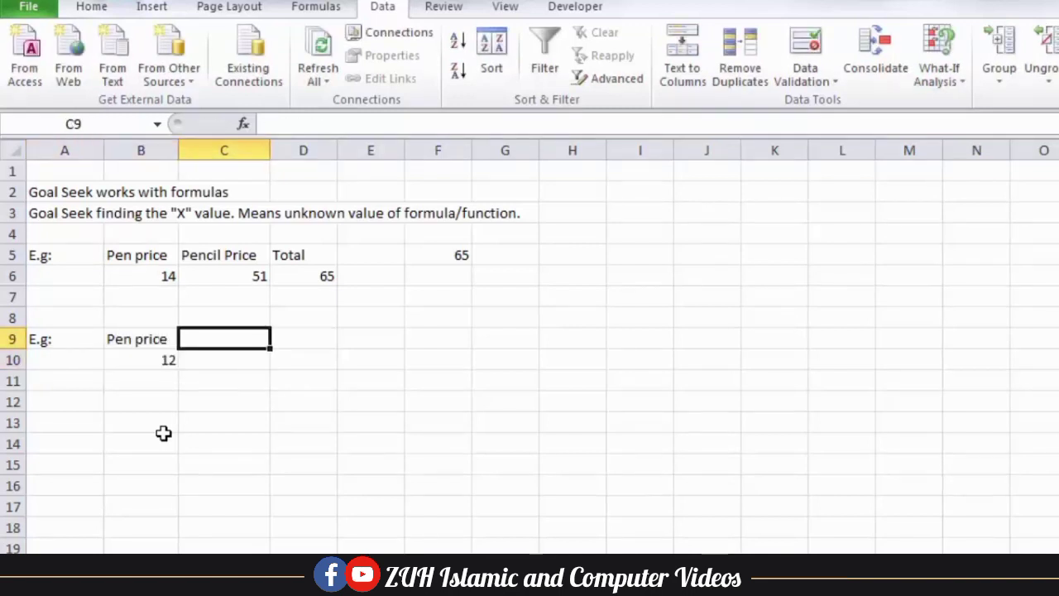
type("Qty")
key("Right")
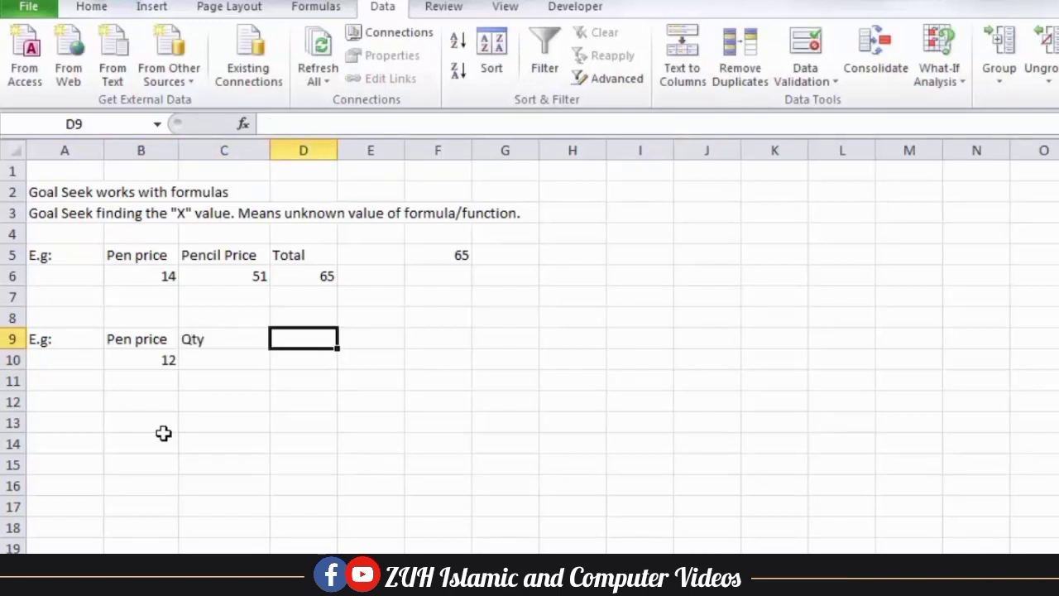
Add the label 'I Have money' in G9 with 240 beneath it
key("Right")
key("Right")
key("Right")
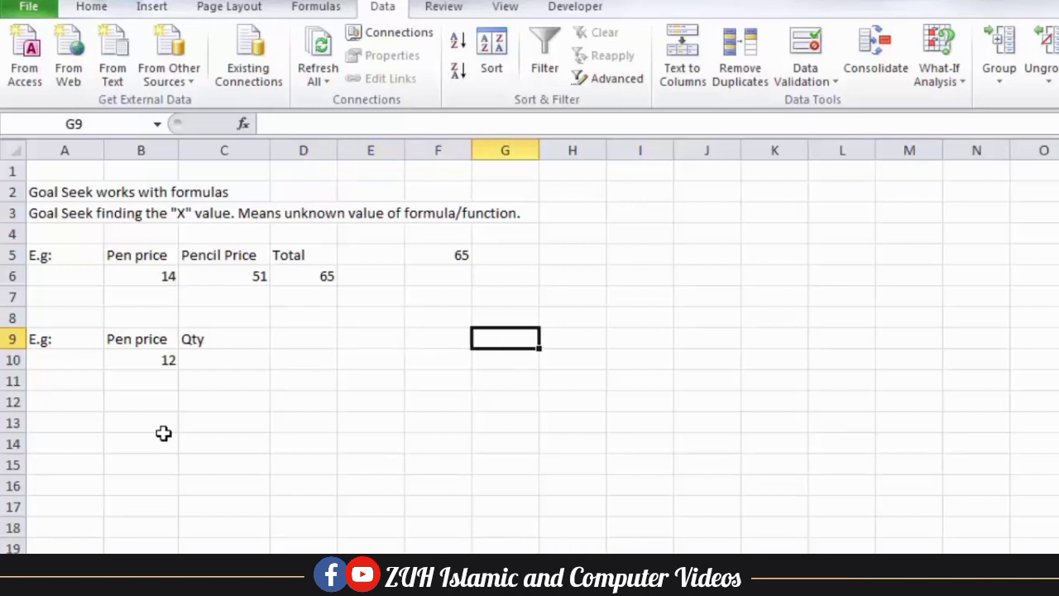
type("I Have move")
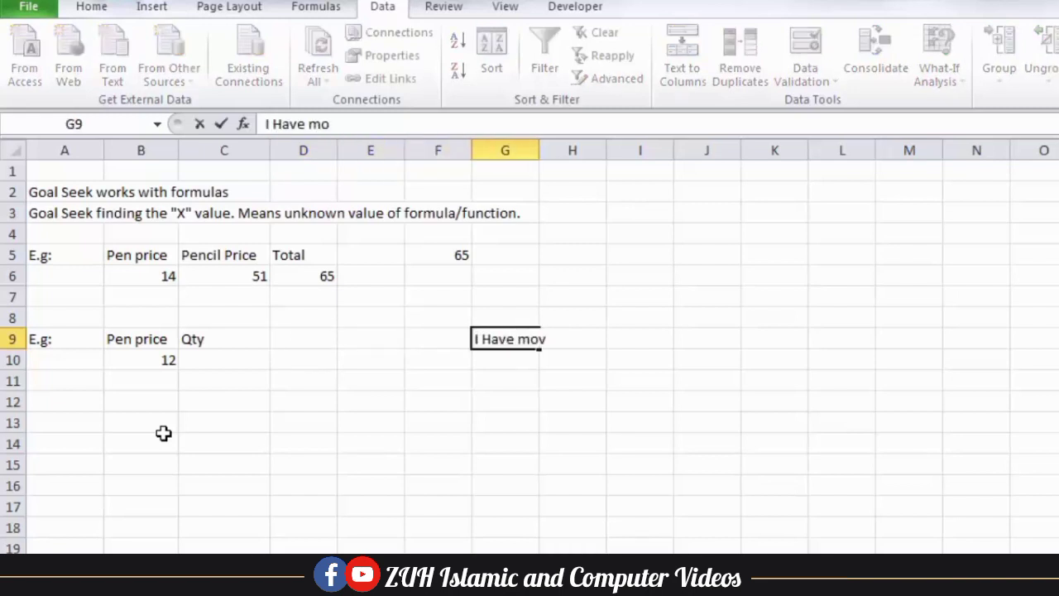
key("BackSpace")
key("BackSpace")
type("ney")
key("Return")
key("Right")
key("Right")
key("Right")
key("Right")
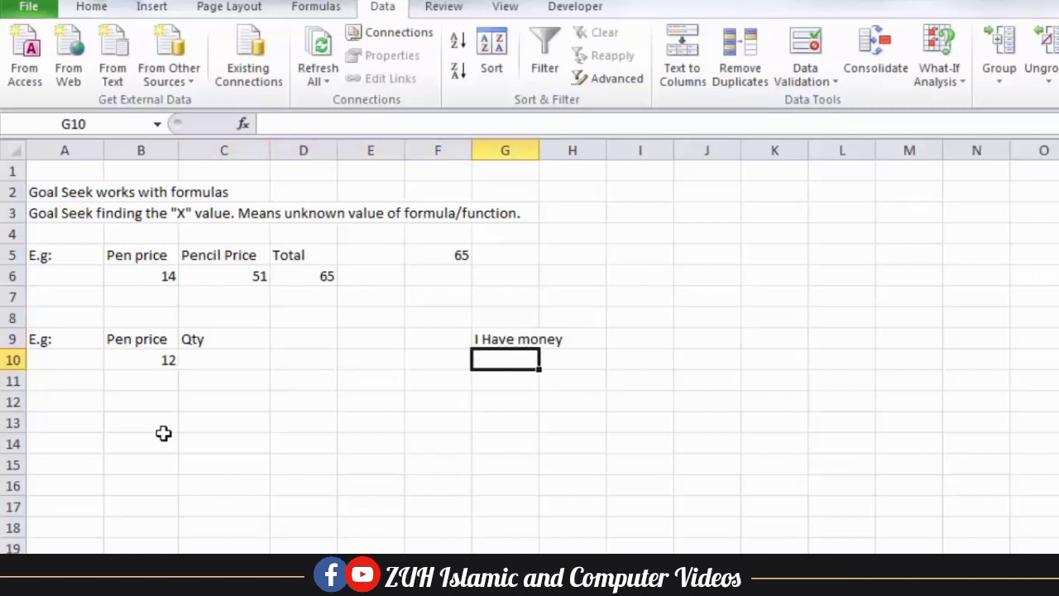
type("240")
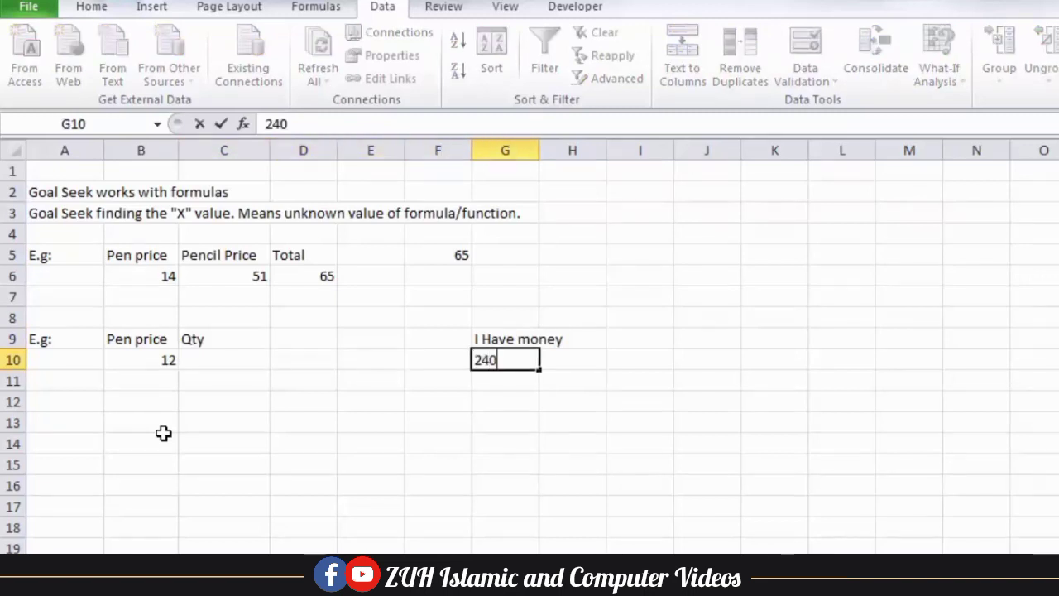
left_click(255, 437)
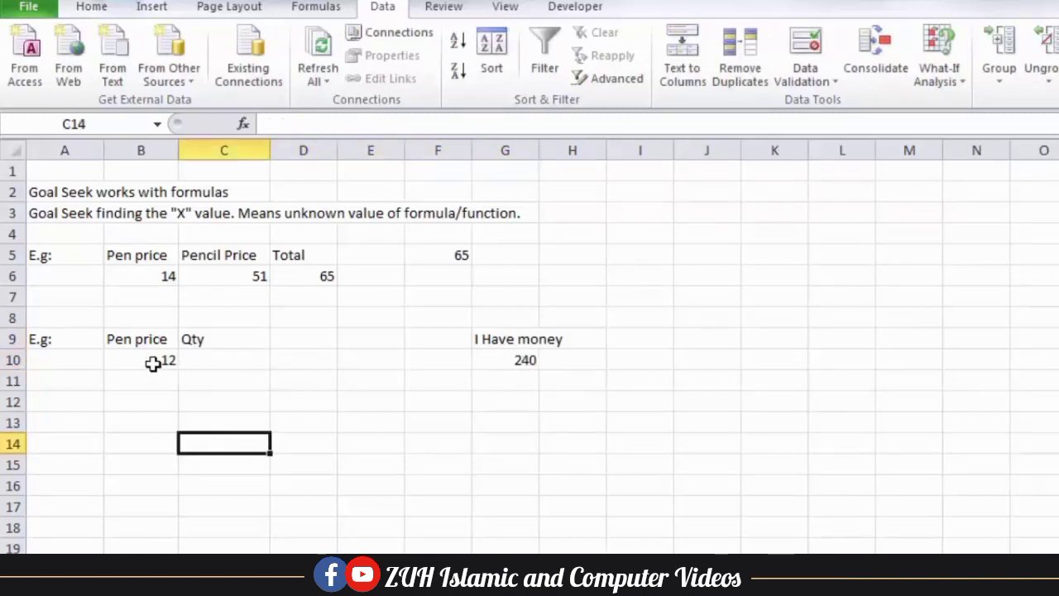
Head D9 'Total' and enter =B10*C10 in D10
left_click_drag(153, 362, 207, 357)
left_click(194, 357)
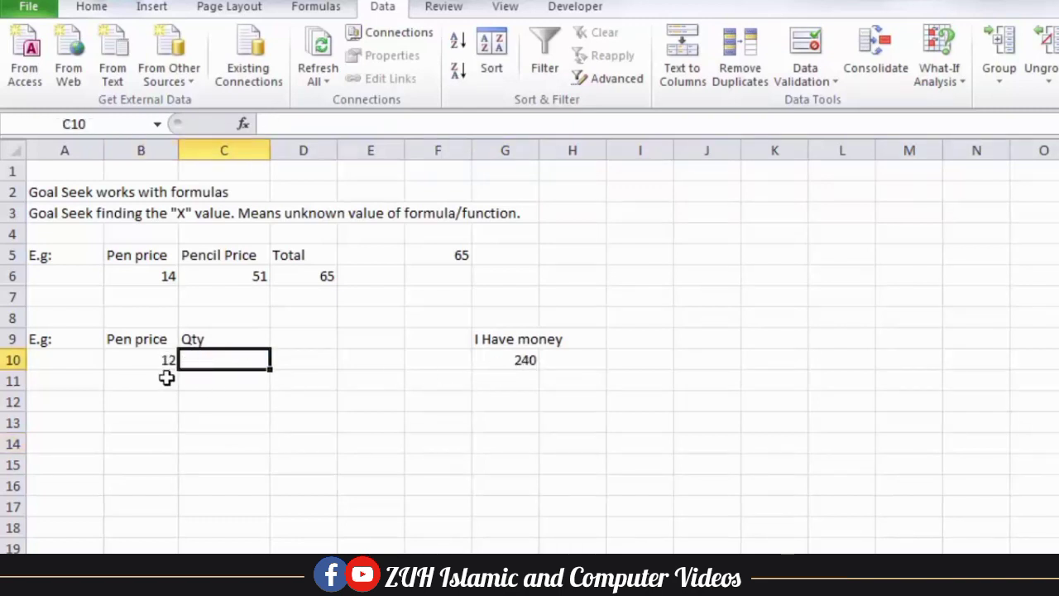
left_click(291, 339)
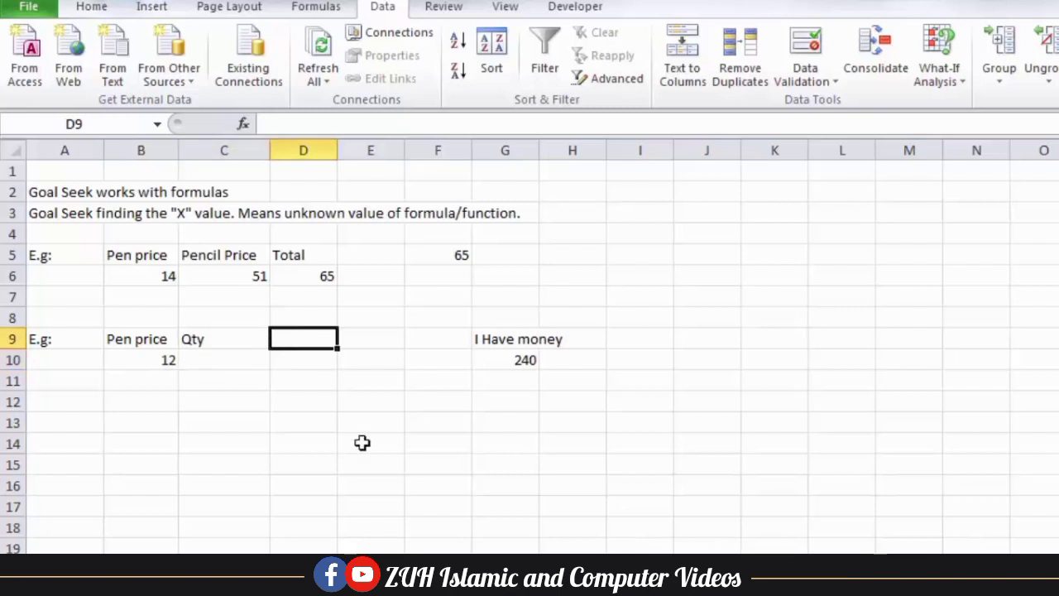
type("Total")
key("Return")
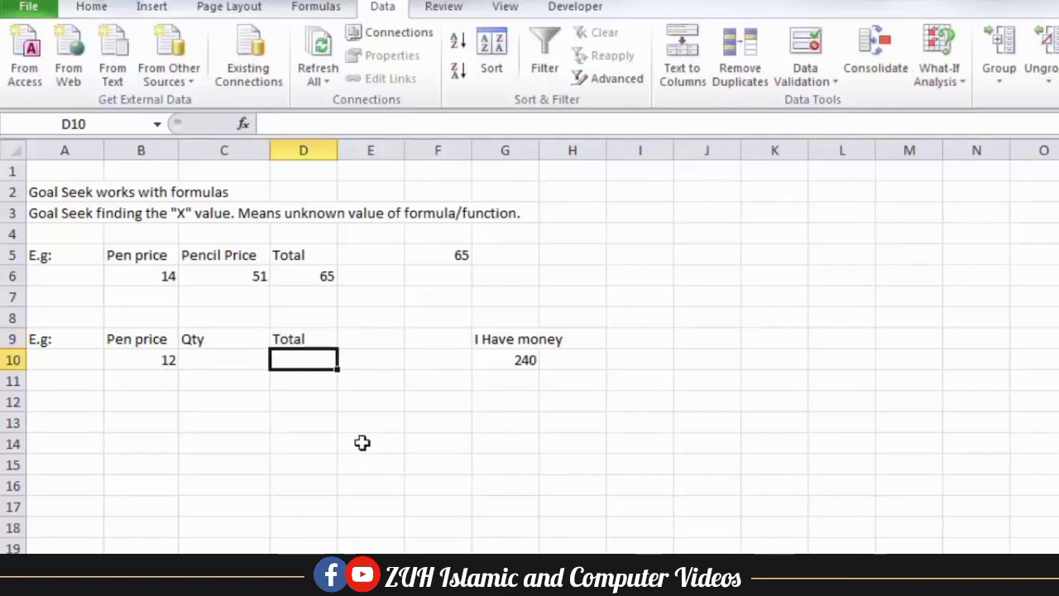
type("=")
key("Left")
key("Left")
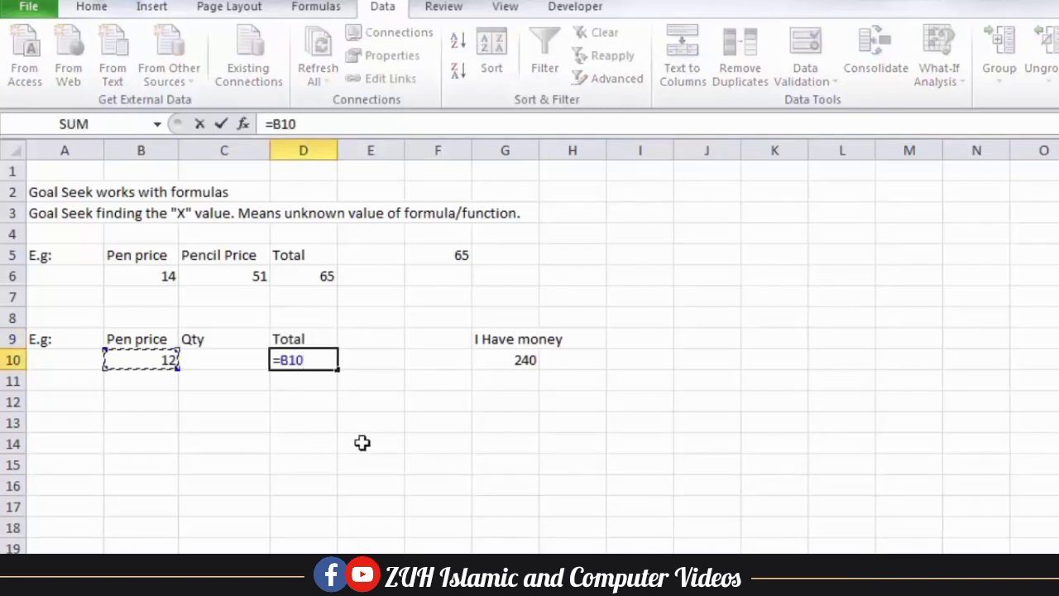
type("*")
key("Left")
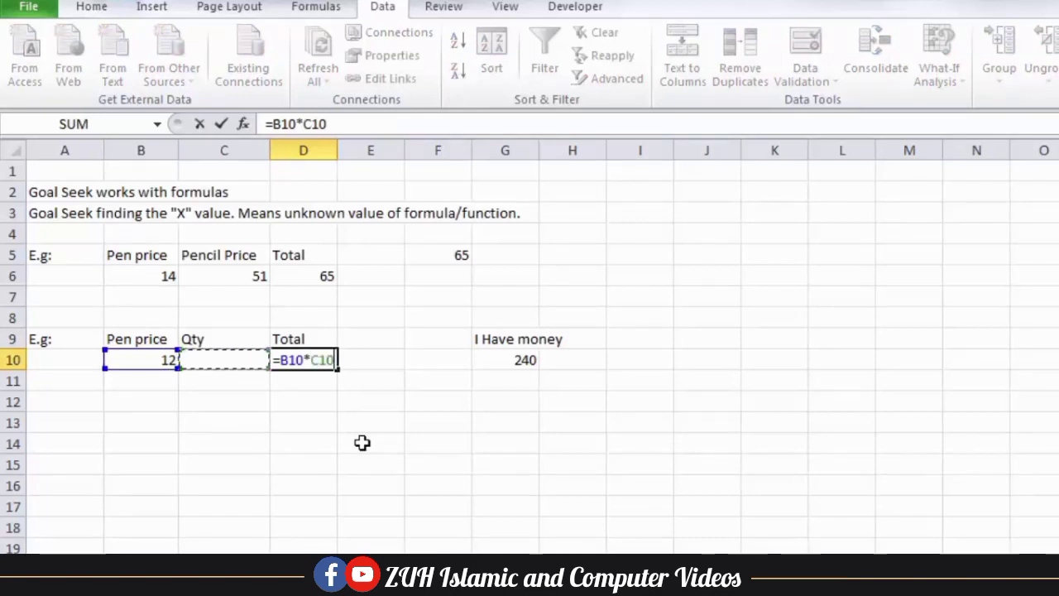
key("Return")
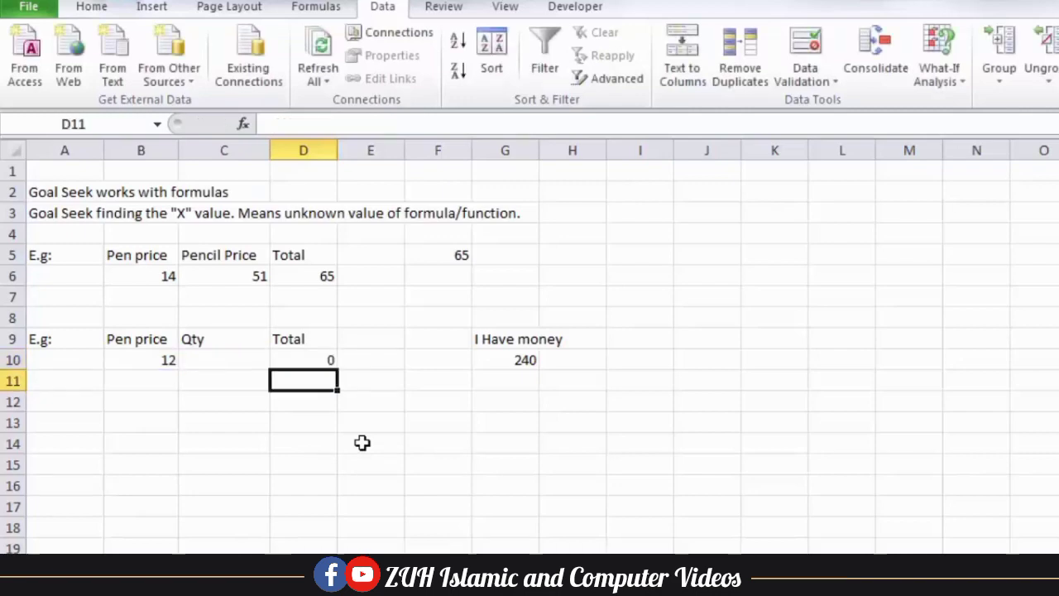
Goal Seek D10 to 240 by changing C10, keeping the quantity of 20
left_click(958, 65)
left_click(963, 125)
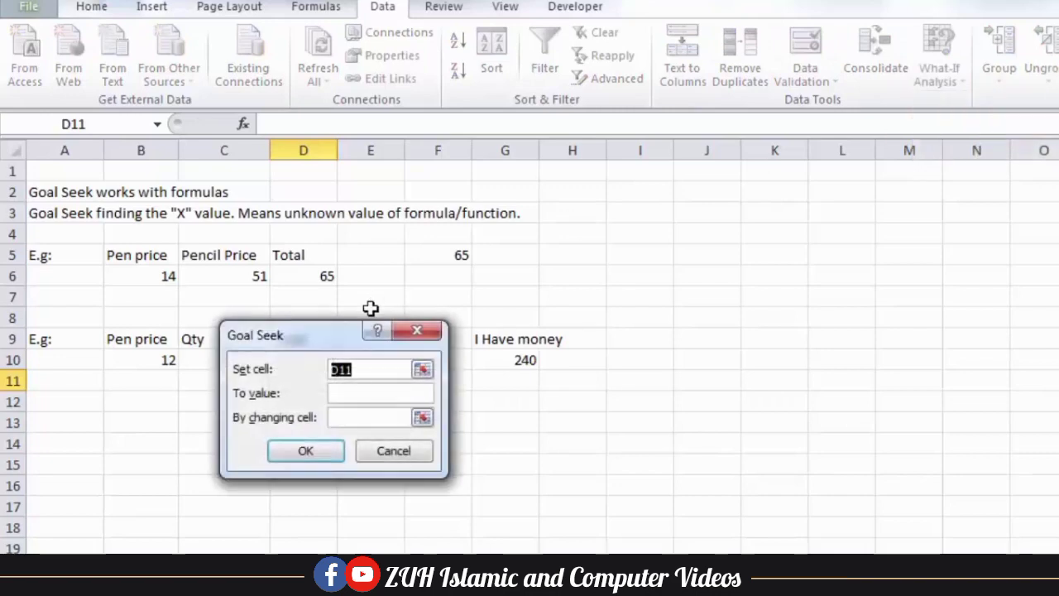
left_click_drag(310, 342, 321, 445)
left_click(308, 359)
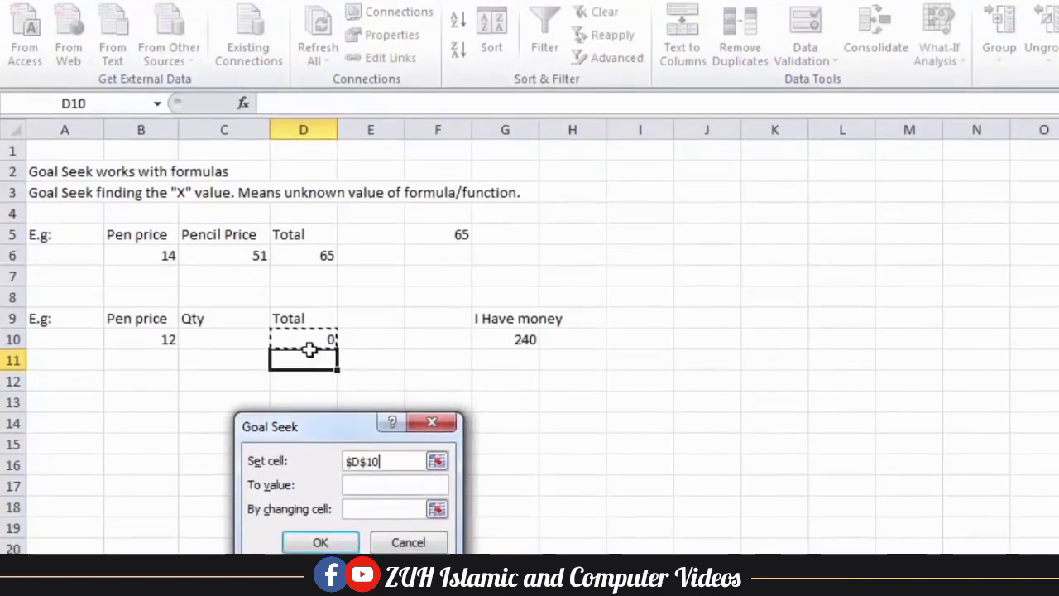
left_click(365, 485)
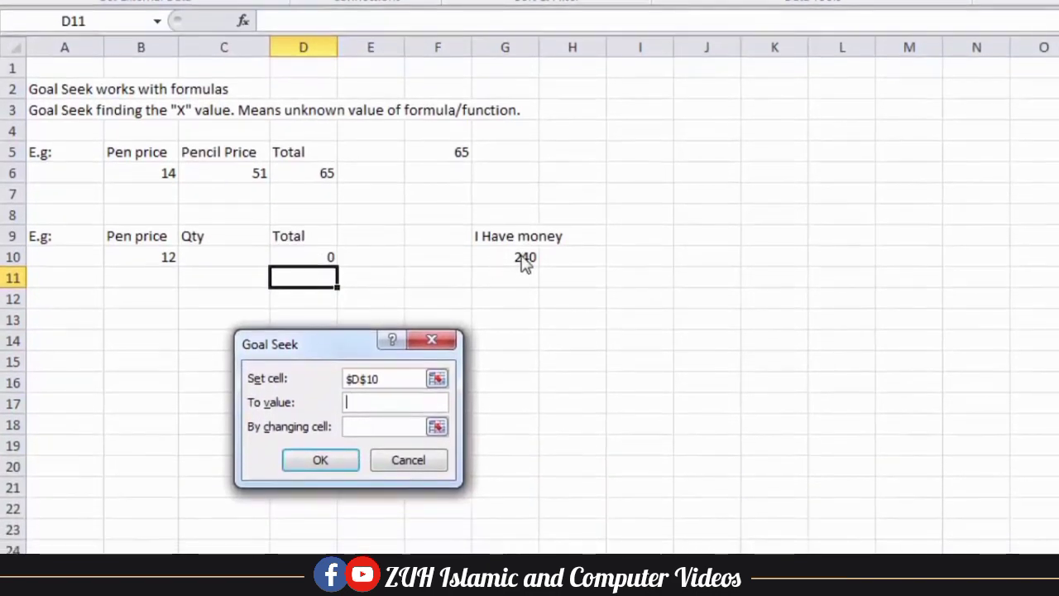
type("240")
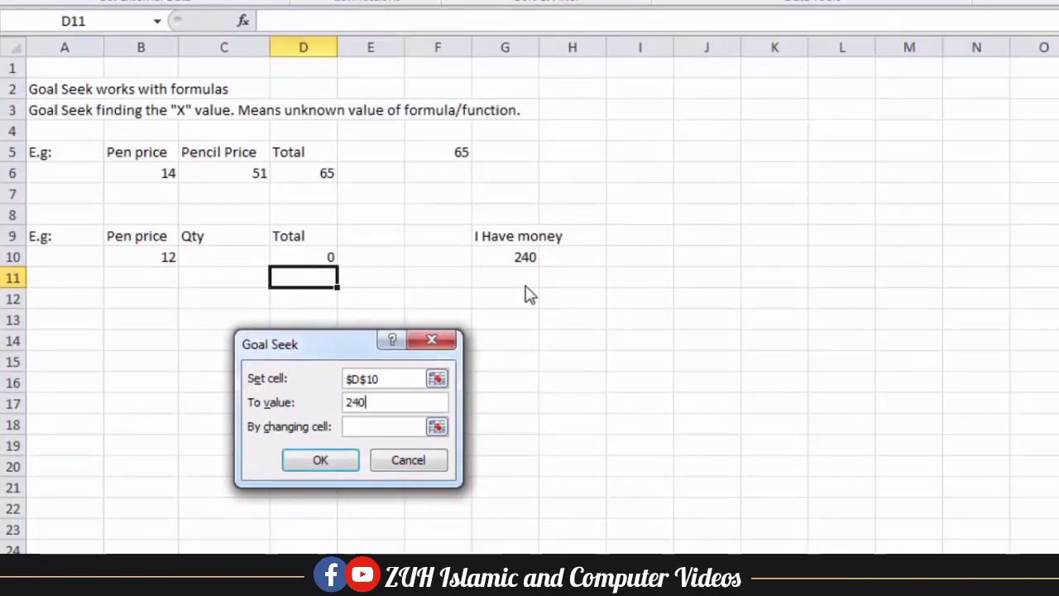
left_click(390, 425)
left_click(232, 257)
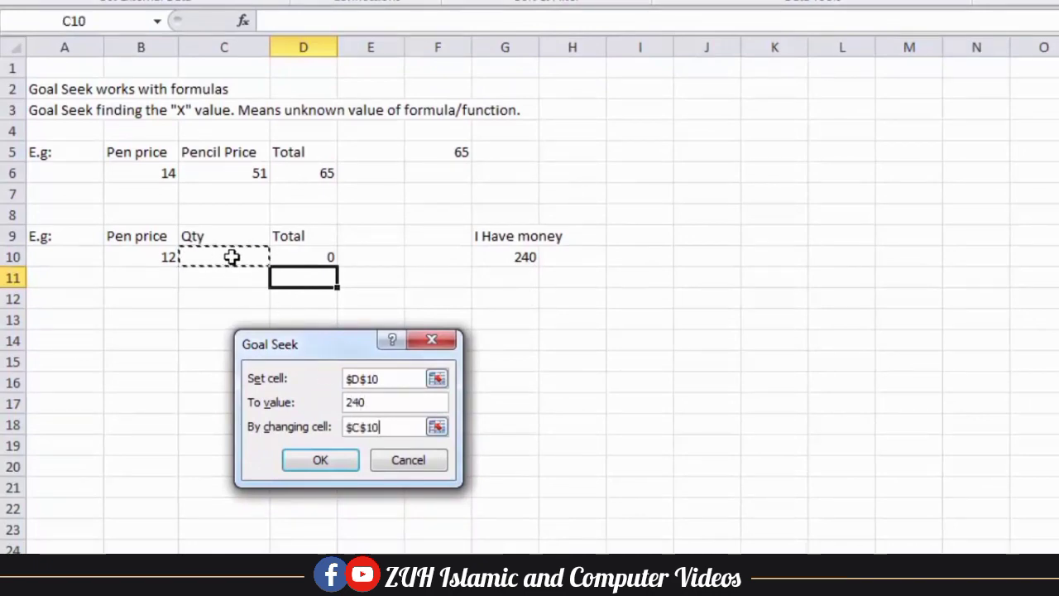
left_click(340, 459)
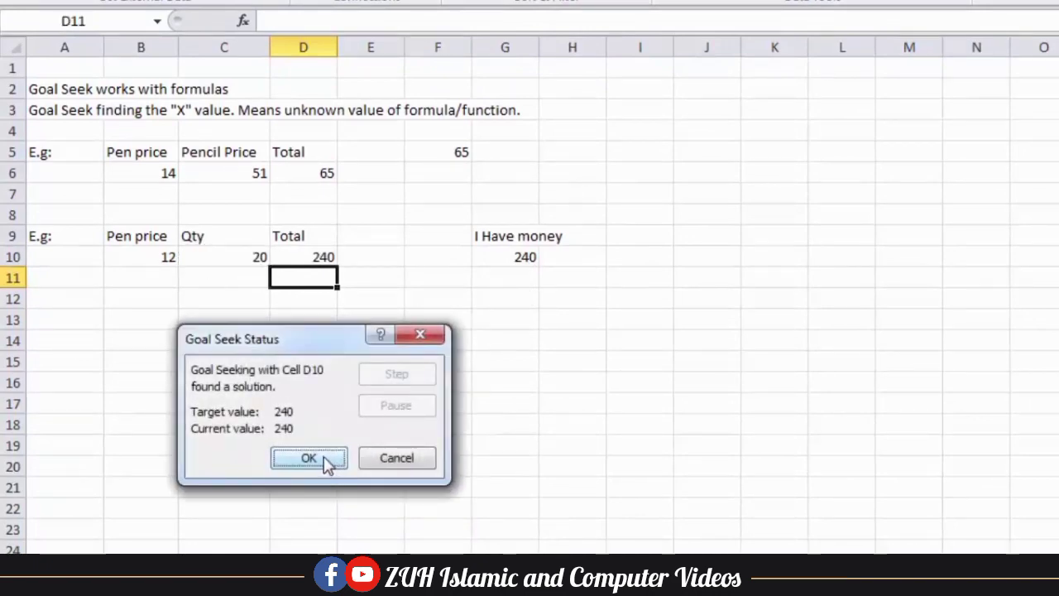
left_click_drag(286, 344, 374, 365)
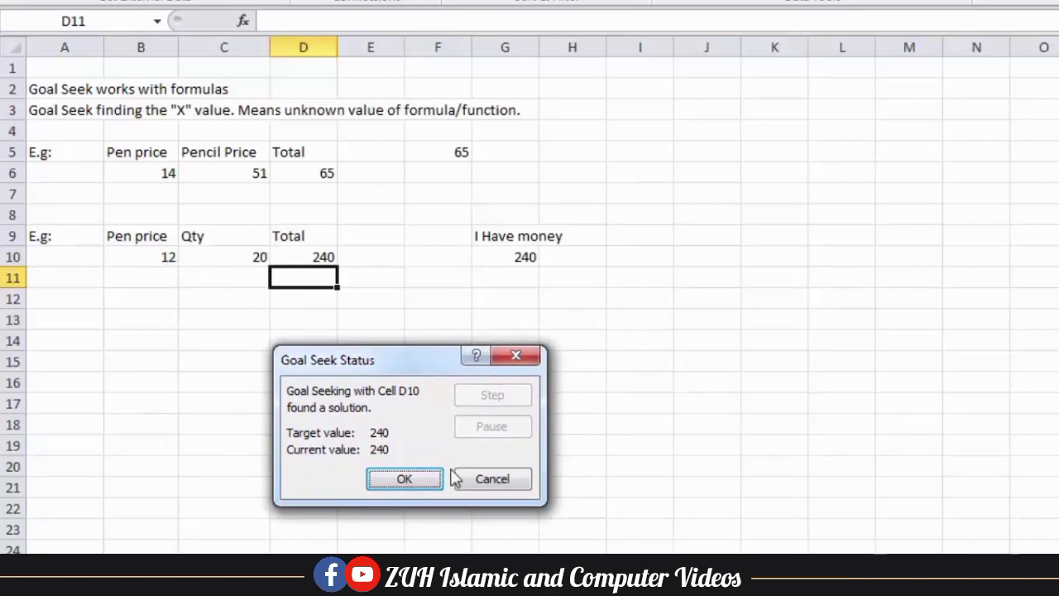
left_click(404, 479)
left_click(290, 254)
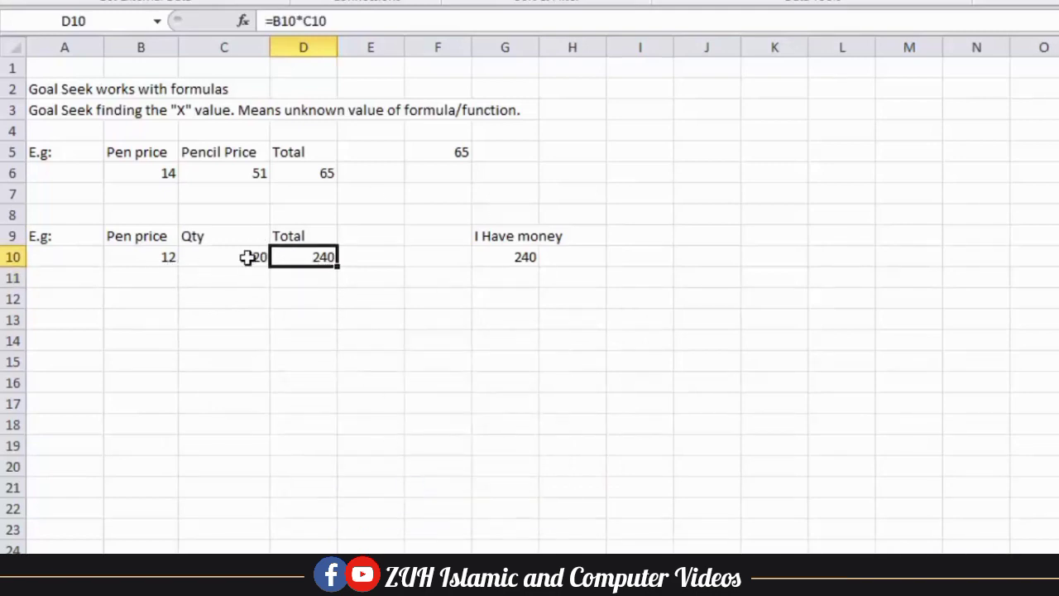
Enter E.g:, Item and Qty across A13:C13
left_click(245, 258)
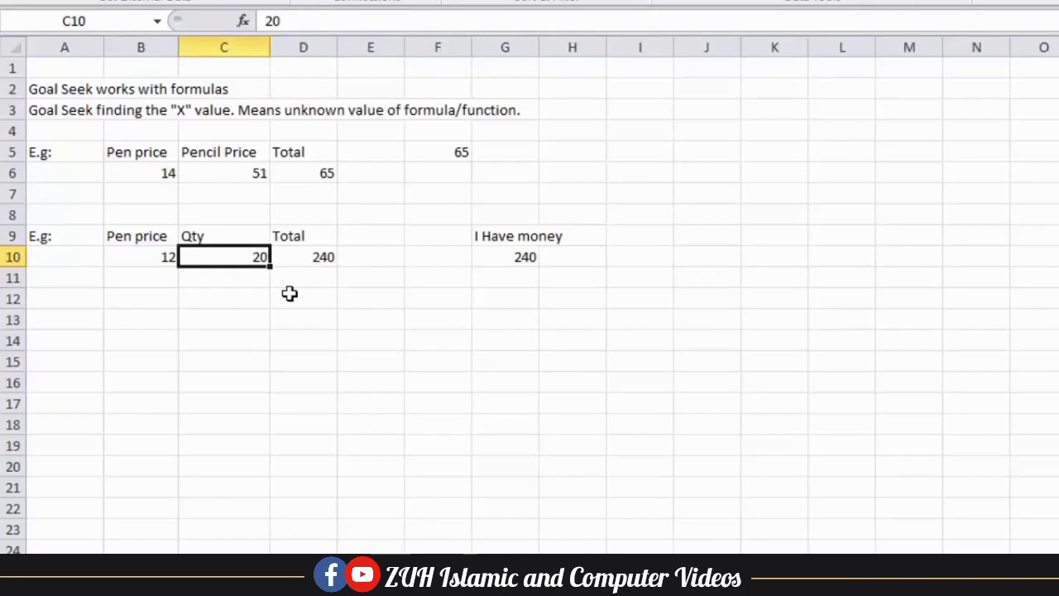
left_click(229, 321)
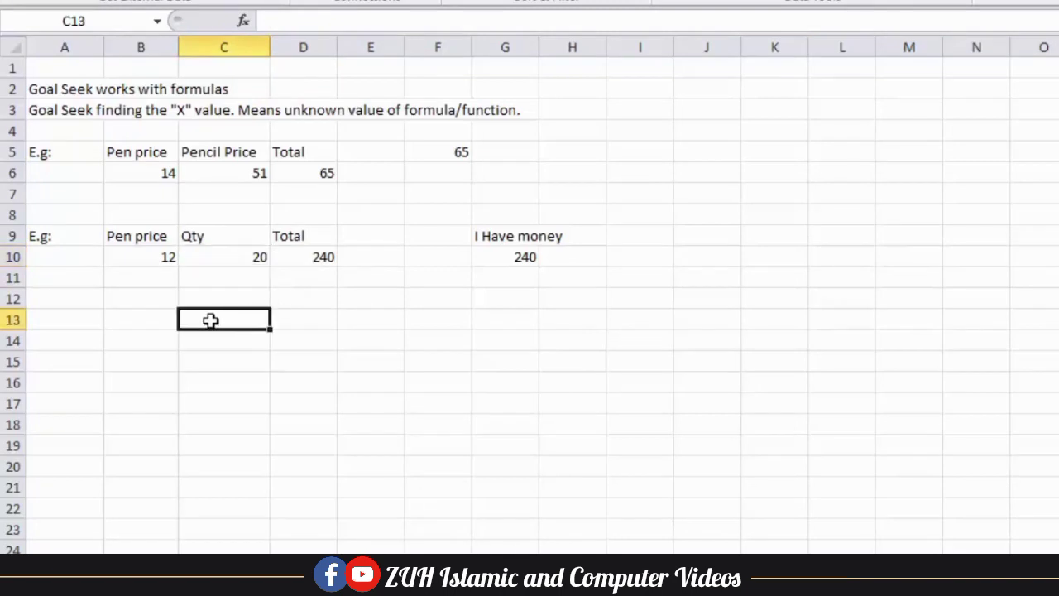
left_click(89, 316)
type("E")
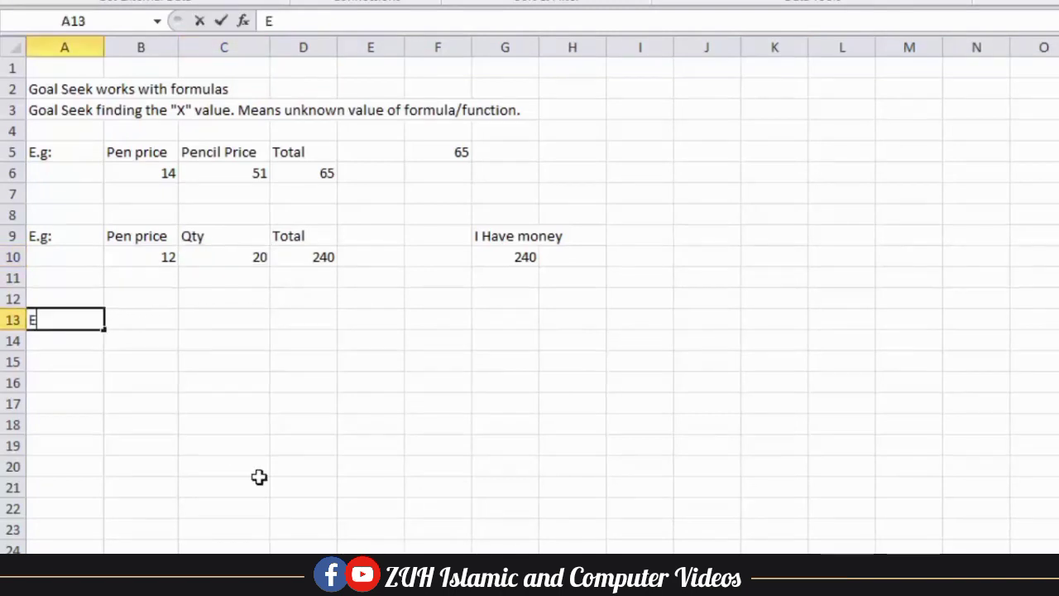
type(".g:")
key("Tab")
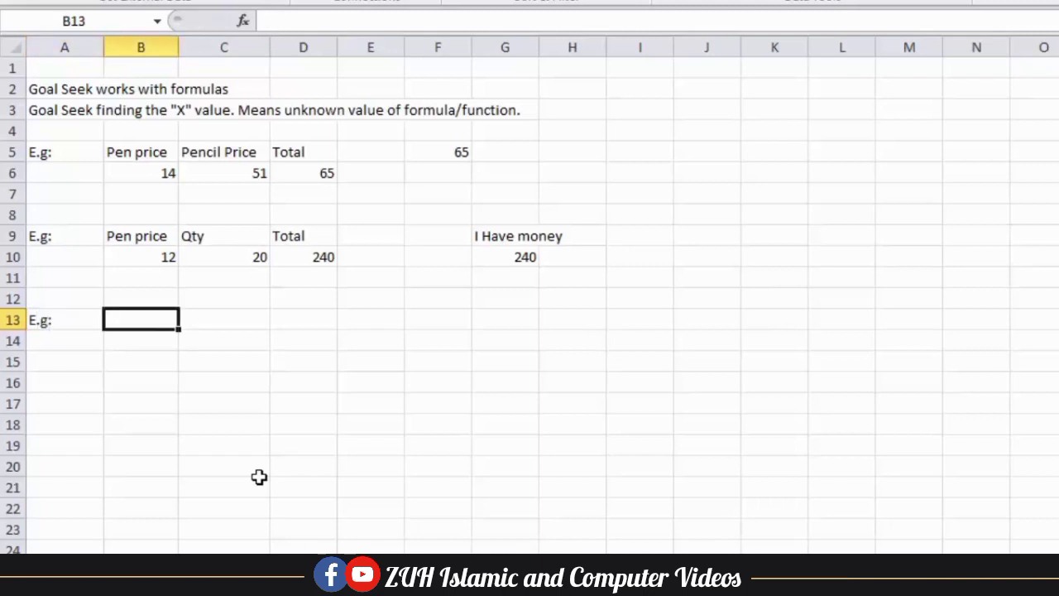
key("Tab")
key("Left")
type("Item")
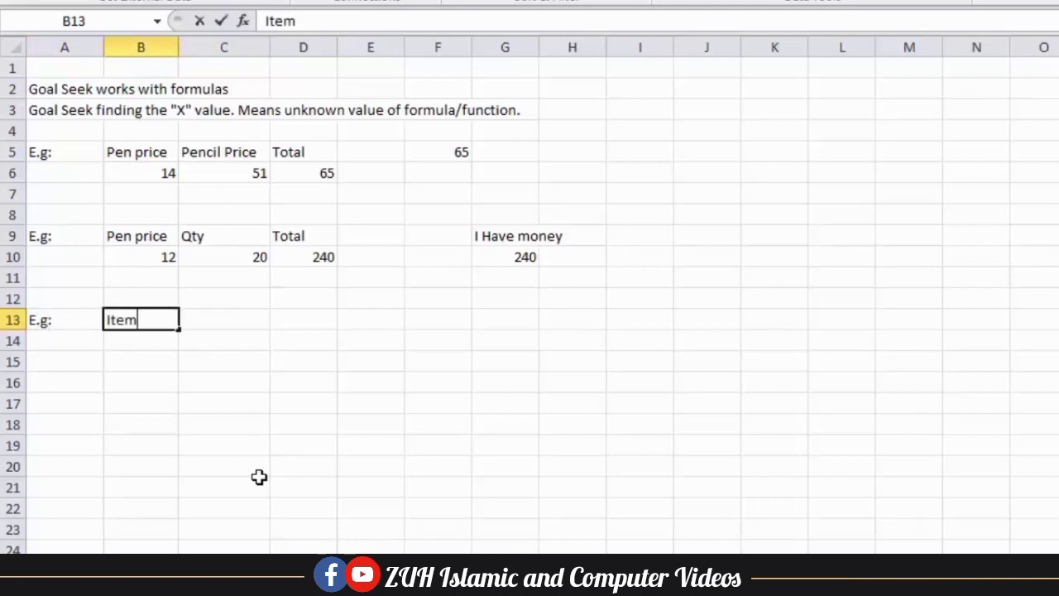
key("Tab")
type("Qty")
key("Tab")
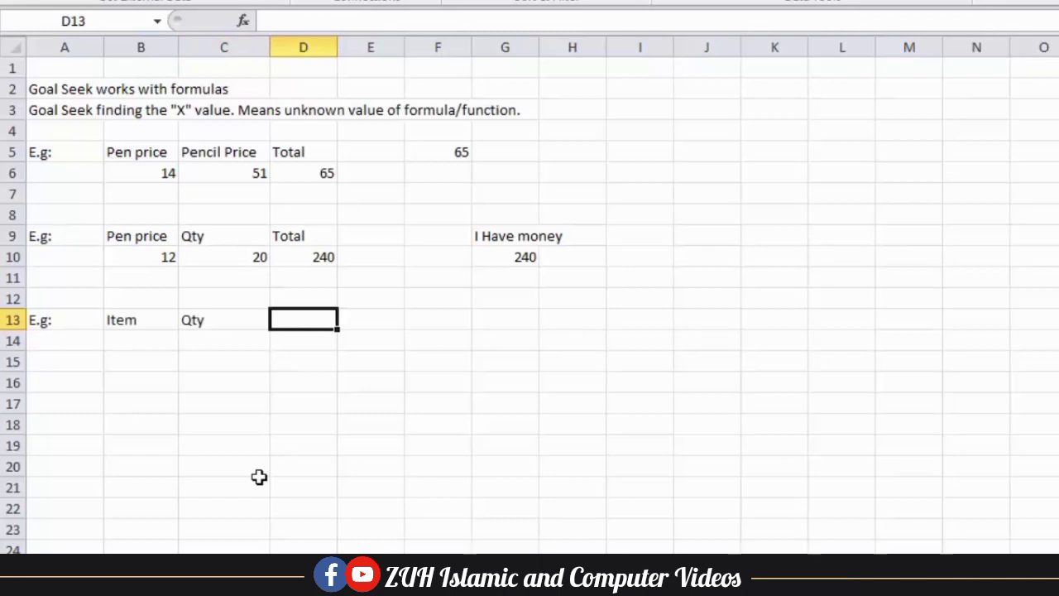
Add Per Item Price and Total headings in D13:E13, and Expense in G13
type("P")
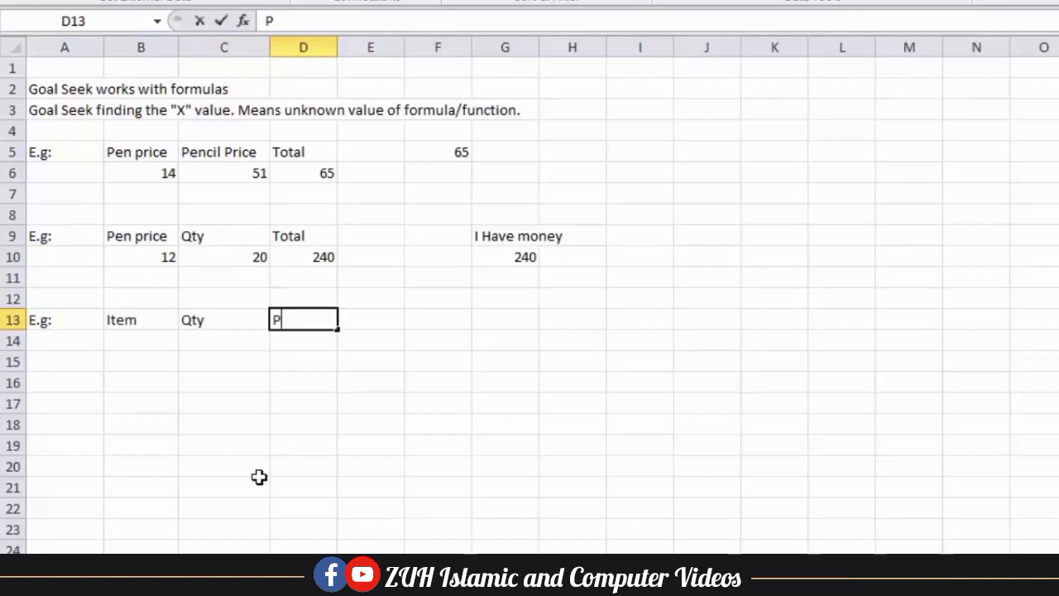
type("er Item Price")
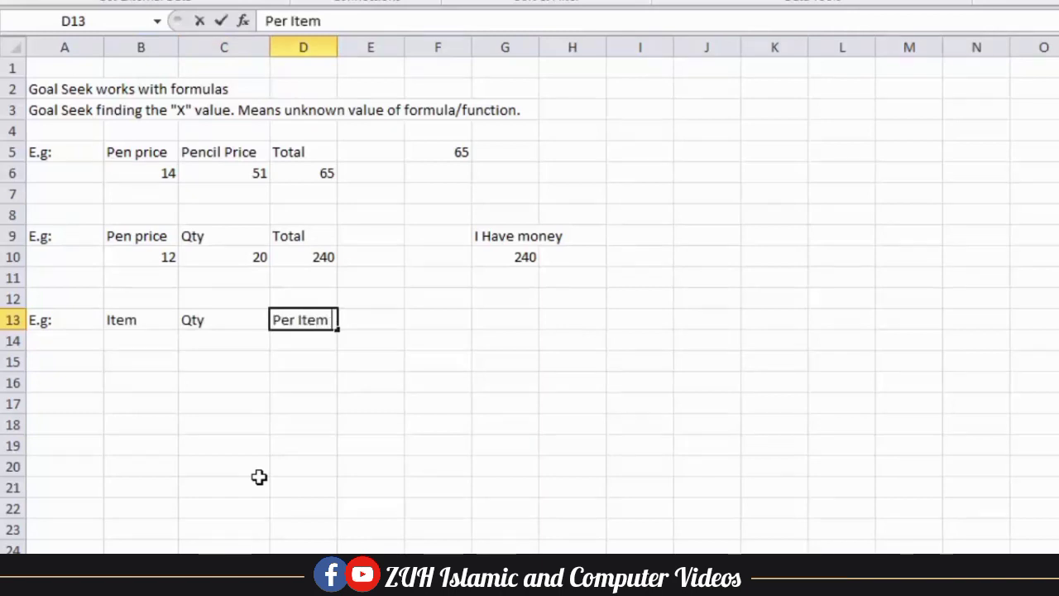
key("Tab")
type("Total")
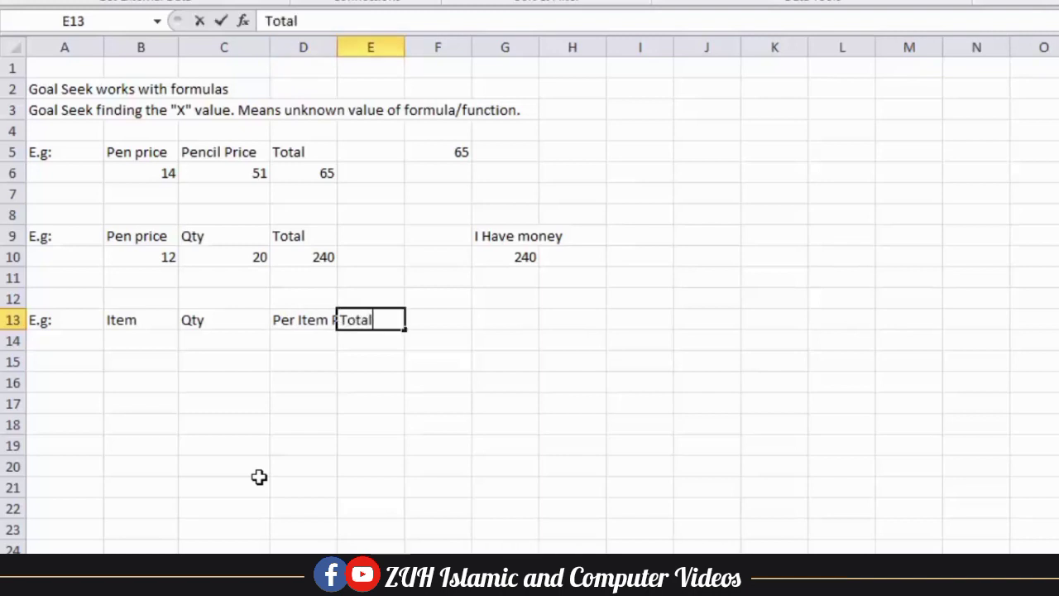
key("Tab")
key("Tab")
type("Ex")
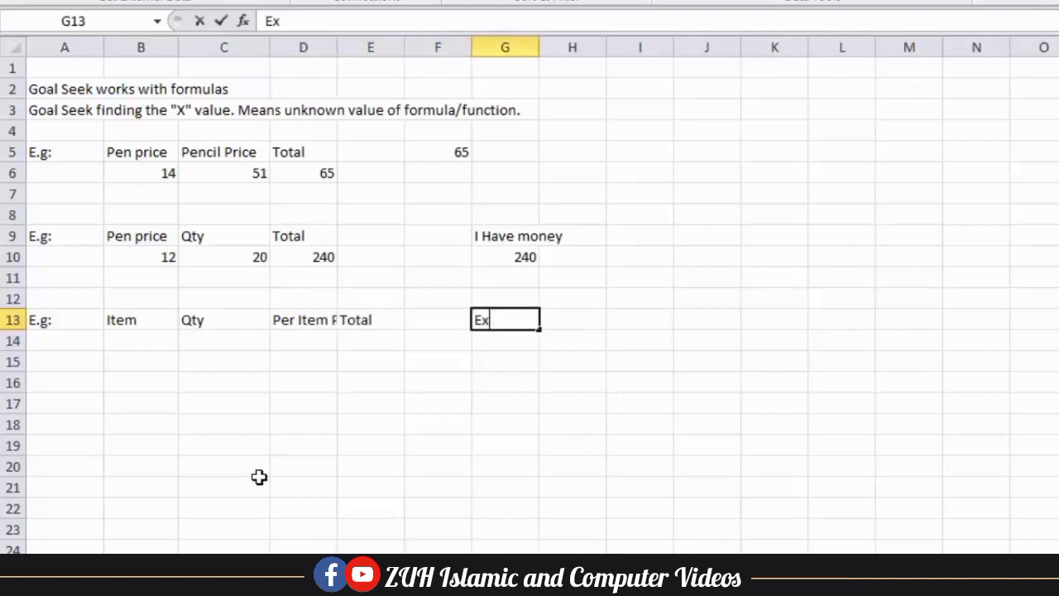
type("pense")
key("Return")
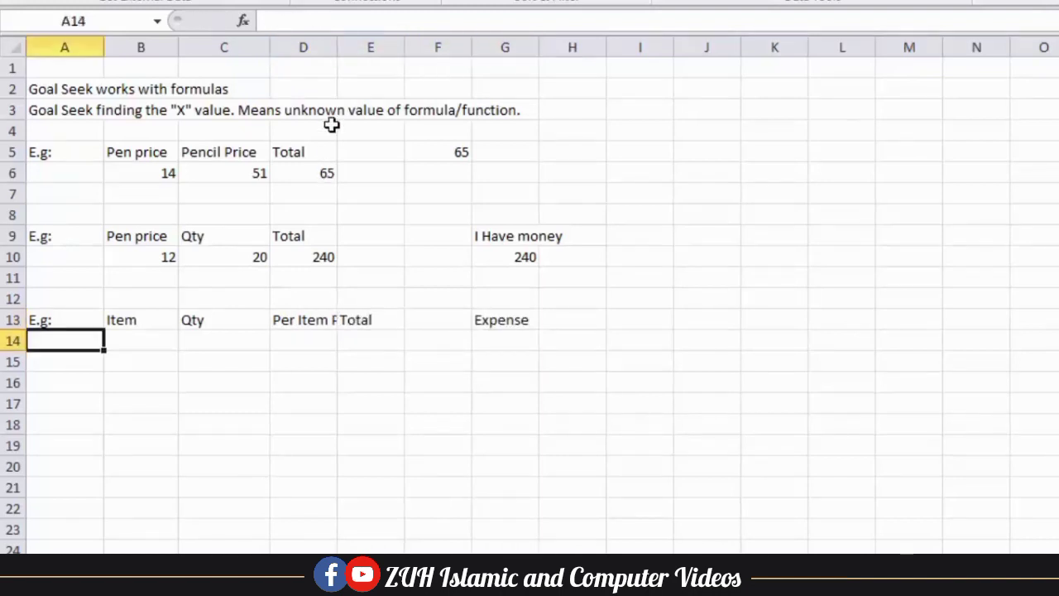
Widen column D and apply All Borders to B13:E17
left_click_drag(340, 51, 375, 45)
left_click_drag(123, 329, 402, 398)
left_click(81, 3)
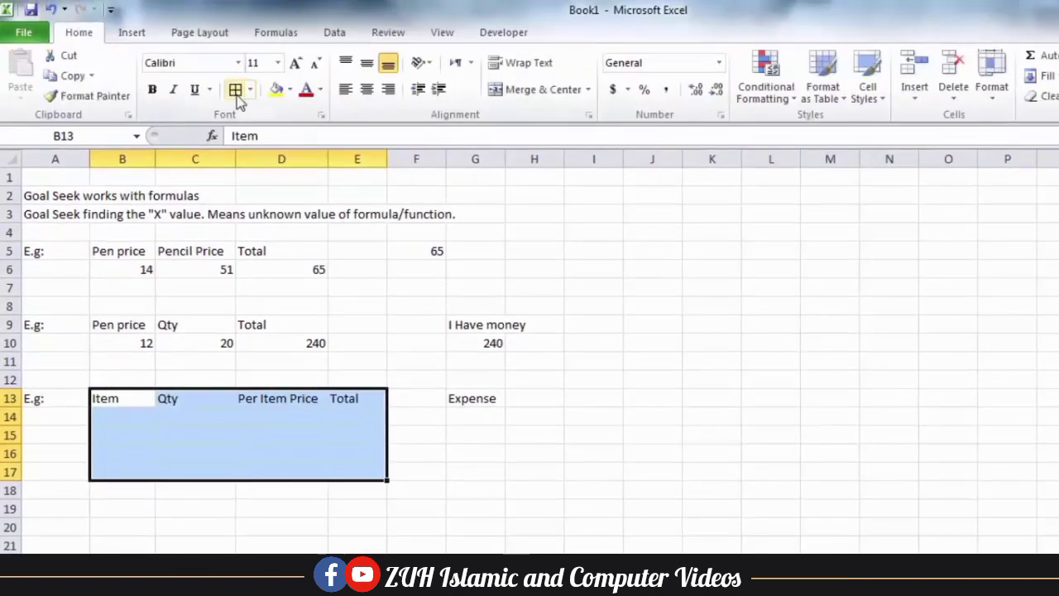
left_click(244, 61)
Fill row 14 with Mouse, 500, 205 and =C14*D14, giving 102500
left_click(135, 415)
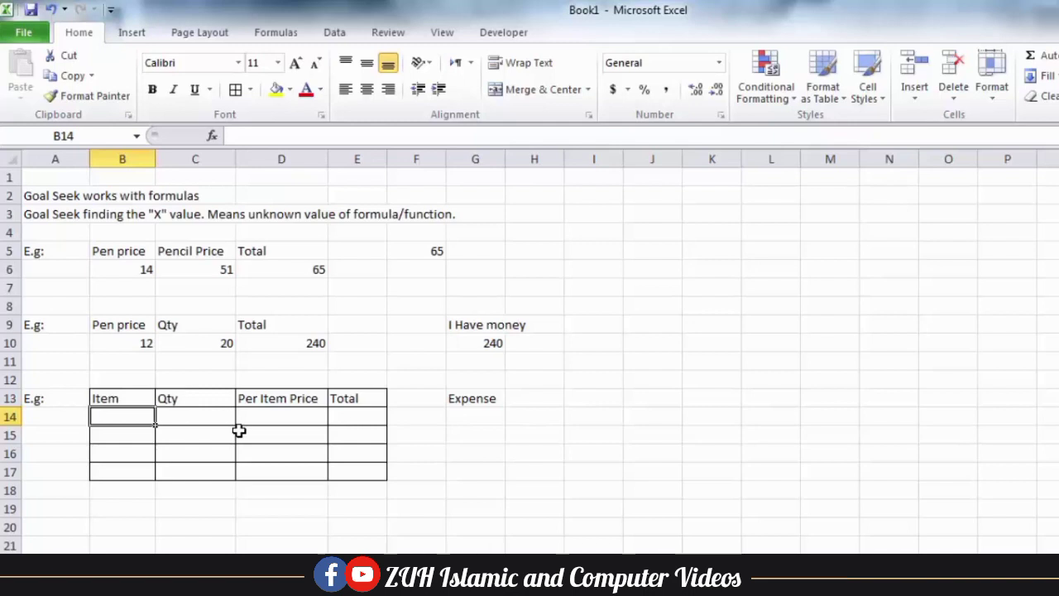
type("Mouse")
key("Tab")
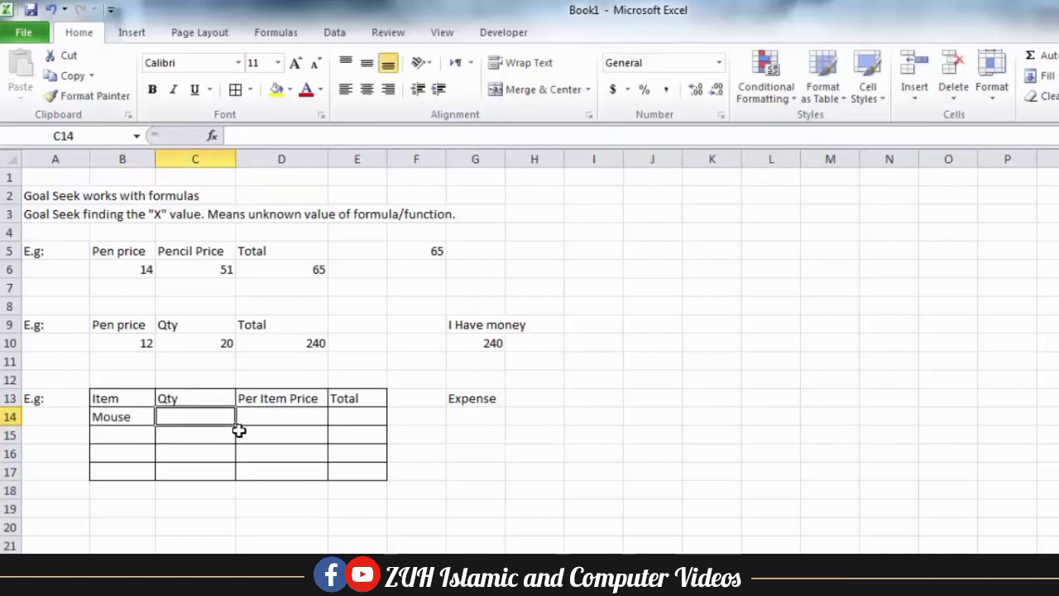
type("500")
key("Tab")
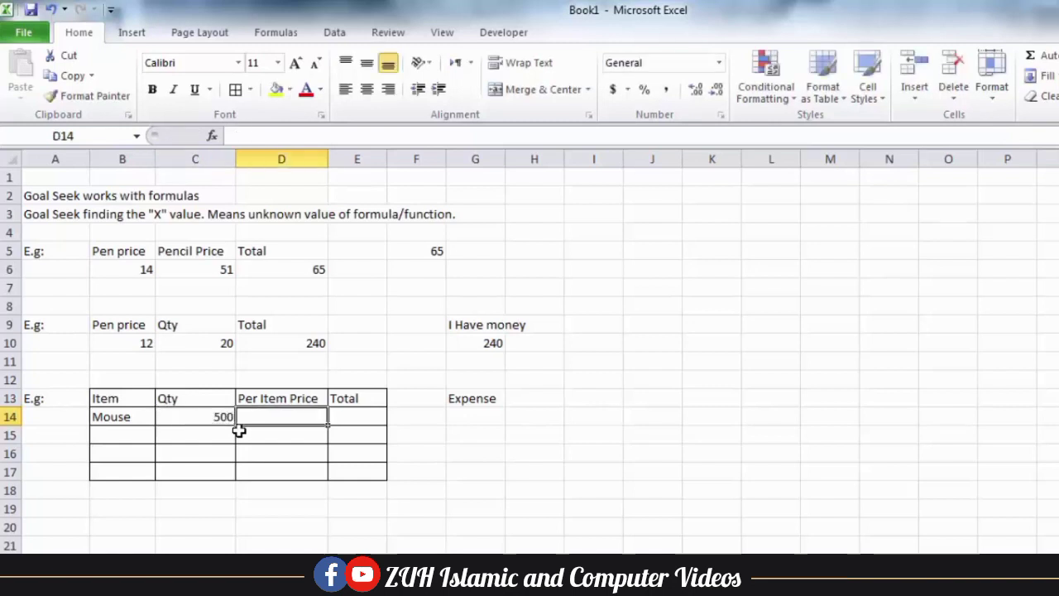
type("2")
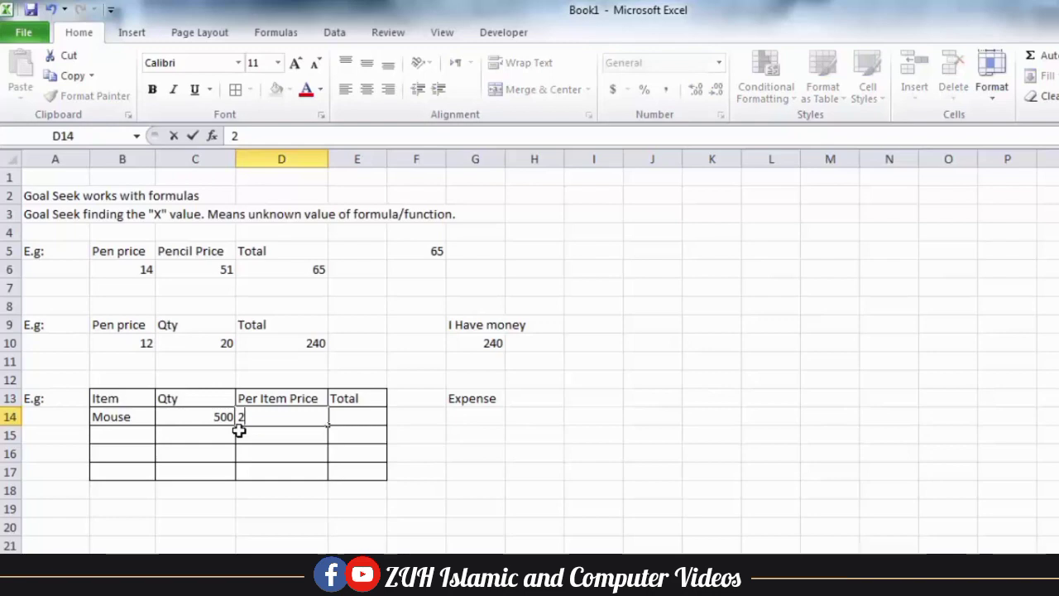
type("05")
key("Tab")
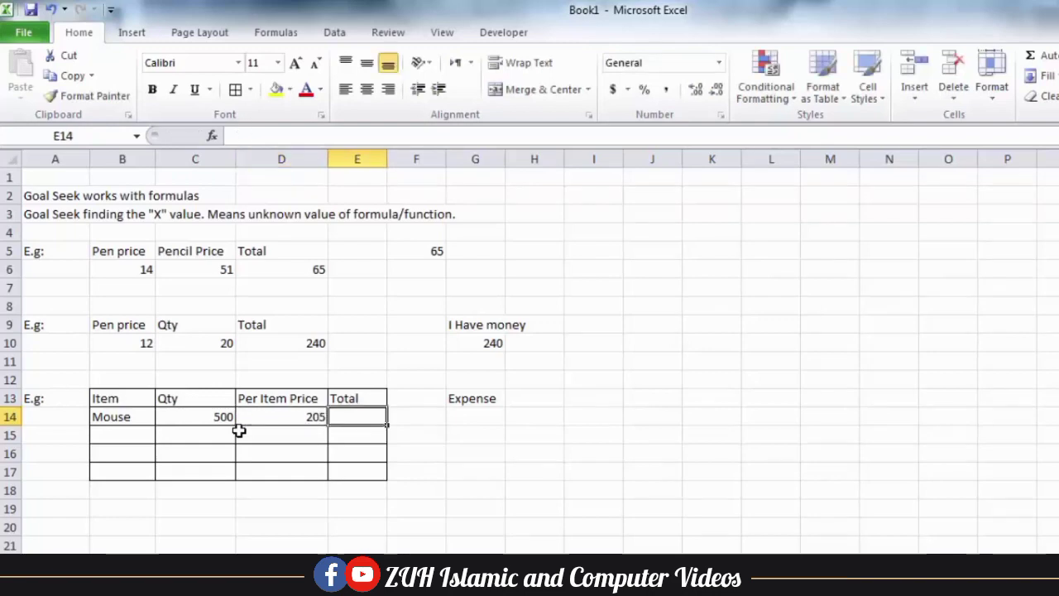
type("=")
left_click(236, 424)
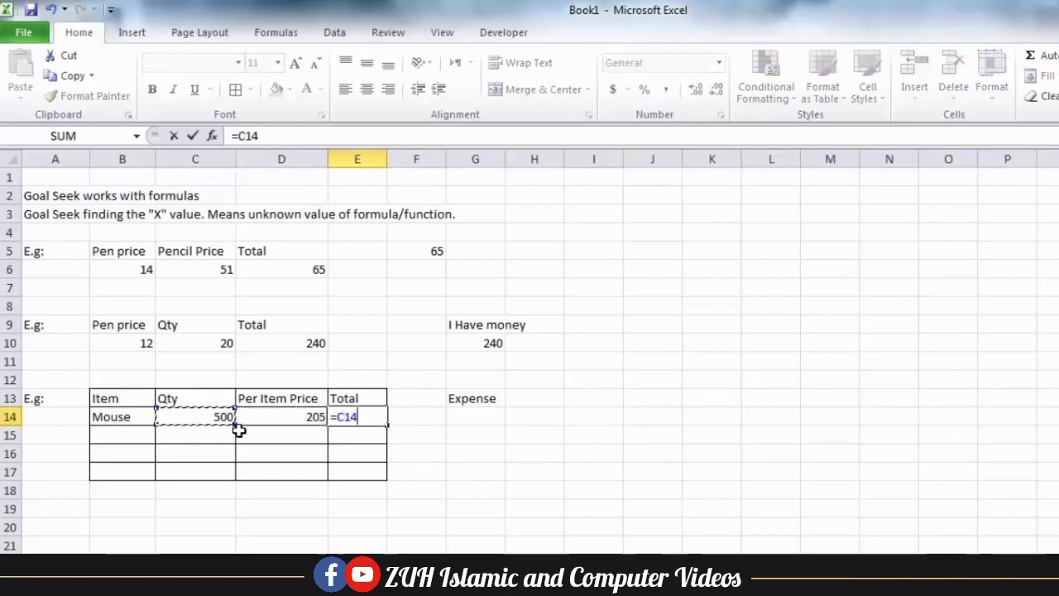
type("*")
left_click(239, 423)
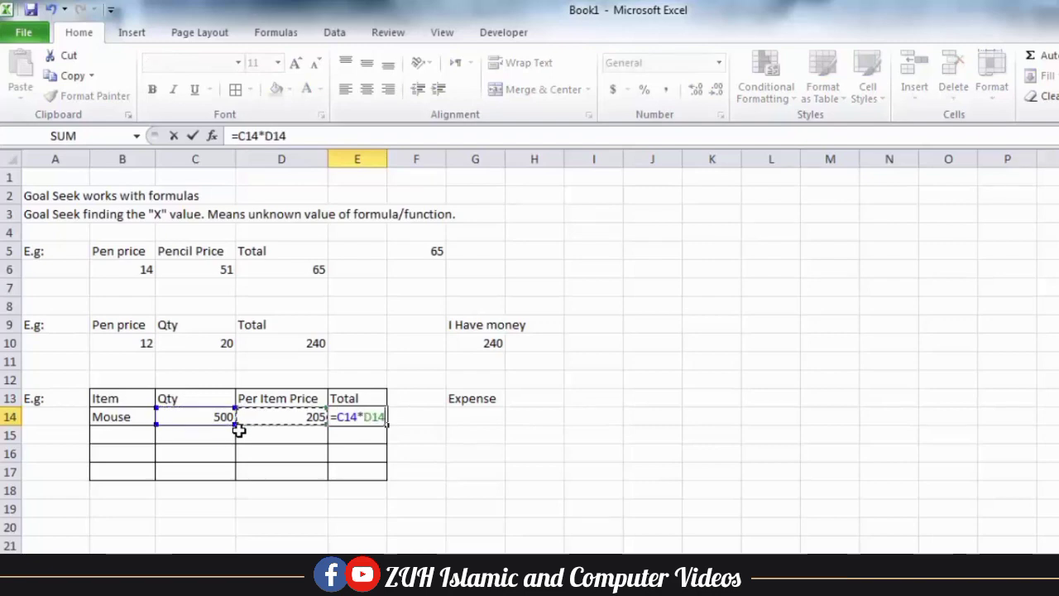
key("Return")
left_click(378, 424)
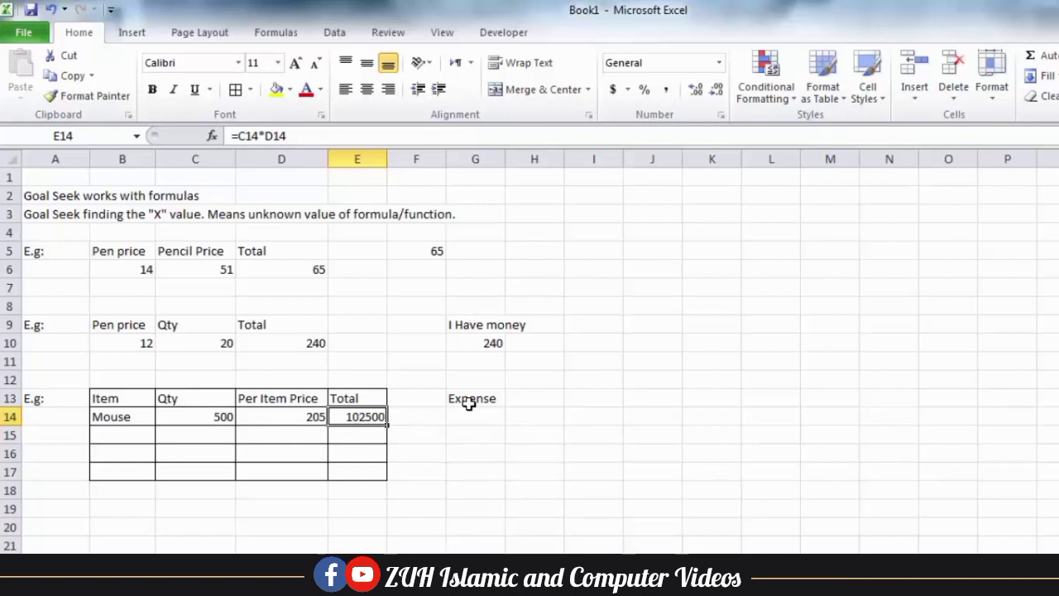
Apply All Borders to G13:G18 and enter Rent and Labour in G14:G15
left_click_drag(468, 403, 471, 496)
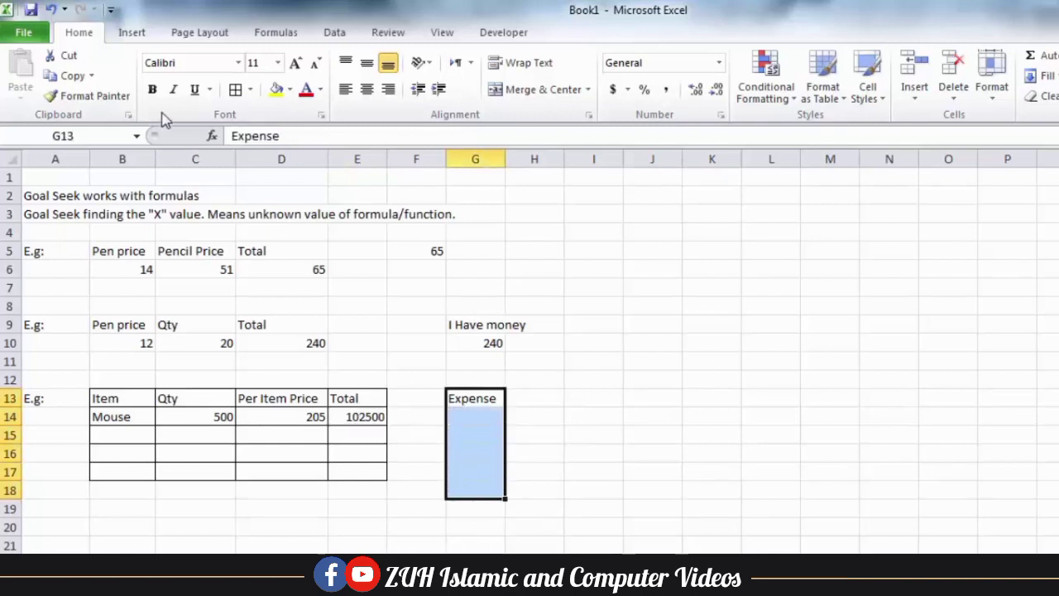
left_click(237, 91)
left_click(463, 419)
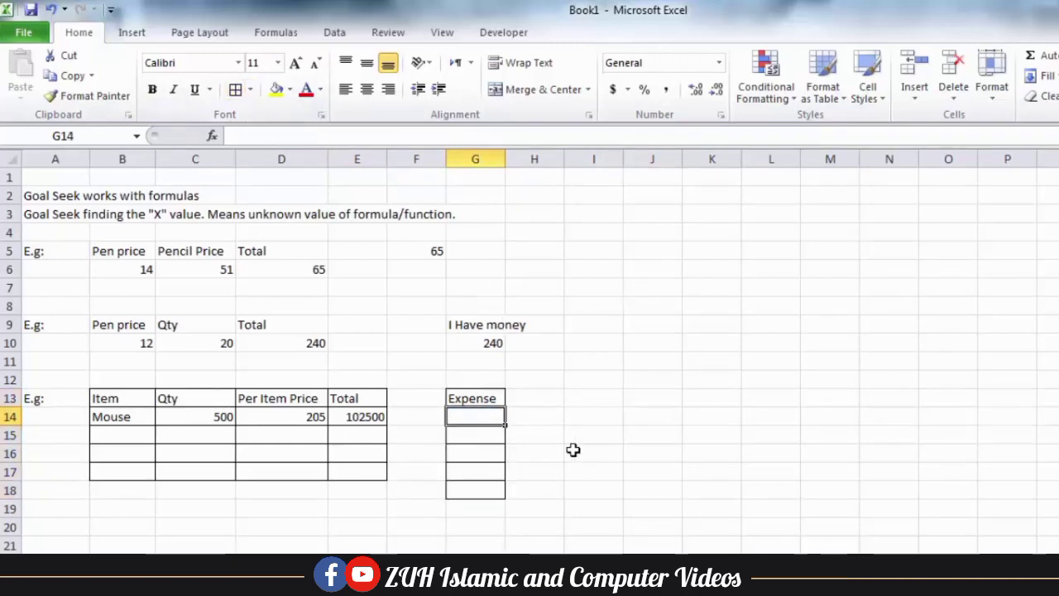
type("Rent")
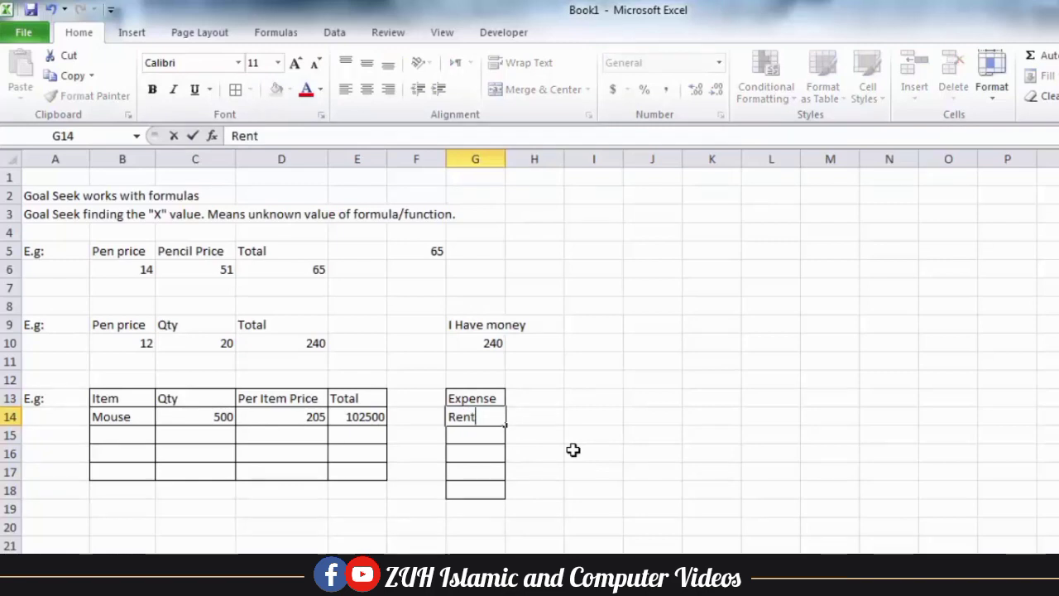
key("Return")
type("L")
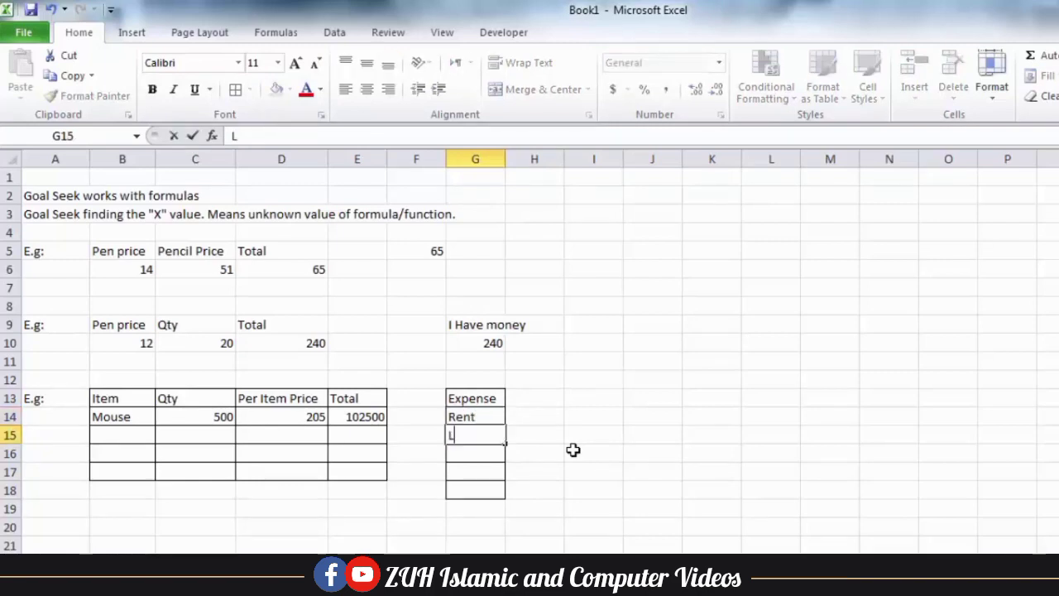
type("abour")
key("Return")
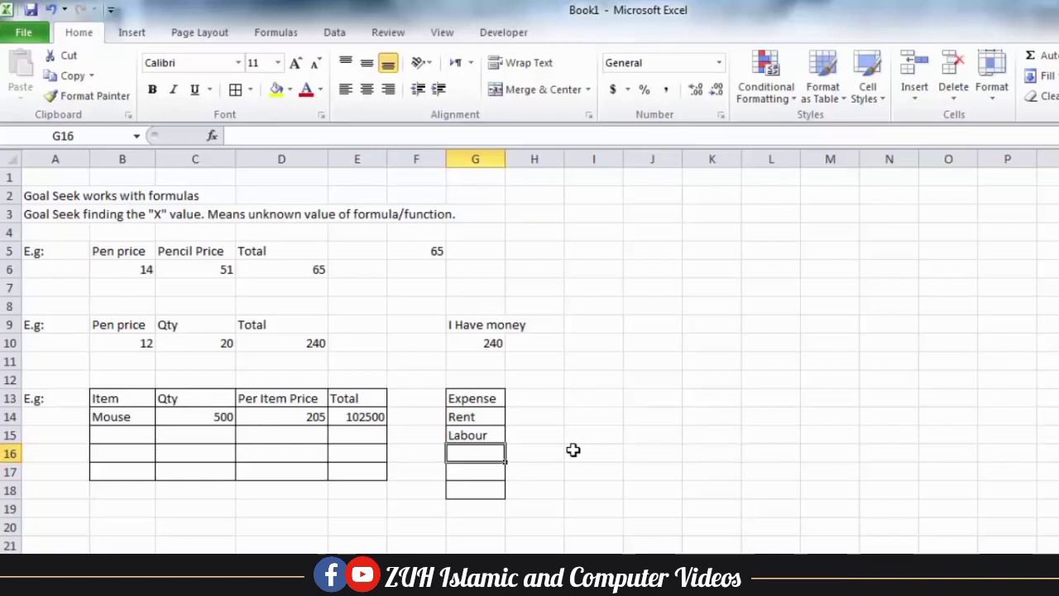
List Food, Drink and Profit in G16:G18
type("Food")
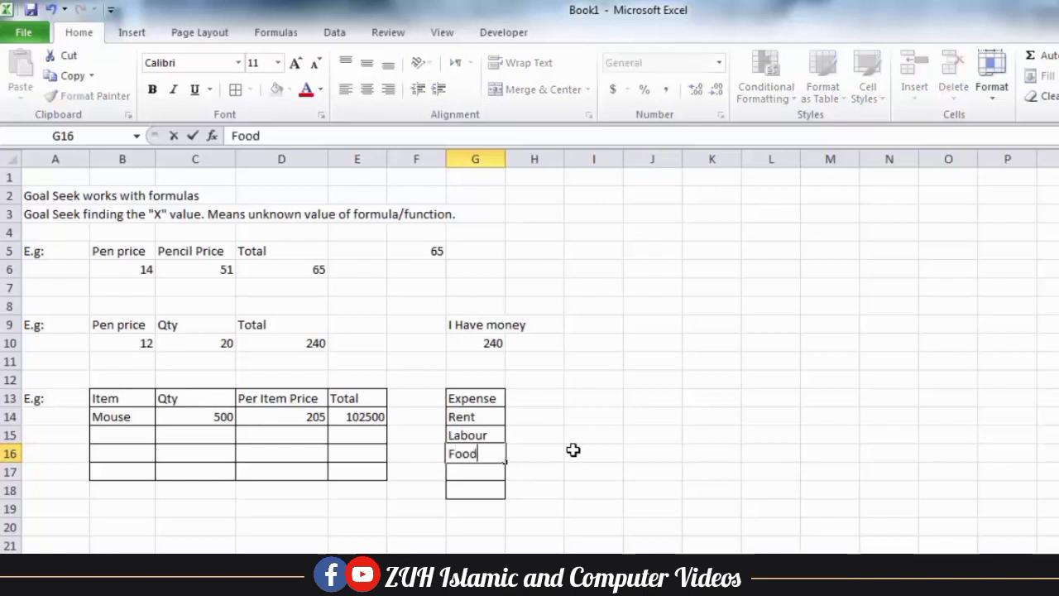
key("Return")
type("ink")
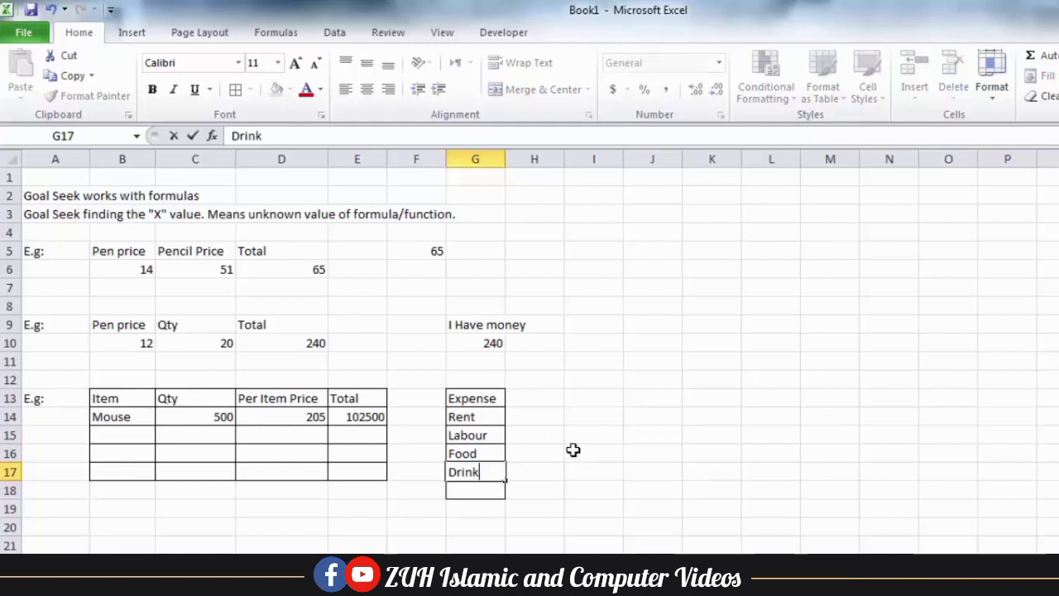
key("Return")
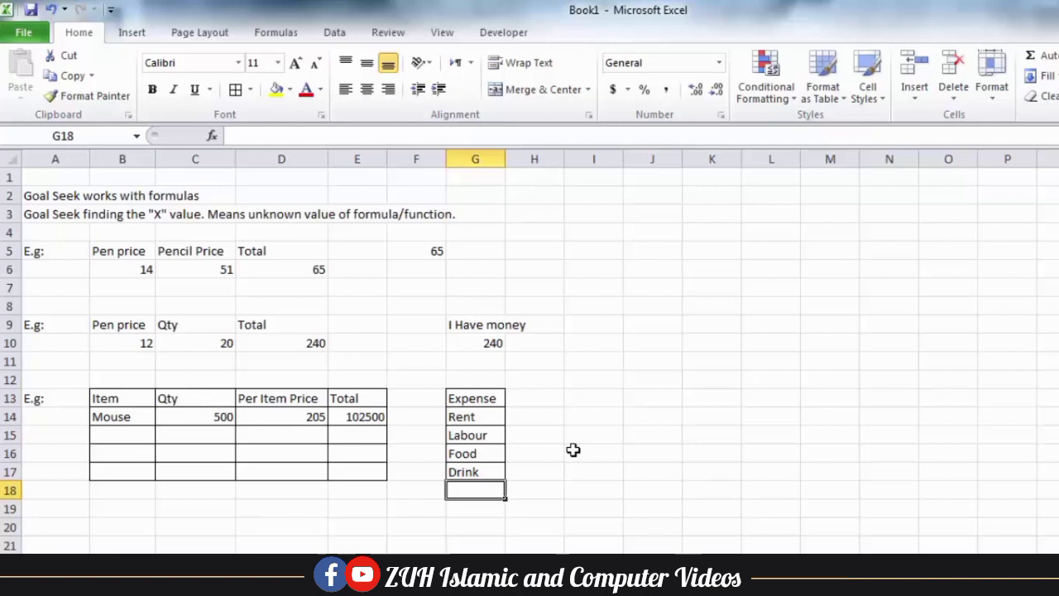
type("Profi")
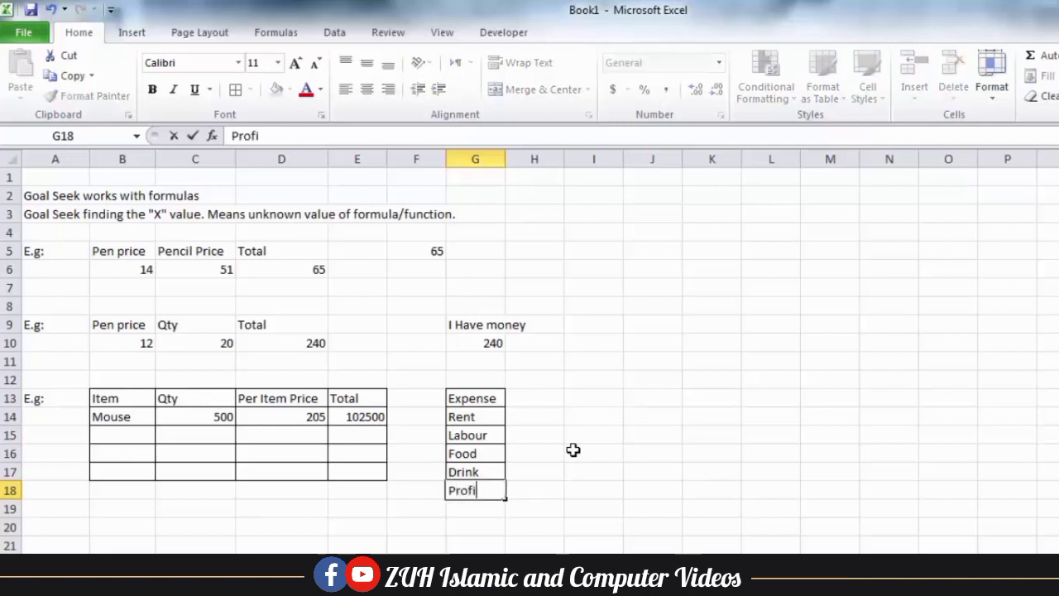
key("Tab")
key("Up")
key("Up")
key("Up")
key("Up")
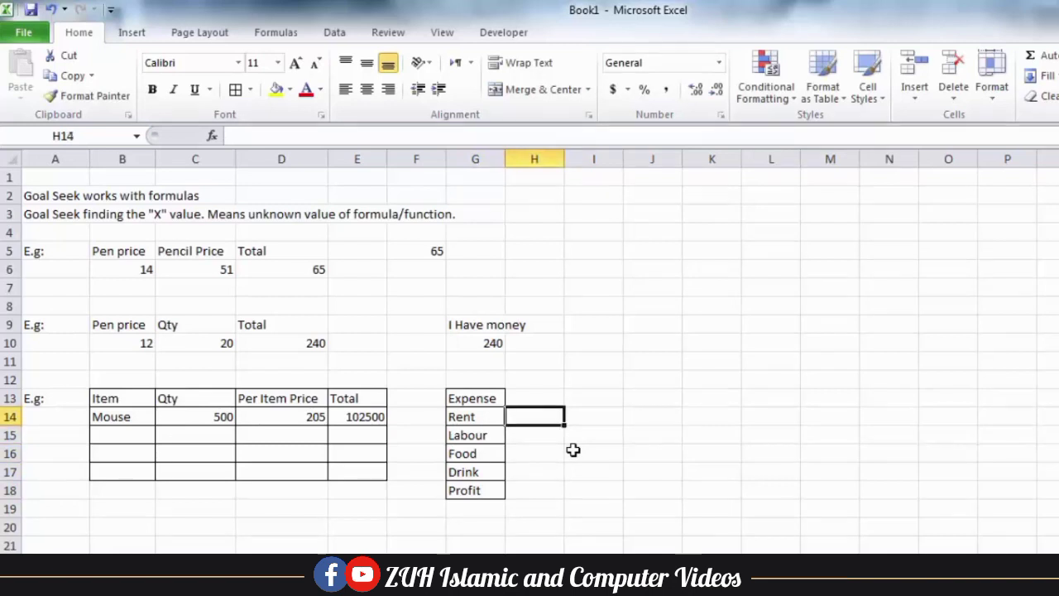
Enter expense amounts 5000, 2000, 1500, 500, 10000 and AutoSum them to 19000 in H19
type("5000")
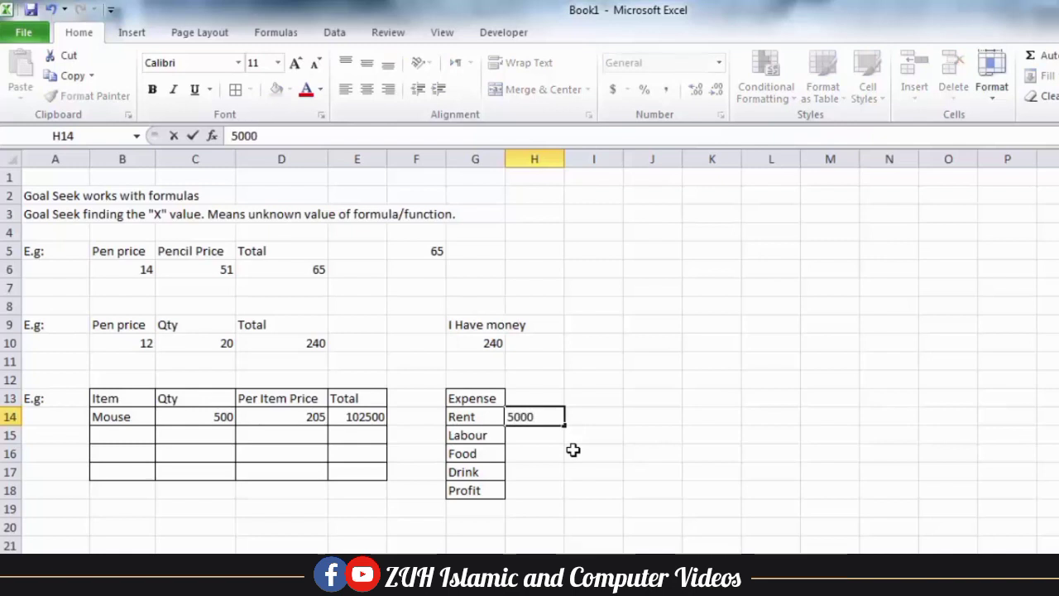
key("Return")
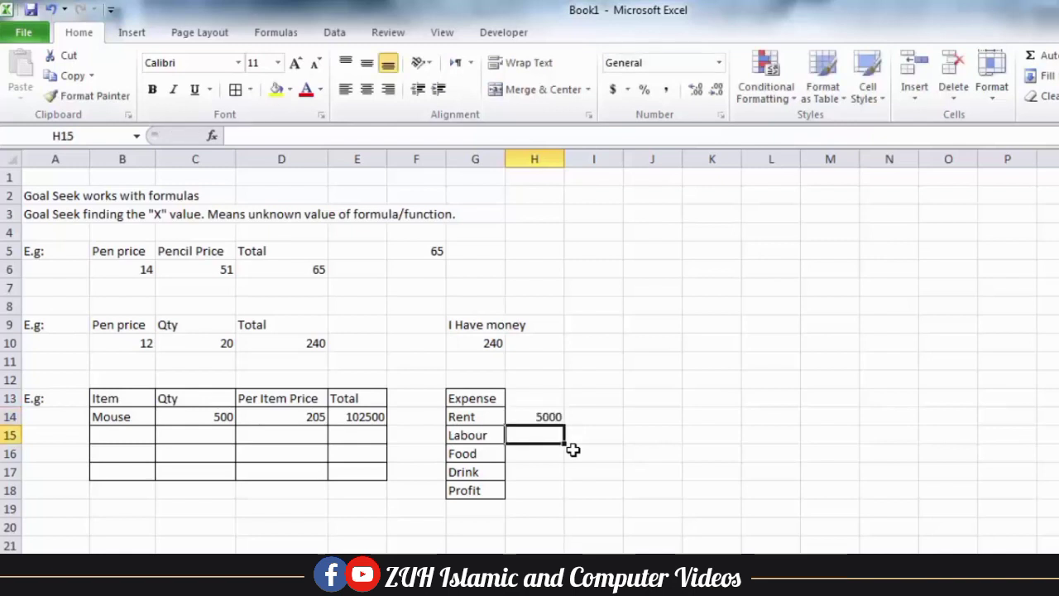
type("2000")
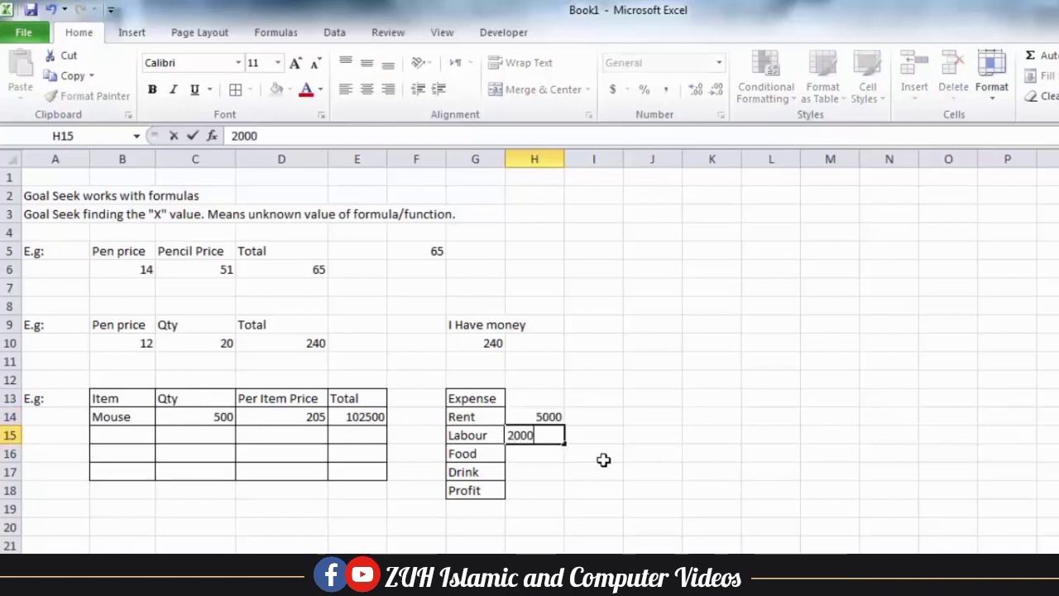
key("Return")
type("1500")
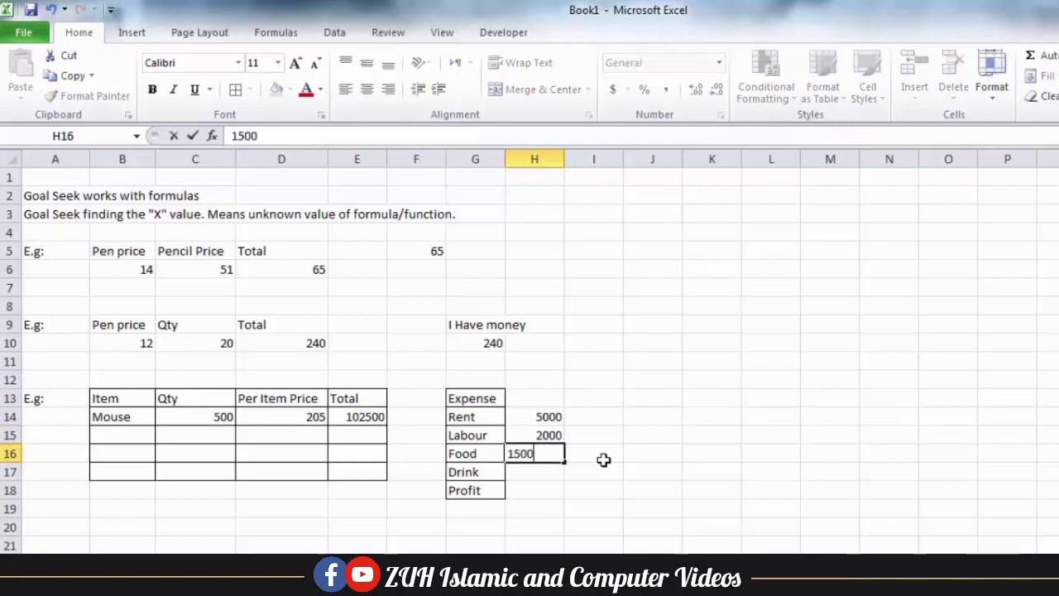
key("Return")
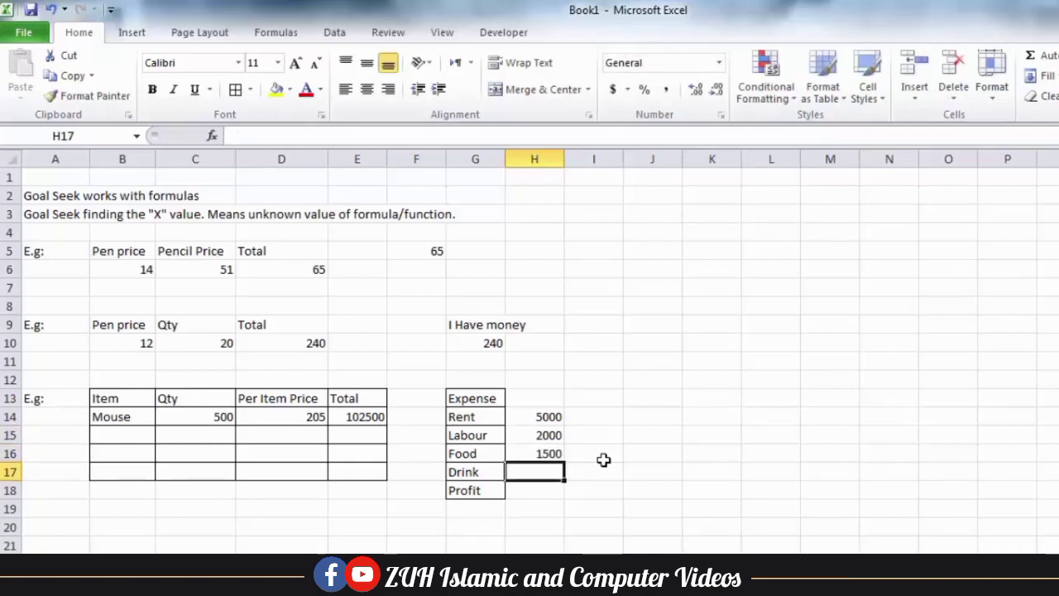
type("500")
key("Return")
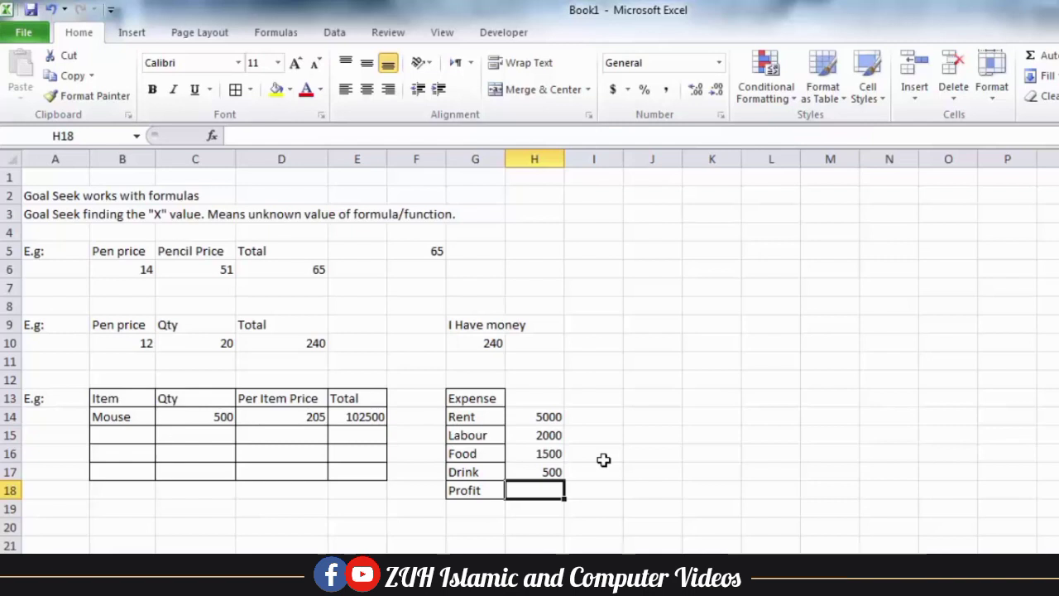
type("1000")
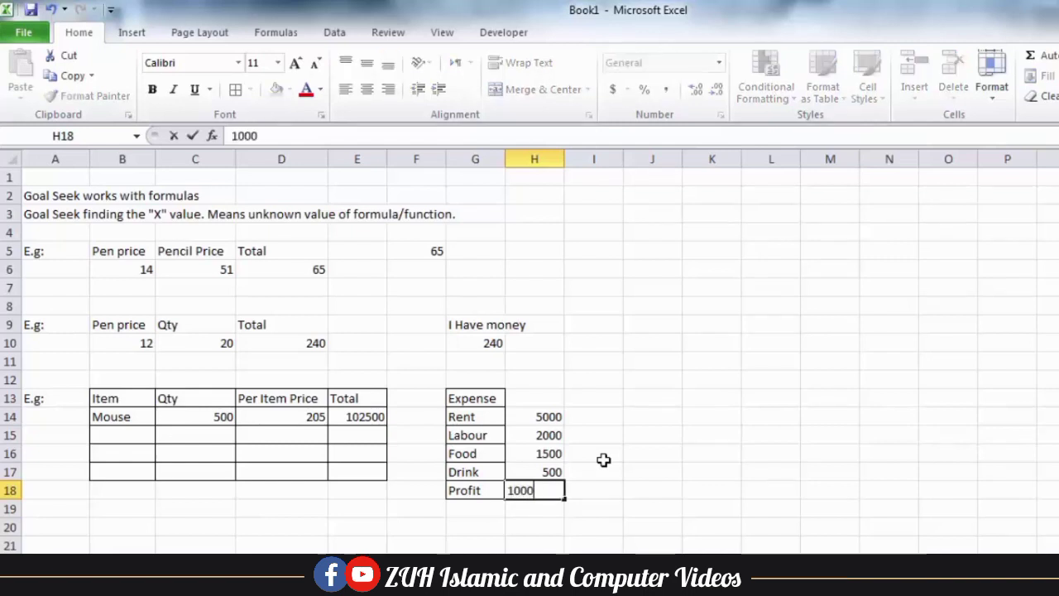
type("0")
key("Return")
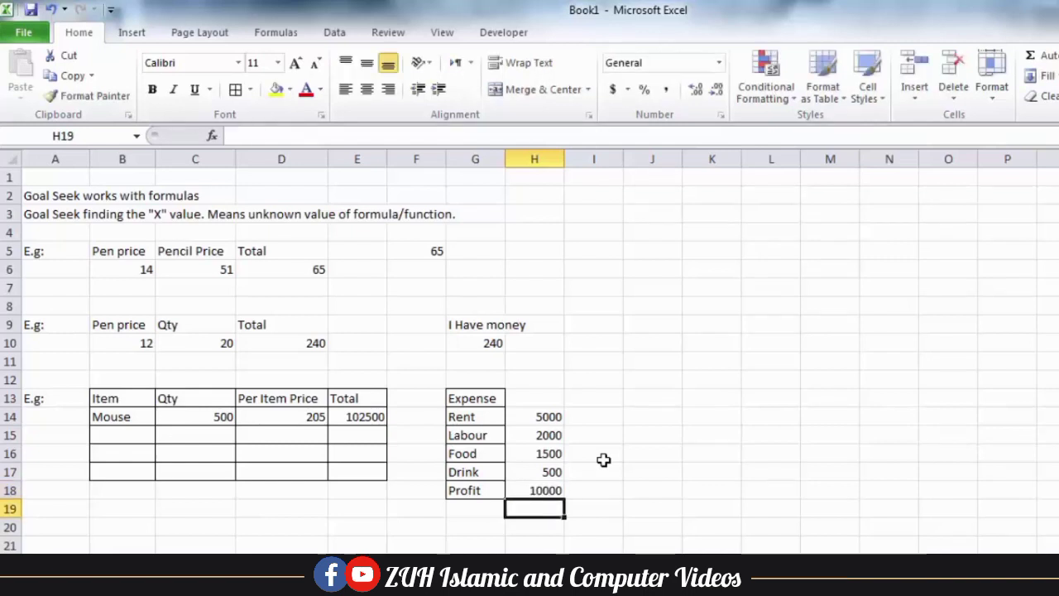
key("alt+equal")
key("ctrl+Return")
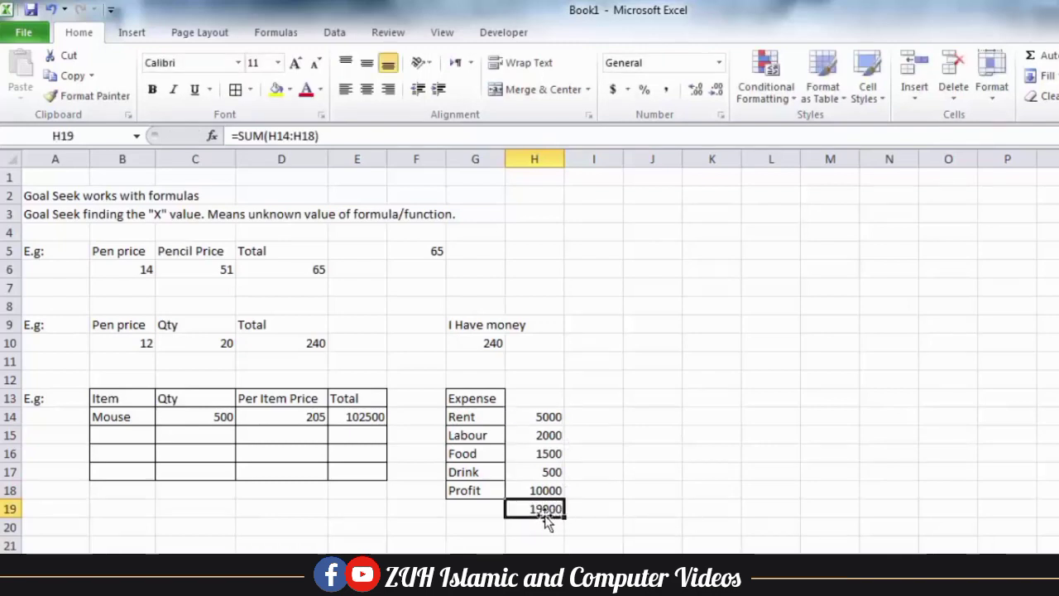
Compute =E14+H19 in I19 to get 121500, then clear that cell
left_click(597, 506)
type("=")
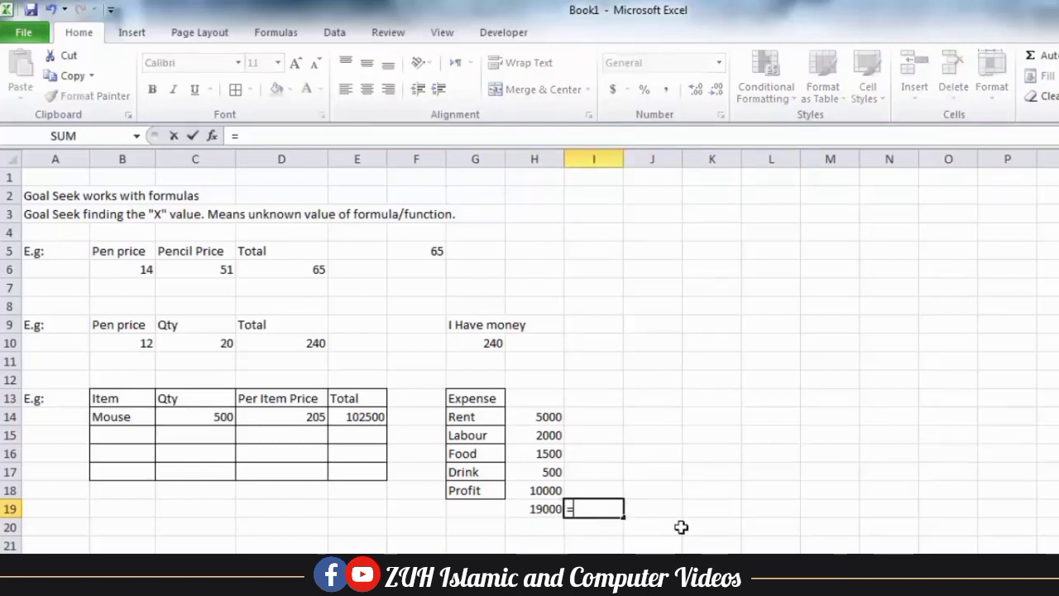
left_click(373, 416)
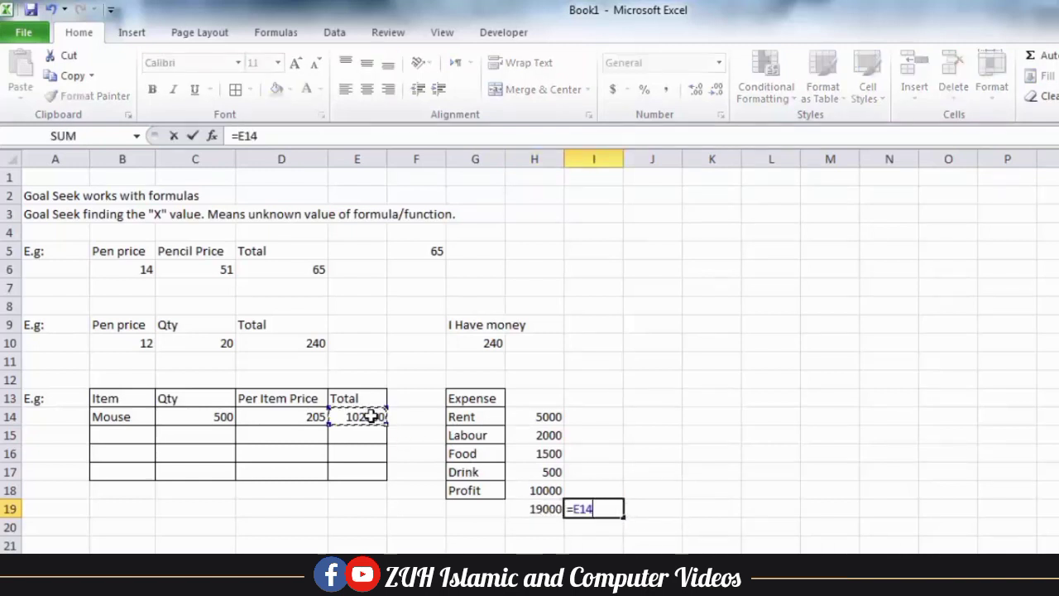
type("+")
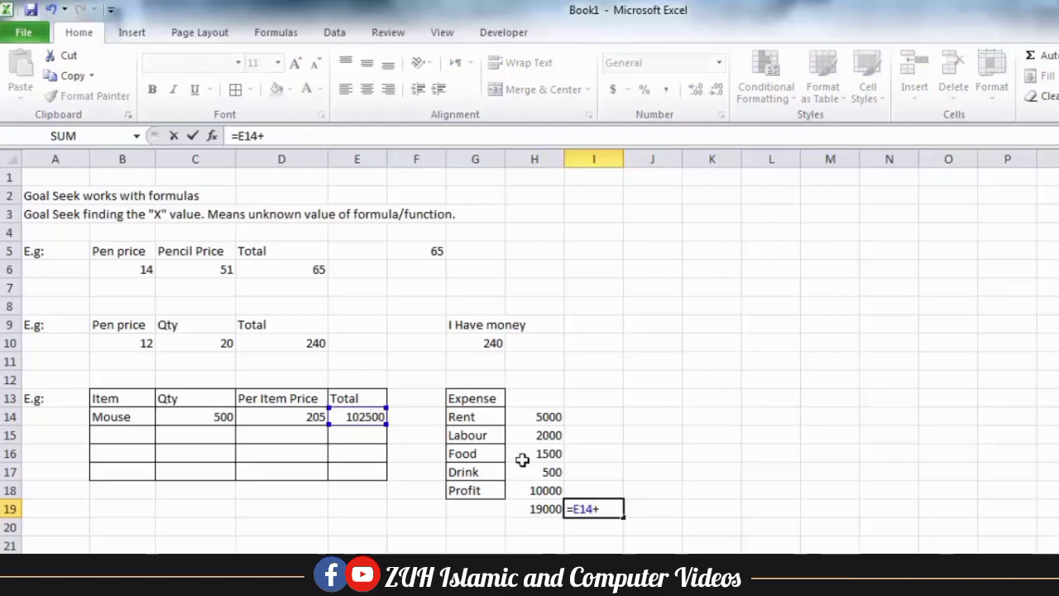
left_click(534, 510)
key("Return")
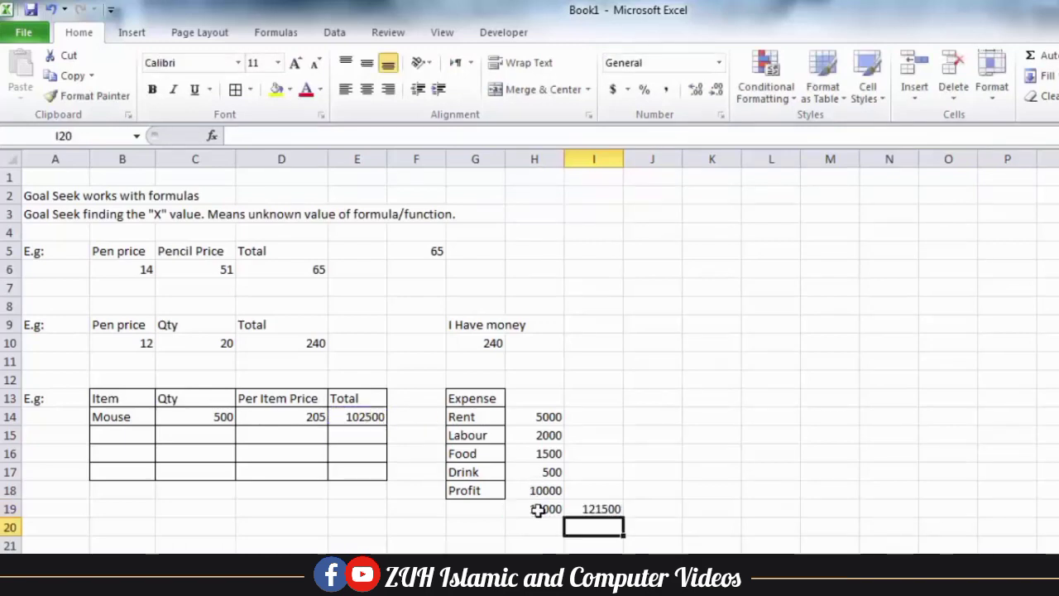
left_click(609, 507)
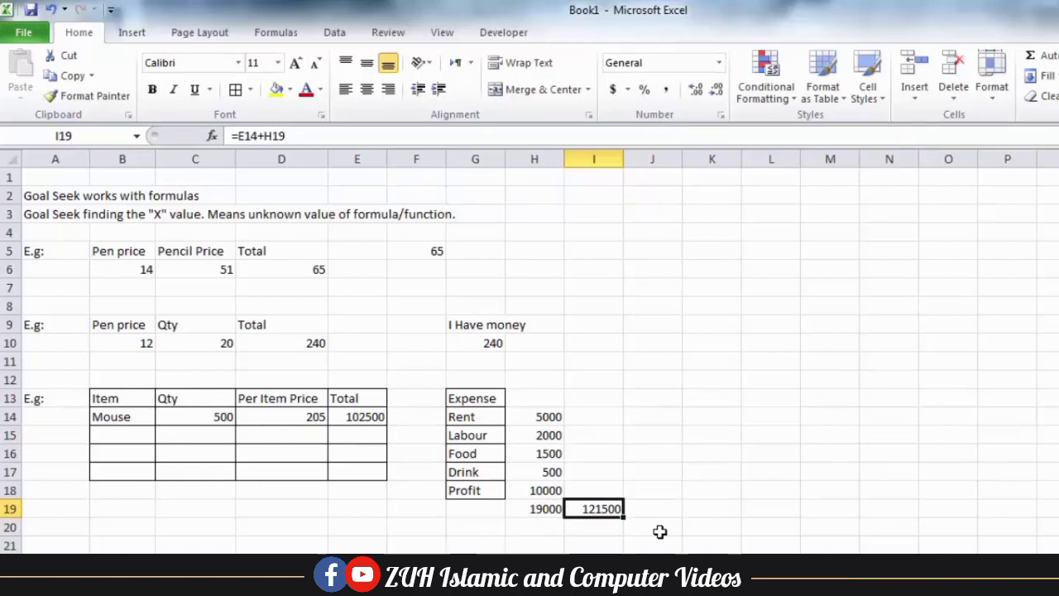
key("Delete")
Enter 121500 as a fixed target value in I20
key("Return")
type("1")
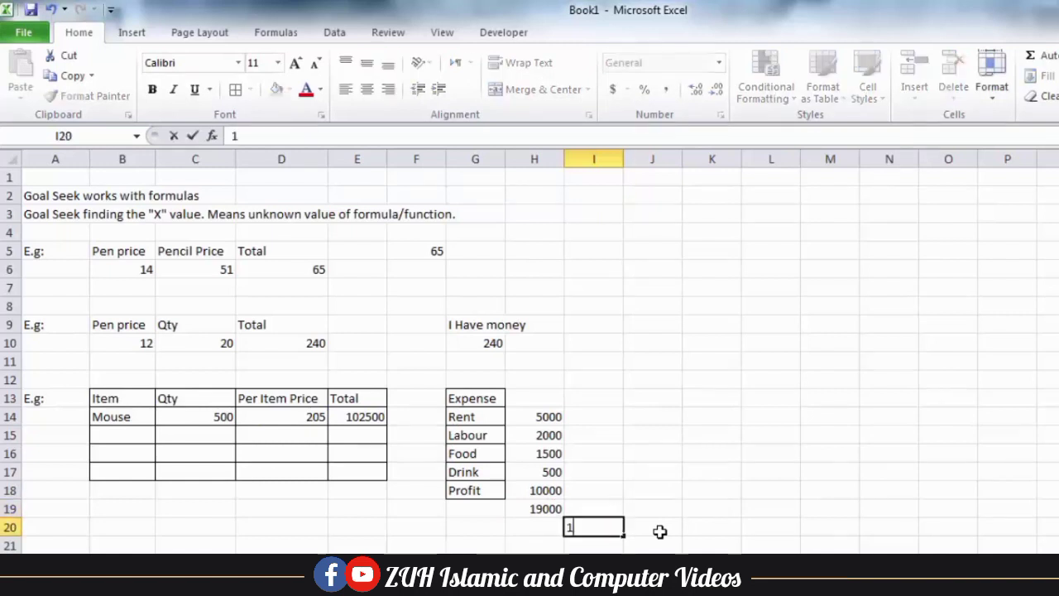
type("21500")
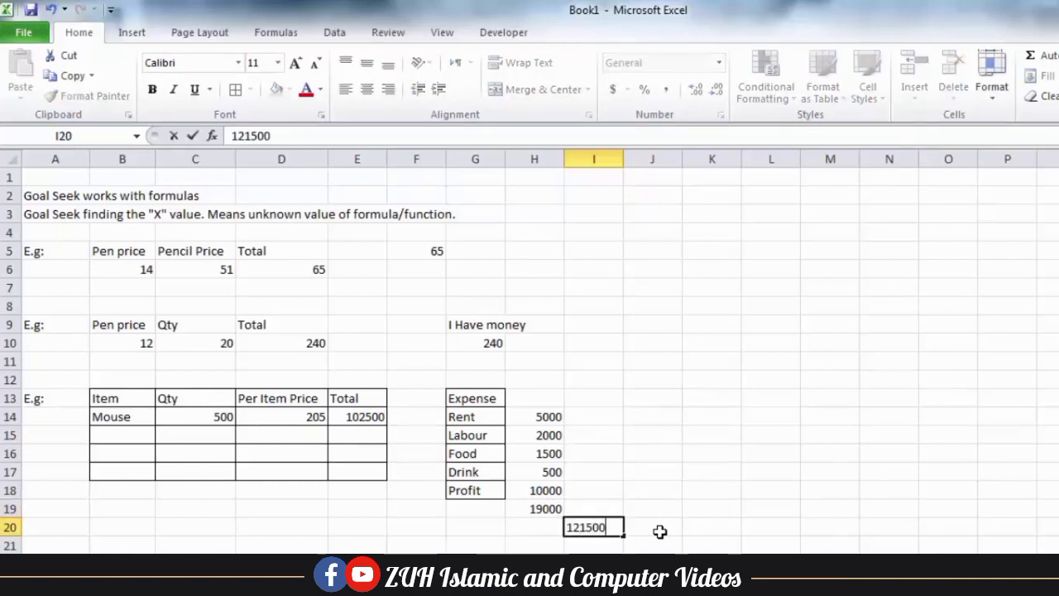
key("Return")
left_click(594, 526)
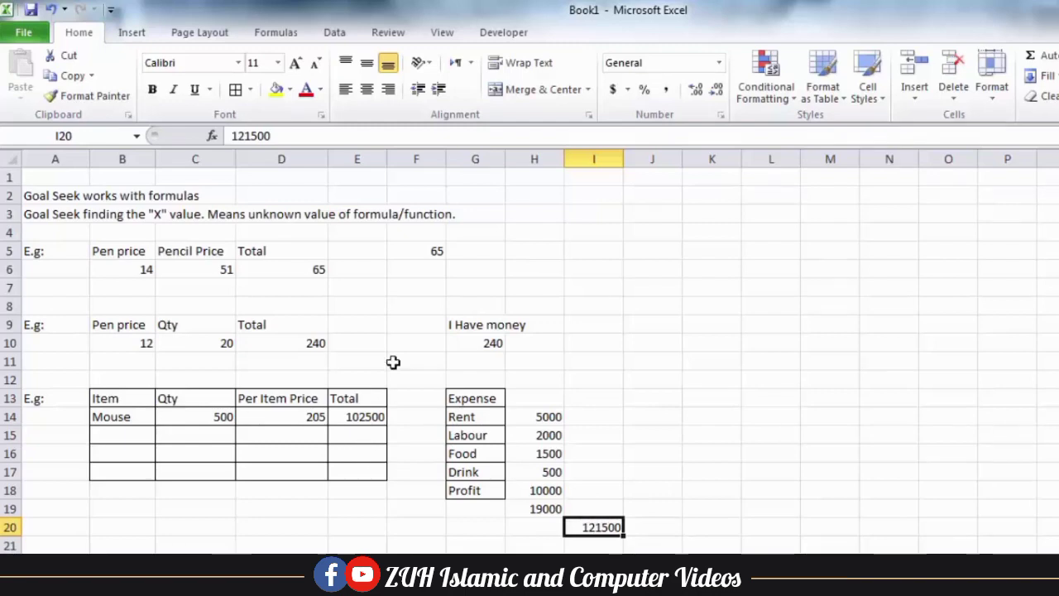
left_click(343, 31)
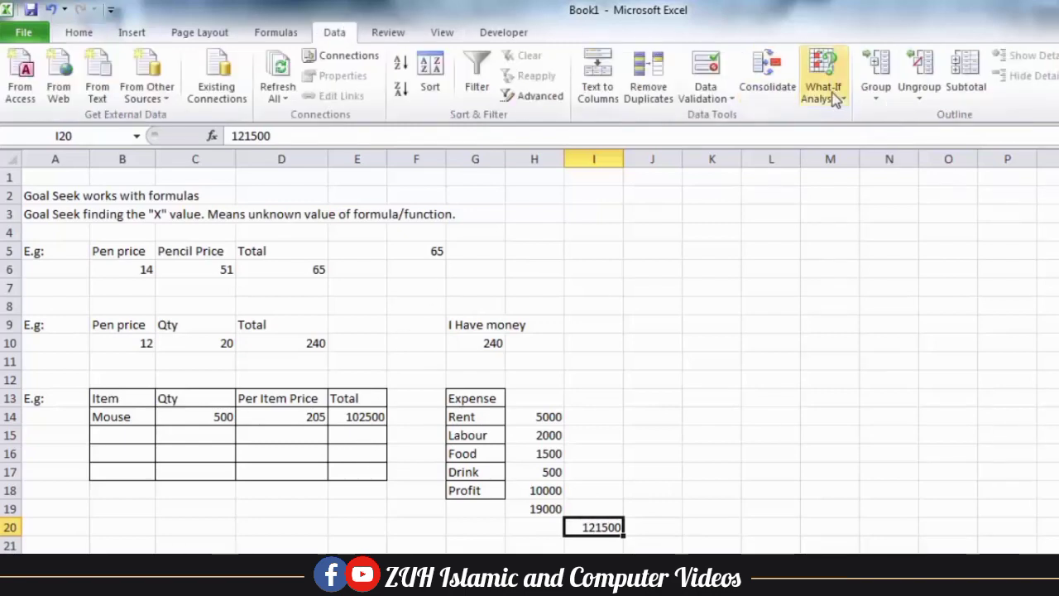
Set up Goal Seek to bring E14 to 121500 by changing the per-item price D14
left_click(823, 90)
left_click(857, 139)
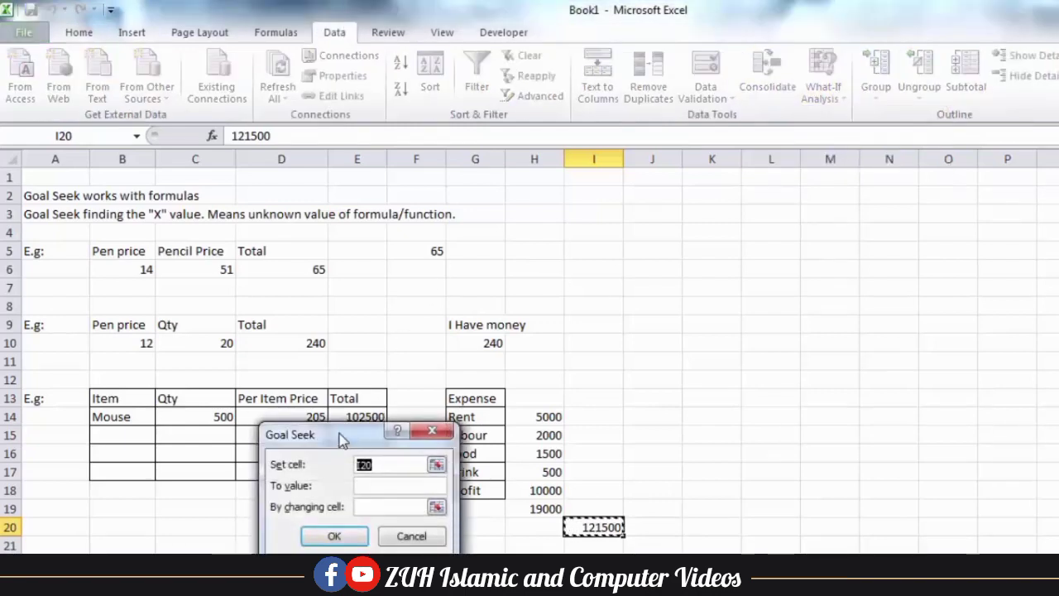
left_click_drag(343, 437, 662, 279)
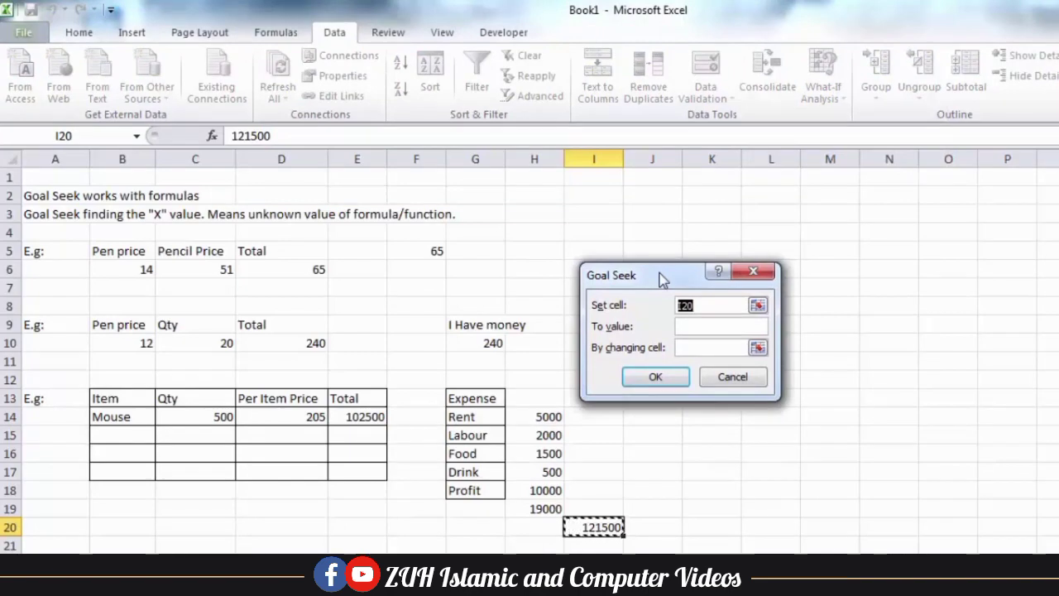
left_click(374, 418)
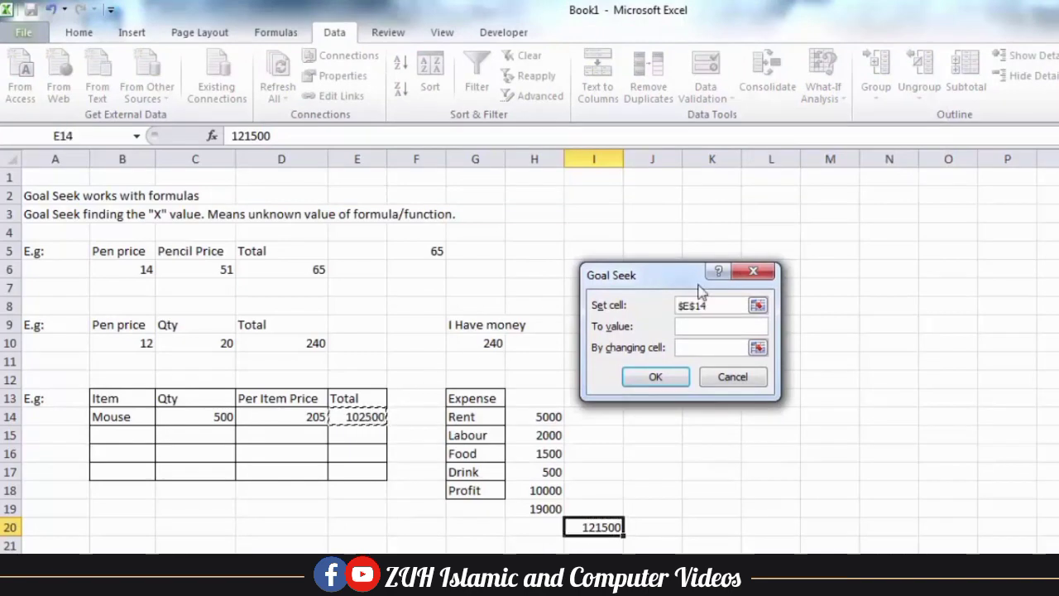
left_click(701, 329)
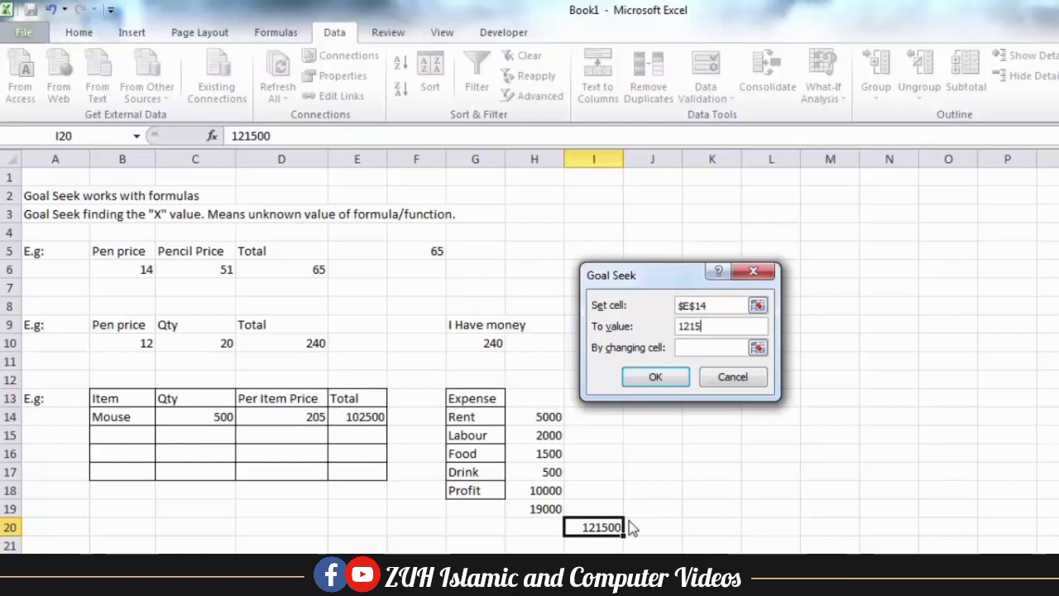
left_click(688, 347)
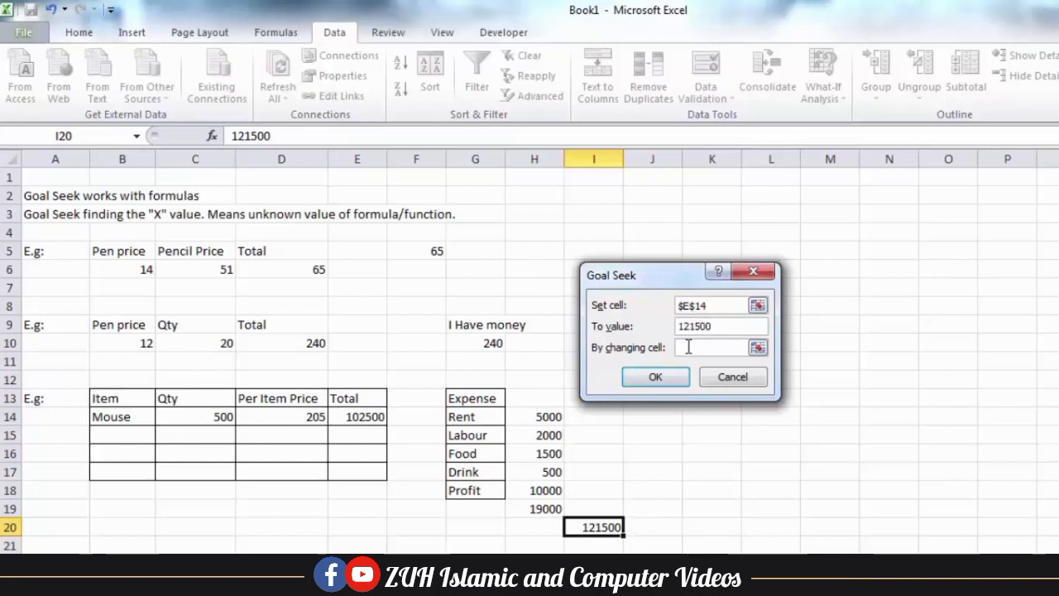
left_click(281, 416)
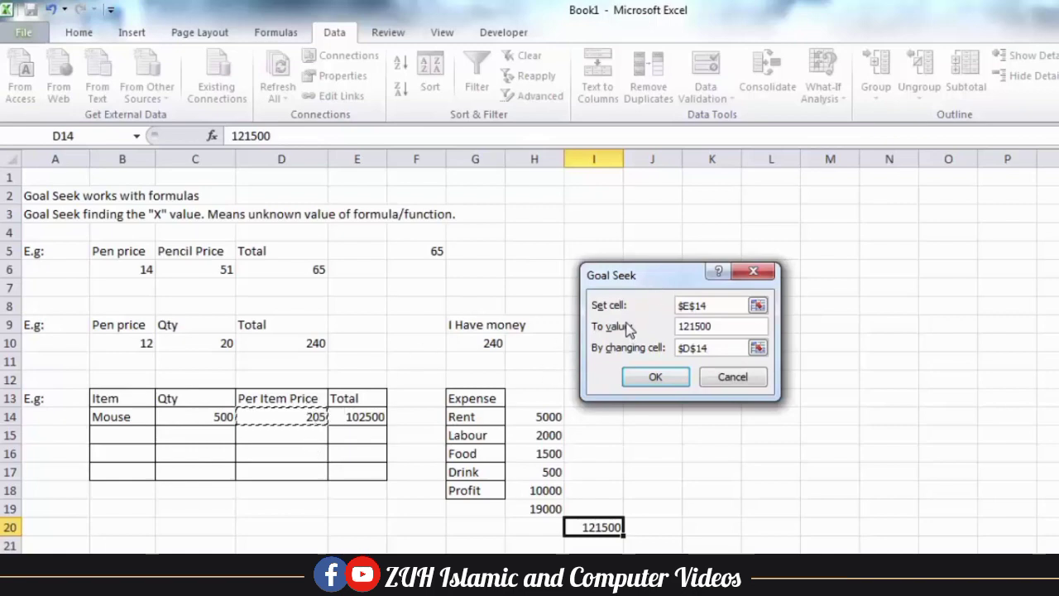
Run Goal Seek and keep its solution, a Mouse per-item price of 243
left_click(656, 381)
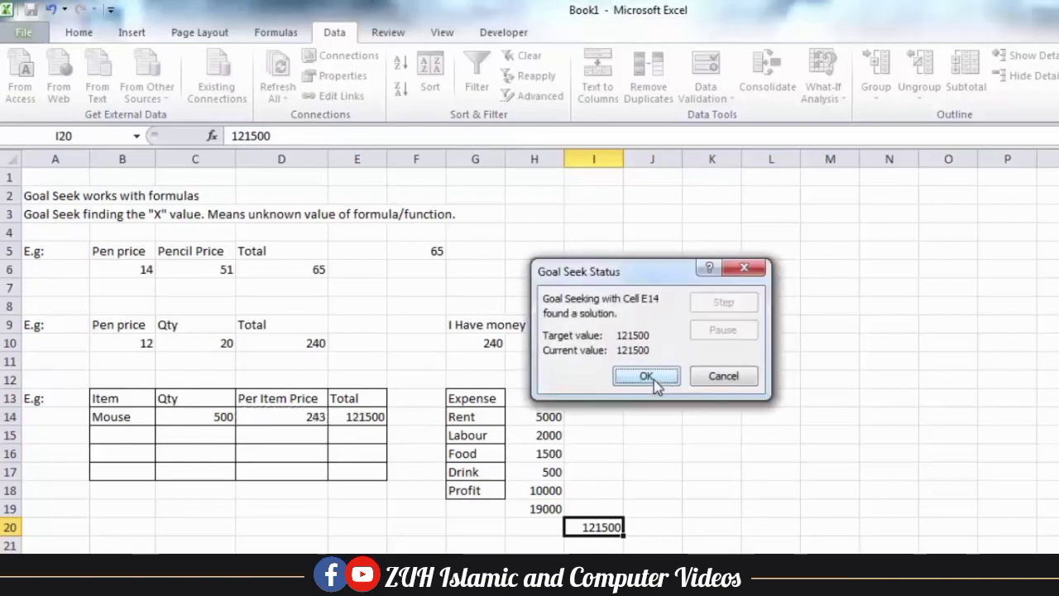
left_click_drag(631, 277, 345, 483)
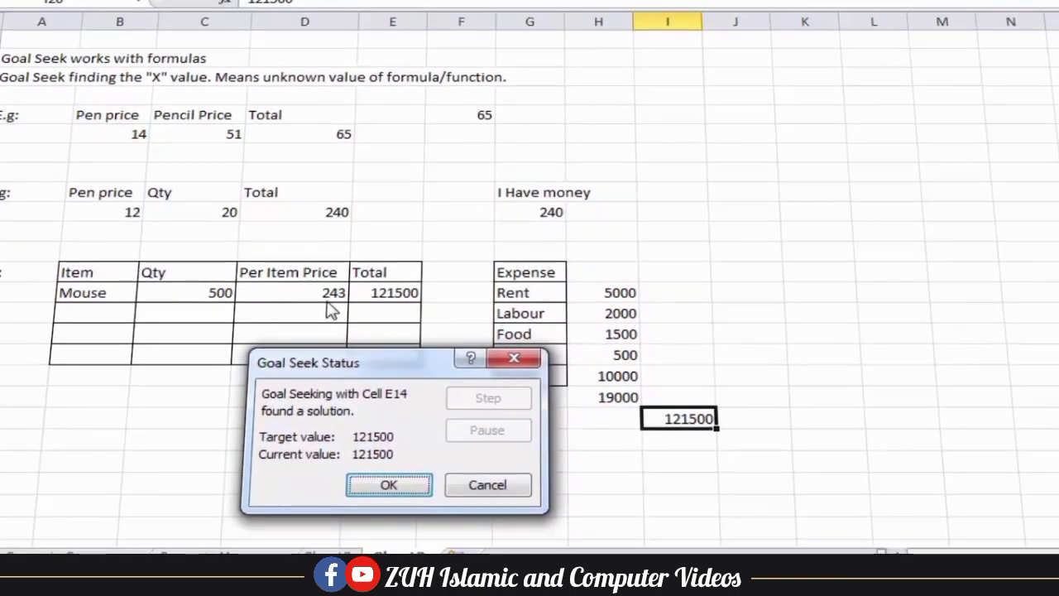
left_click(386, 485)
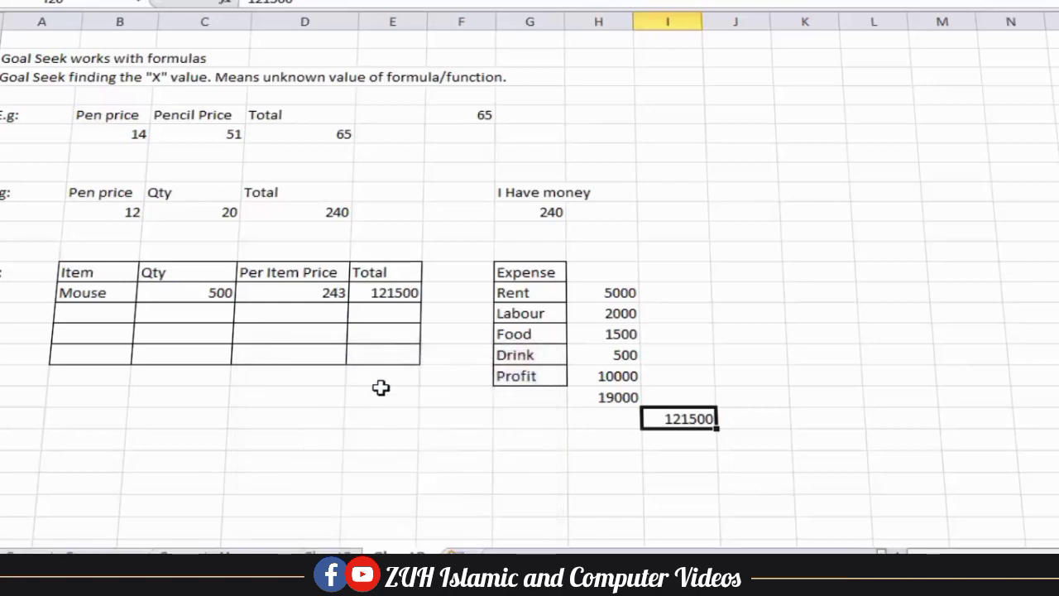
left_click(379, 293)
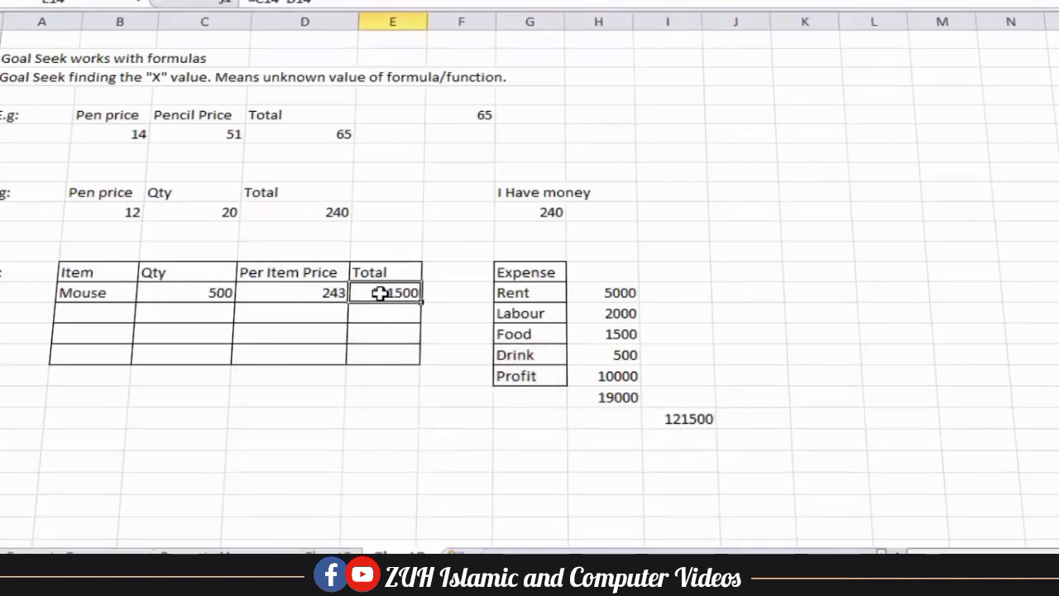
left_click(318, 295)
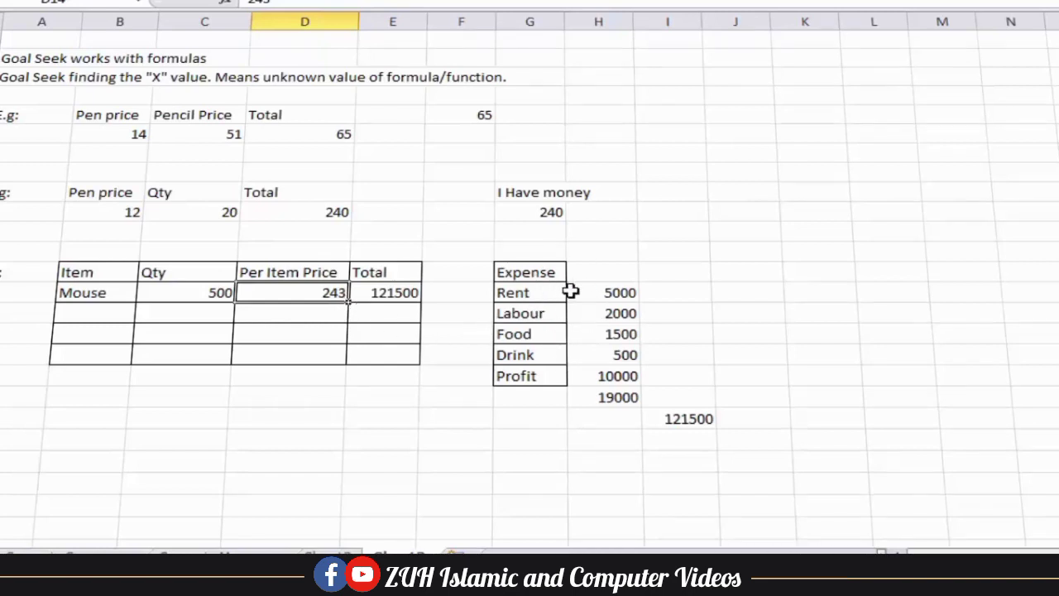
left_click_drag(526, 377, 627, 376)
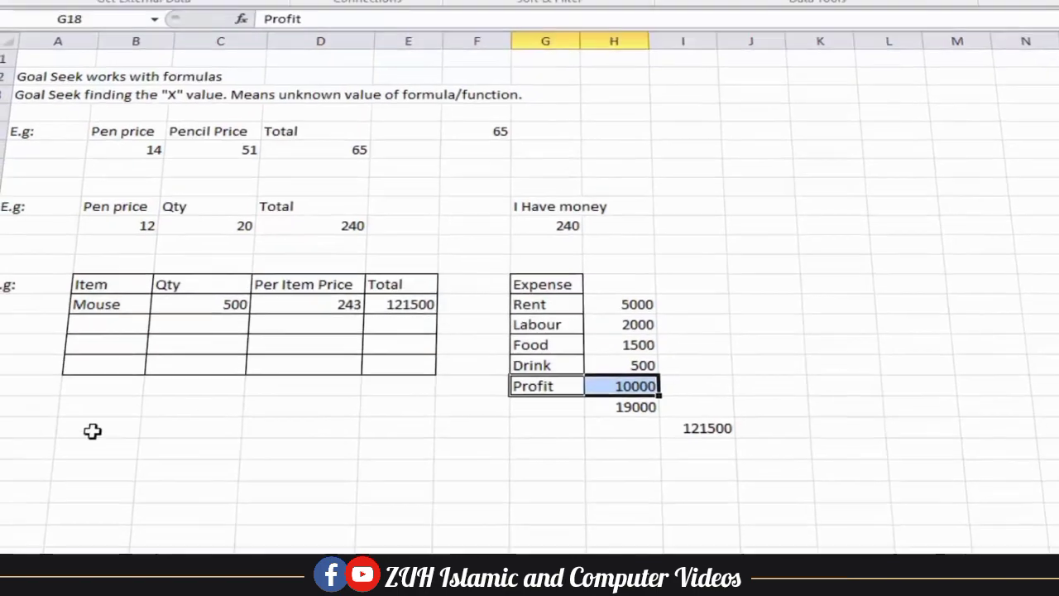
Add an 'E.g' row with headers Name, Work Hours, Over time Hours, Per hour, Total
left_click(33, 439)
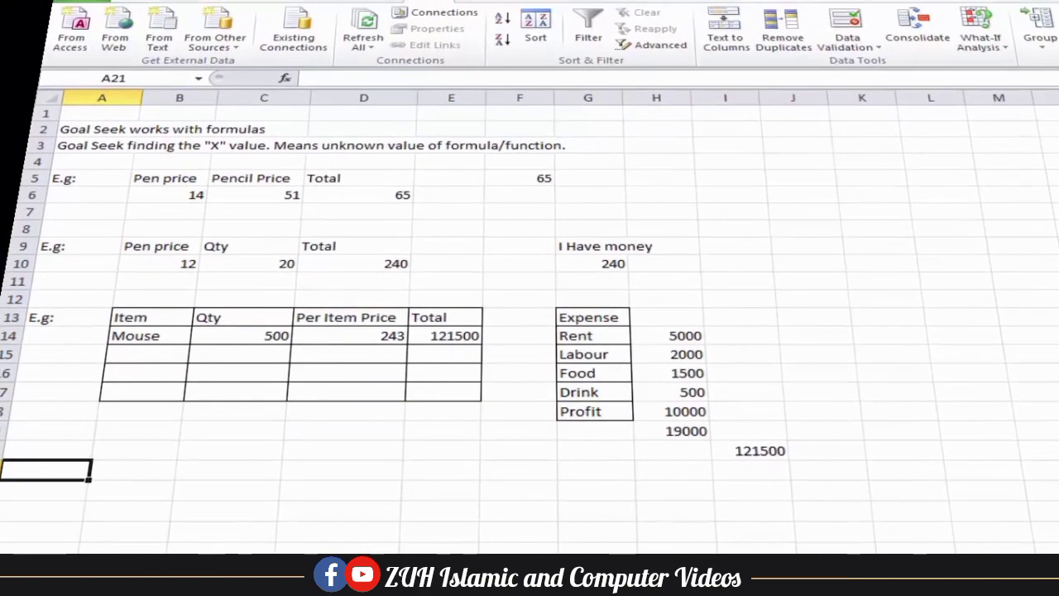
type("E.g:")
key("Tab")
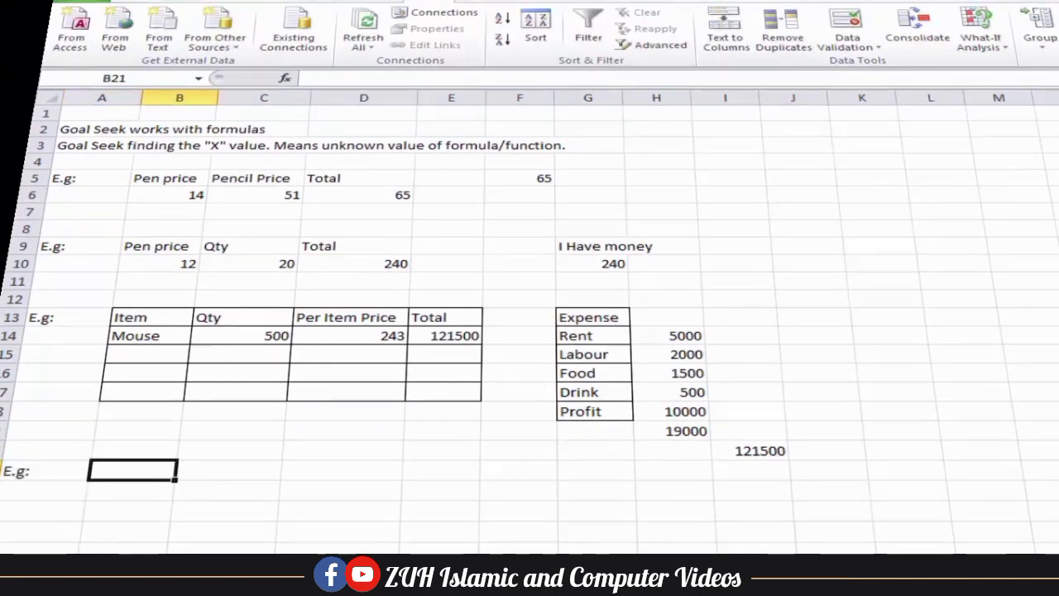
type("Name")
key("Tab")
type("Work Hours")
key("Tab")
type("Over time Hours")
key("Tab")
type("Per hour")
key("Tab")
type("Total")
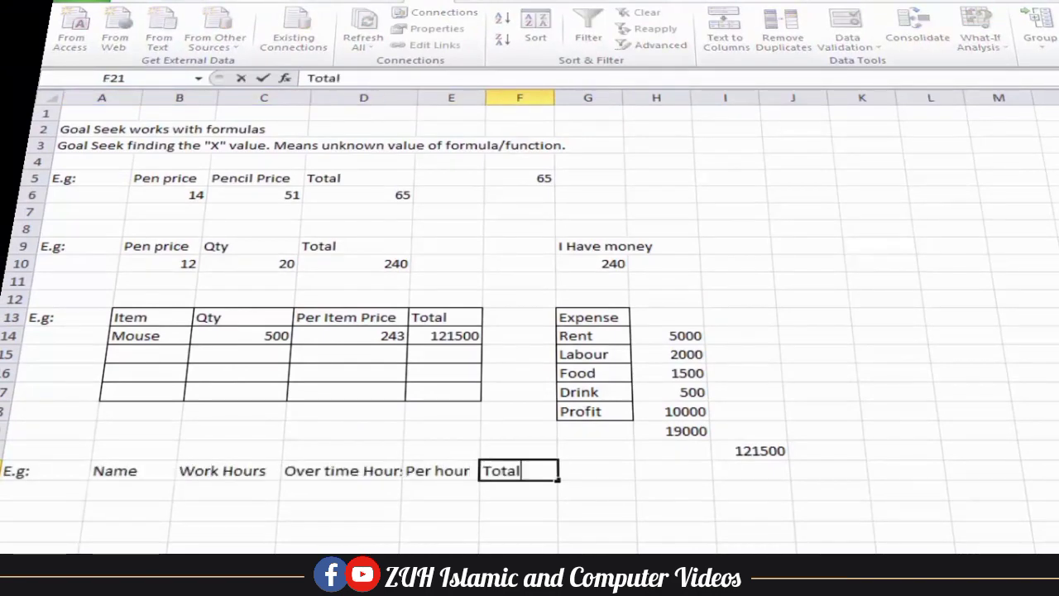
Widen column D and put all borders on the wage table B21:F24
left_click_drag(418, 97, 442, 97)
left_click_drag(132, 471, 546, 530)
left_click(315, 40)
left_click(131, 492)
Enter the first worker's name with 5 work hours
type("Ali")
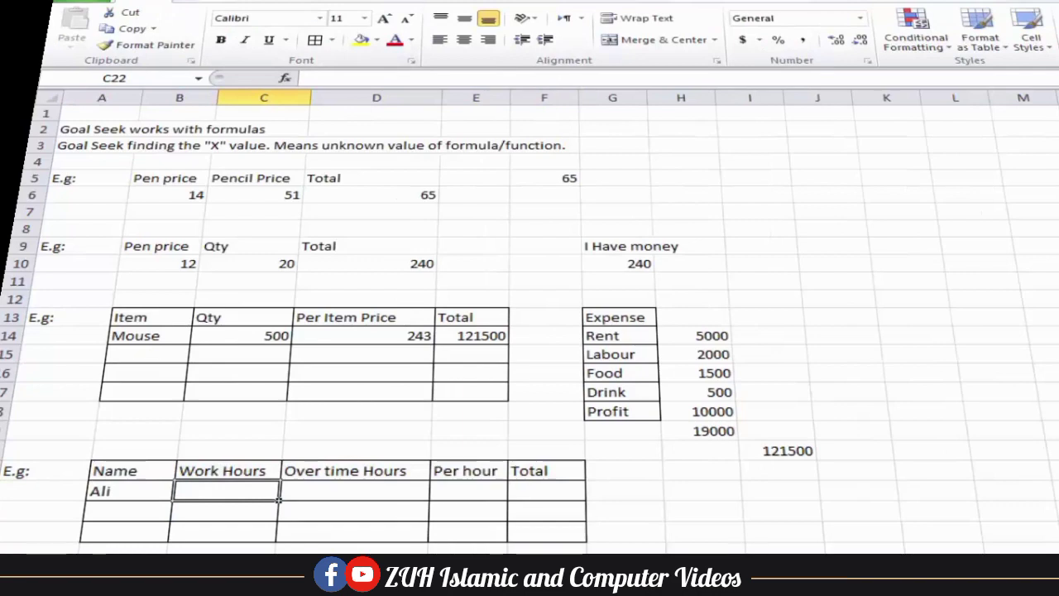
left_click_drag(137, 470, 140, 507)
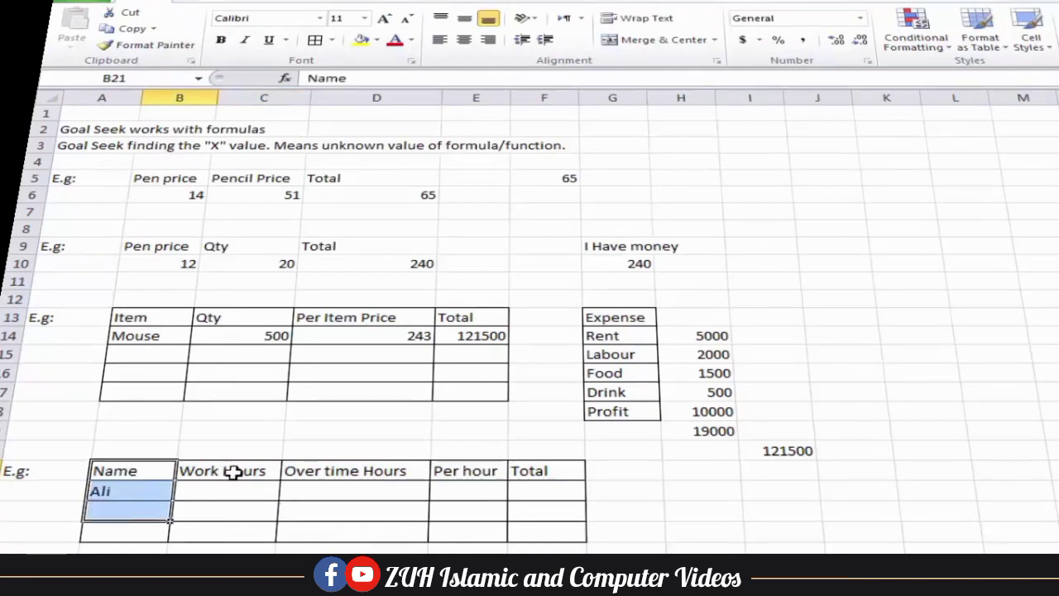
left_click_drag(232, 473, 231, 515)
left_click(231, 484)
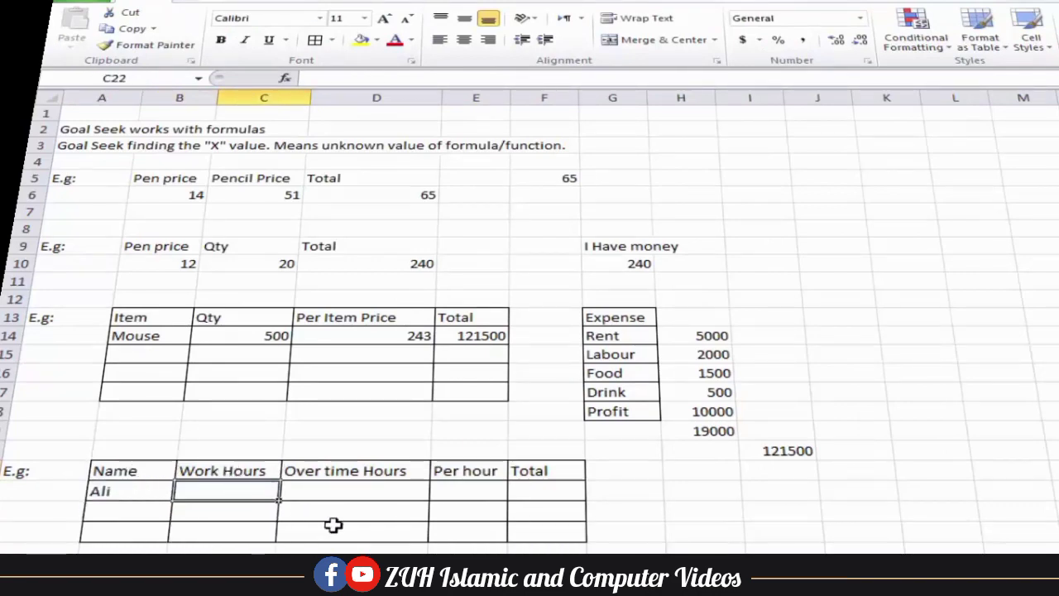
type("5")
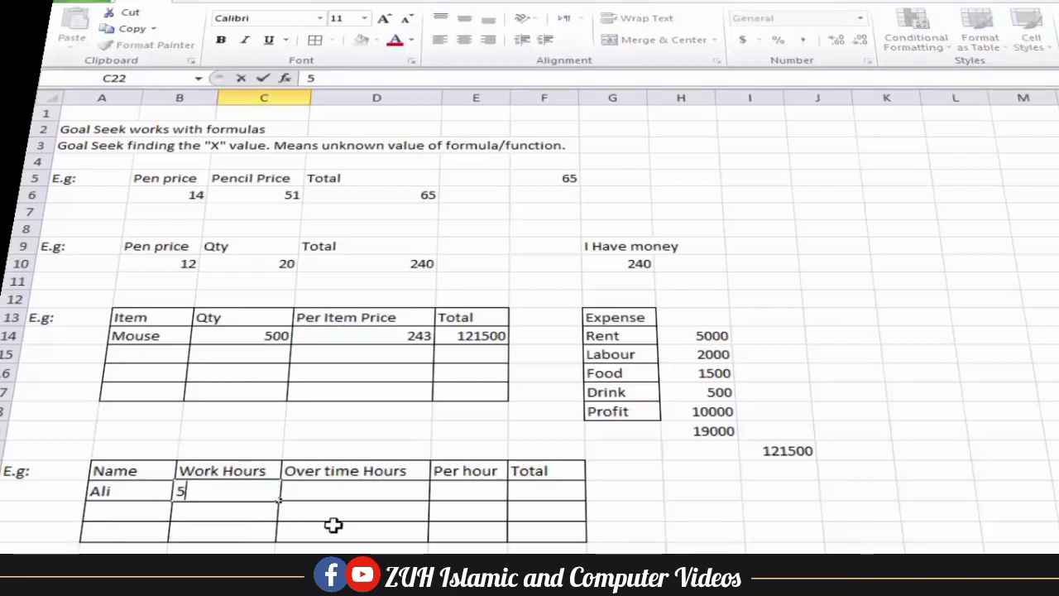
key("Return")
Enter the second and third workers' names with 6 and 8 work hours
key("Left")
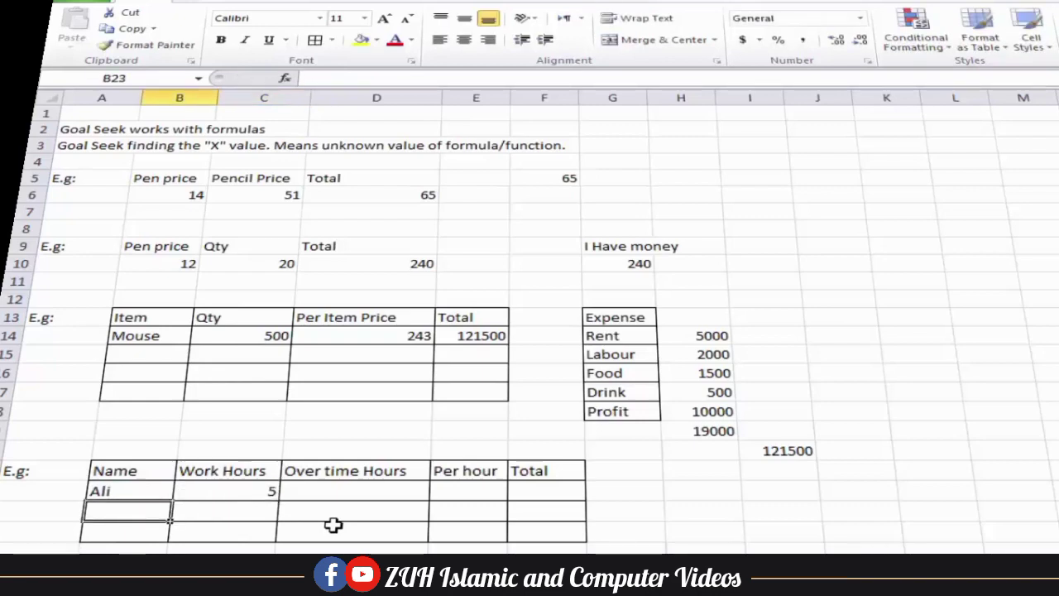
type("Wali")
key("Tab")
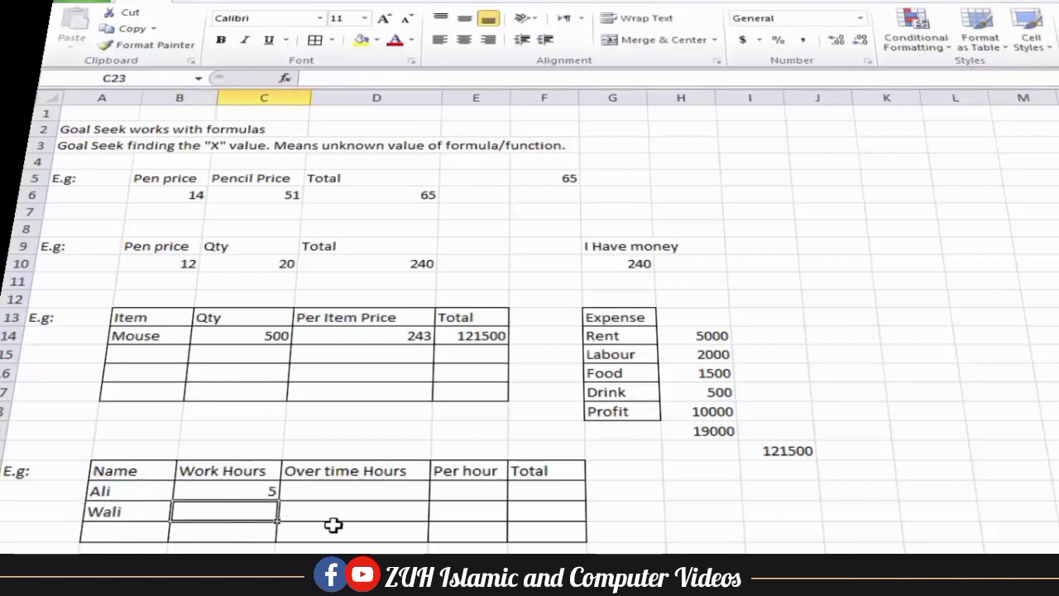
type("6")
key("Return")
type("R")
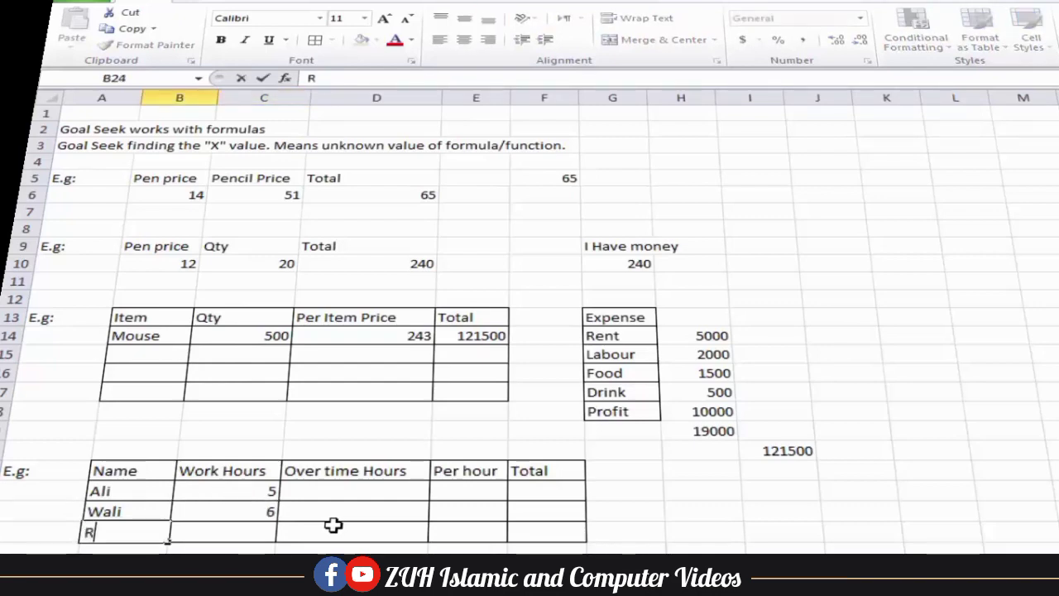
type("ashid")
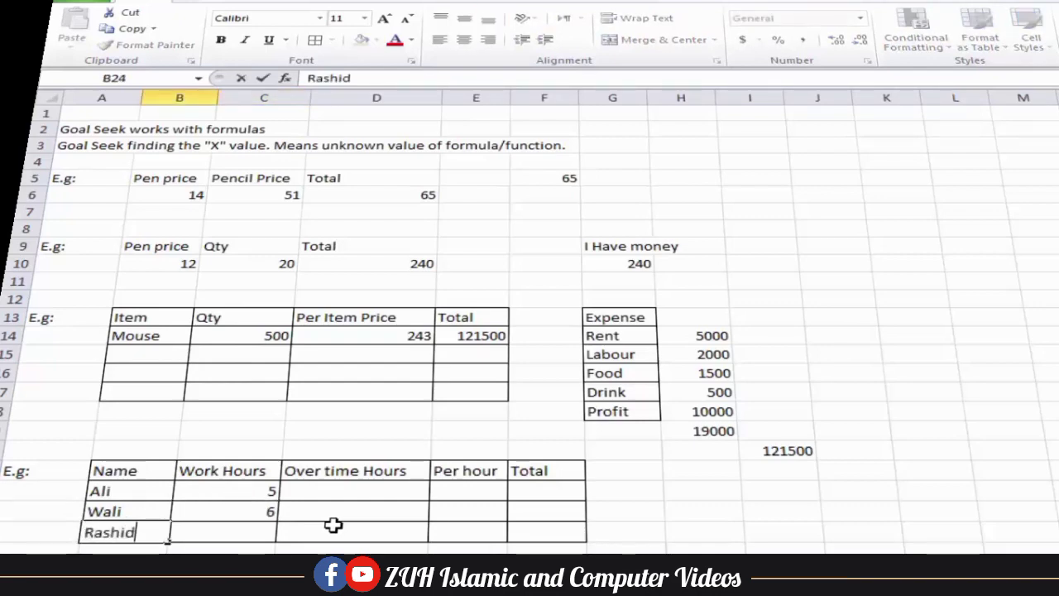
key("Tab")
type("8")
key("Tab")
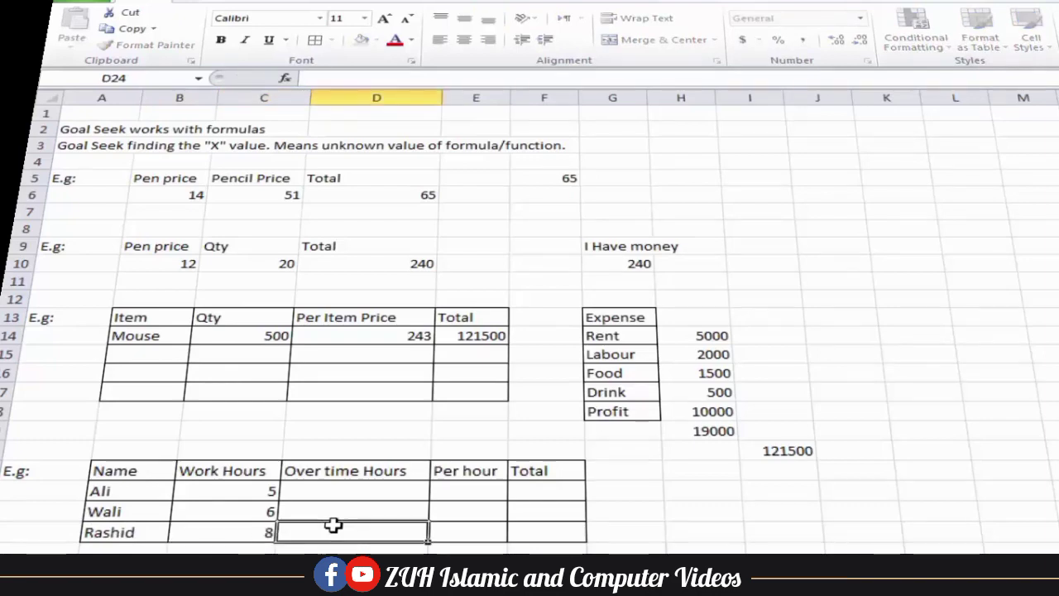
Enter 0 overtime hours for all three workers in D22:D24
key("Up")
key("Up")
type("0")
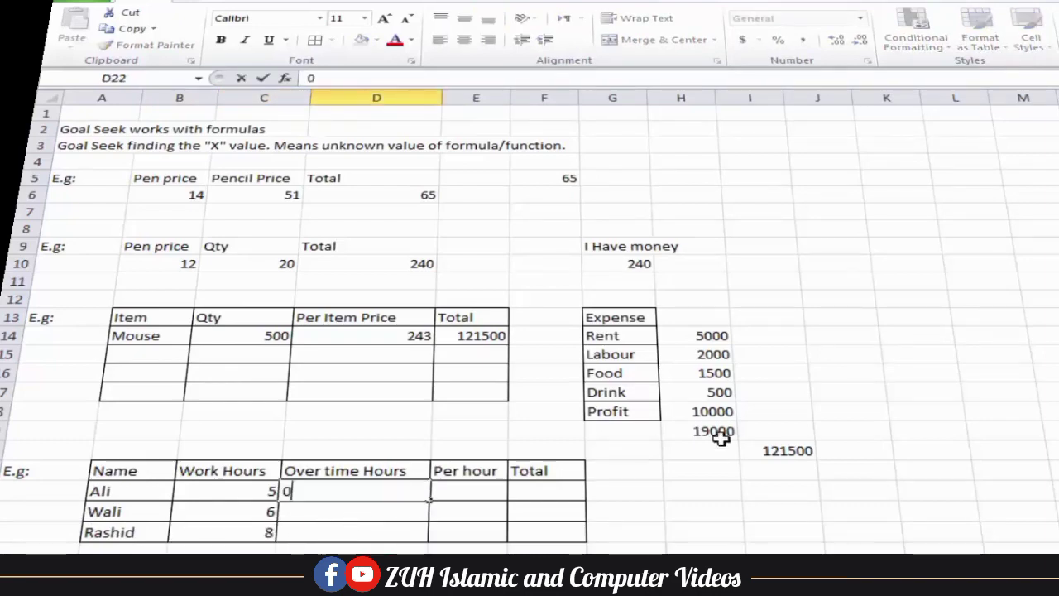
key("Return")
type("0")
key("Return")
type("0")
key("Return")
key("Right")
Enter per-hour rates 1000, 800 and 900 in E22:E24
key("Up")
key("Up")
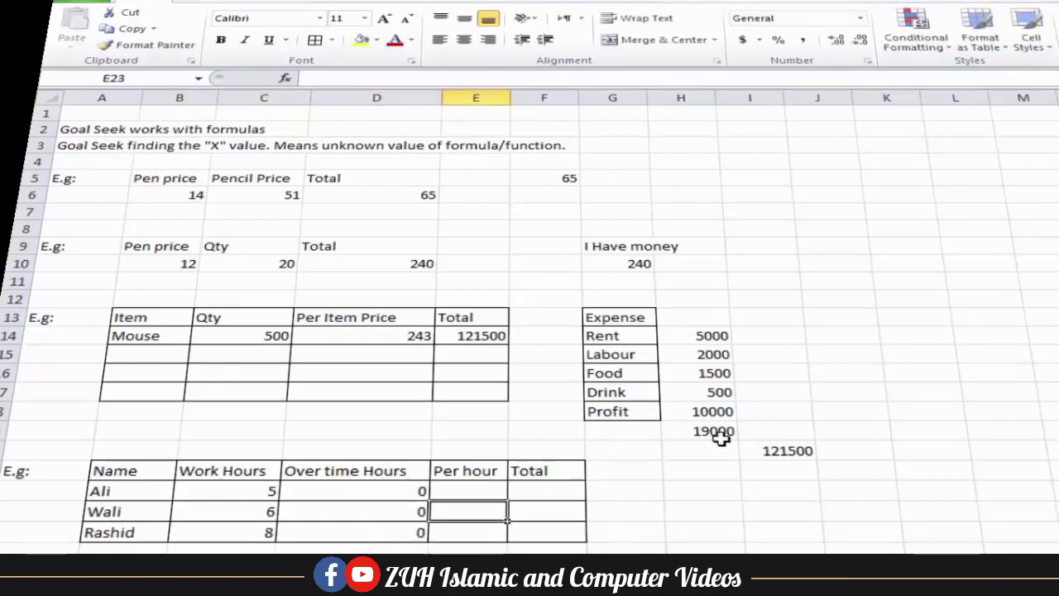
key("Up")
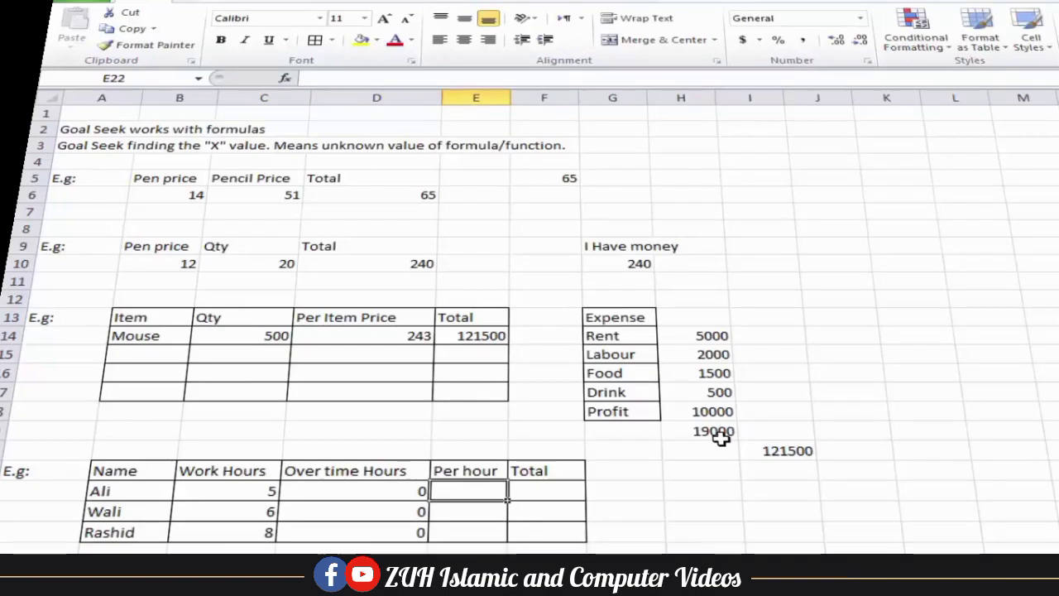
type("1000")
key("Return")
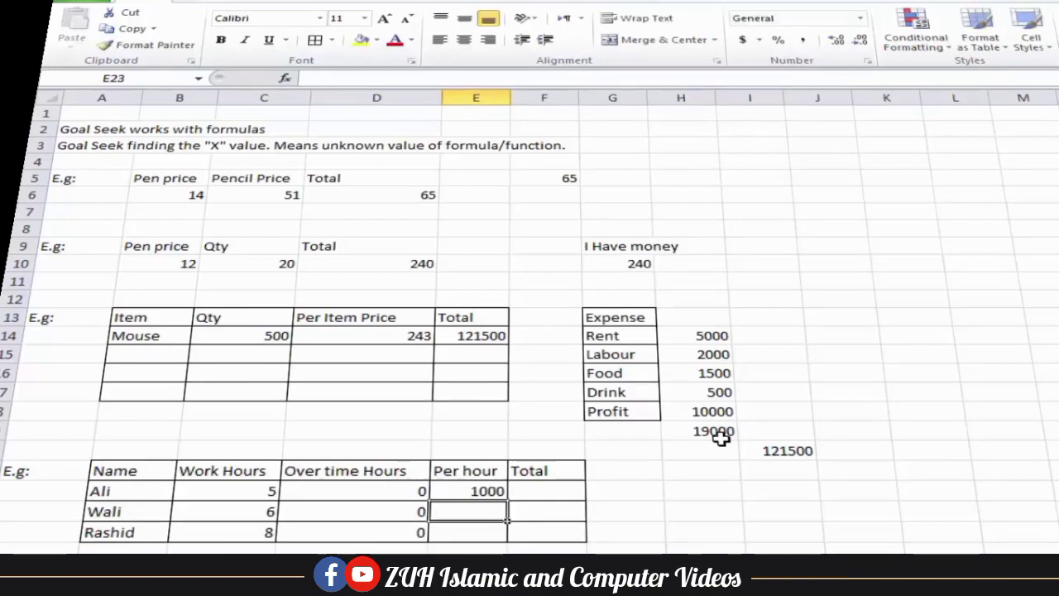
type("800")
key("Return")
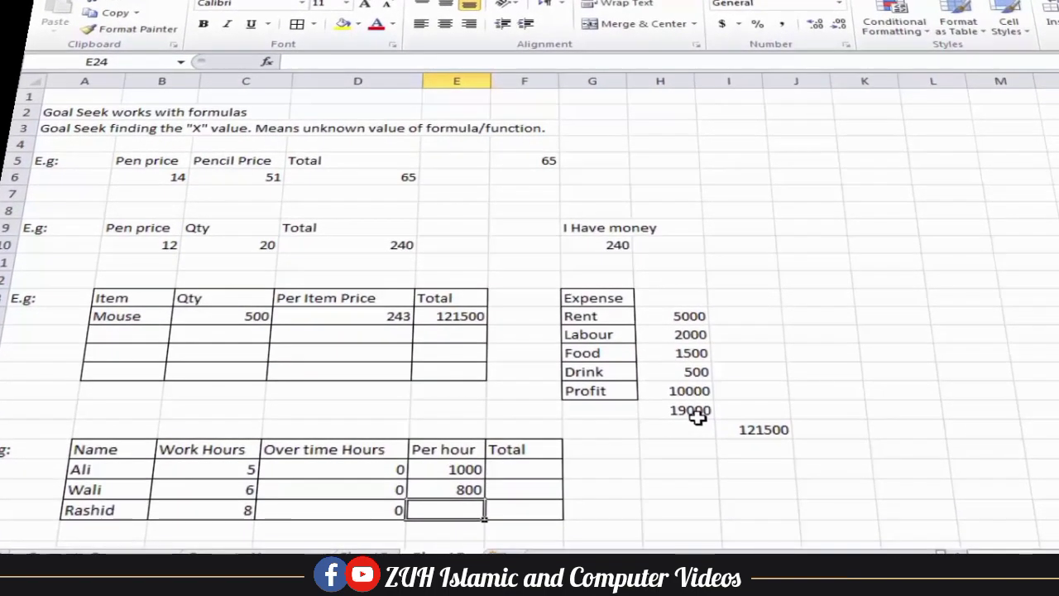
type("900")
key("Tab")
key("Up")
key("Up")
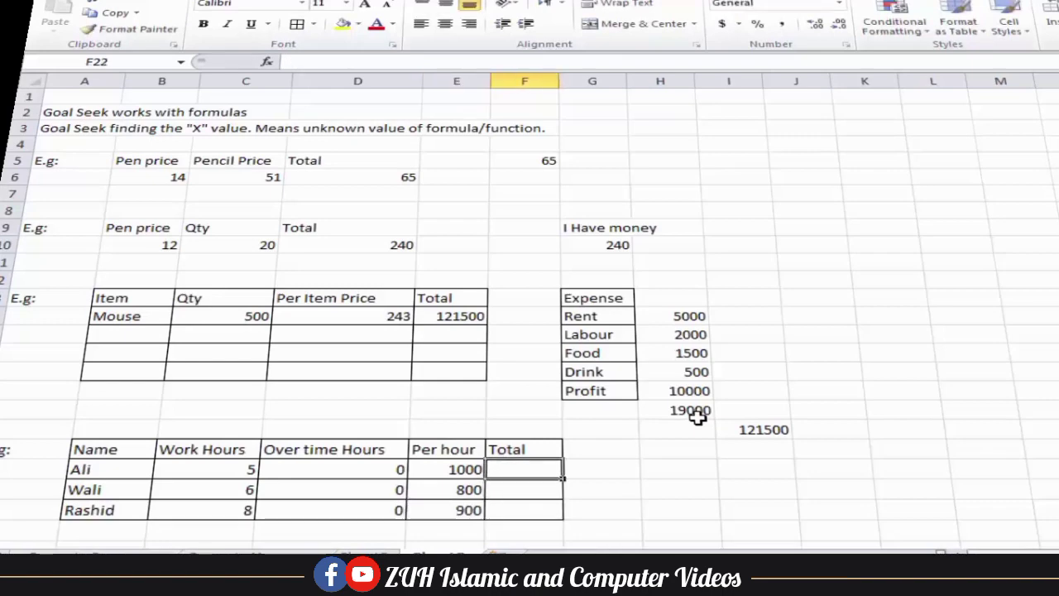
Enter =C22*E22 in F22 and fill it down to F24 with Ctrl+D
type("=")
key("Left")
key("Left")
key("Left")
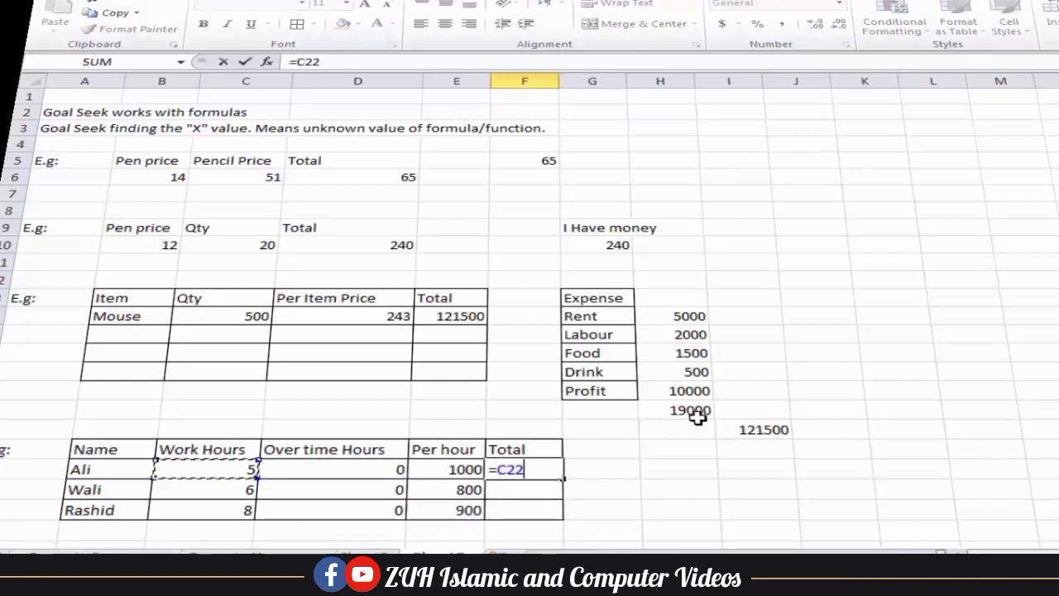
type("*")
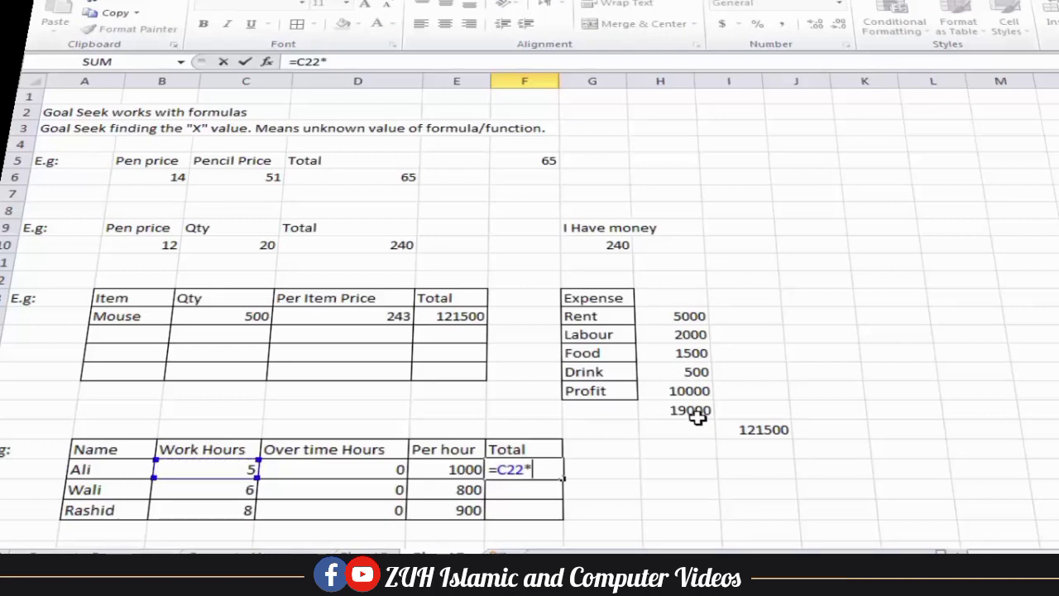
key("Left")
key("Return")
left_click_drag(527, 471, 530, 506)
key("ctrl+d")
Type target totals 6000, 5500 and 8000 in G22:G24
left_click(598, 486)
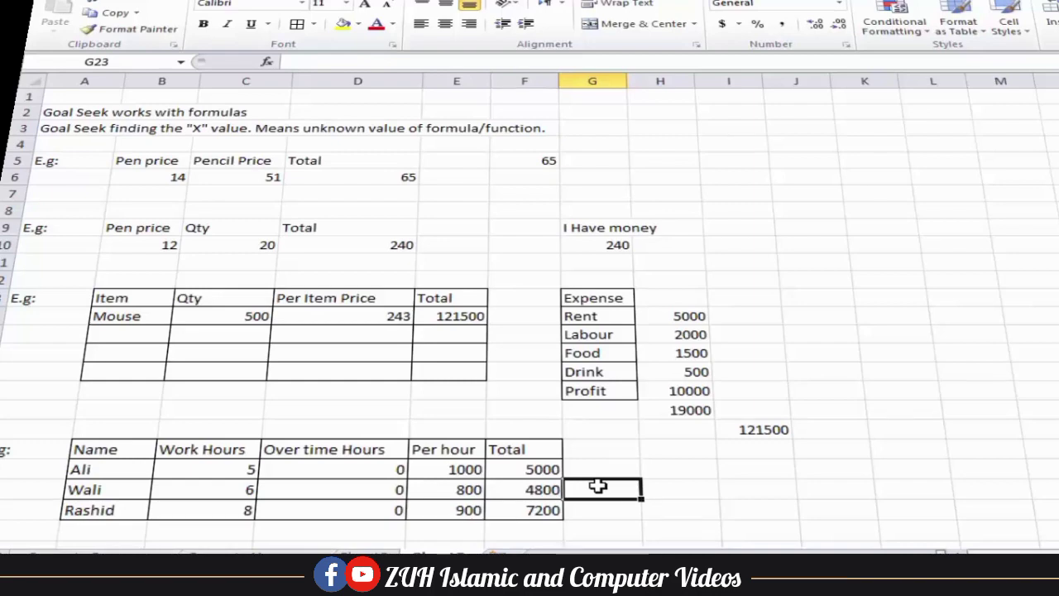
scroll(597, 487, "down", 2)
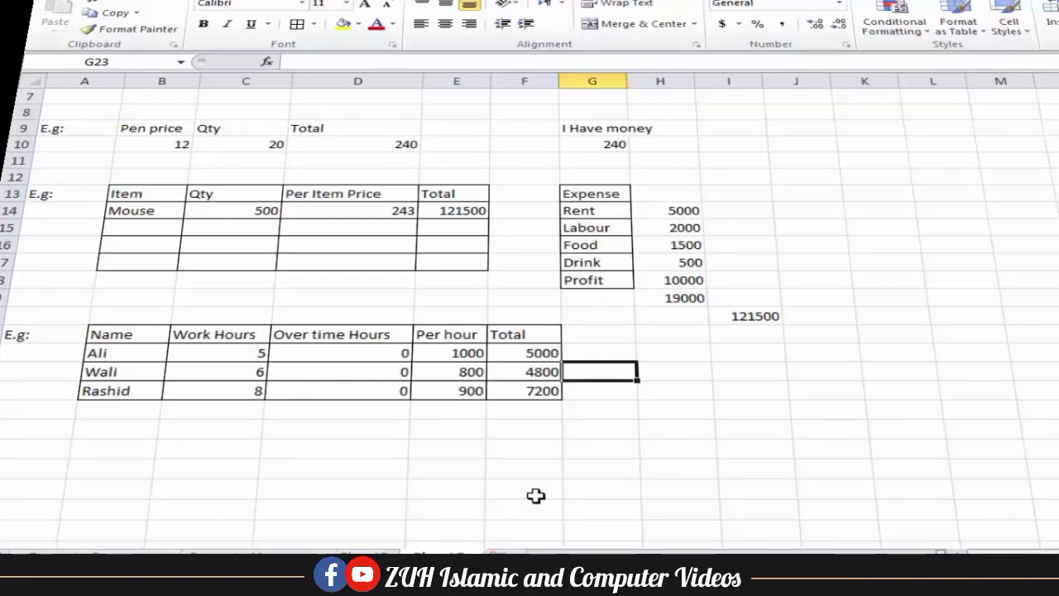
left_click(538, 353)
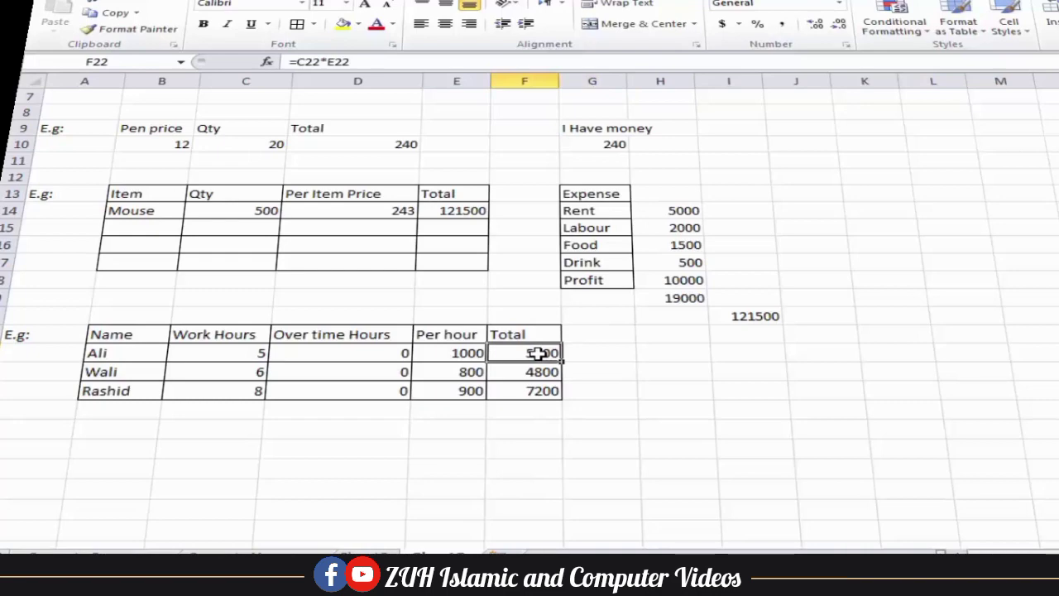
left_click(579, 352)
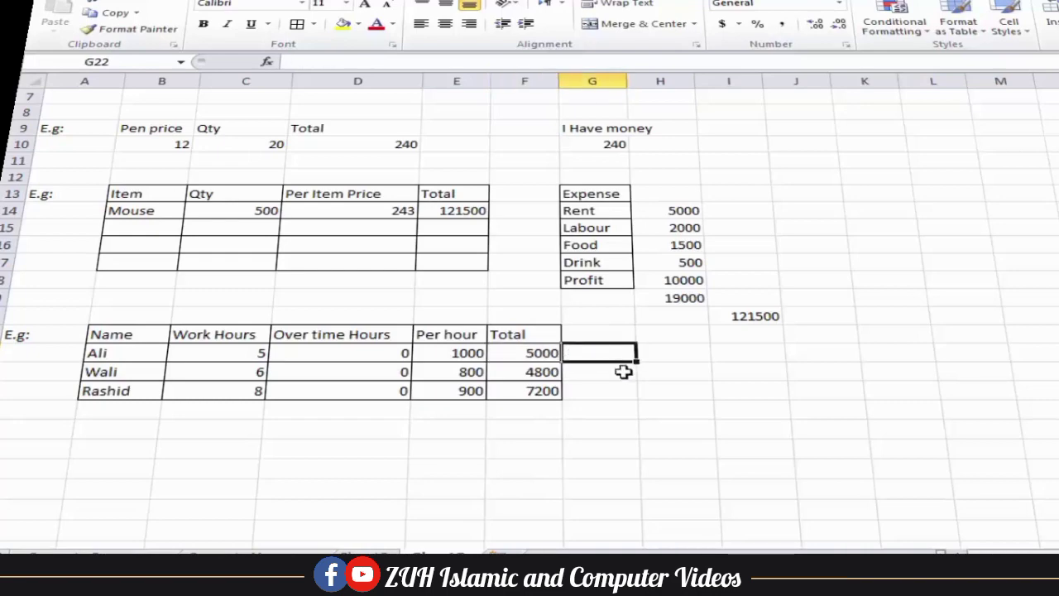
type("6000")
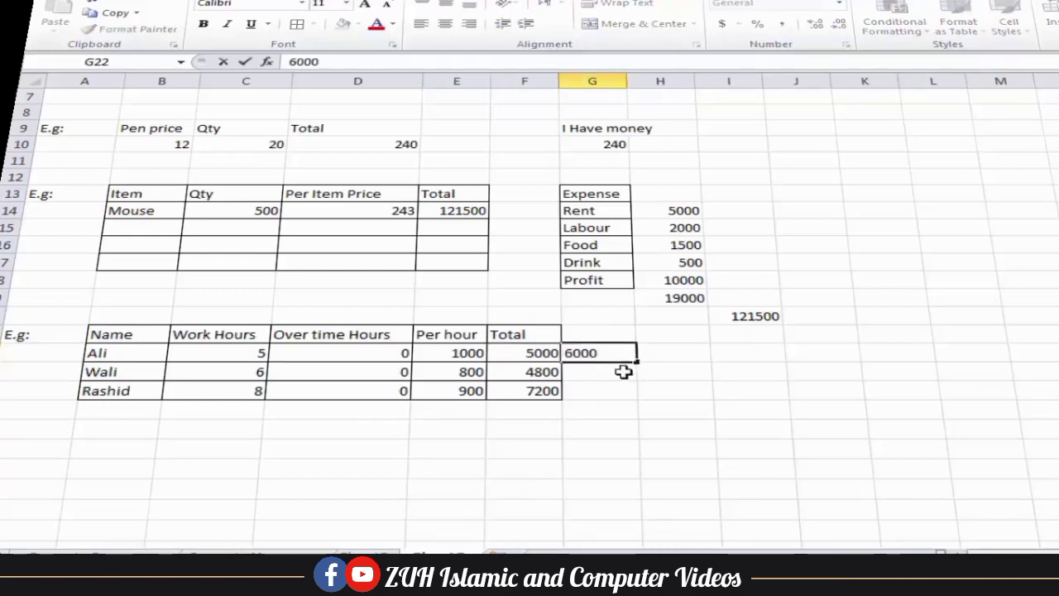
key("Return")
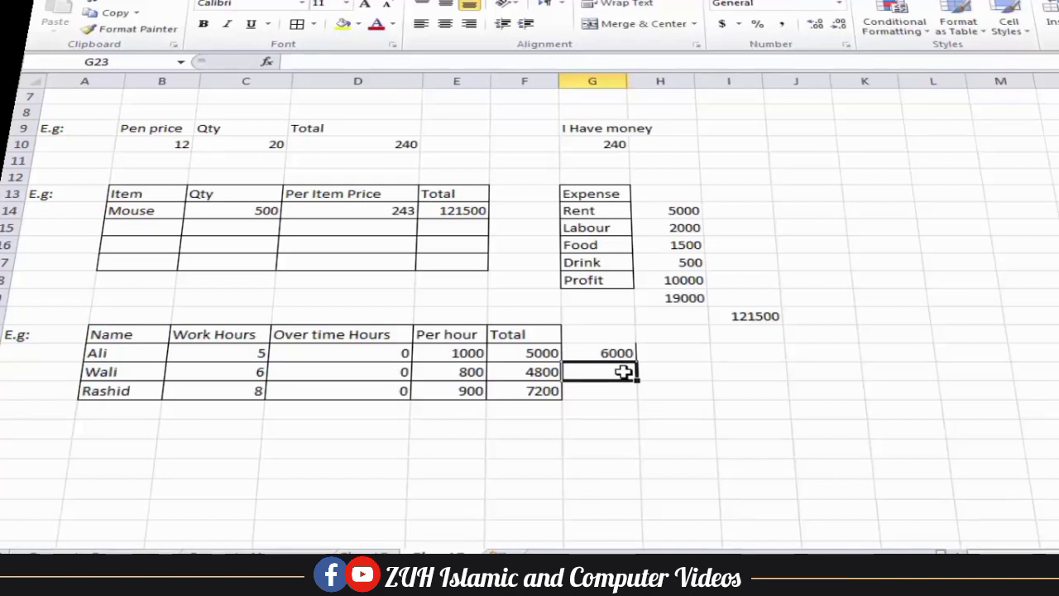
type("5500")
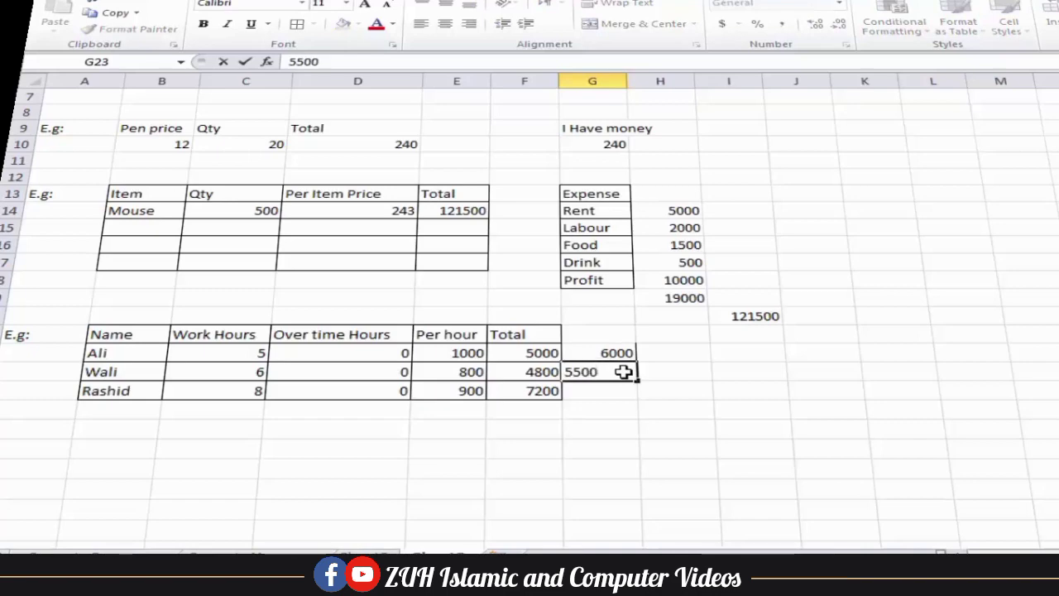
key("Return")
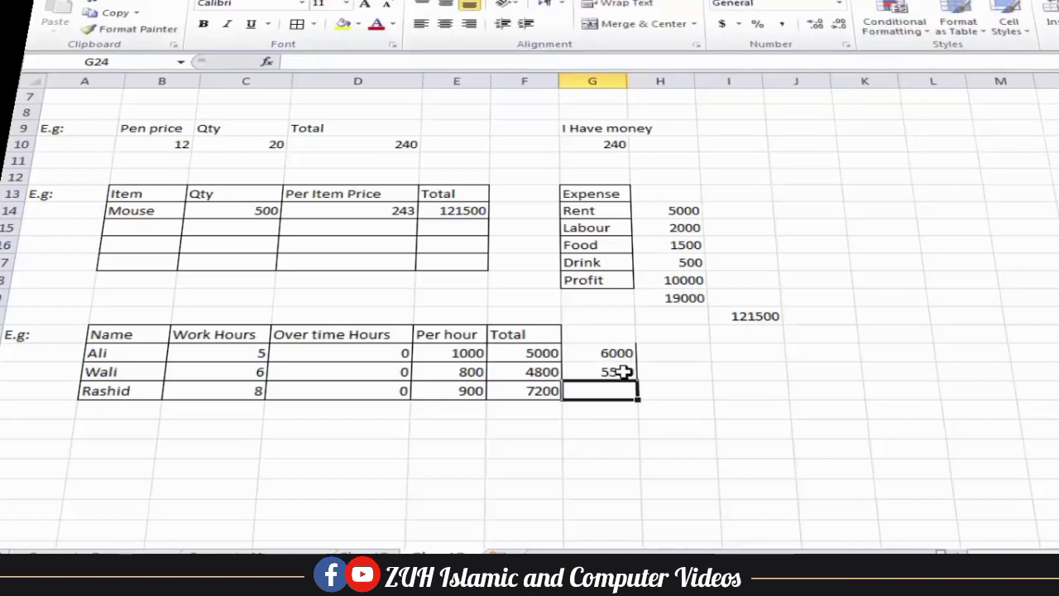
type("8000")
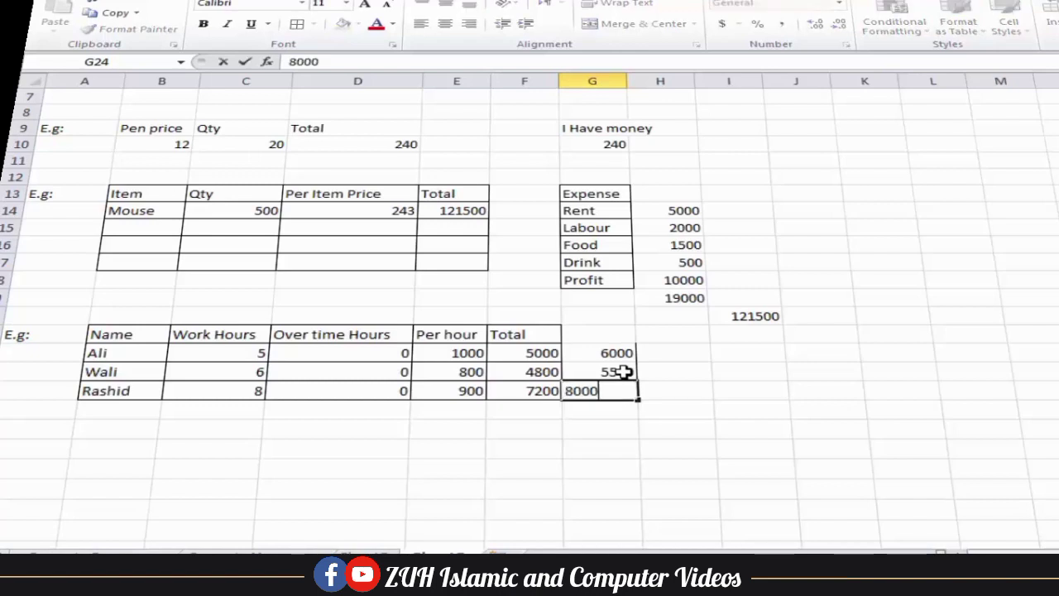
left_click(745, 372)
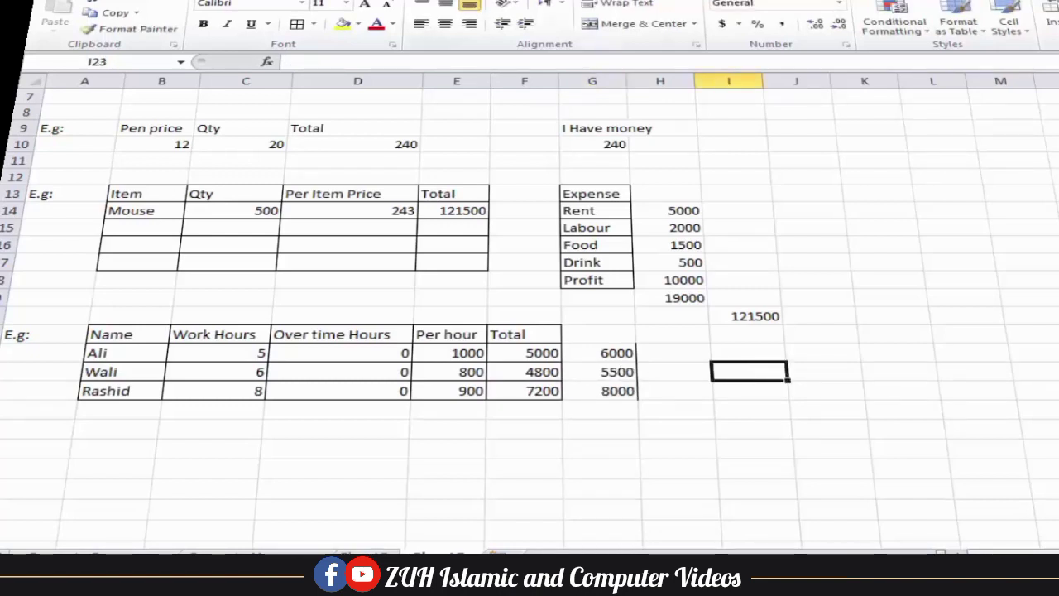
left_click(513, 1)
Goal Seek F22 to 6000 by varying overtime D22; no solution found, so cancel it
left_click(957, 24)
left_click(998, 65)
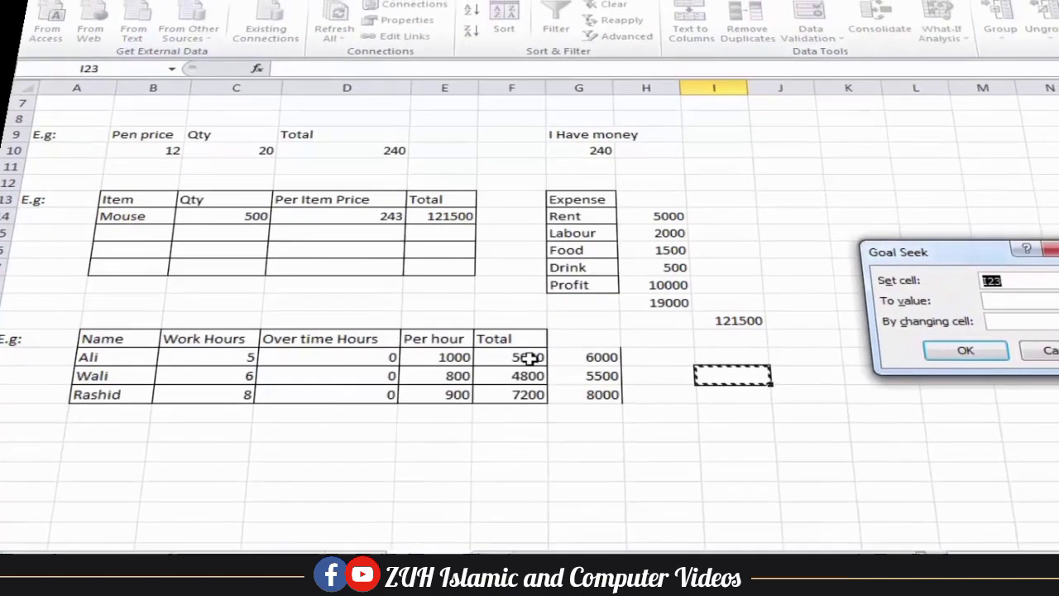
left_click(529, 353)
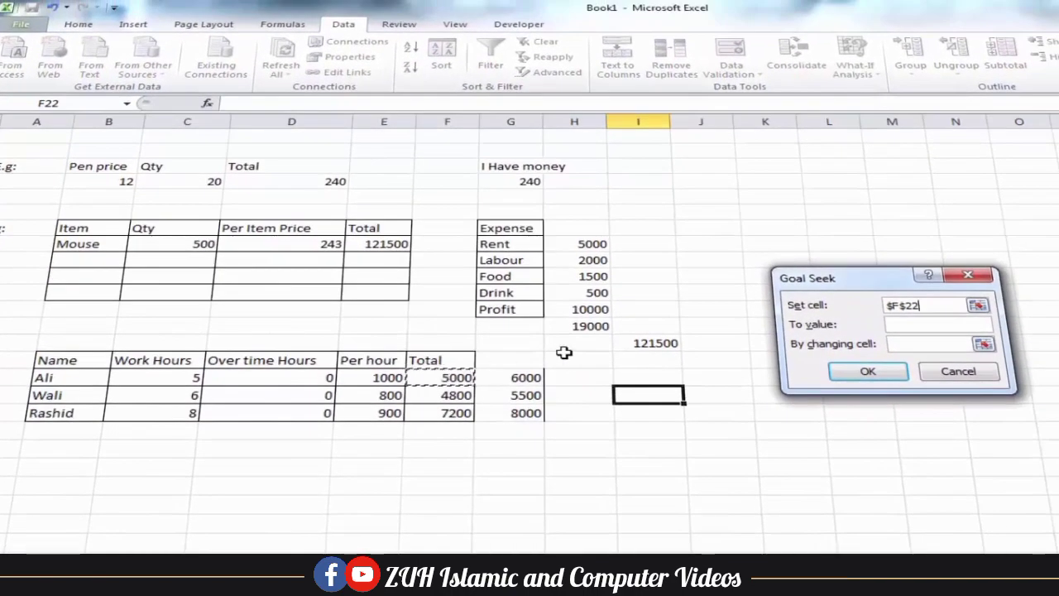
left_click(895, 325)
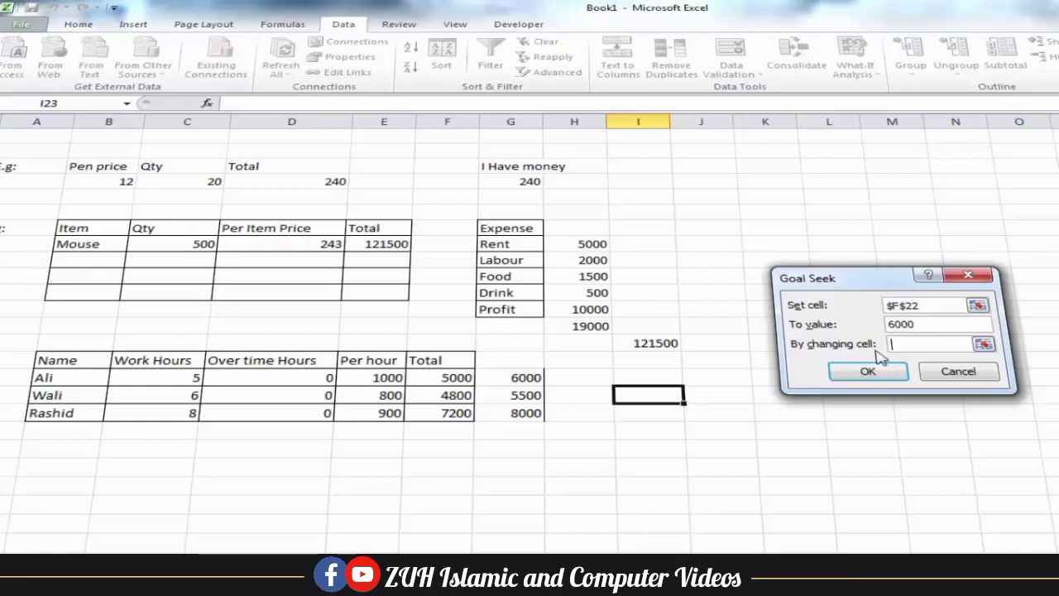
left_click(314, 377)
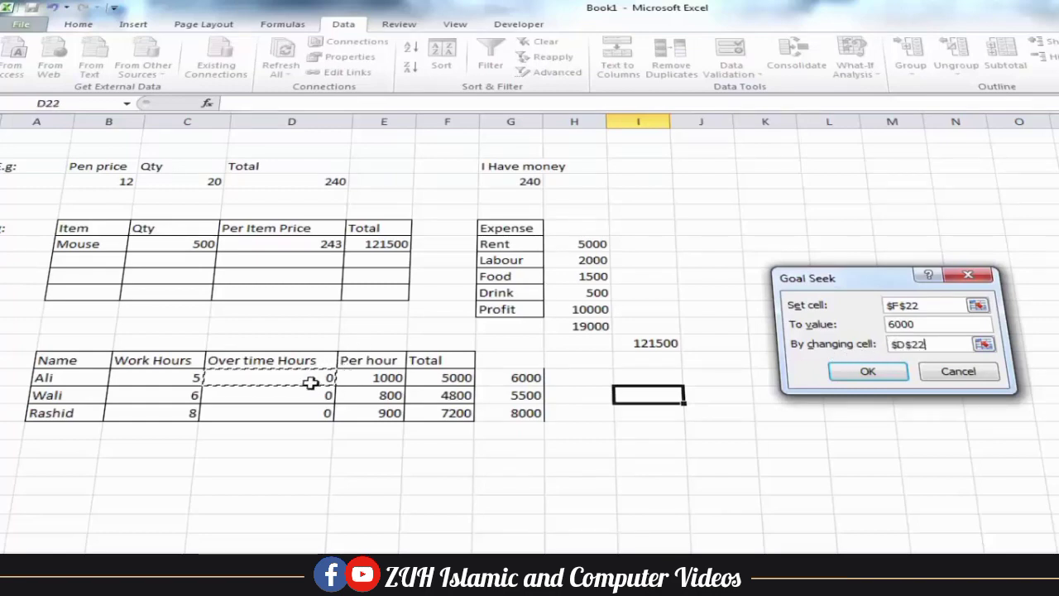
left_click(867, 373)
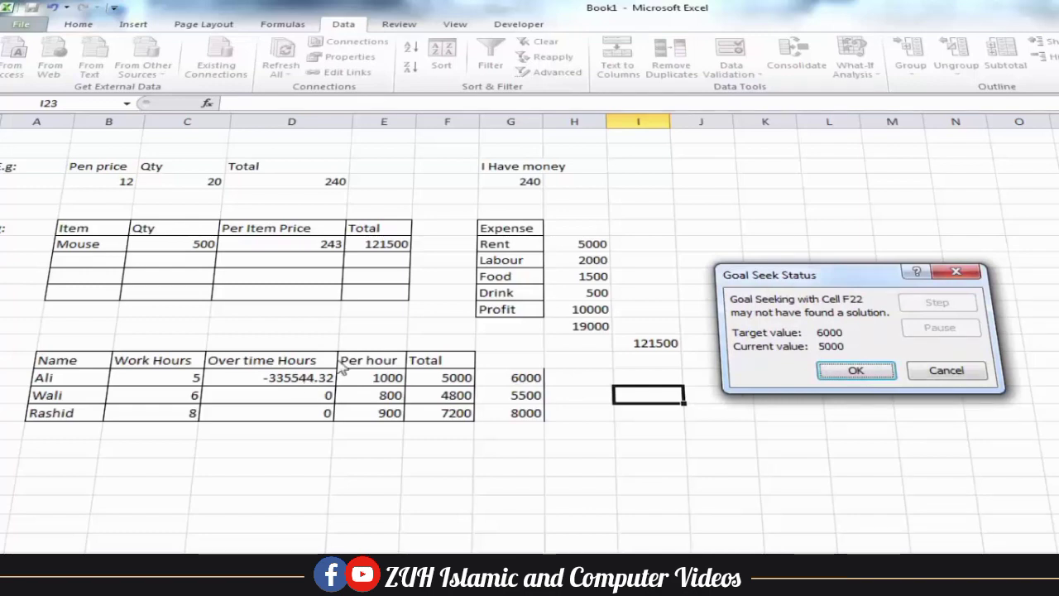
left_click(946, 372)
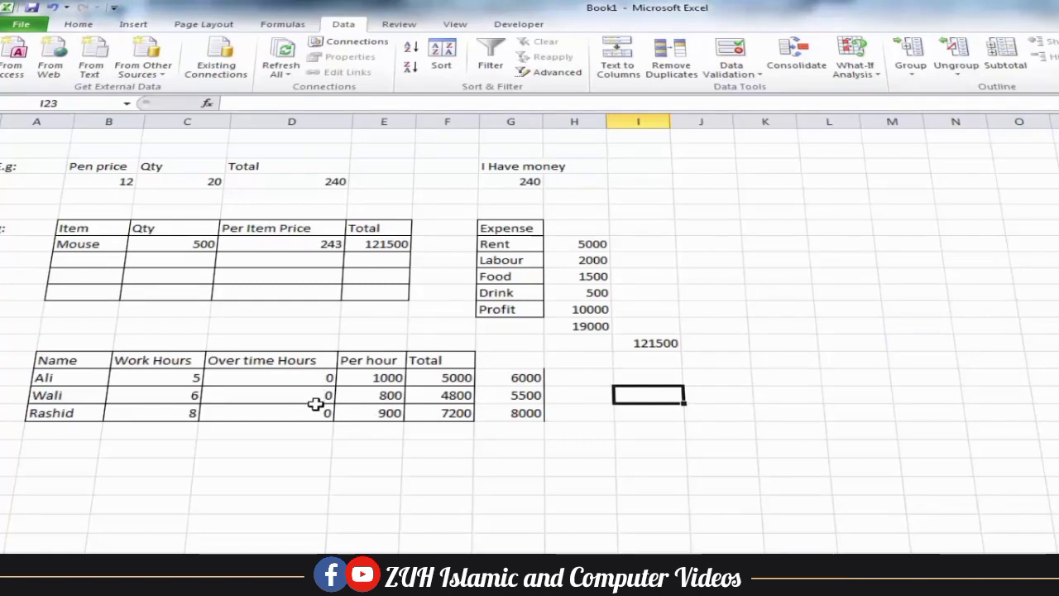
Rewrite the F22 Total formula as =(C22*E22)+(D22*E22)
left_click(442, 380)
double_click(443, 377)
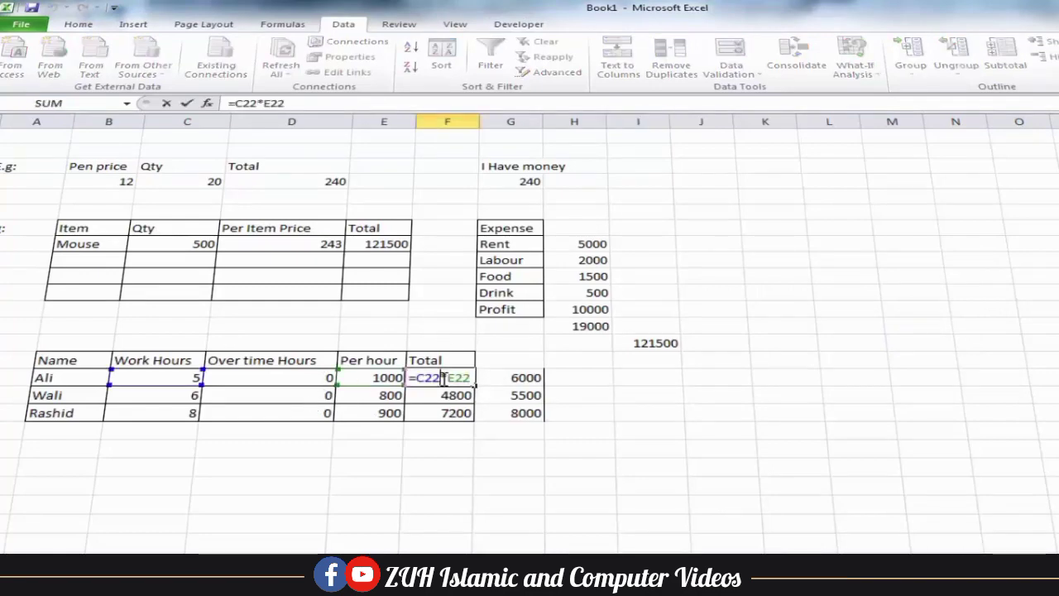
left_click_drag(461, 378, 429, 377)
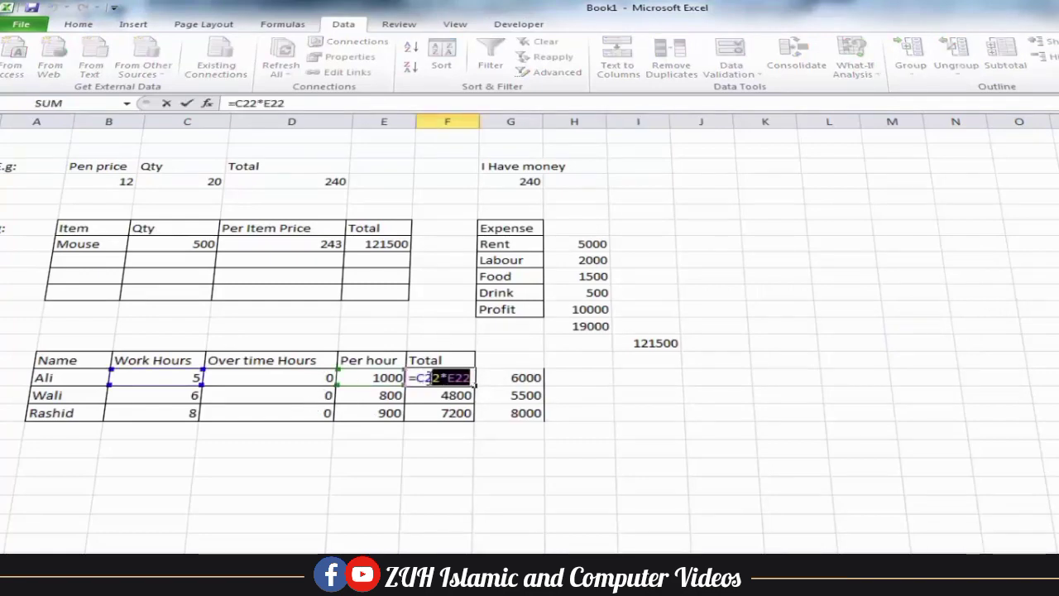
type("(")
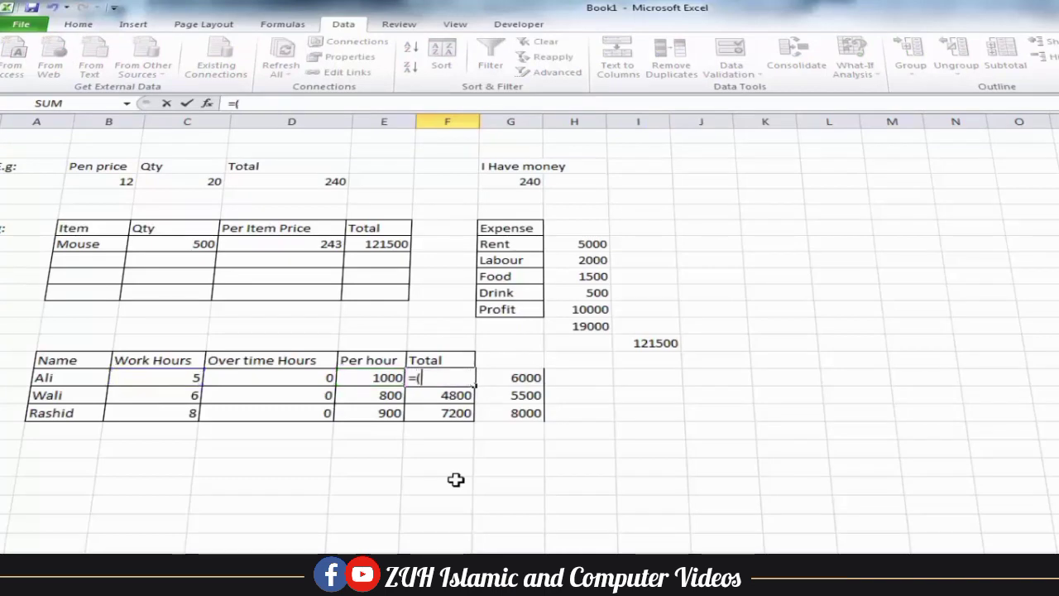
left_click(158, 379)
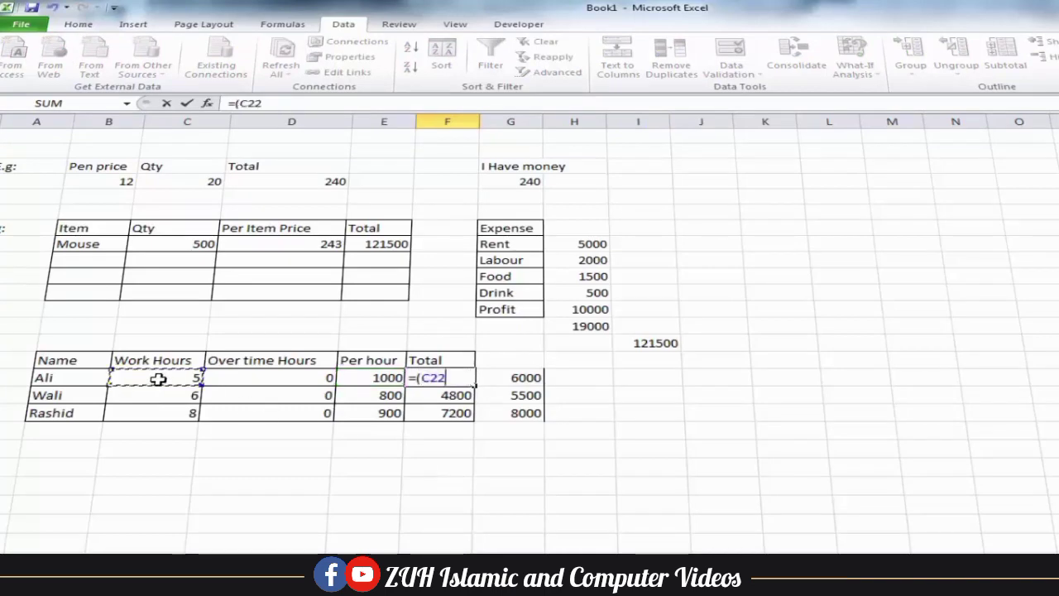
type("*")
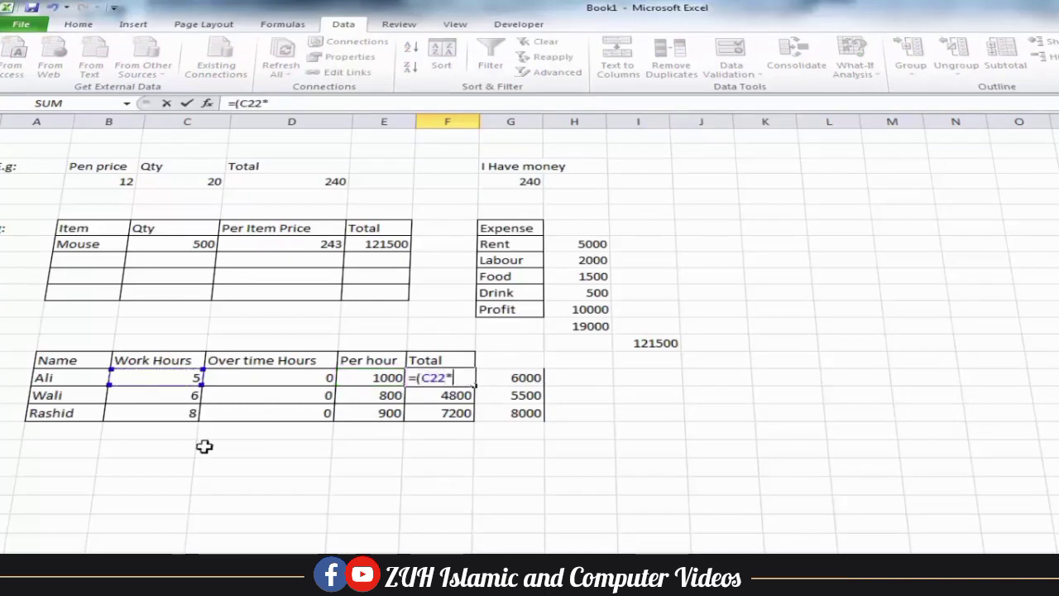
left_click(353, 378)
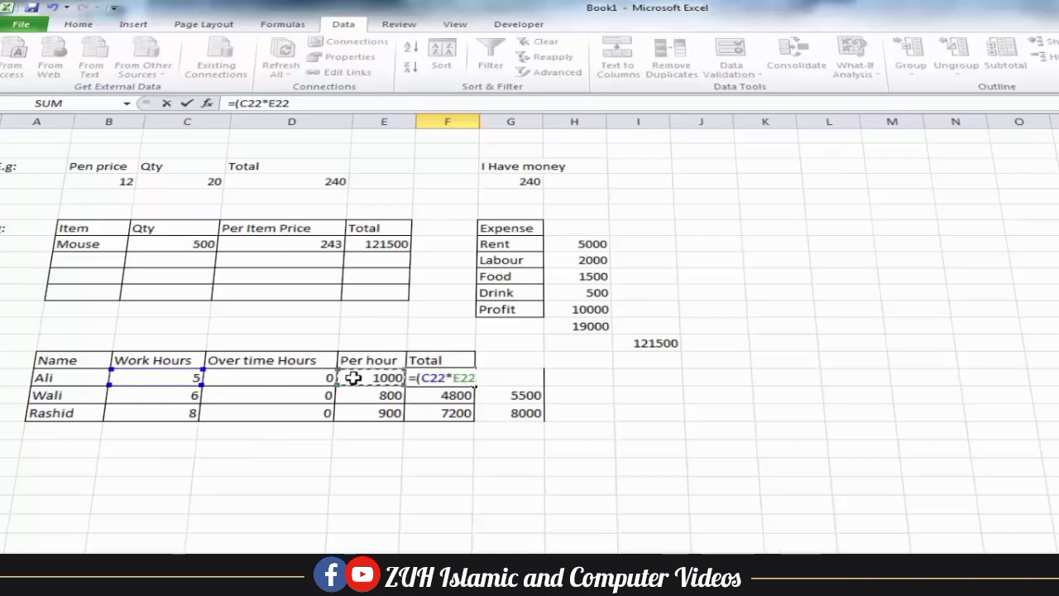
type(")+(")
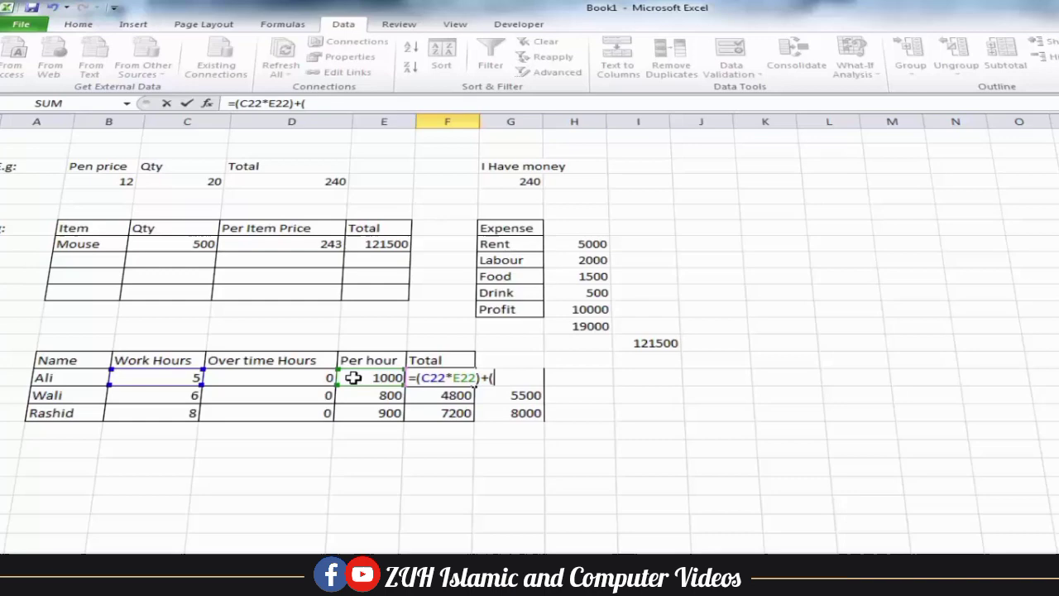
left_click(291, 379)
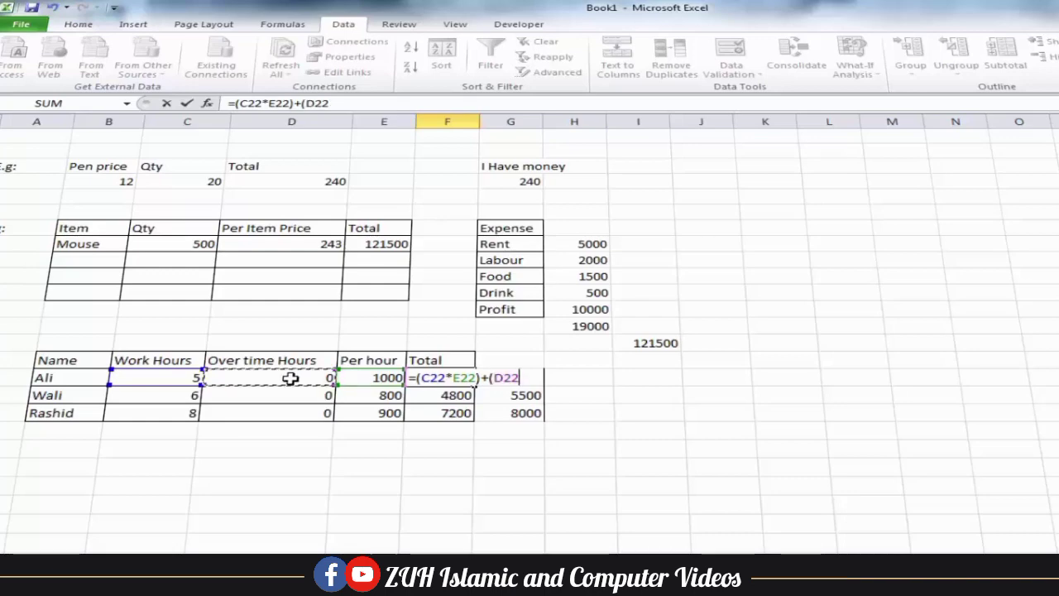
type("*")
left_click(353, 379)
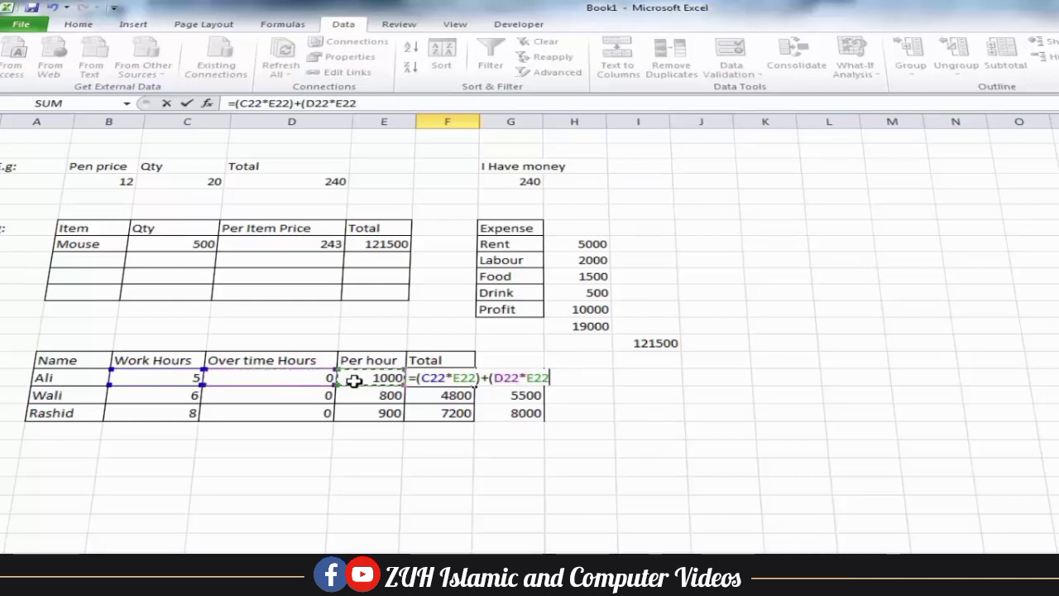
type(")")
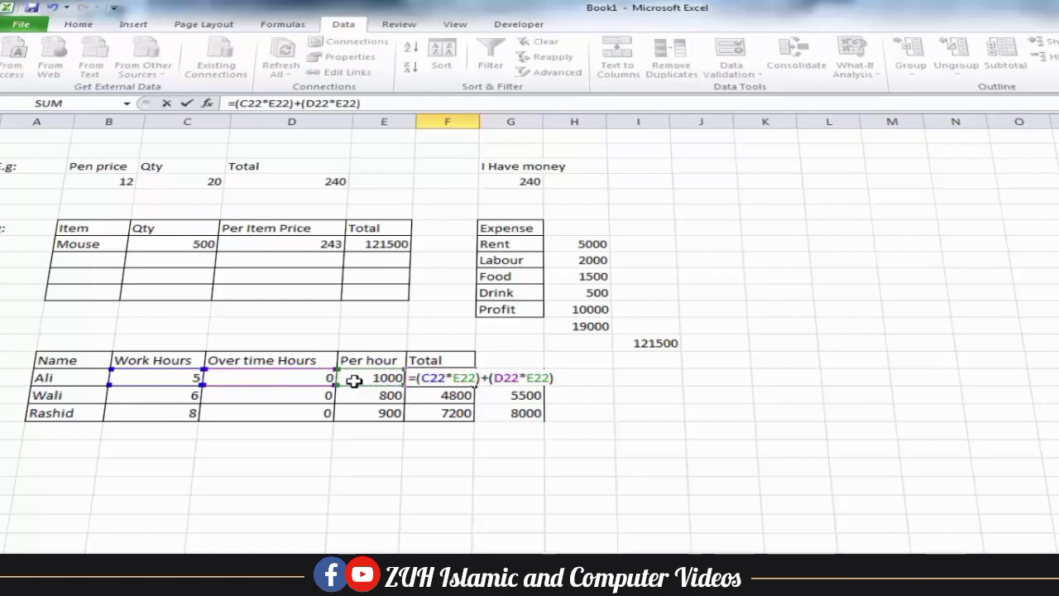
key("Return")
Copy the new Total formula from F22 down to F24
left_click(466, 377)
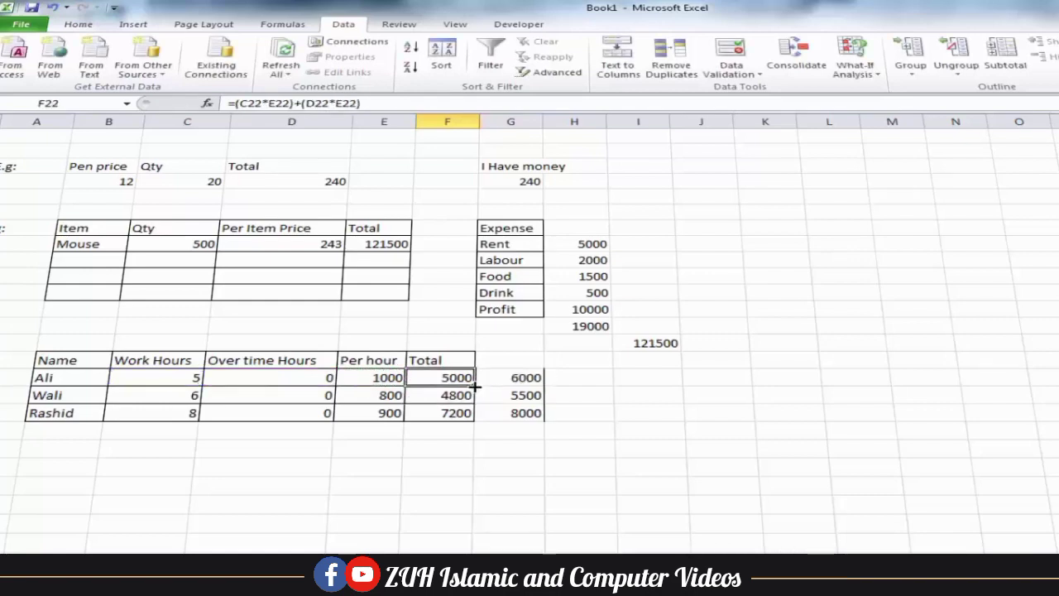
left_click_drag(476, 385, 473, 419)
left_click(450, 378)
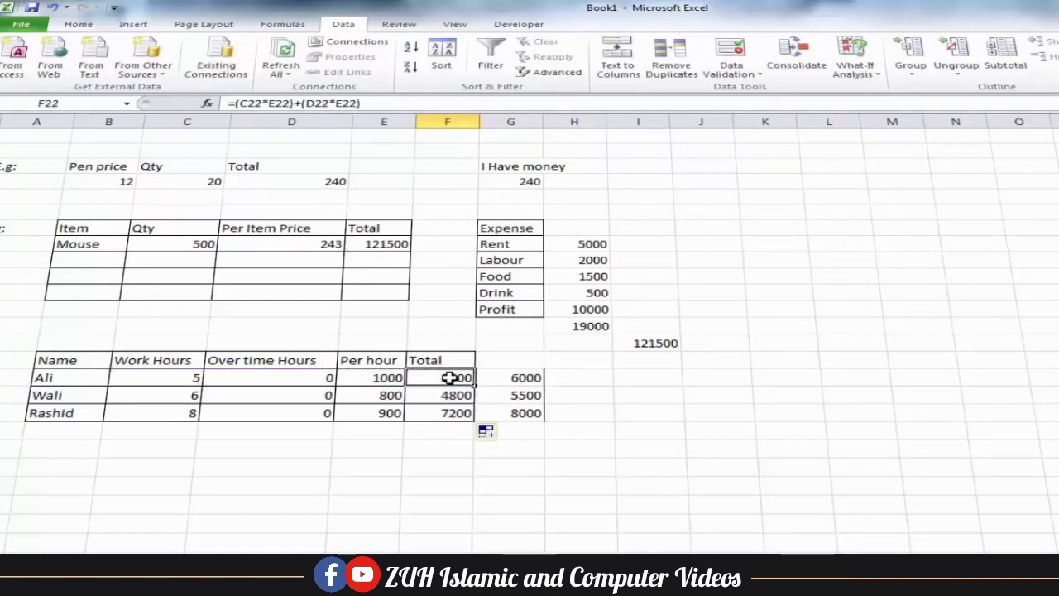
Goal Seek F22 to 6000 by changing overtime D22, keeping the result of 1 hour
left_click(855, 58)
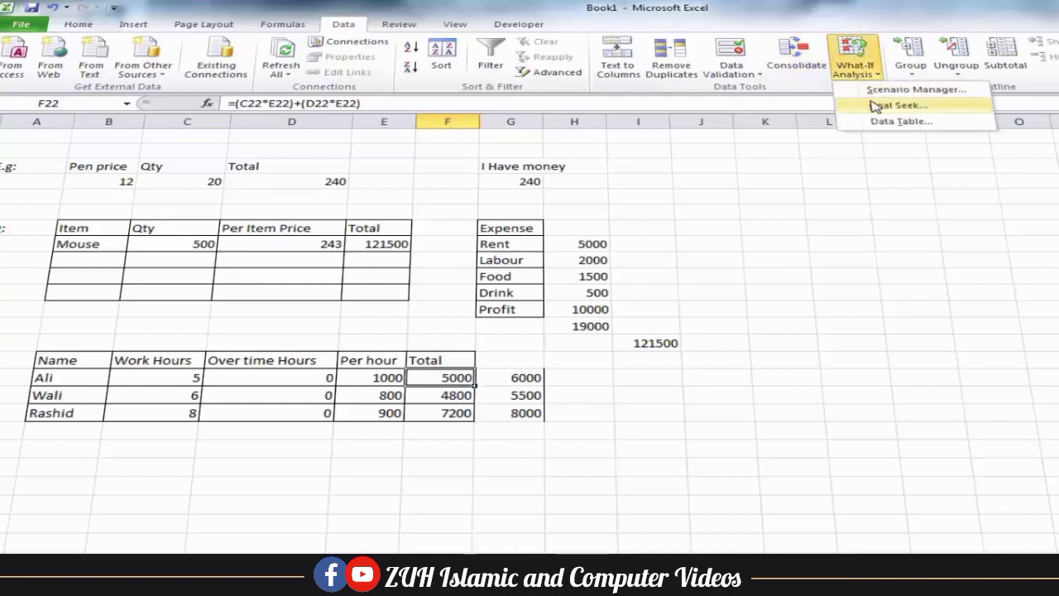
left_click(876, 106)
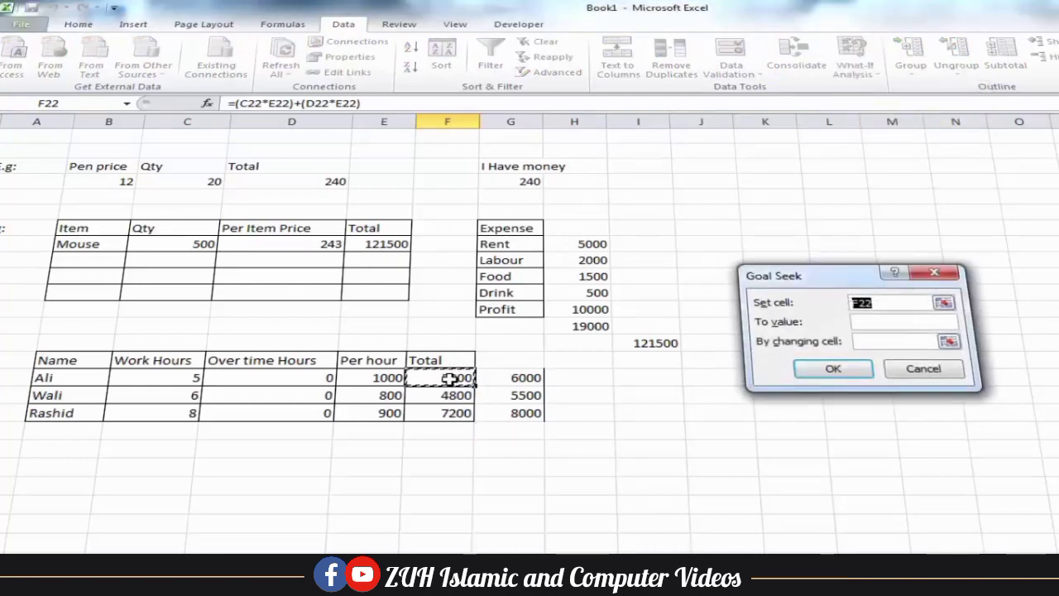
left_click(875, 323)
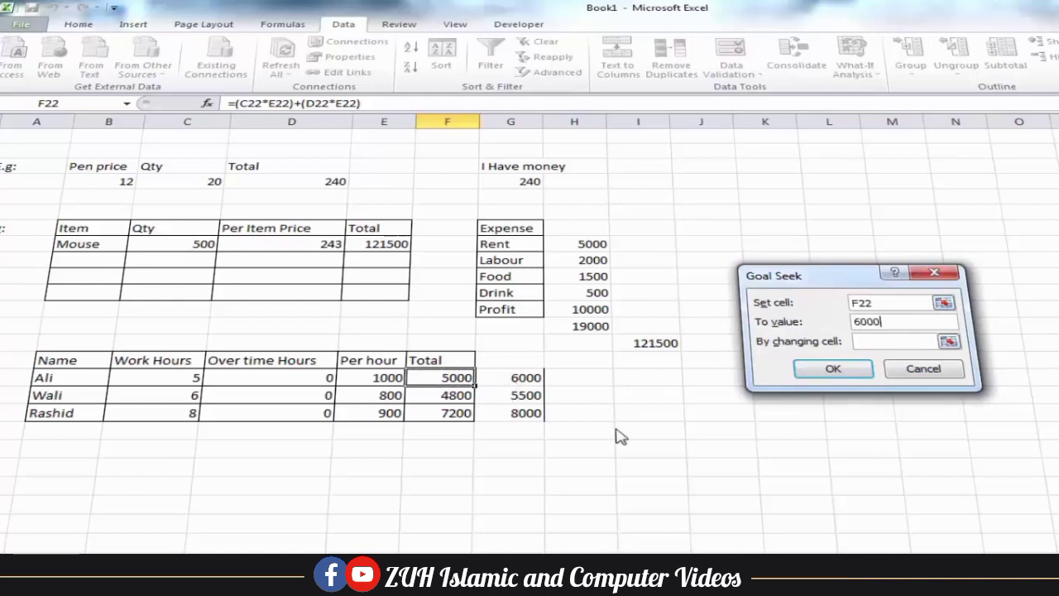
left_click(862, 342)
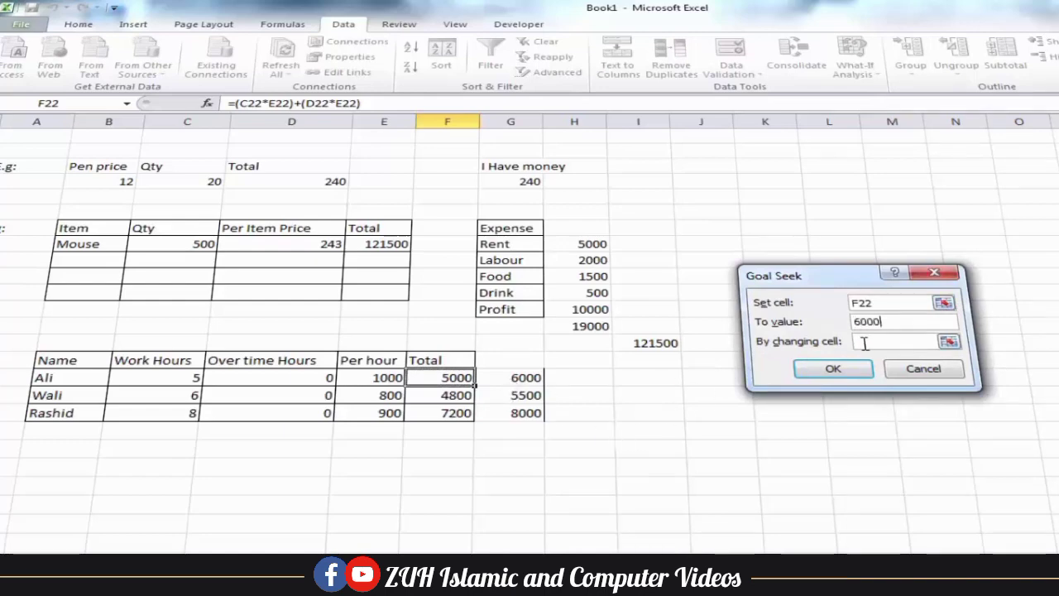
left_click(306, 379)
left_click(834, 370)
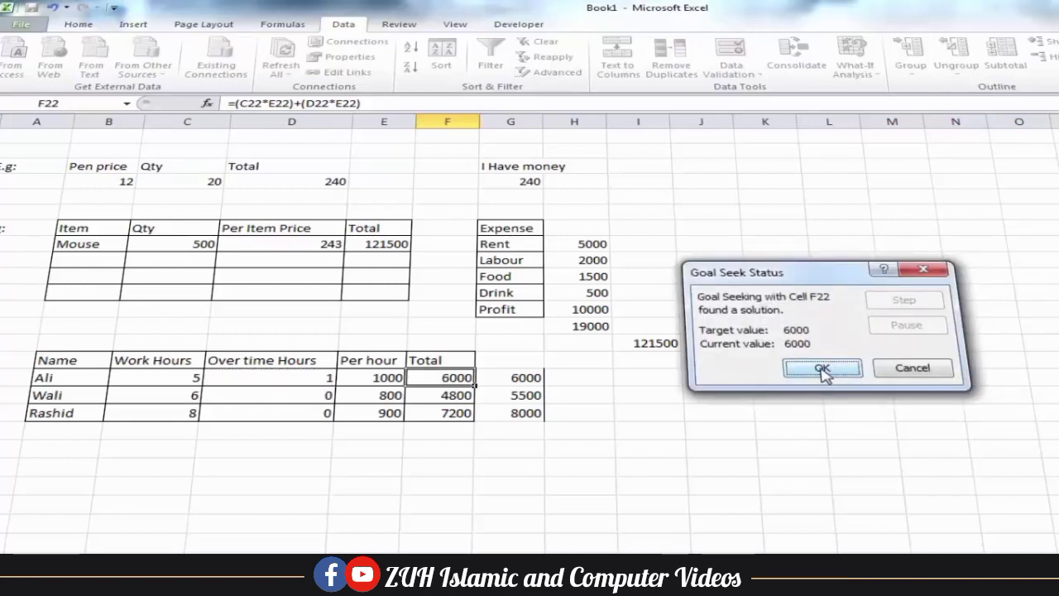
left_click(823, 370)
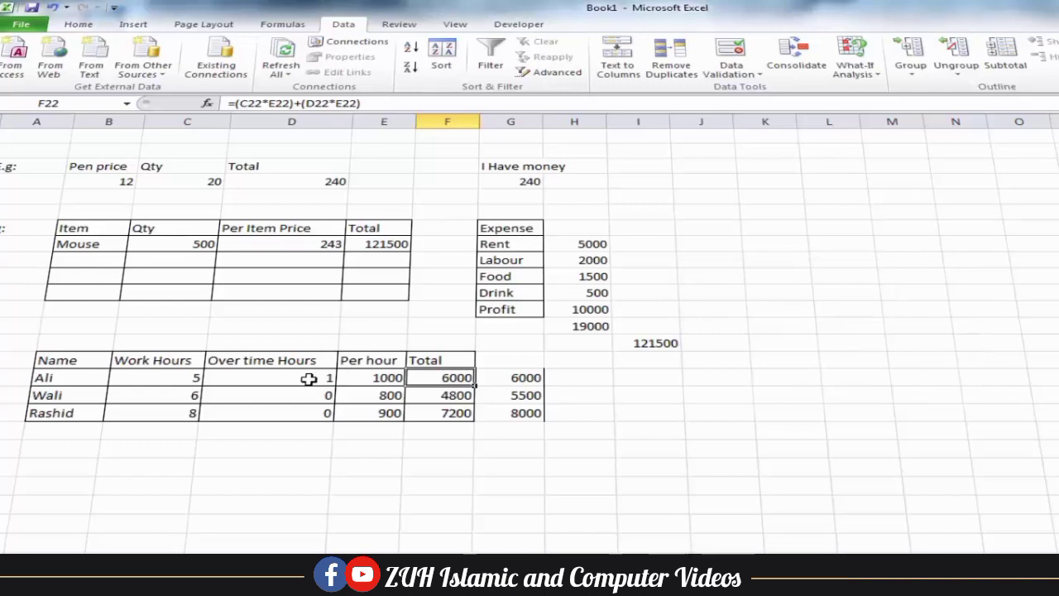
left_click(456, 396)
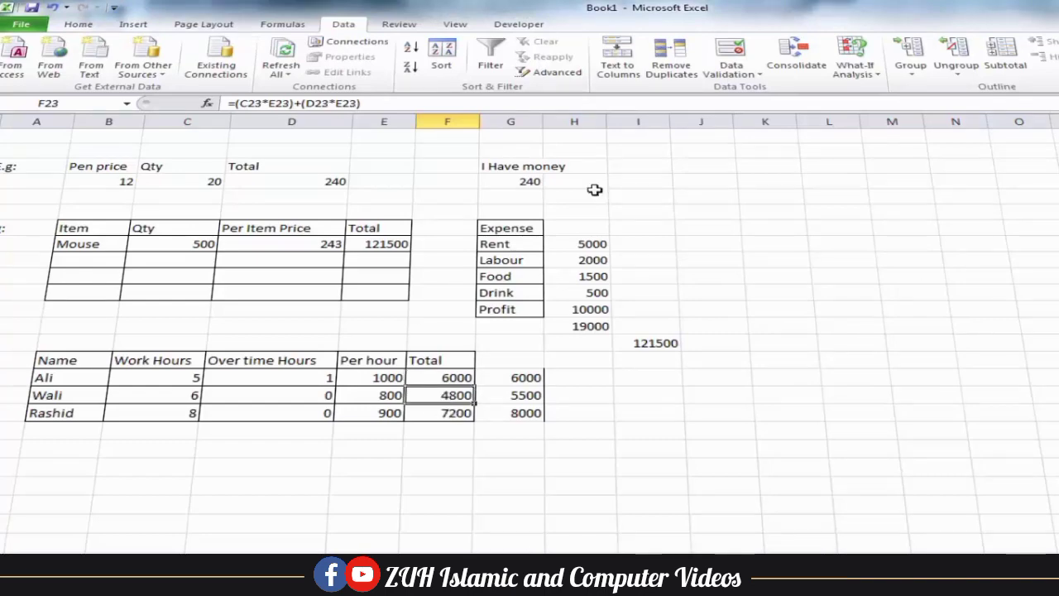
Goal Seek F23 to 5500 by changing D23's overtime hours, giving 0.875
left_click(861, 73)
left_click(877, 105)
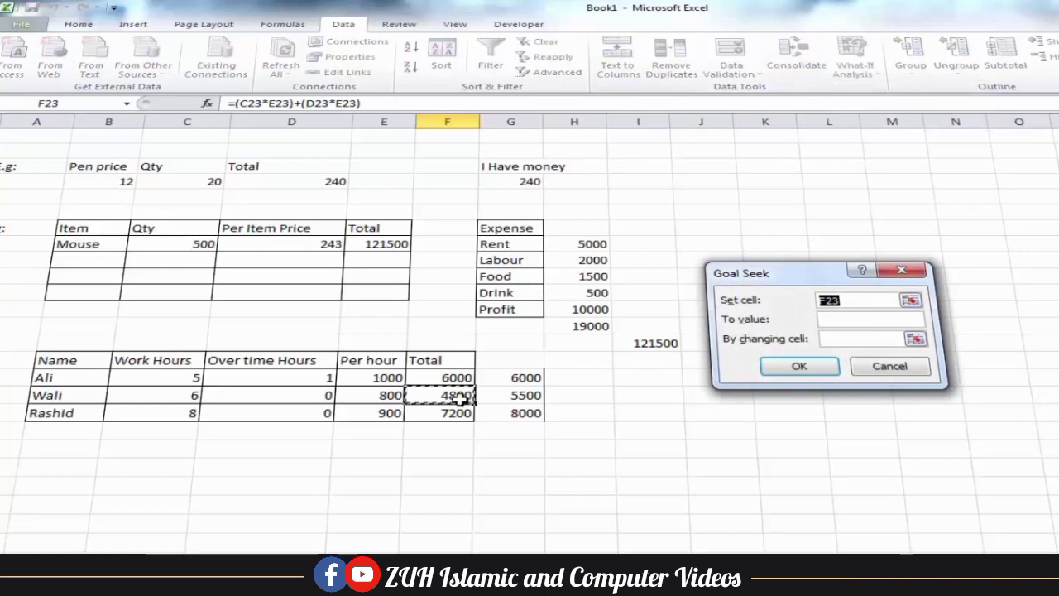
left_click(853, 319)
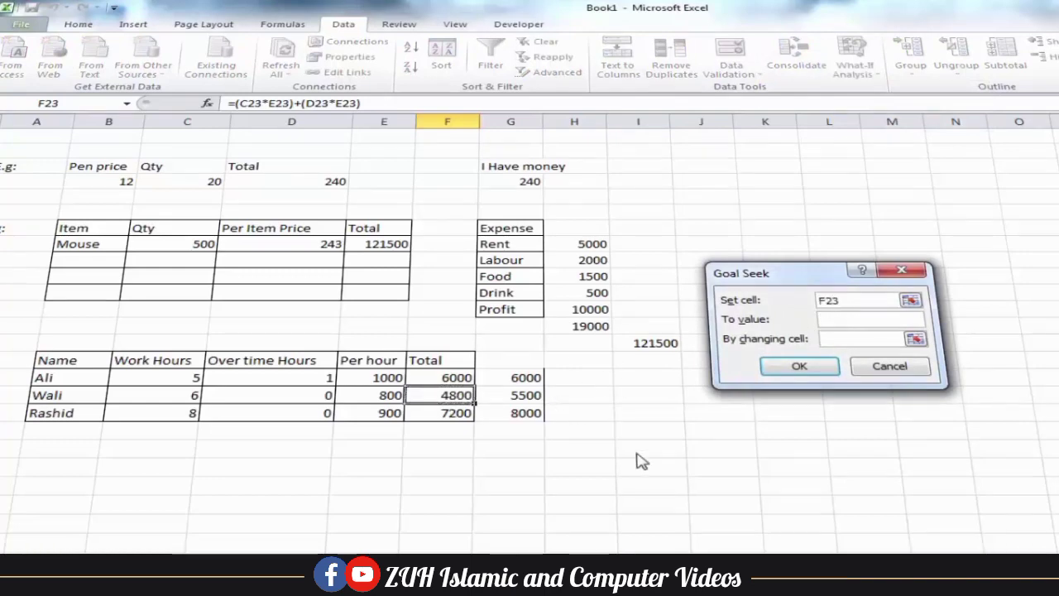
left_click(845, 339)
left_click(324, 396)
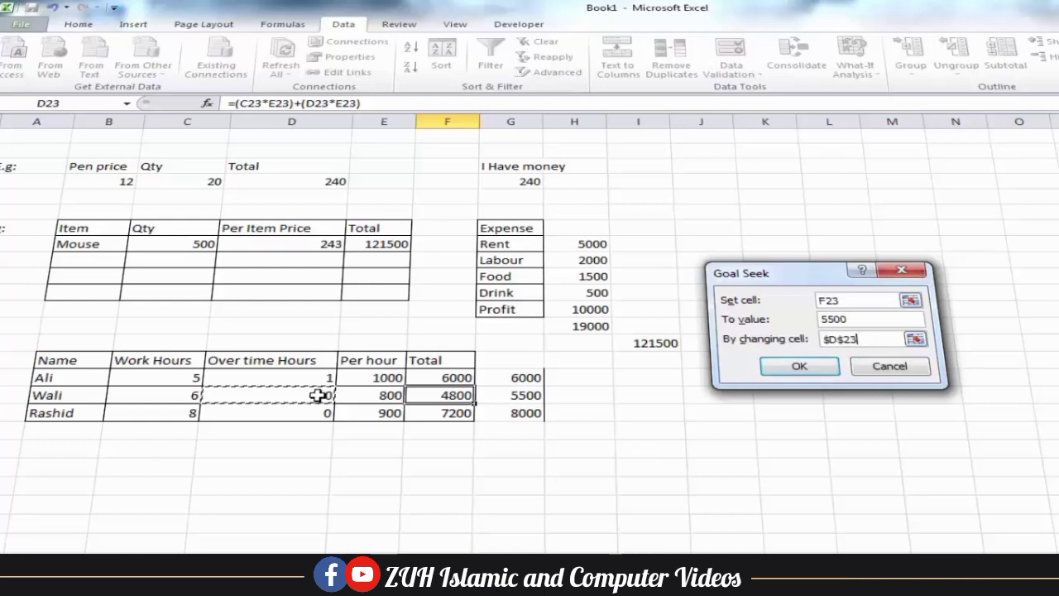
left_click(799, 366)
left_click(803, 366)
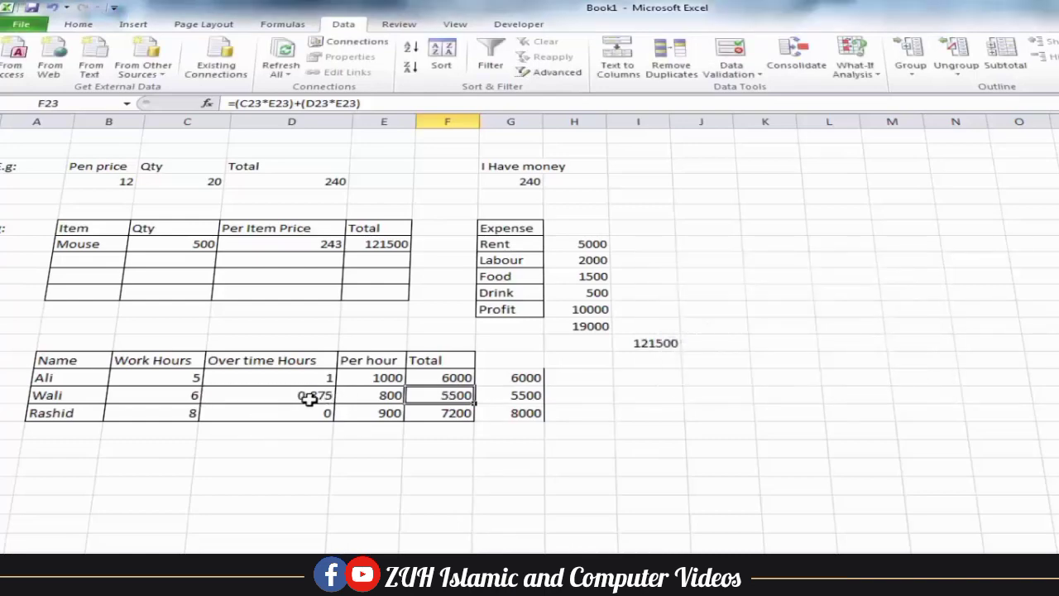
Goal Seek F24 to 8000 by changing D24's overtime hours, giving 0.888888889
left_click(449, 413)
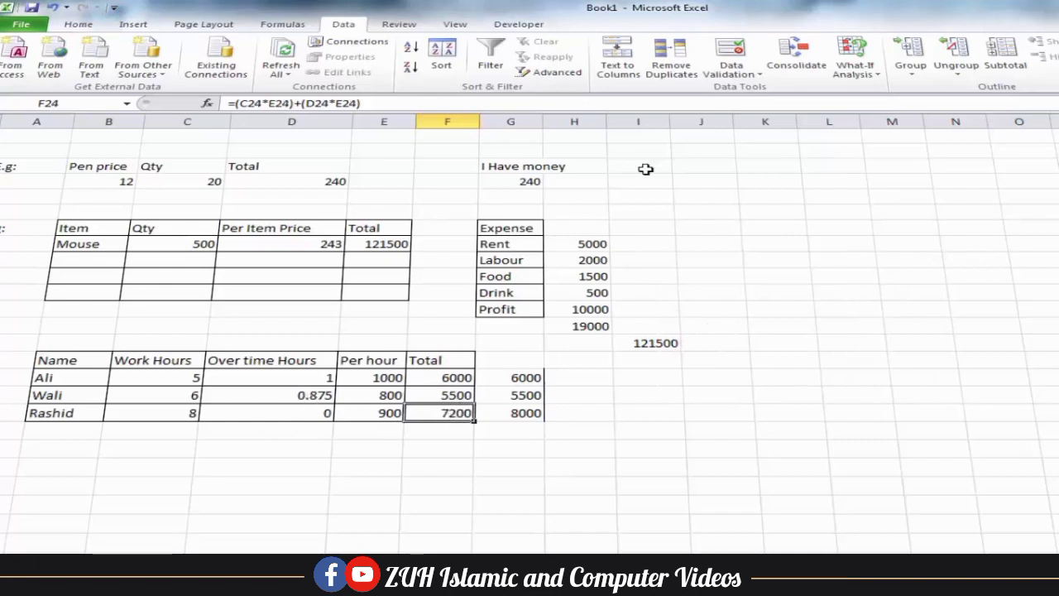
left_click(857, 69)
left_click(880, 104)
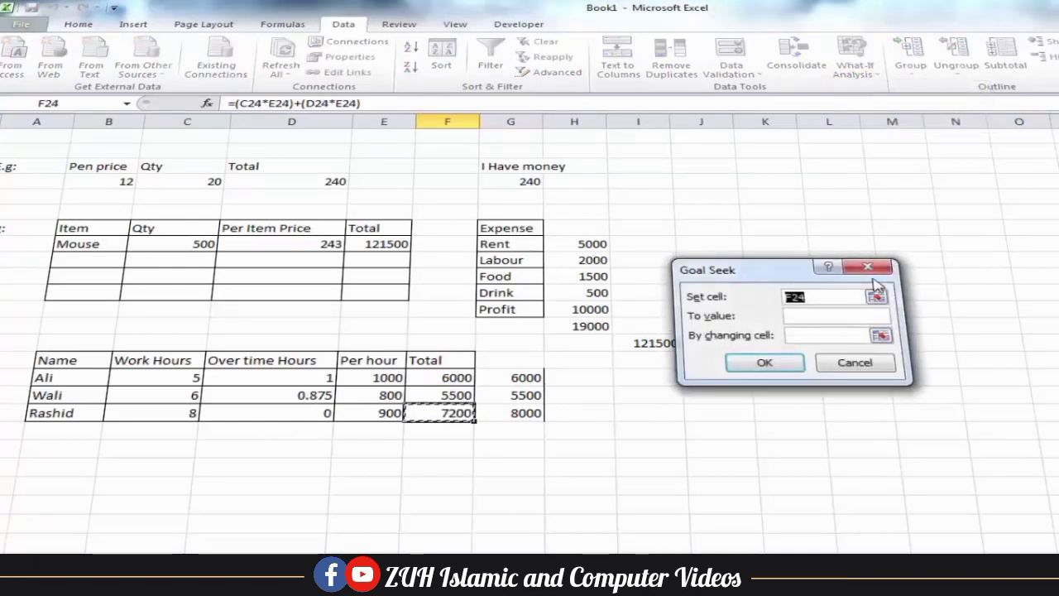
left_click(807, 318)
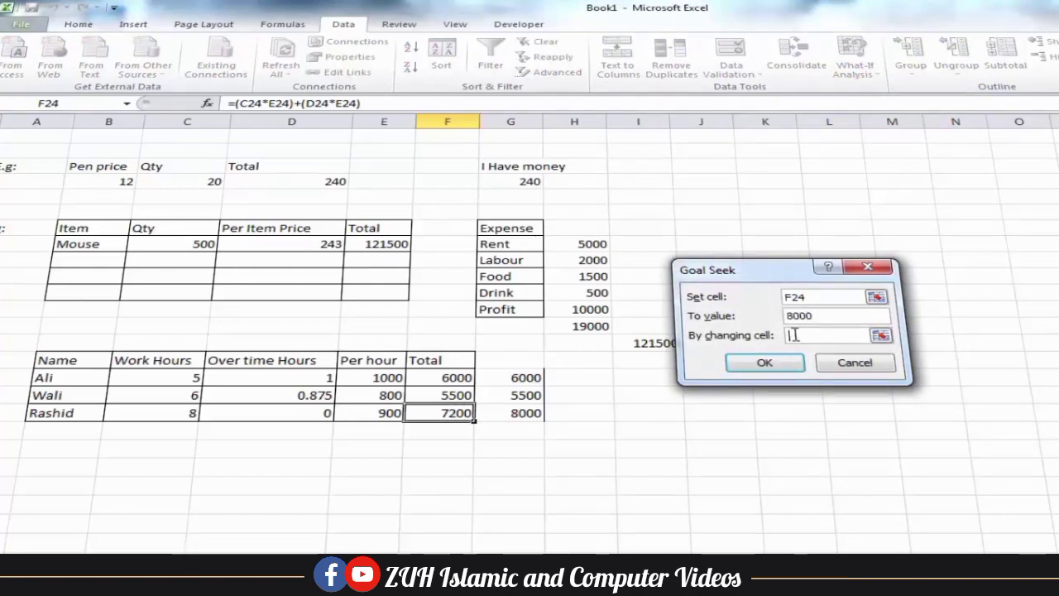
left_click(323, 414)
left_click(763, 364)
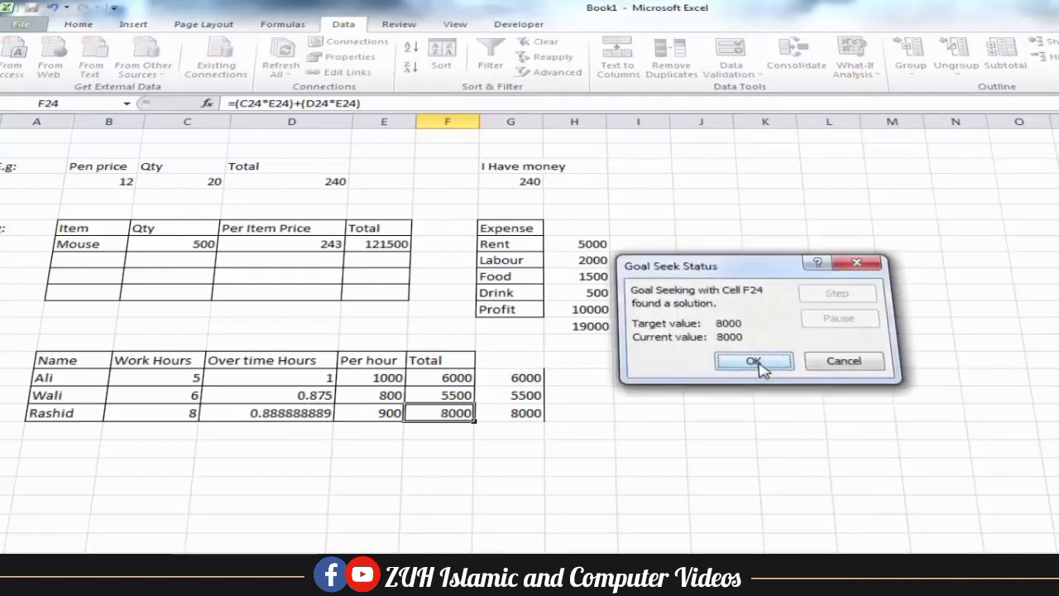
left_click(749, 362)
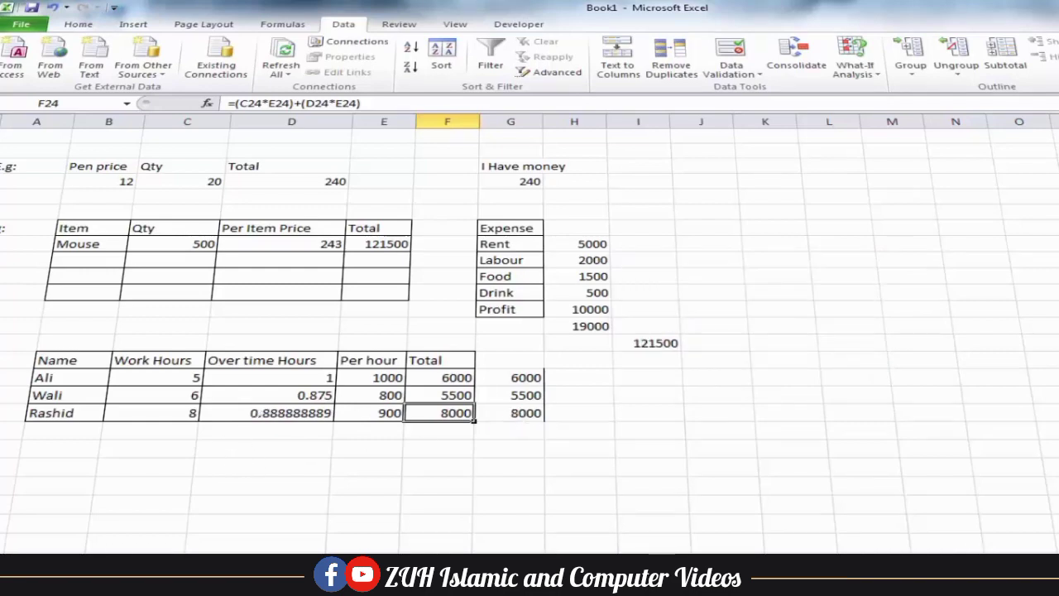
Start a new example at A27 with headers E.g:, Name, English, Computer, Sceince, Total Marks
left_click(25, 460)
type("E.g:")
key("Tab")
type("Name")
key("Tab")
type("English")
key("Tab")
type("Computer")
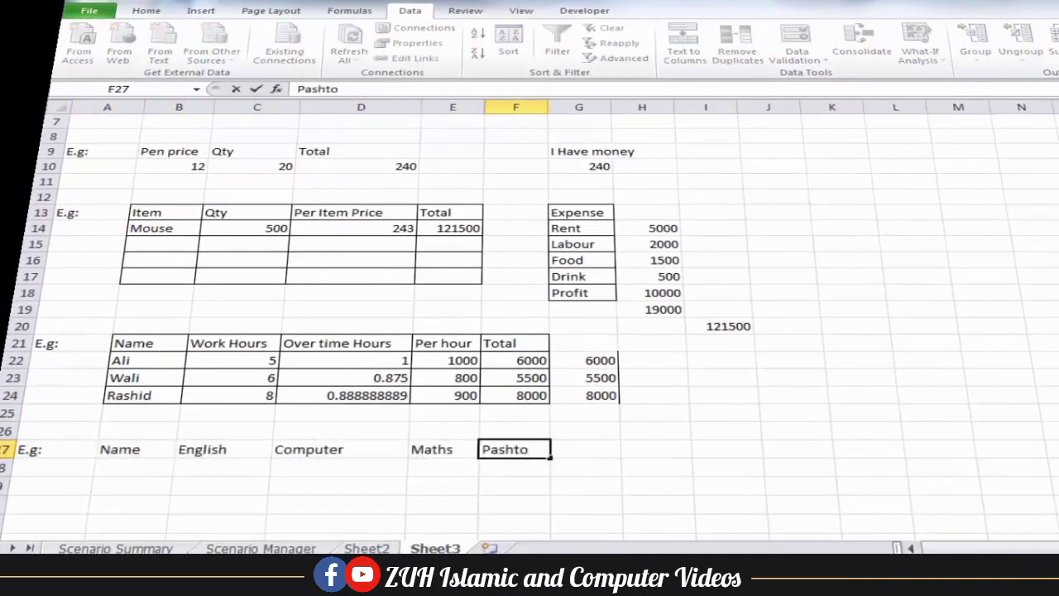
key("Tab")
type("Sceince")
key("Tab")
type("Total Marks")
Format the marks table B27:H30, autofit a column, and enter marks 70, 80, 25, 50
left_click_drag(125, 449, 662, 505)
left_click(146, 11)
left_click(304, 53)
double_click(674, 107)
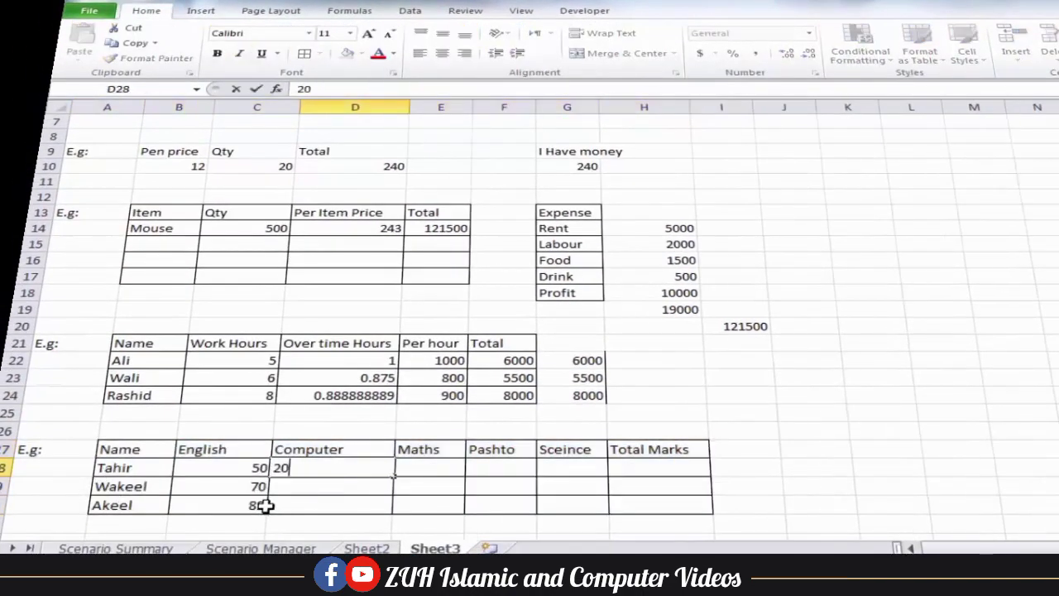
key("Return")
type("70")
key("Return")
type("80")
key("Right")
key("Up")
key("Up")
type("25")
key("Return")
type("50")
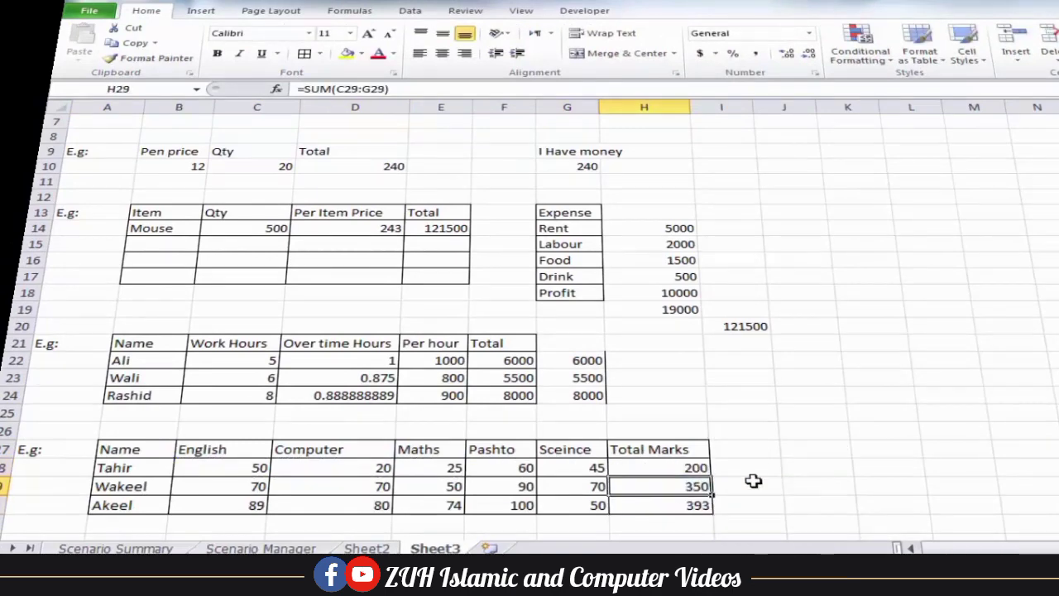
Add an Average column in I27 using =AVERAGE of each student's marks, filled down to I30
left_click_drag(650, 449, 759, 509)
left_click(748, 450)
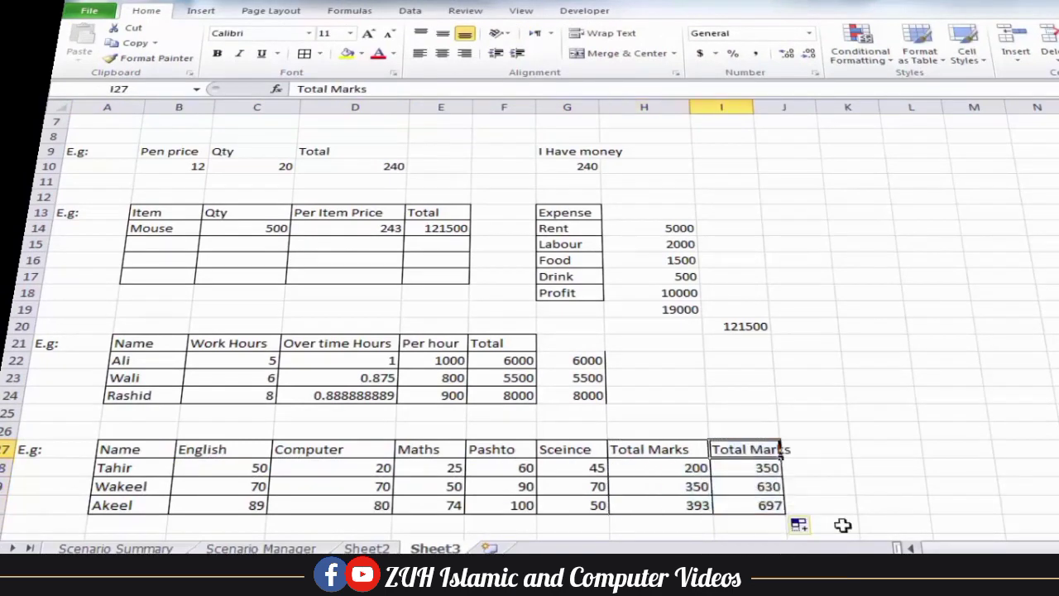
type("Average")
key("Return")
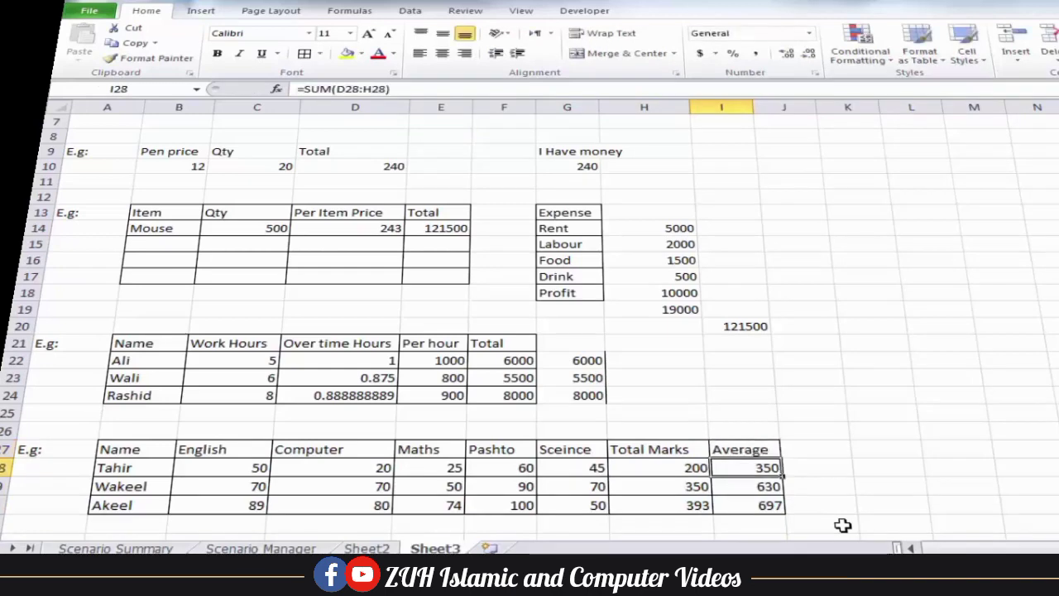
type("=aver")
key("Tab")
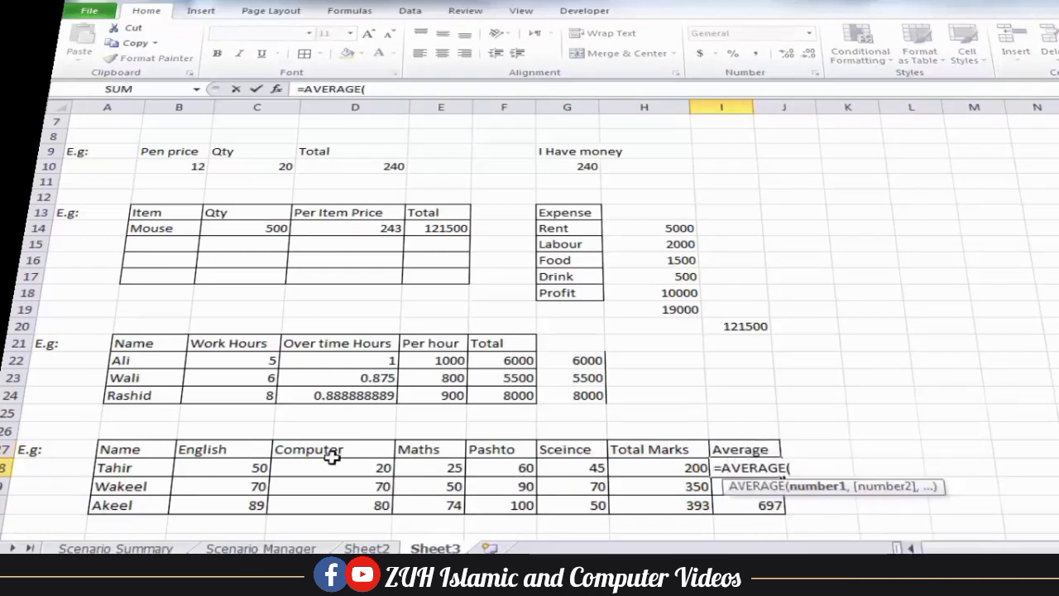
left_click_drag(273, 466, 559, 471)
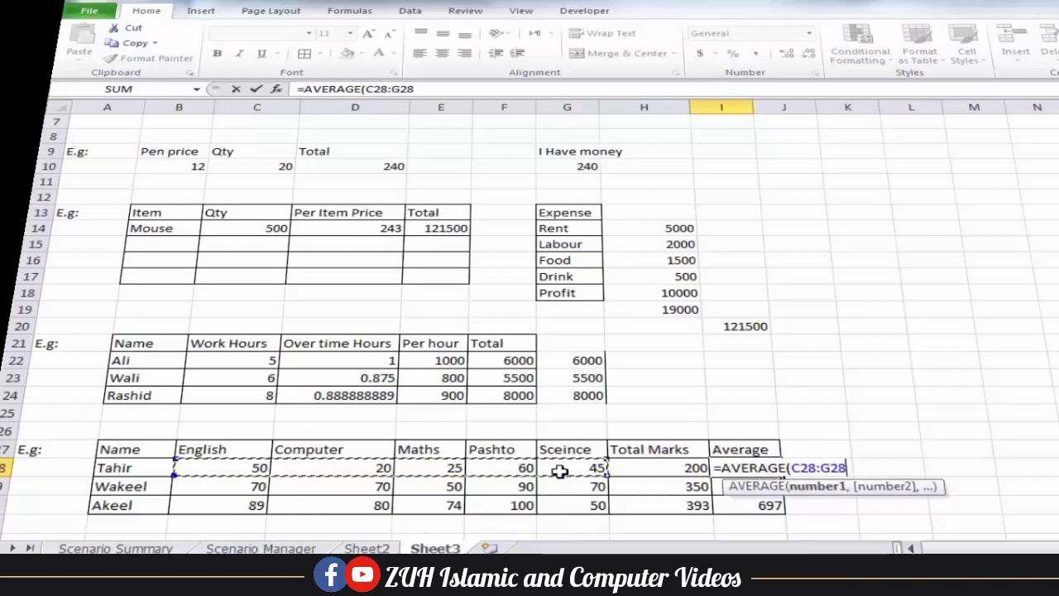
key("Return")
left_click_drag(766, 468, 763, 503)
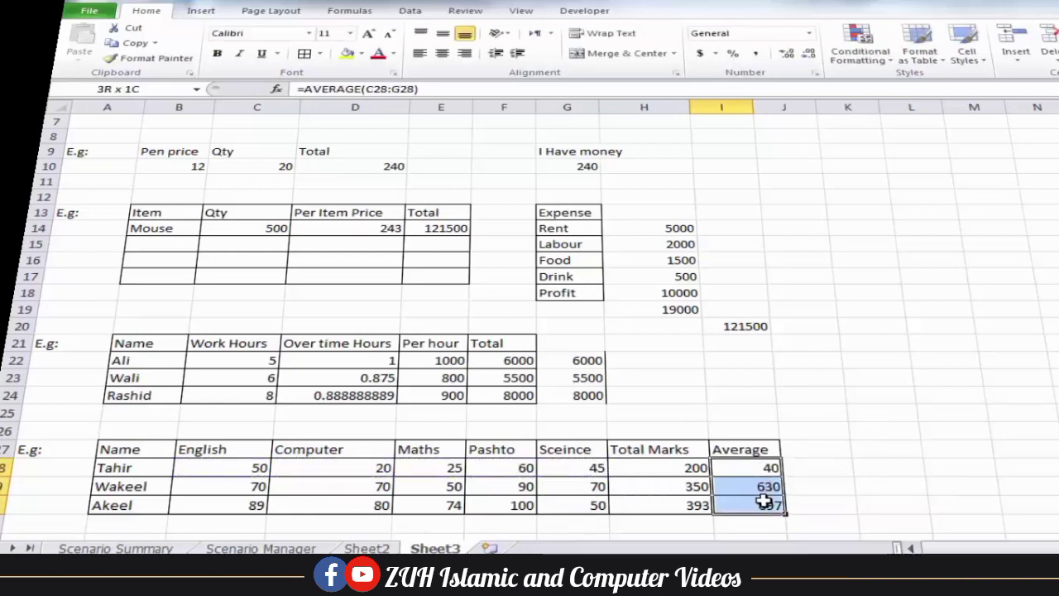
left_click(830, 486)
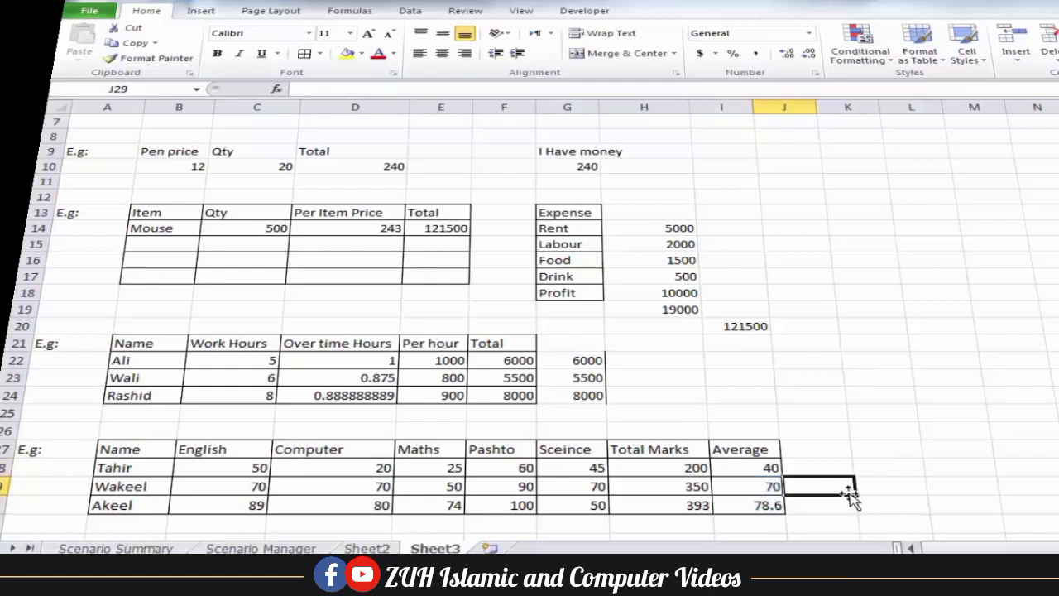
Enter the target average 85 in J30 beside Akeel's average
key("Down")
key("Left")
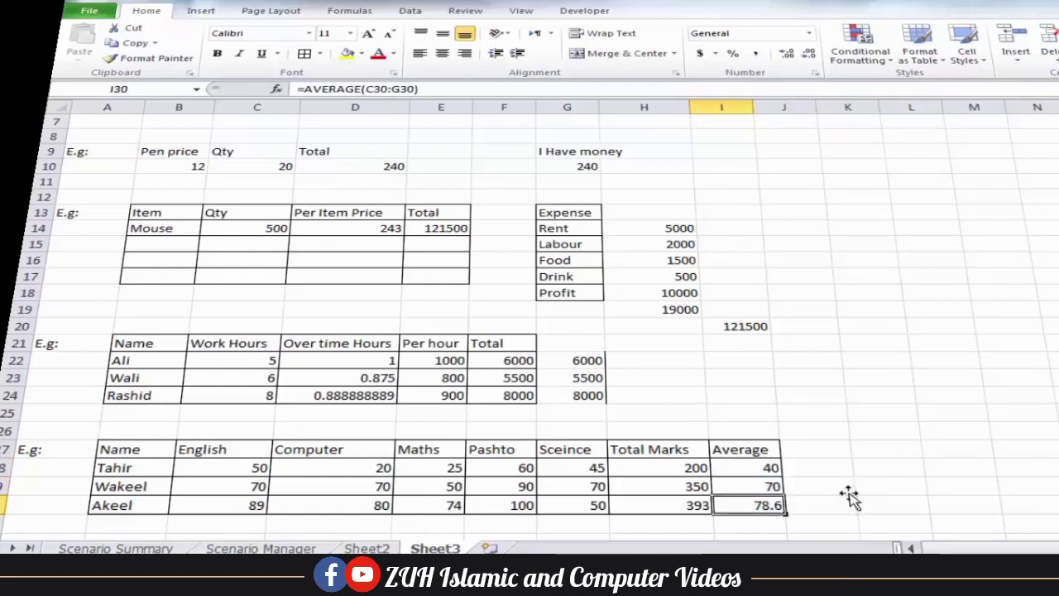
key("Right")
key("Left")
key("Left")
key("Right")
key("Right")
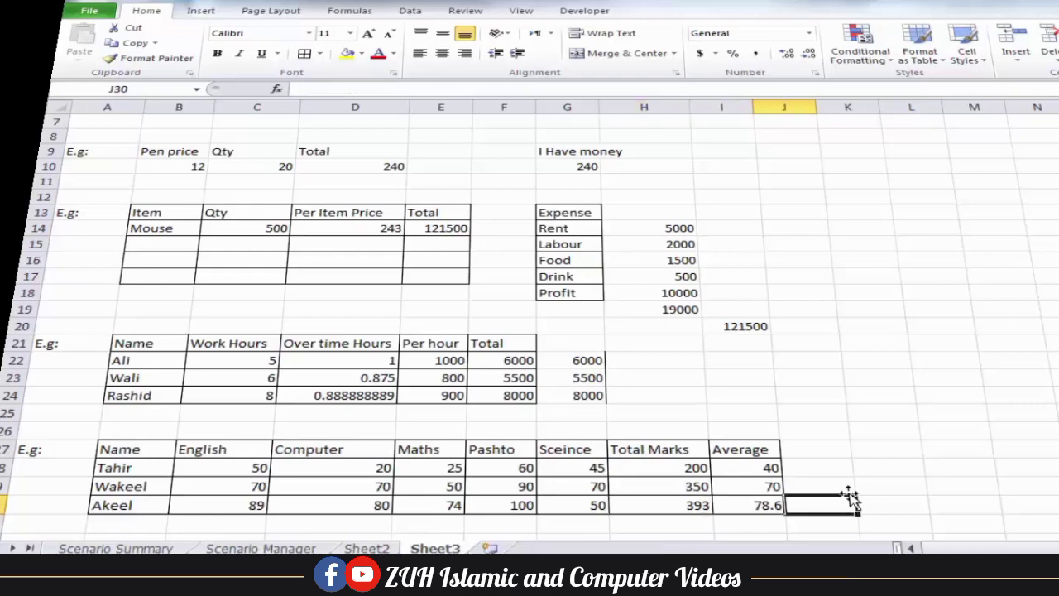
type("85")
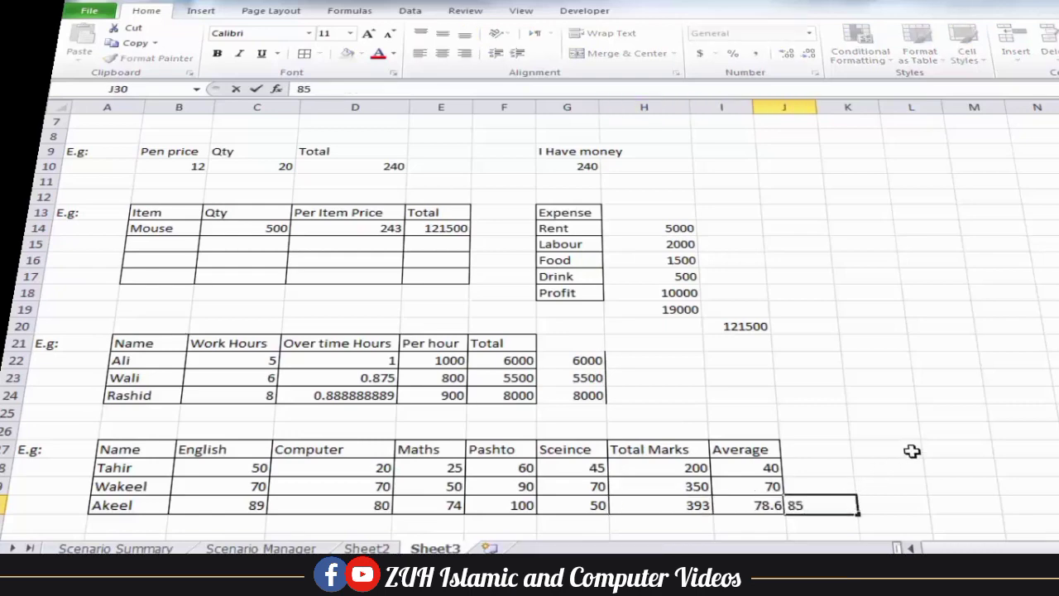
left_click(913, 450)
left_click(762, 501)
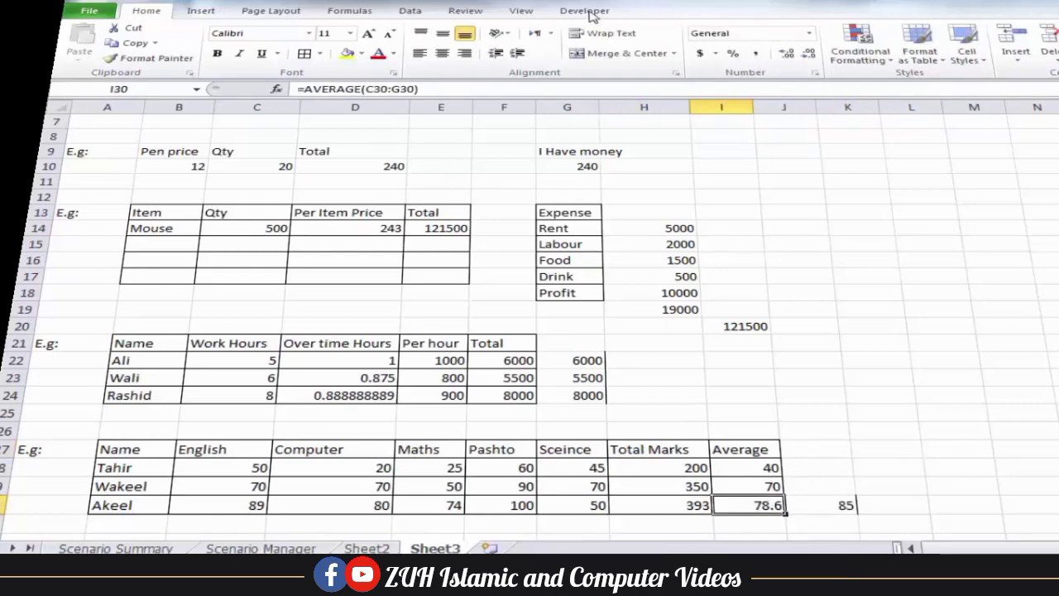
left_click(465, 11)
Goal Seek Akeel's average I30 to 85 by changing his Science mark G30, which becomes 82
left_click(411, 11)
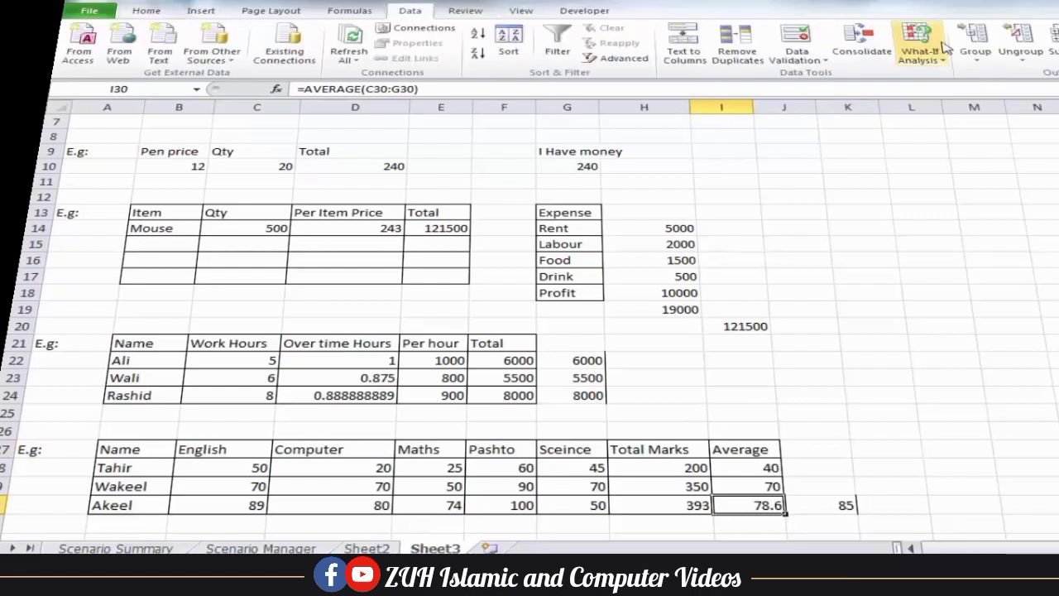
left_click(920, 49)
left_click(954, 90)
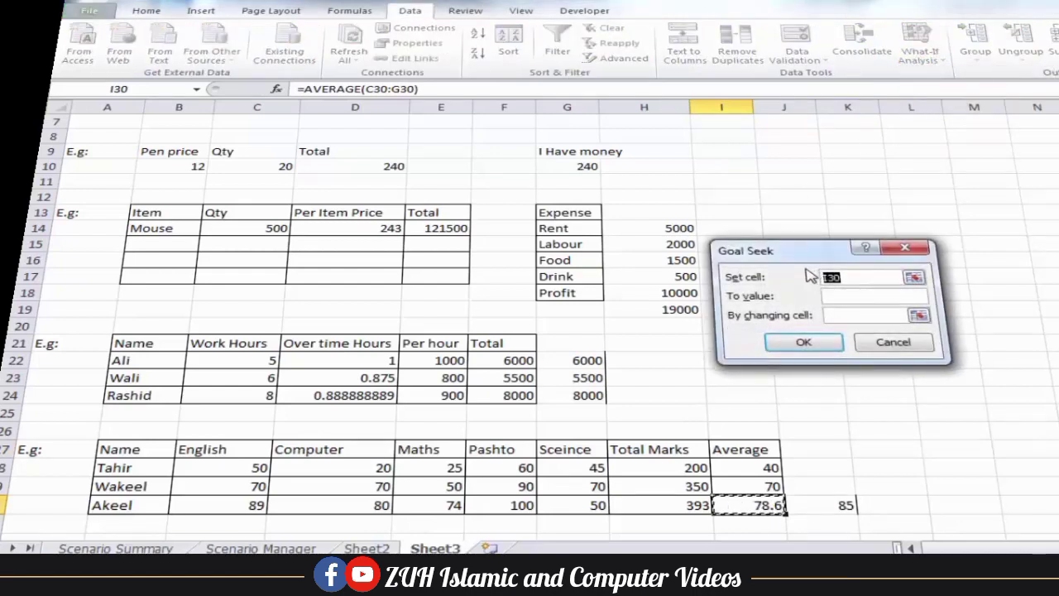
left_click_drag(807, 251, 898, 225)
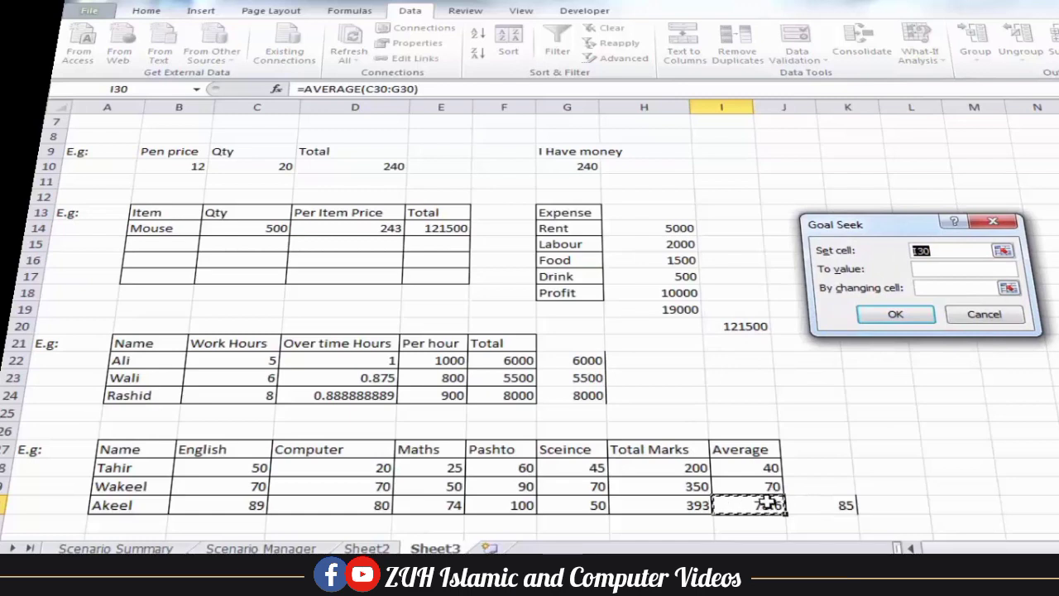
left_click(939, 268)
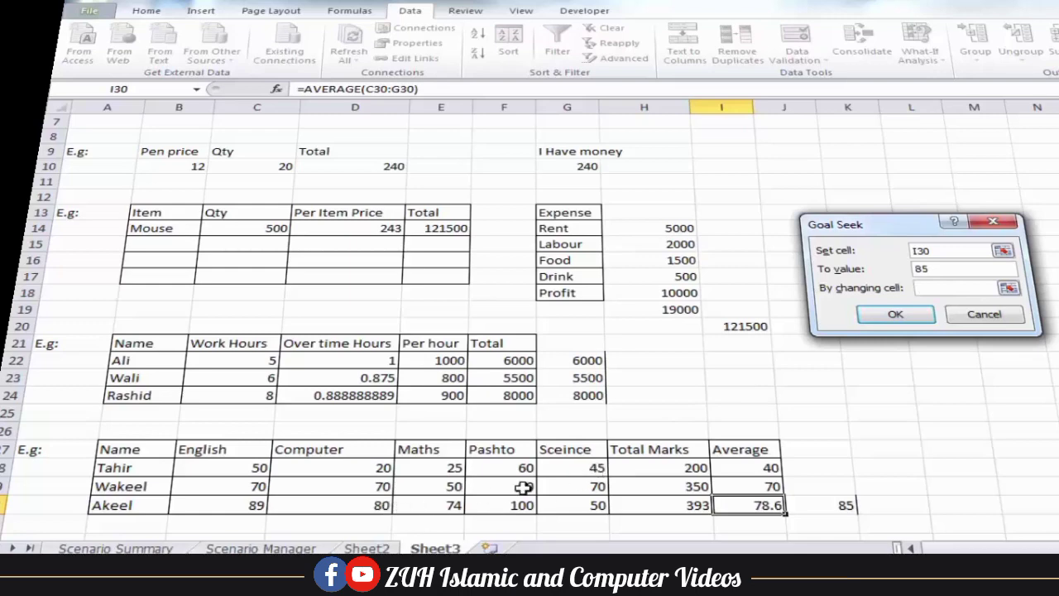
left_click(579, 504)
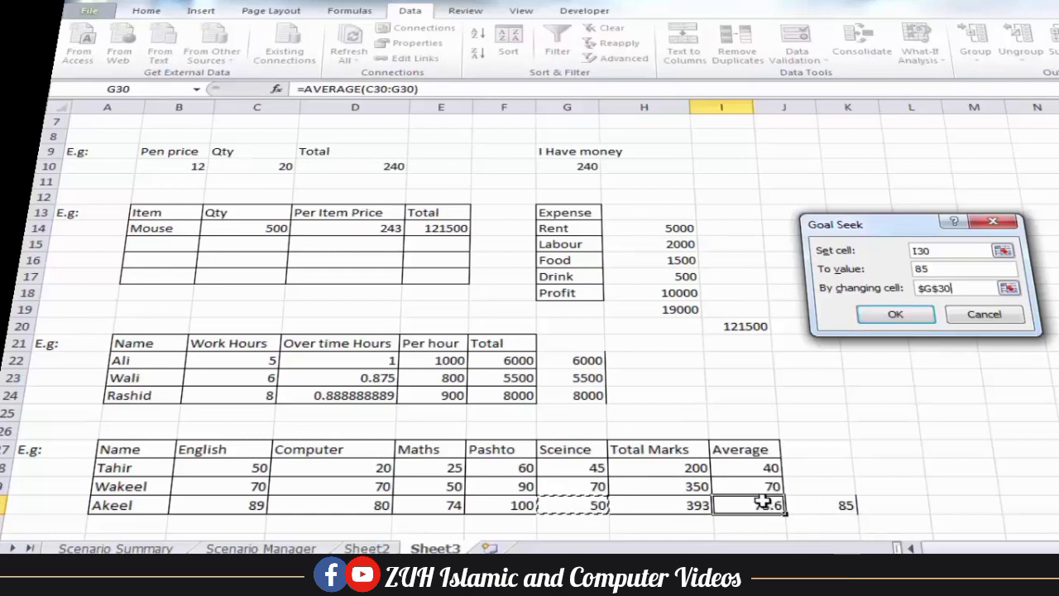
left_click(895, 316)
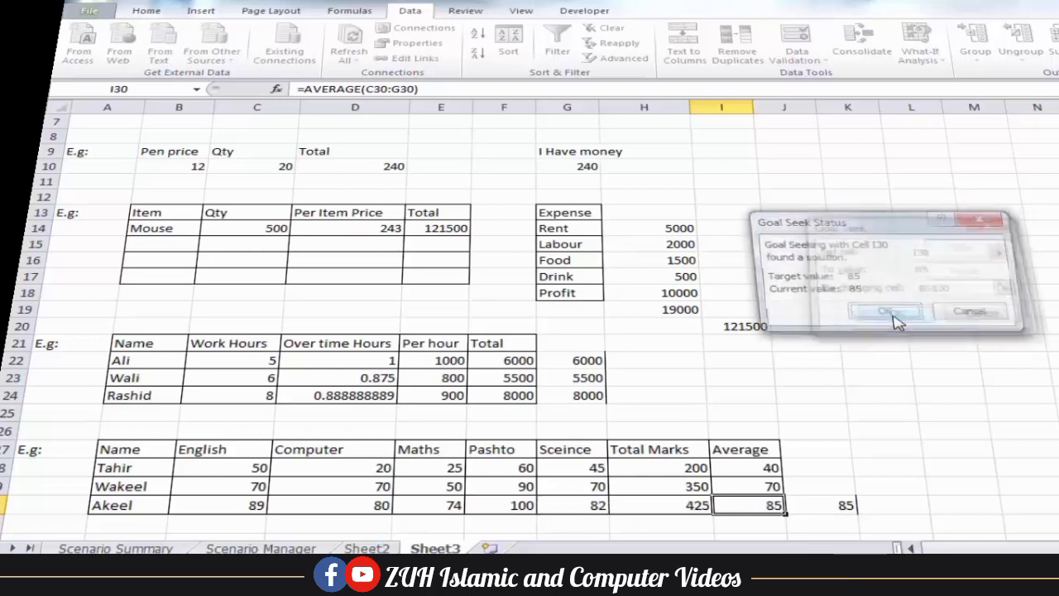
left_click(884, 313)
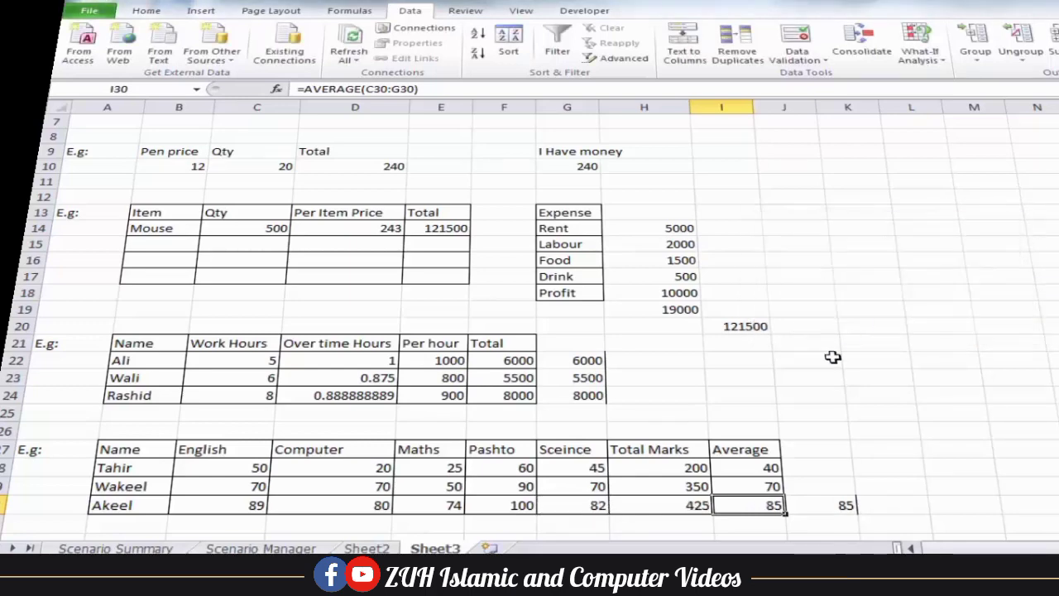
left_click(587, 511)
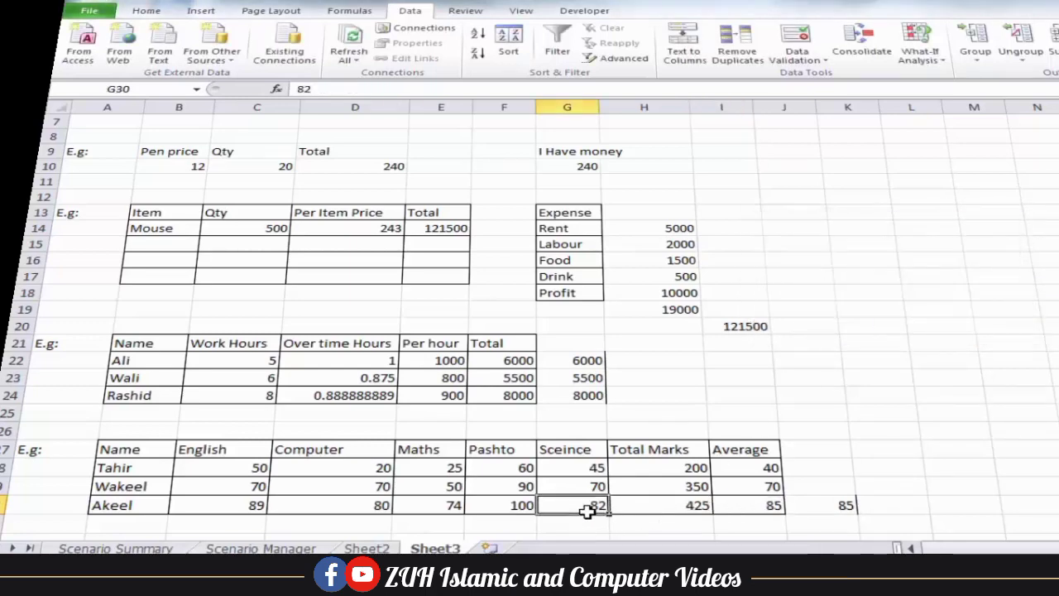
left_click(763, 504)
left_click(875, 442)
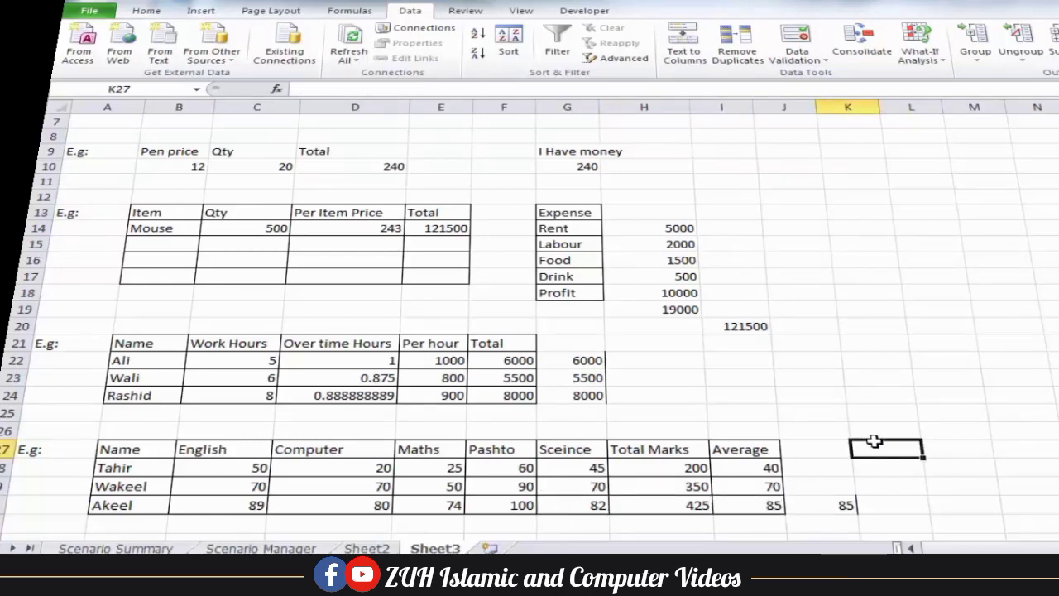
Rename the Sheet3 tab to 'Goal Seek'
scroll(875, 442, "up", 2)
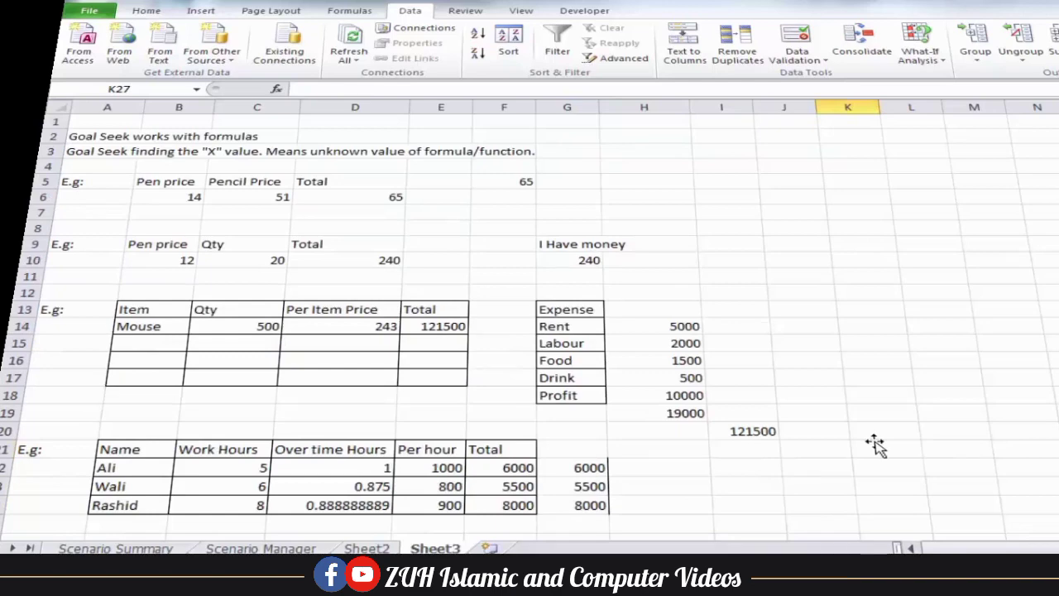
double_click(434, 549)
type("Goal")
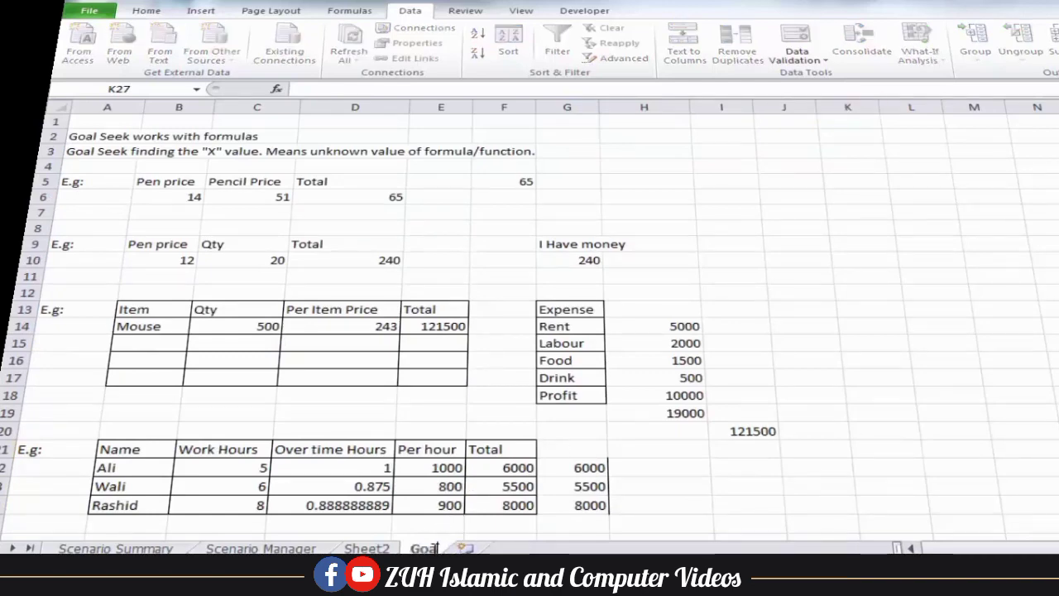
type(" Seek")
key("Return")
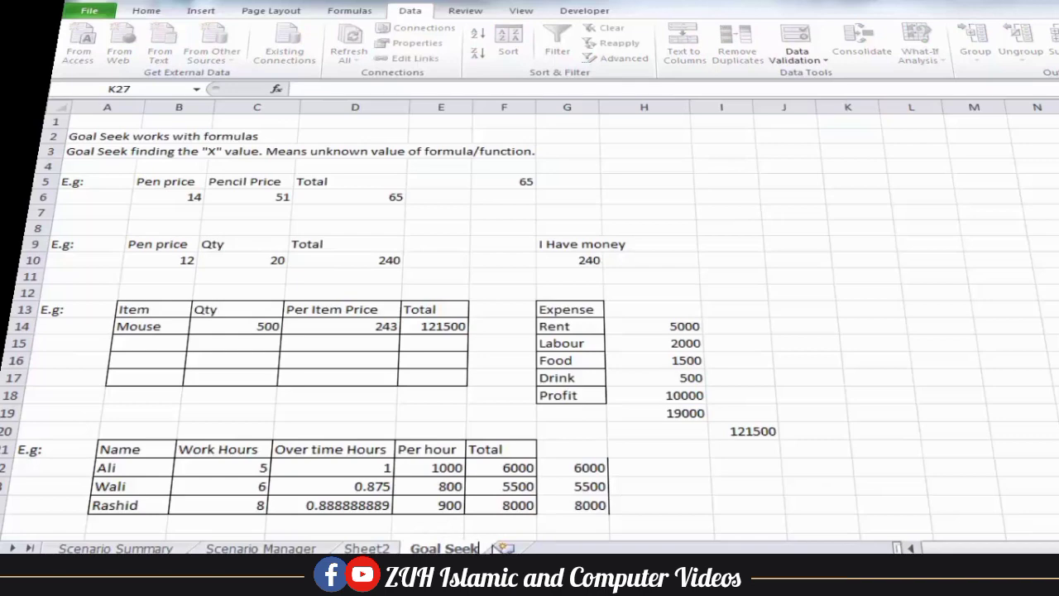
Insert a new worksheet and name it 'Data Table'
left_click(503, 548)
double_click(514, 548)
type("Data Ta")
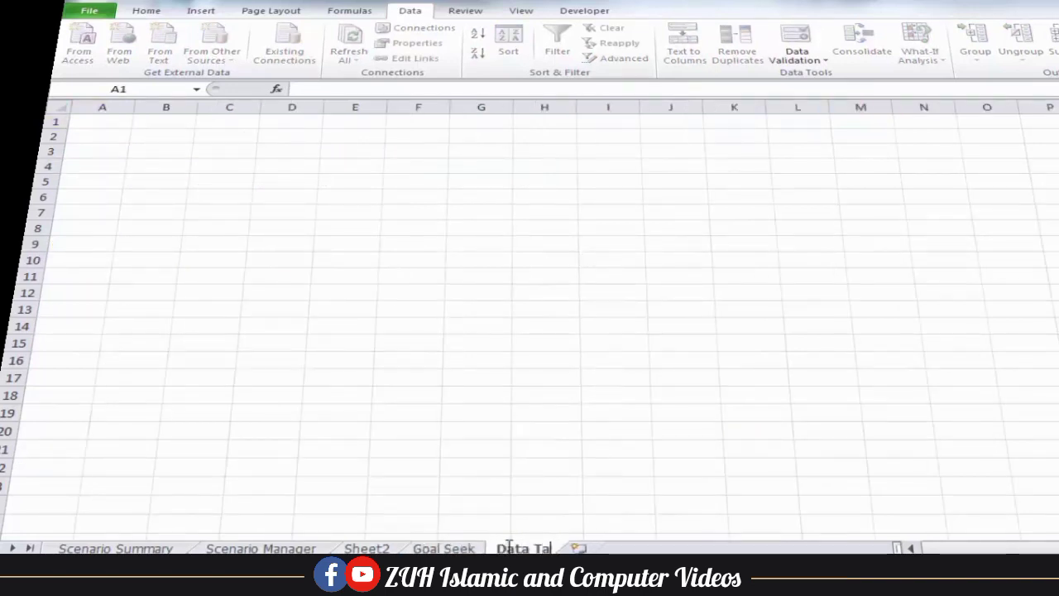
type("ble")
key("Return")
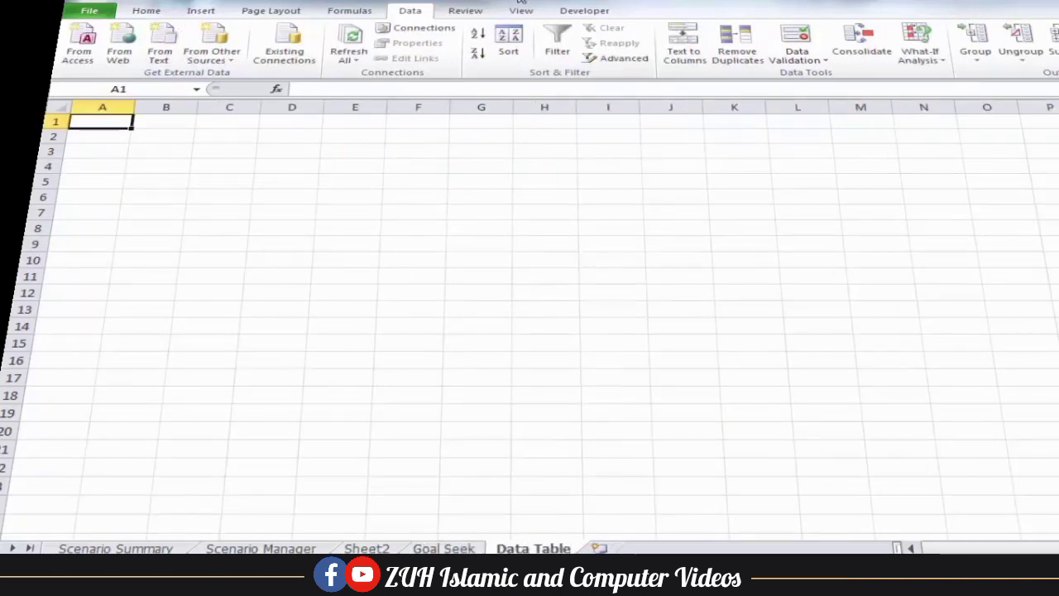
left_click(919, 51)
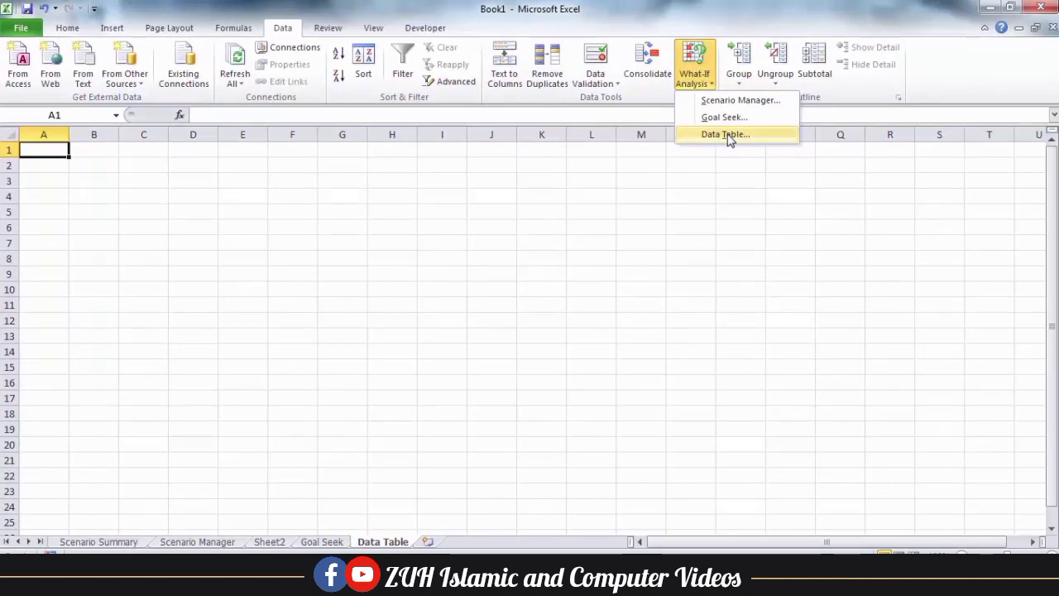
Fill the numbers 1 to 10 down column C starting at C4
left_click(142, 197)
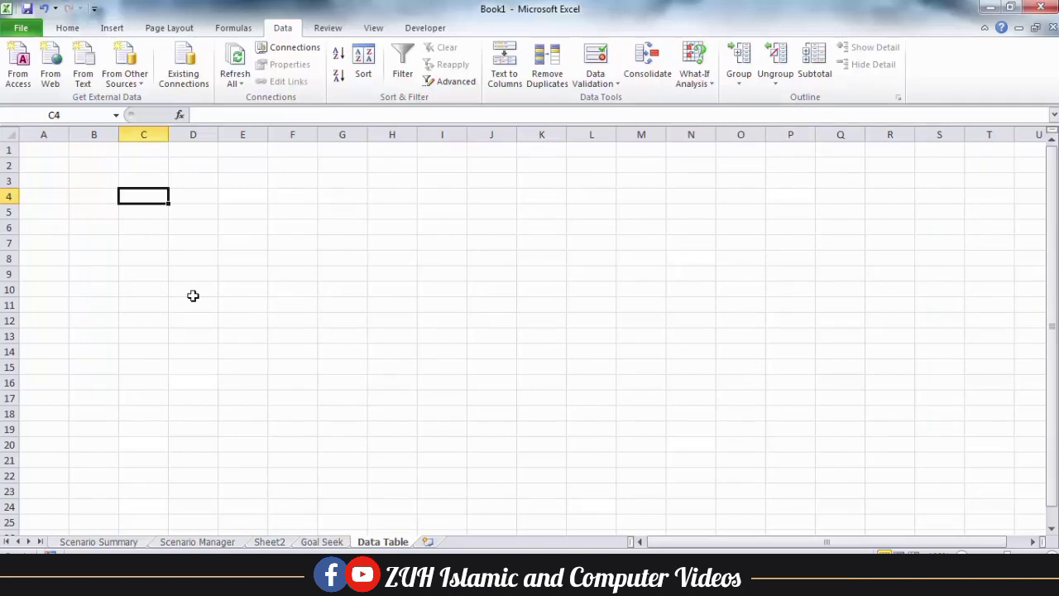
type("1")
key("Return")
type("2")
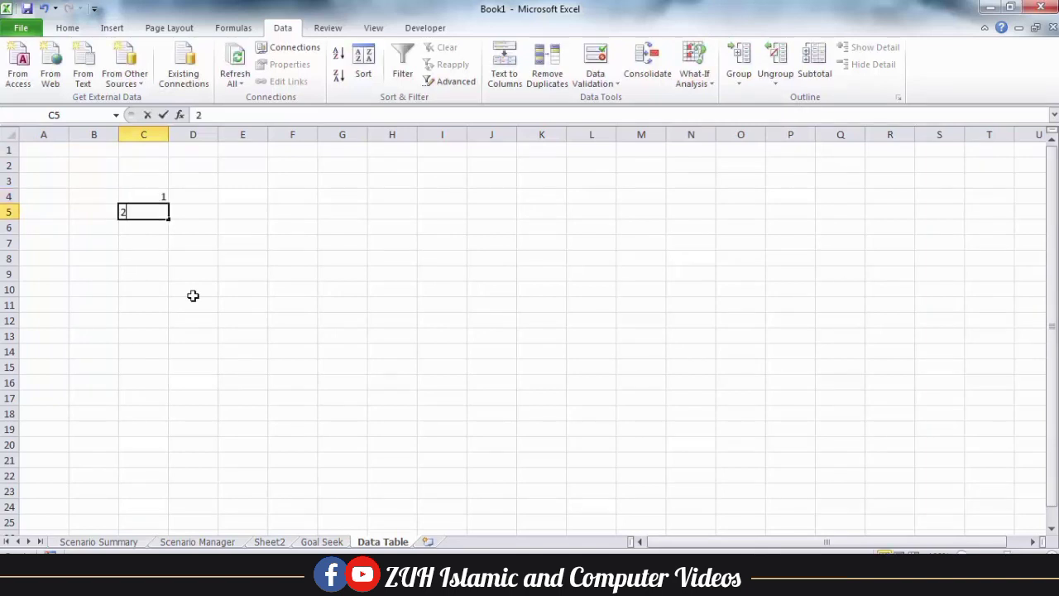
key("Return")
type("3")
key("Return")
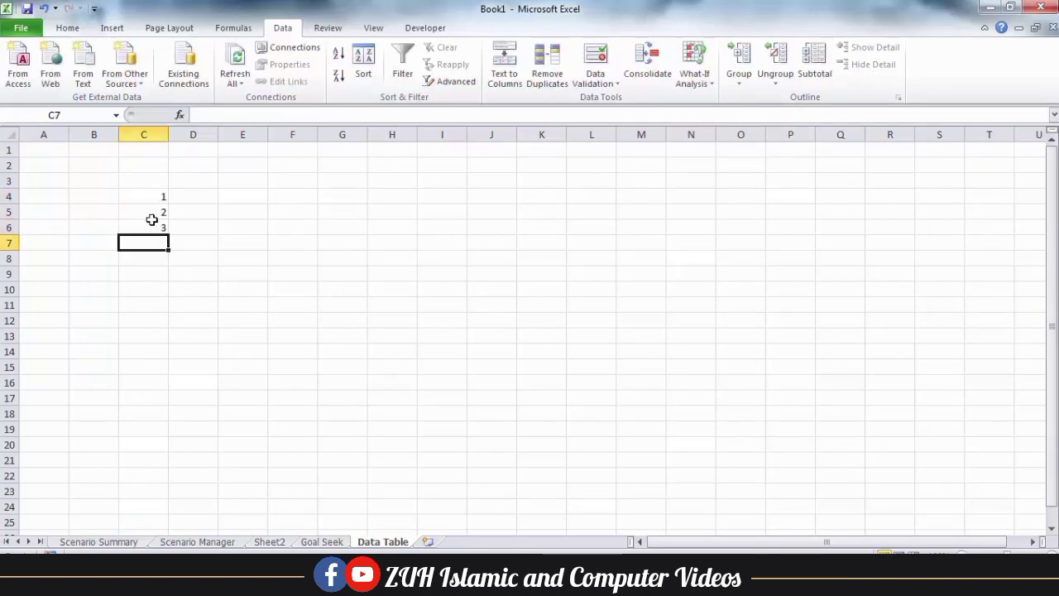
left_click_drag(152, 219, 165, 374)
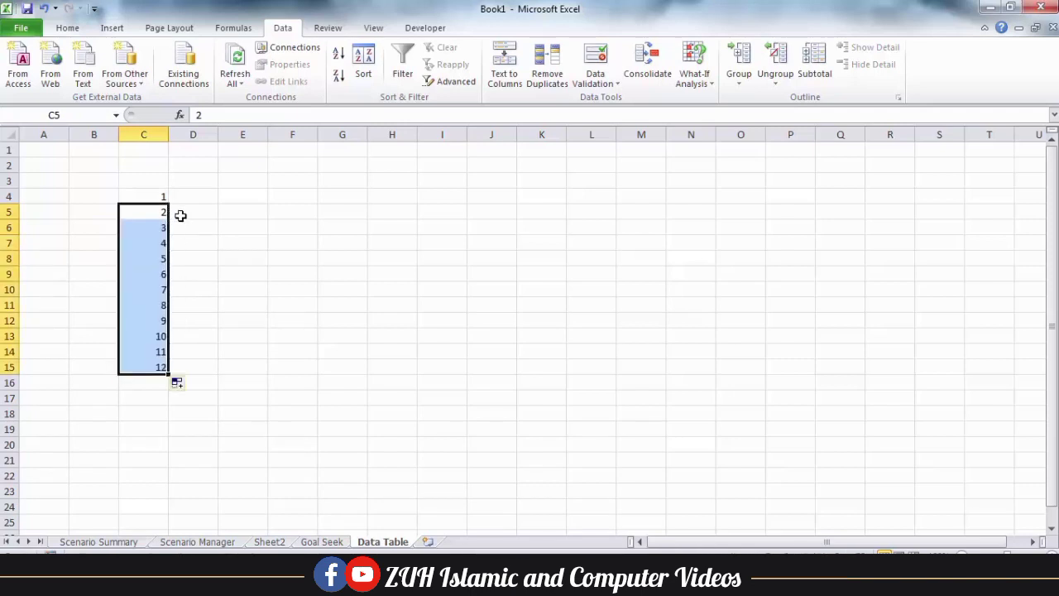
Fill 1 to 10 across D3:M3 and delete the extra 11 and 12 in column C
left_click(172, 181)
type("1")
key("Tab")
type("2")
key("Tab")
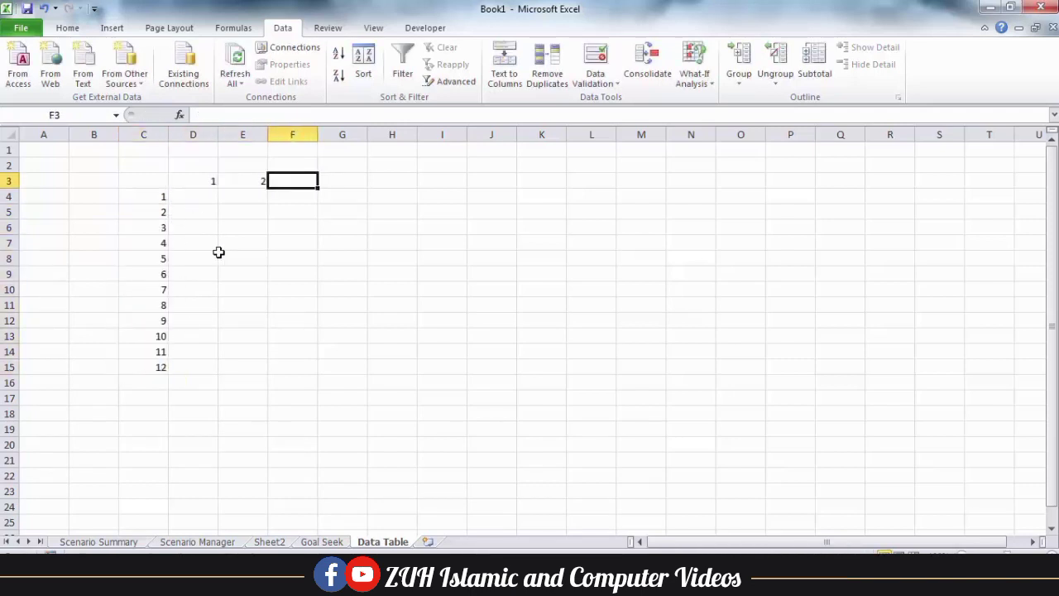
left_click_drag(207, 182, 660, 192)
left_click_drag(157, 352, 159, 365)
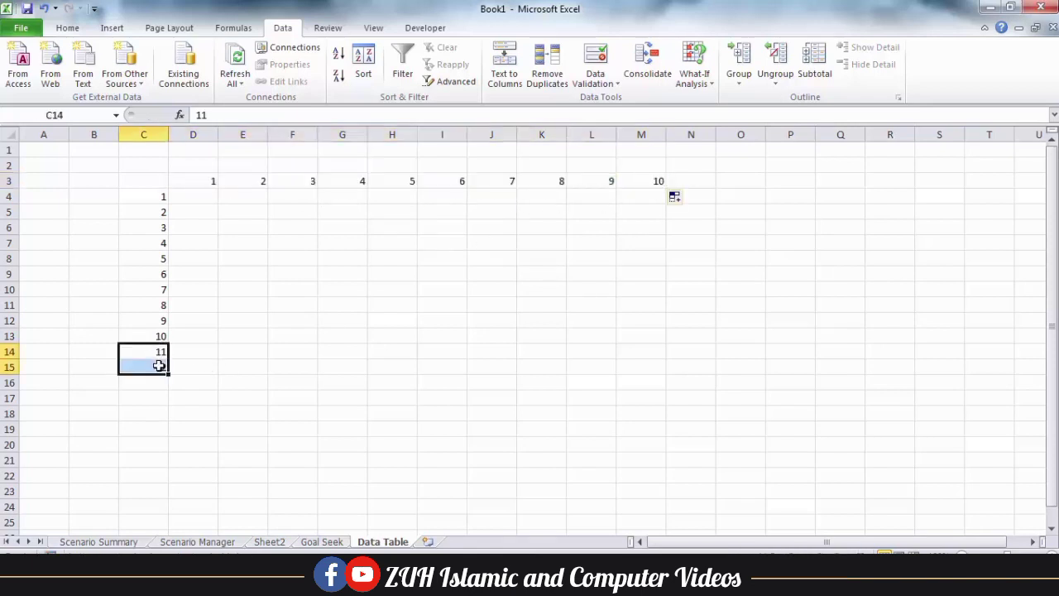
key("Delete")
Enter =A1*B1 in corner cell C3 and select the grid C3:M13
left_click(151, 182)
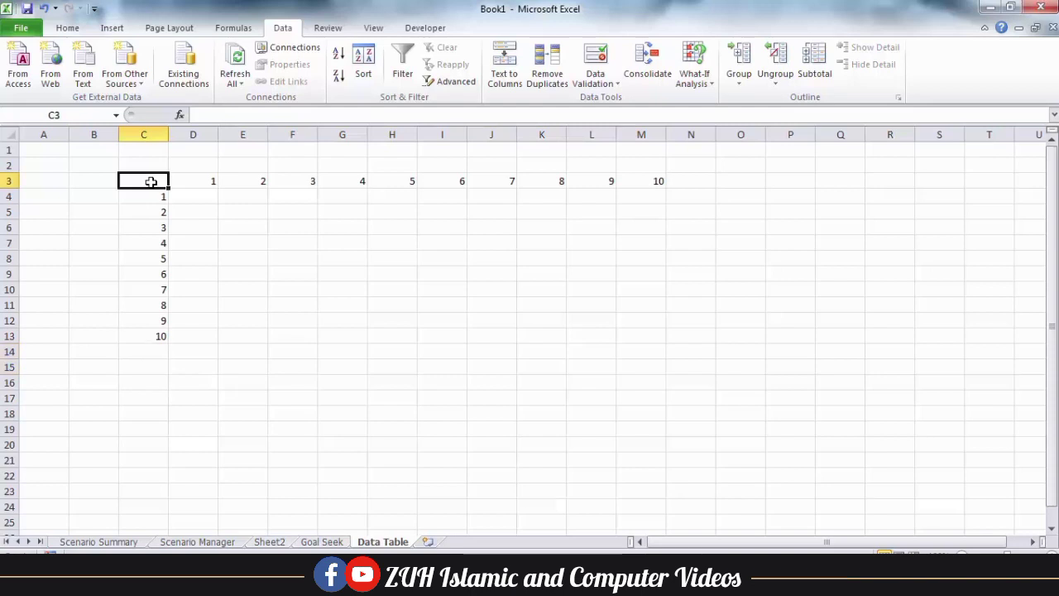
type("=")
left_click(53, 153)
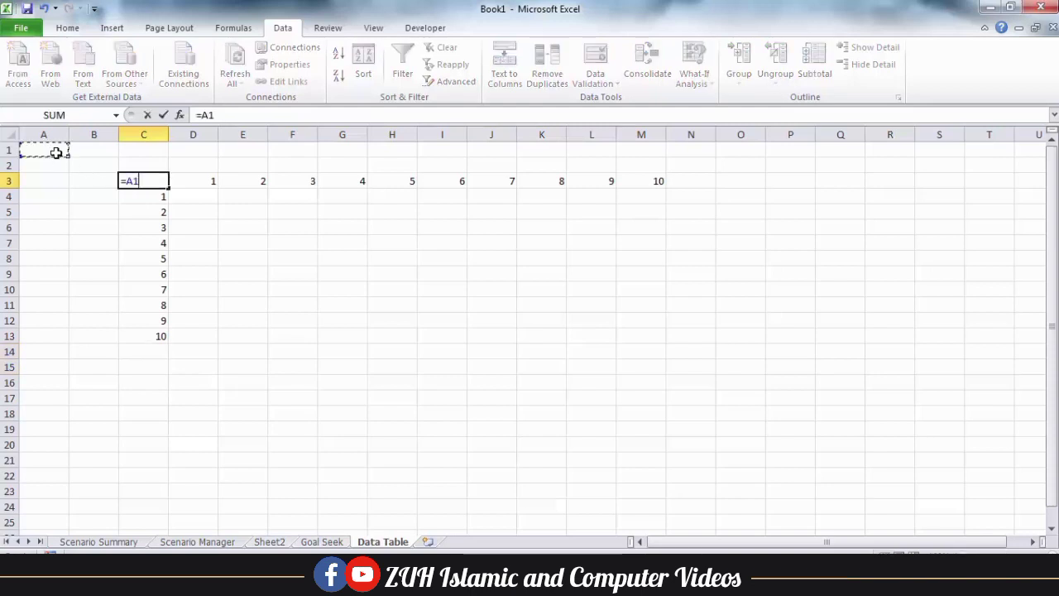
type("*")
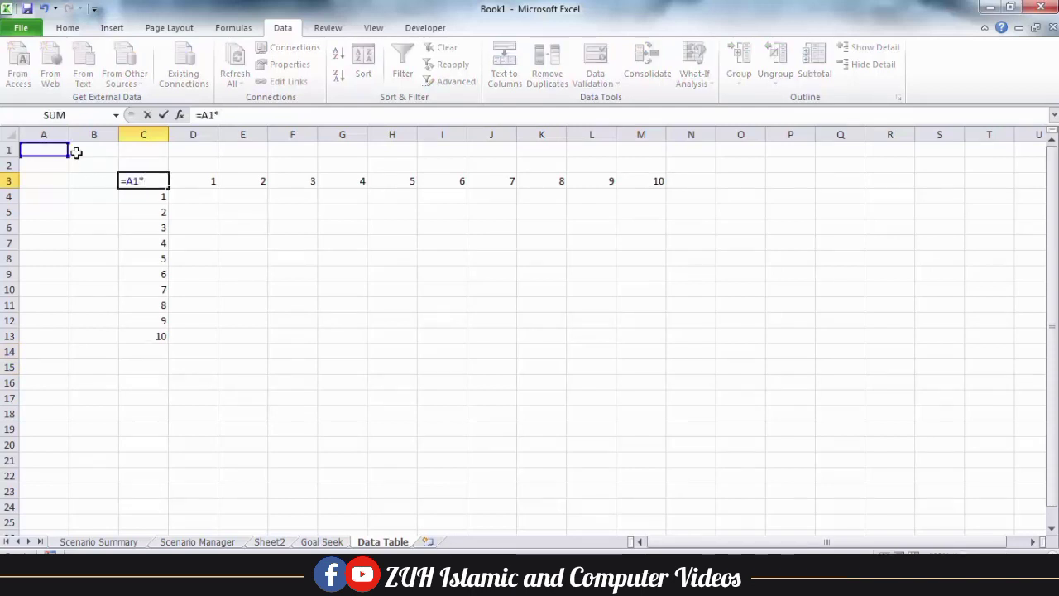
left_click(83, 153)
key("Return")
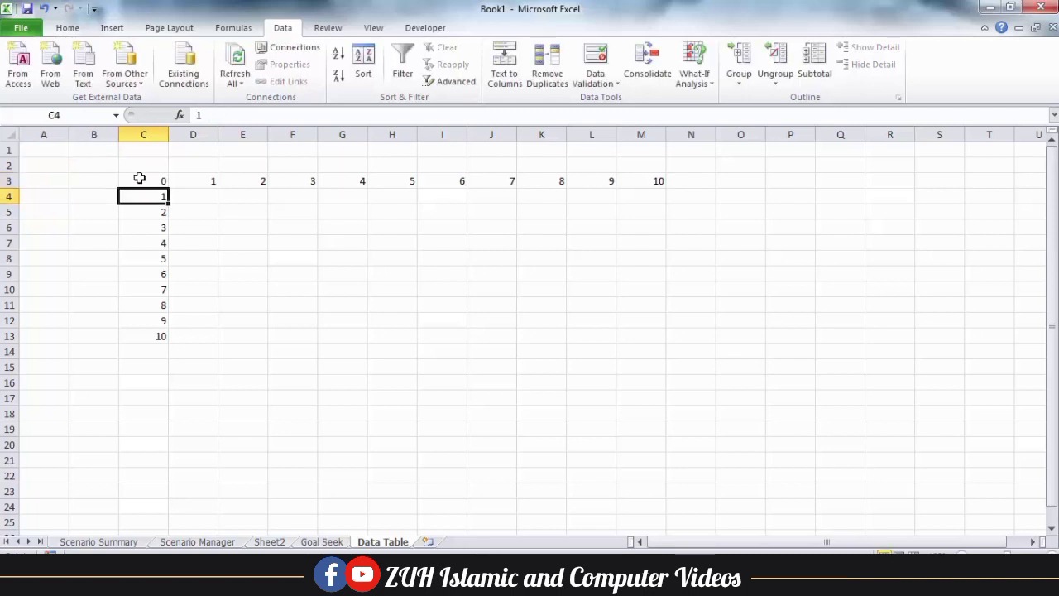
left_click_drag(139, 178, 645, 332)
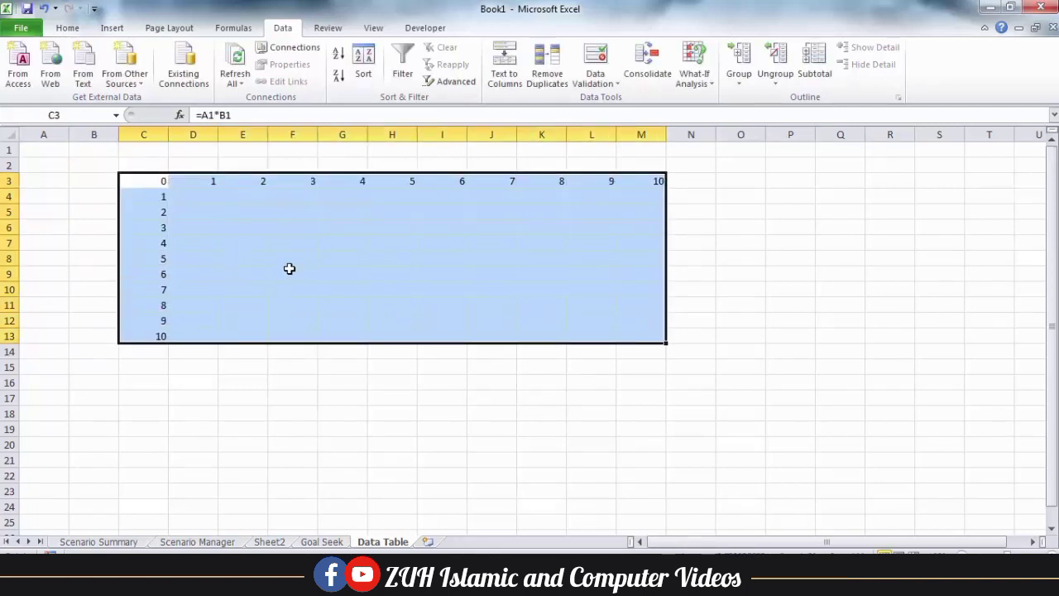
Create a Data Table with row input cell A1 and column input cell B1
left_click(695, 59)
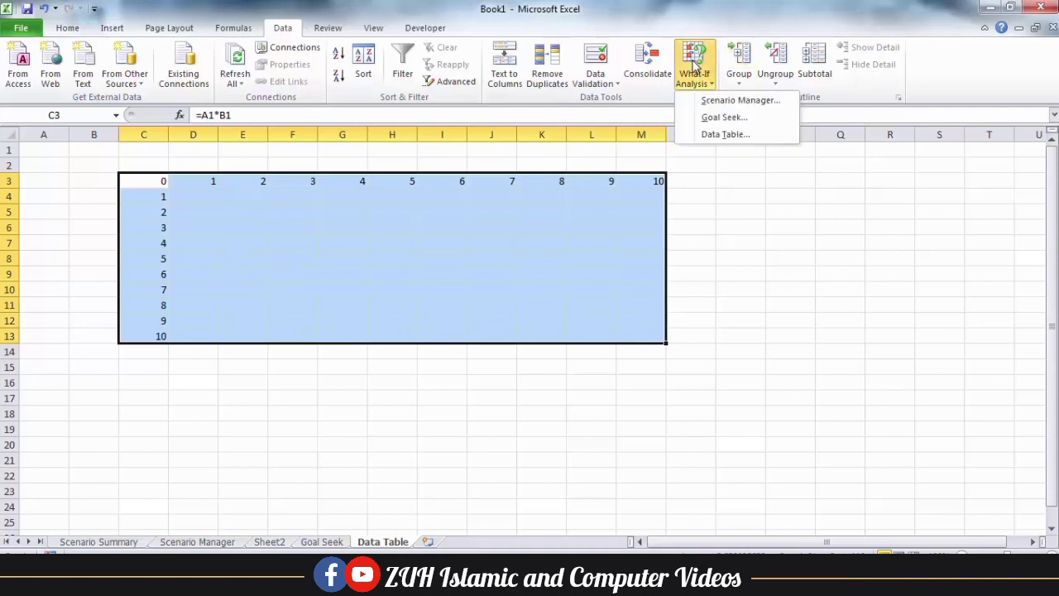
left_click(717, 136)
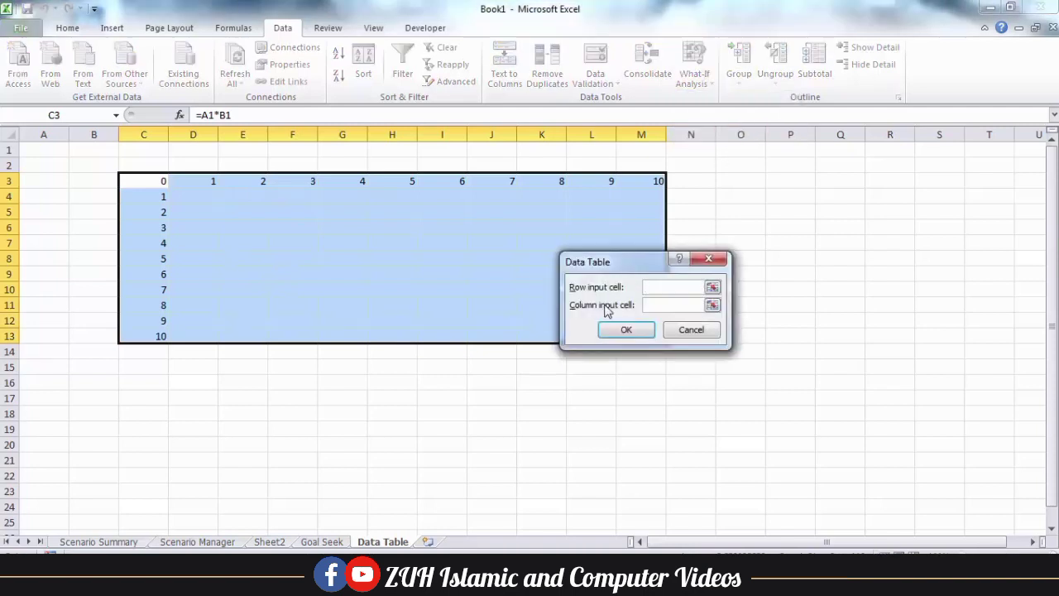
left_click(48, 149)
left_click(666, 305)
left_click(98, 147)
left_click(629, 330)
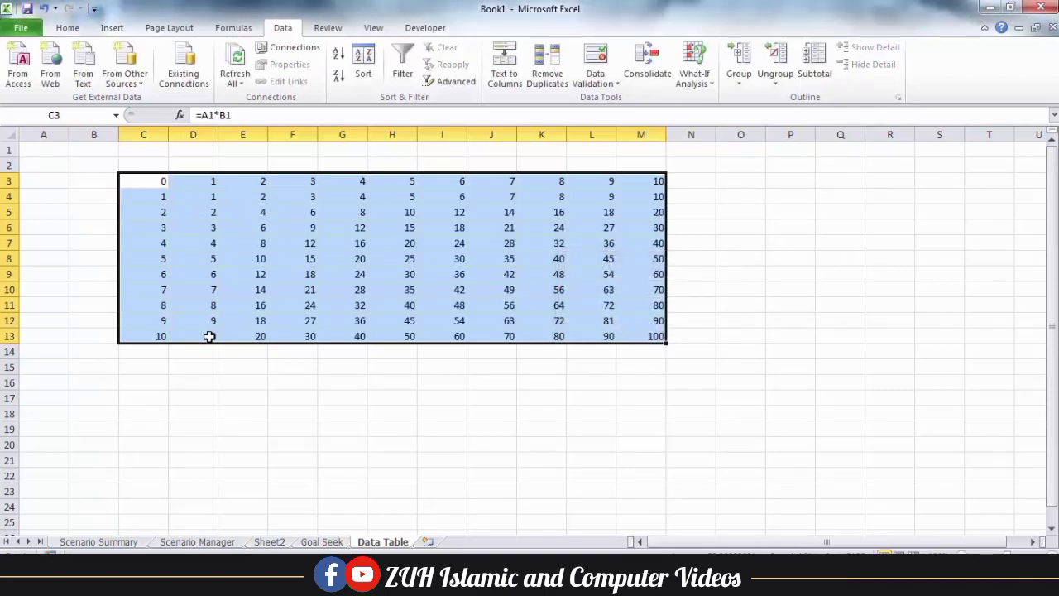
Apply All Borders to D3:M13 and check the results along row 13 up to 100
left_click_drag(211, 336, 634, 182)
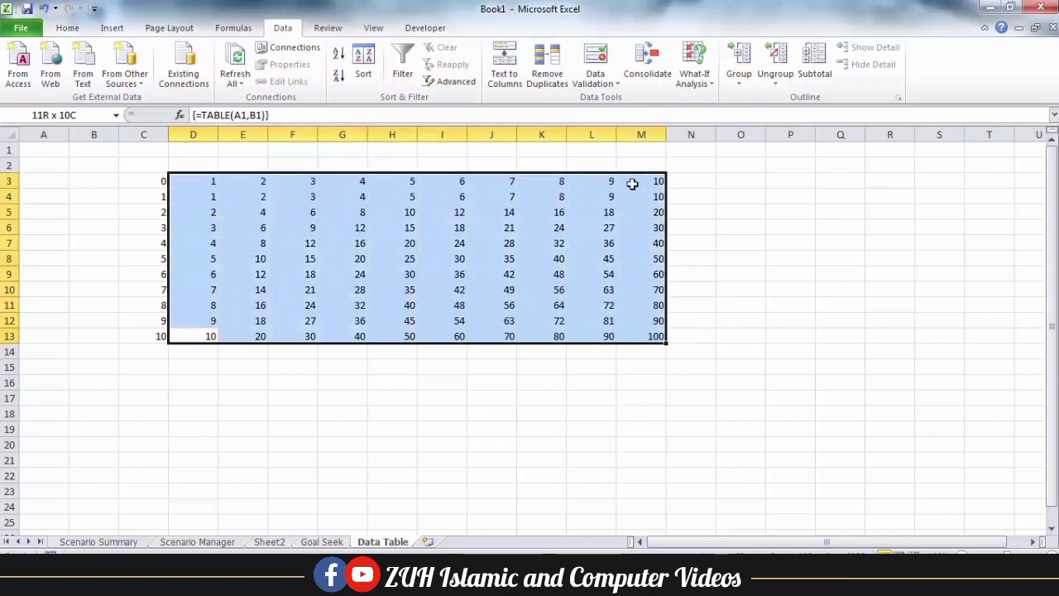
left_click(68, 27)
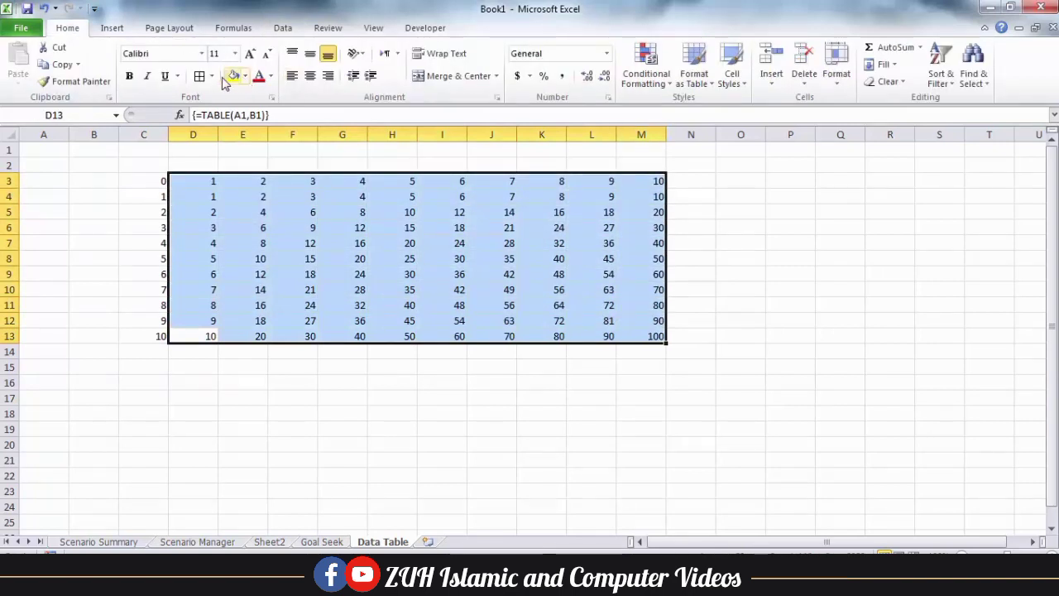
left_click(199, 75)
left_click(293, 307)
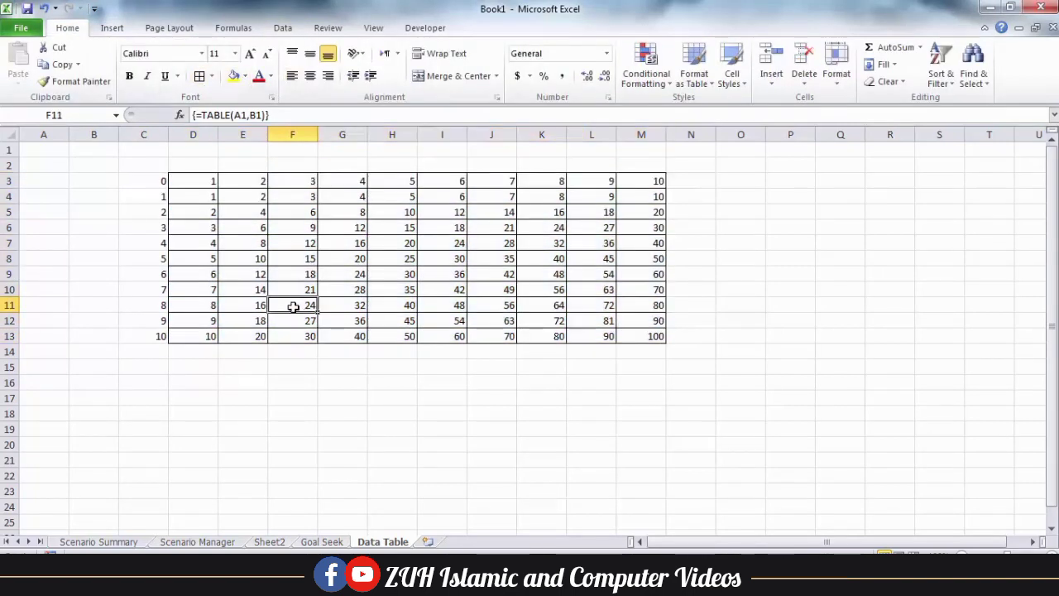
left_click(210, 337)
left_click(260, 334)
left_click(295, 334)
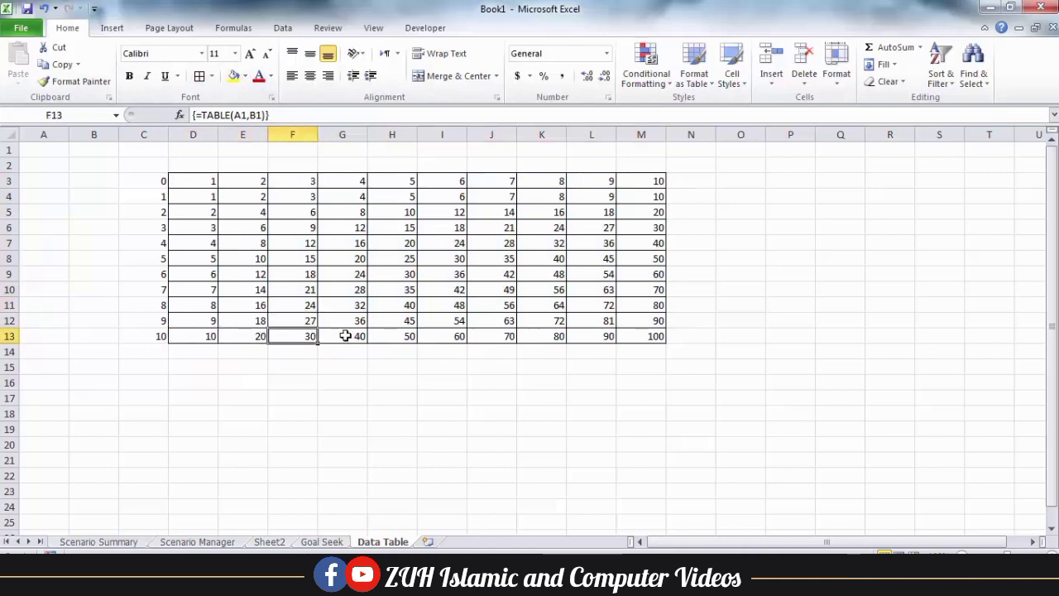
left_click(345, 335)
left_click(475, 336)
left_click(642, 337)
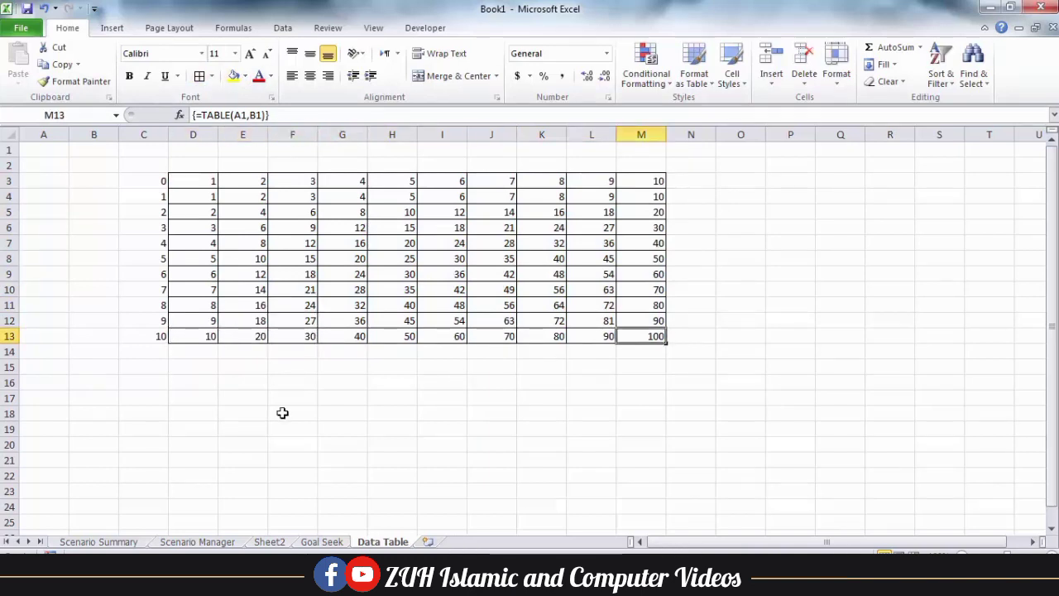
left_click(223, 431)
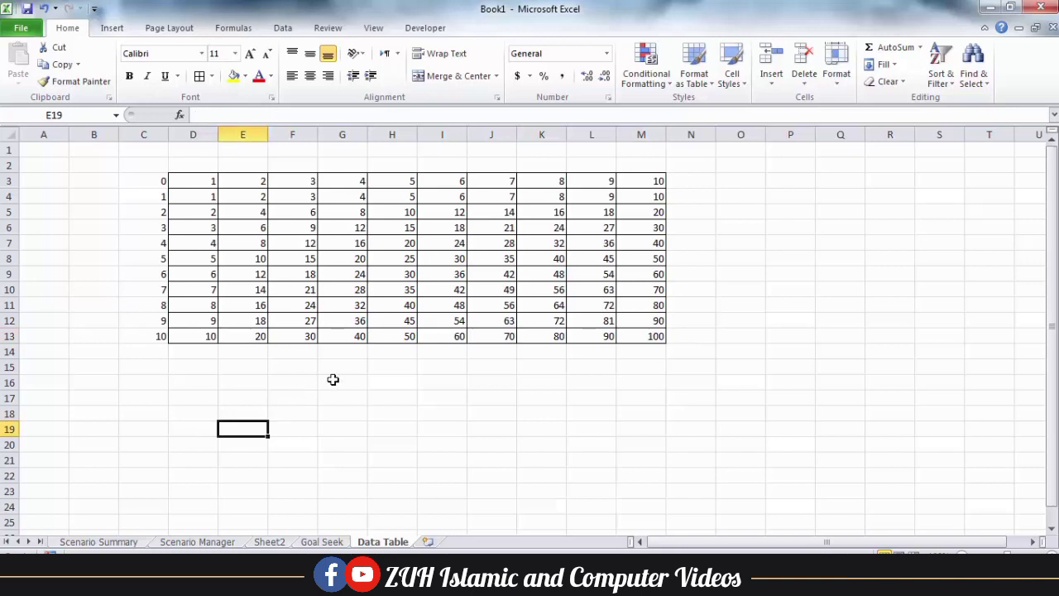
Enter the construction company title above the table and merge and centre it
scroll(339, 378, "down", 4)
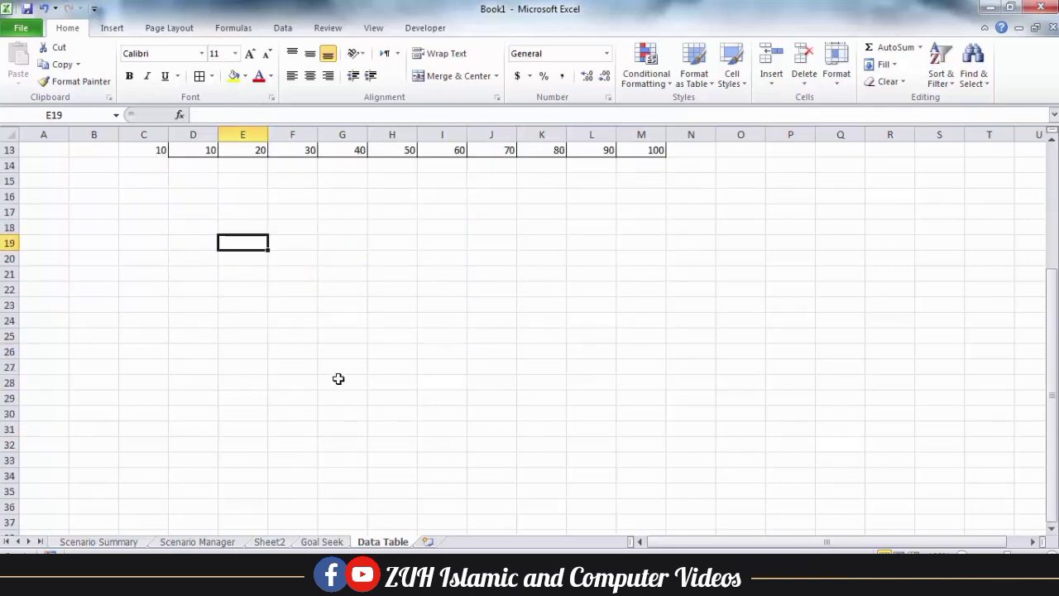
scroll(338, 378, "down", 1)
left_click_drag(193, 182, 591, 197)
left_click(452, 76)
type("Ahmad's Construction Company")
key("Return")
left_click(311, 54)
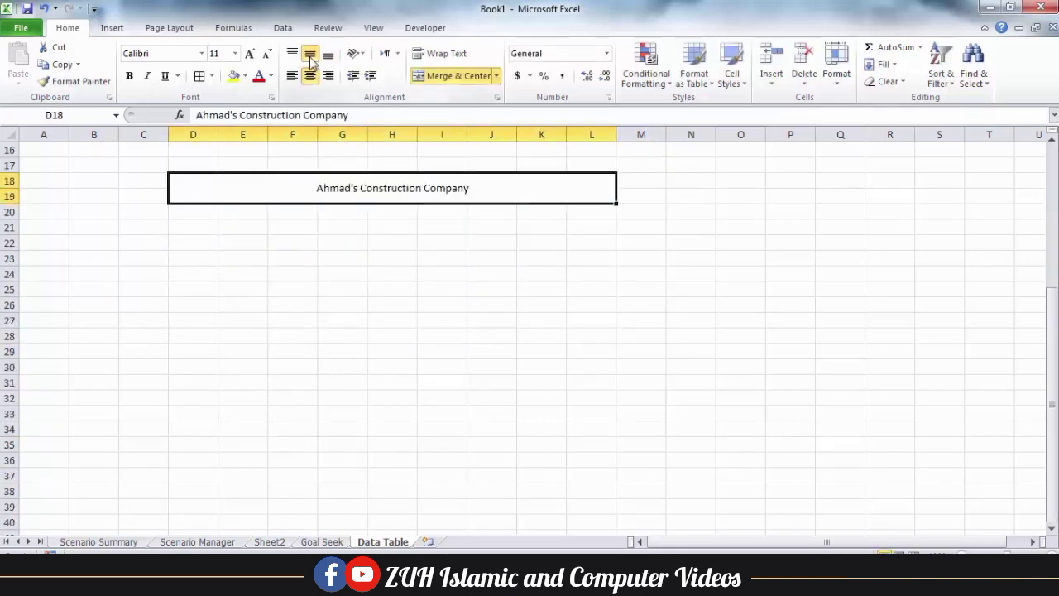
Add a Name heading, fill month headings Jan to Dec across row 22, and narrow those columns
left_click(192, 260)
type("Name")
key("Return")
left_click(292, 244)
type("Jan")
left_click_drag(317, 251, 844, 248)
left_click_drag(841, 134, 292, 134)
left_click_drag(318, 134, 309, 134)
Apply All Borders to the wage table D22:Q30 and enter the first monthly figure, 5
left_click_drag(193, 244, 723, 368)
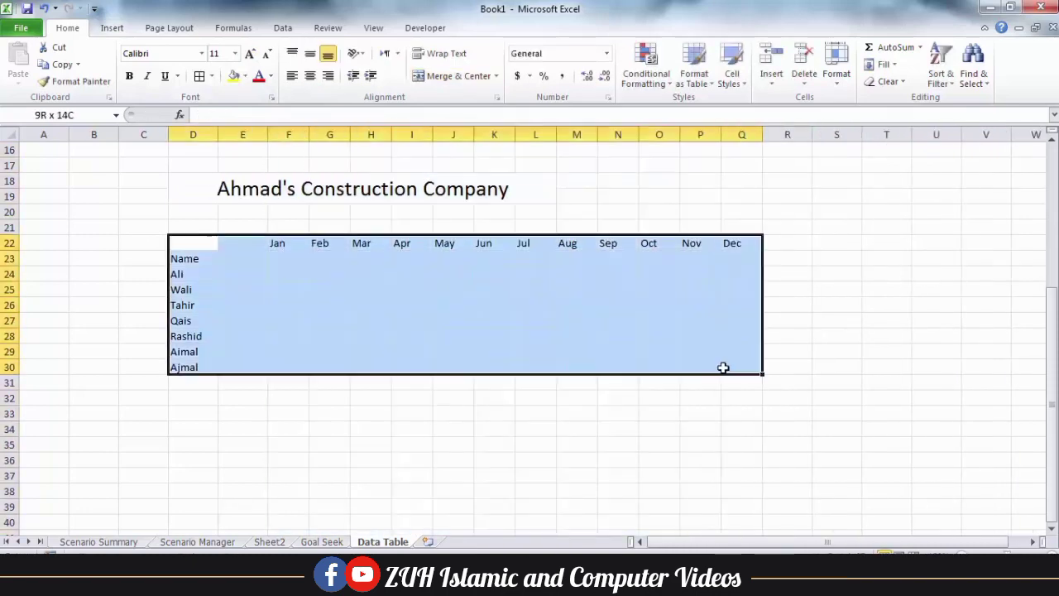
left_click(200, 76)
left_click(242, 274)
type("5")
key("Tab")
key("Return")
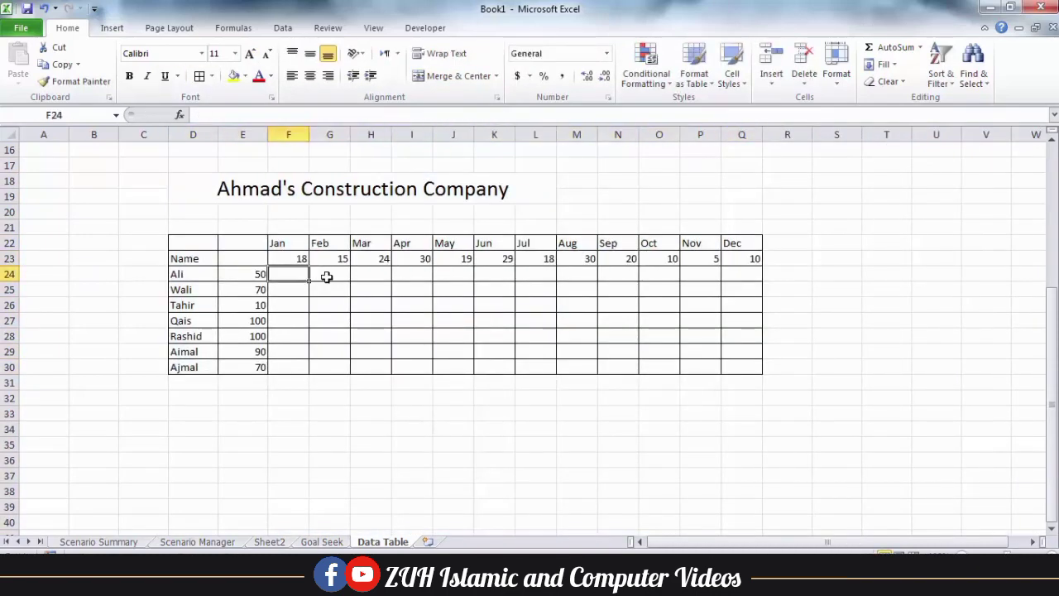
Extend the merged title to column Q and colour the month headings and worker names yellow
left_click_drag(363, 189, 743, 196)
left_click(452, 76)
left_click_drag(289, 243, 741, 244)
mouse_move(193, 259)
left_mouse_down()
mouse_move(193, 368)
mouse_move(243, 243)
left_mouse_up()
left_click(212, 77)
left_click(242, 259)
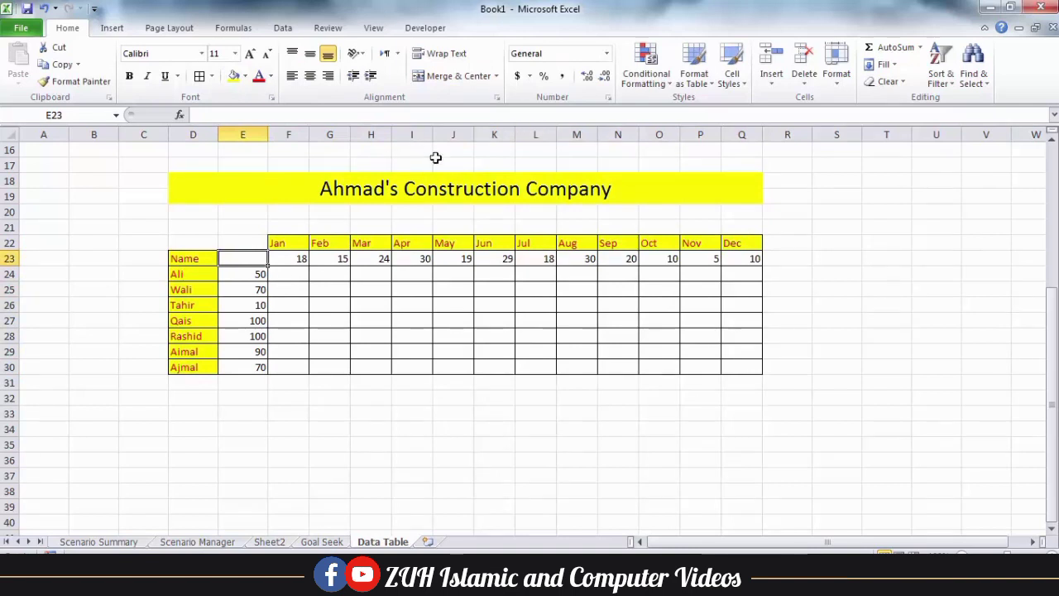
Select the title, worker names, Jan–Dec headings and rates E24:E30 to check them
left_click(426, 189)
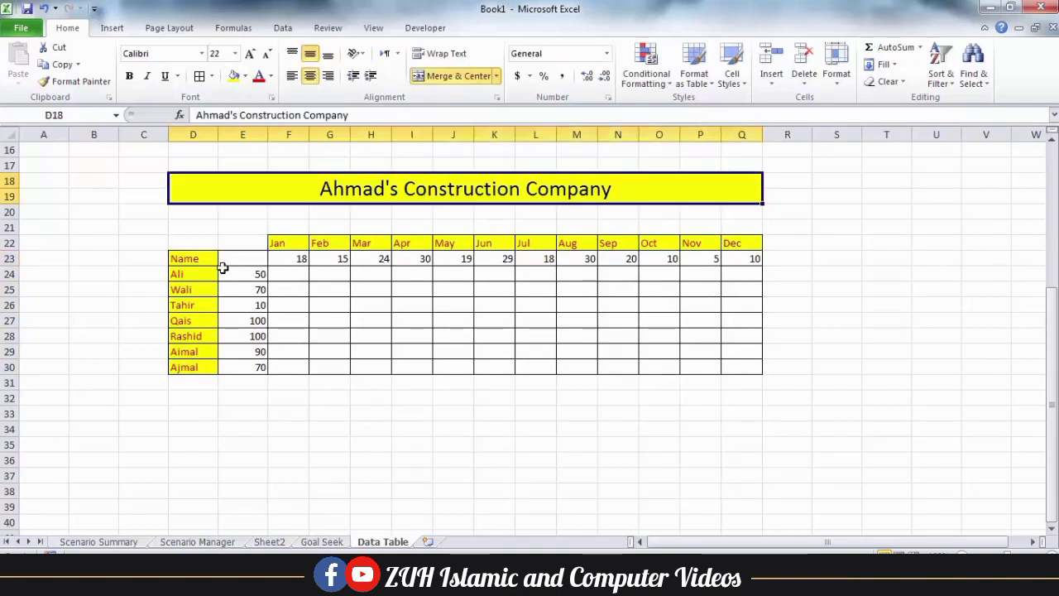
left_click_drag(200, 258, 206, 364)
left_click_drag(279, 240, 740, 239)
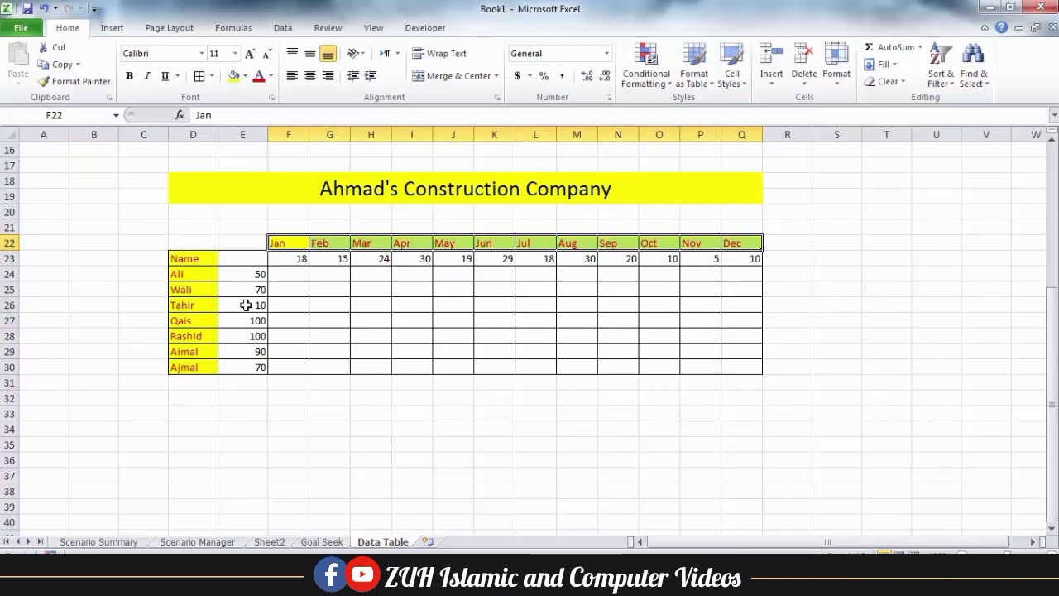
left_click_drag(240, 278, 246, 365)
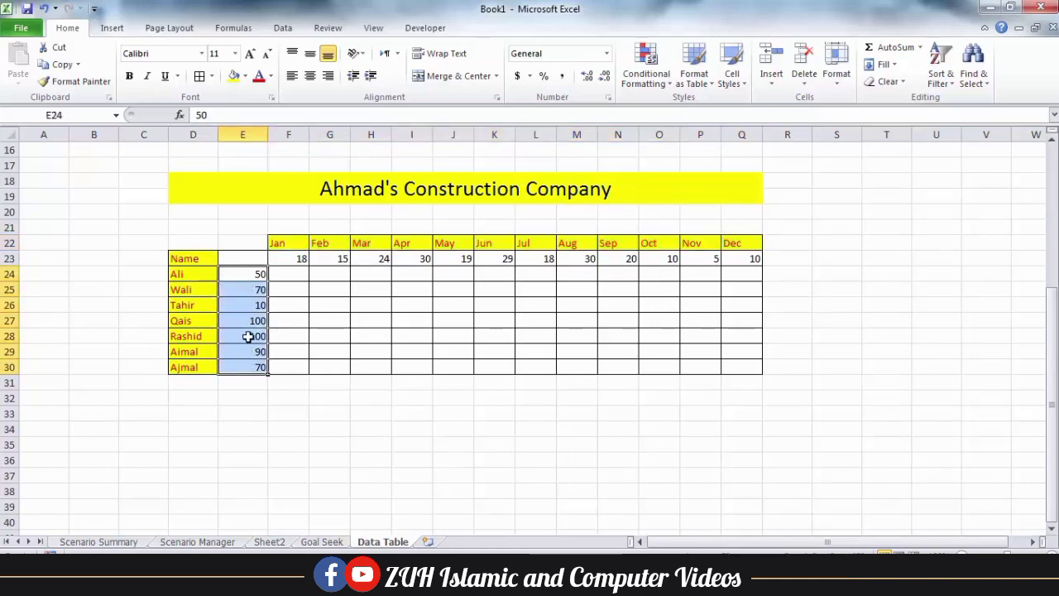
Check the monthly figures under the headings: 18 for Jan, 15 for Feb, 10 for Dec
left_click(289, 258)
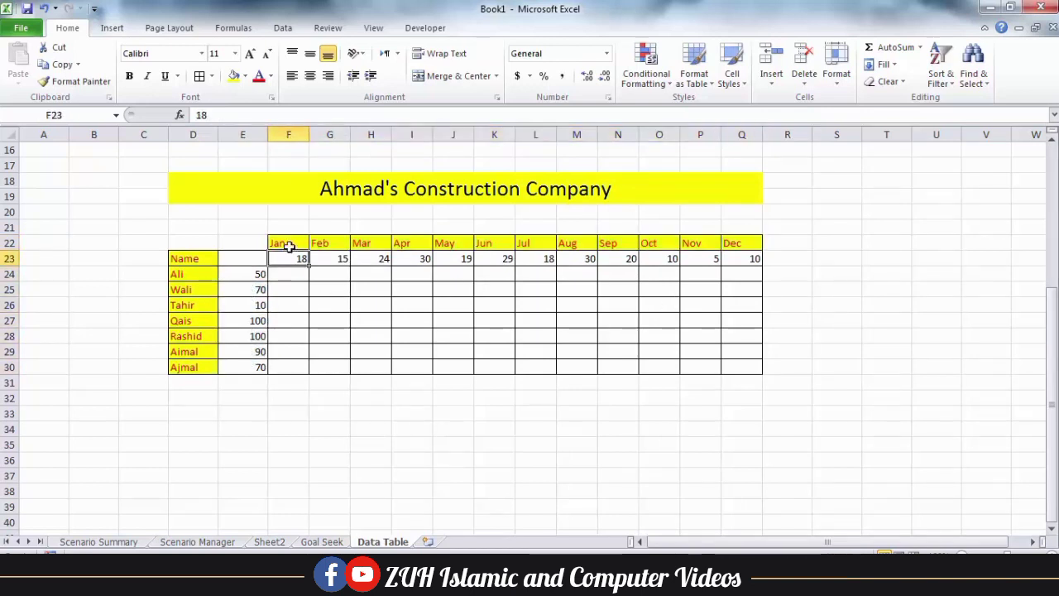
left_click(286, 241)
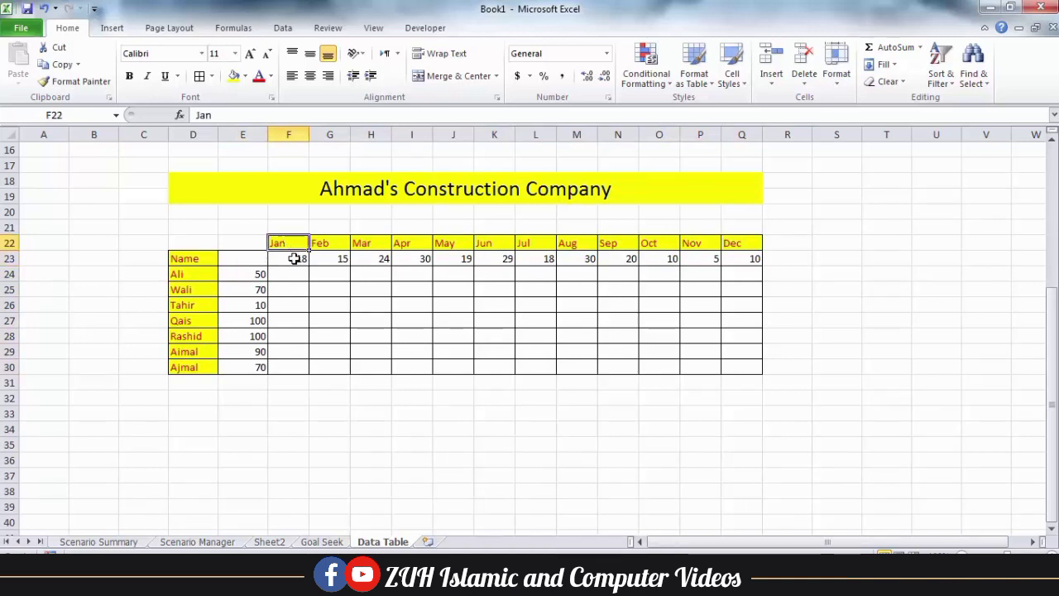
left_click(295, 258)
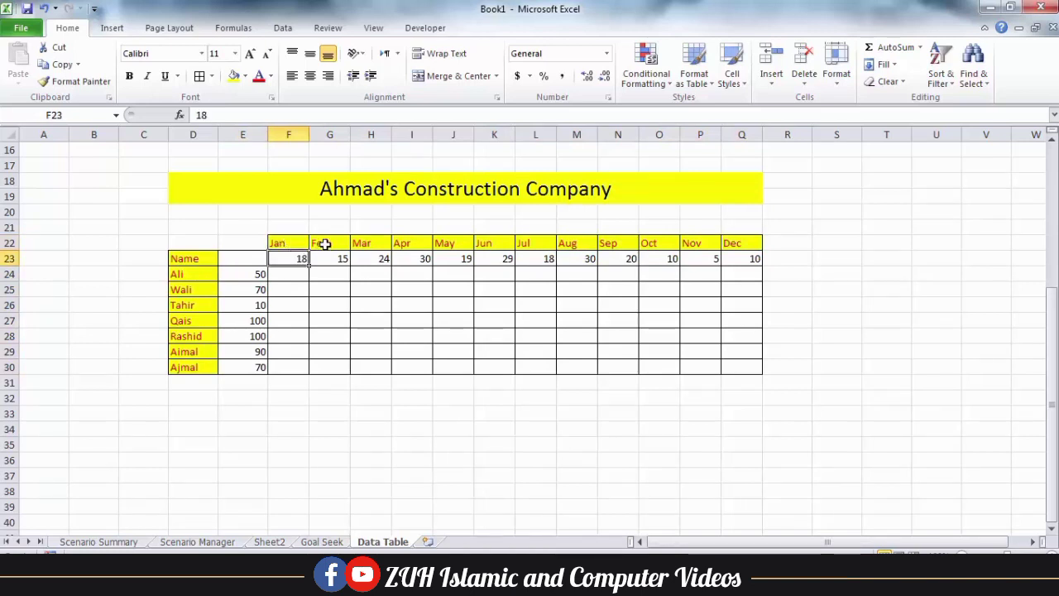
left_click(325, 243)
left_click(331, 259)
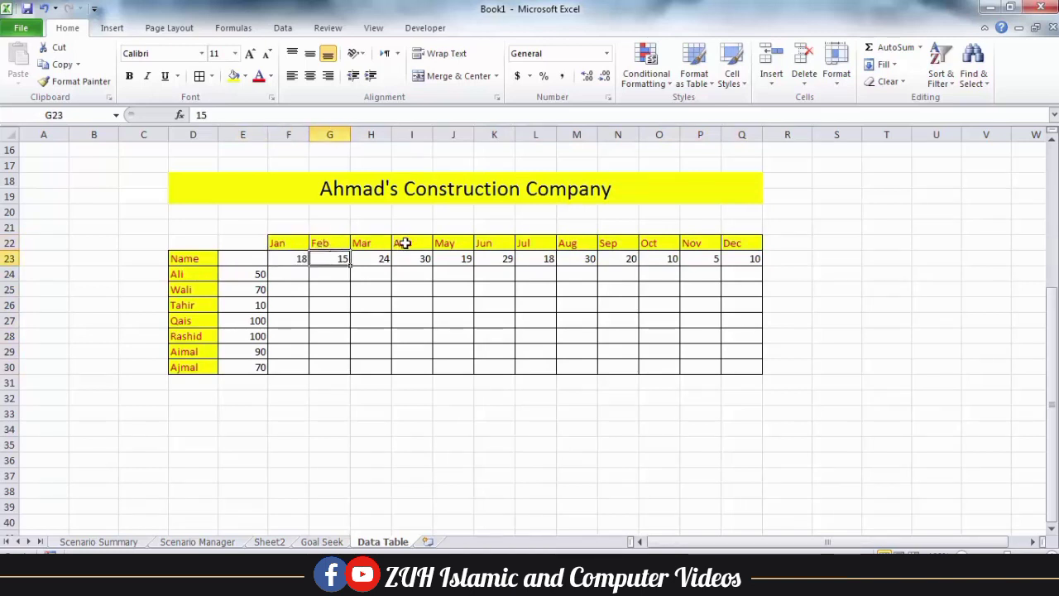
left_click(739, 243)
left_click(743, 258)
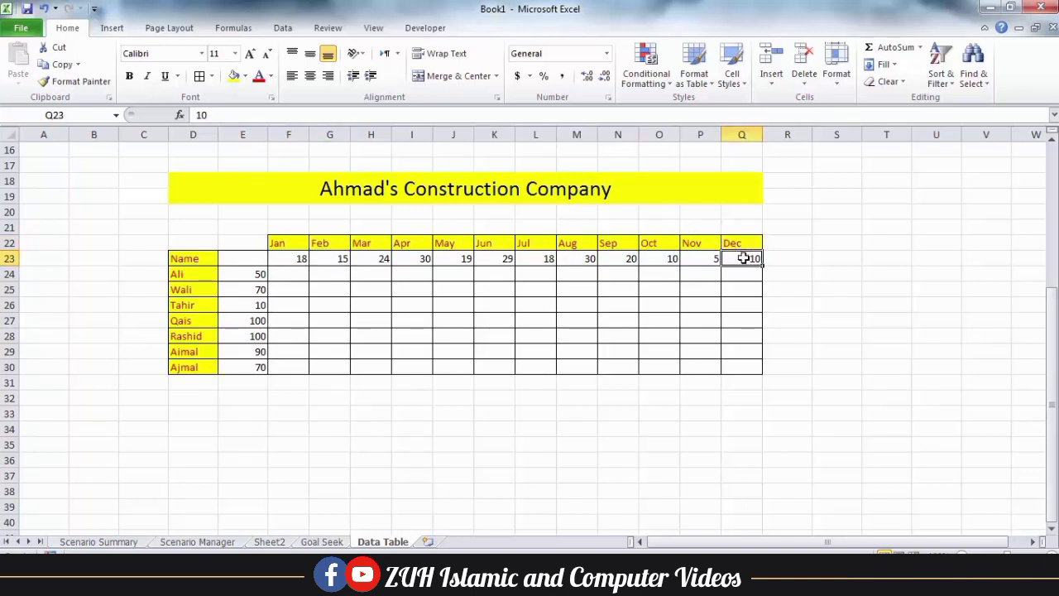
left_click(254, 257)
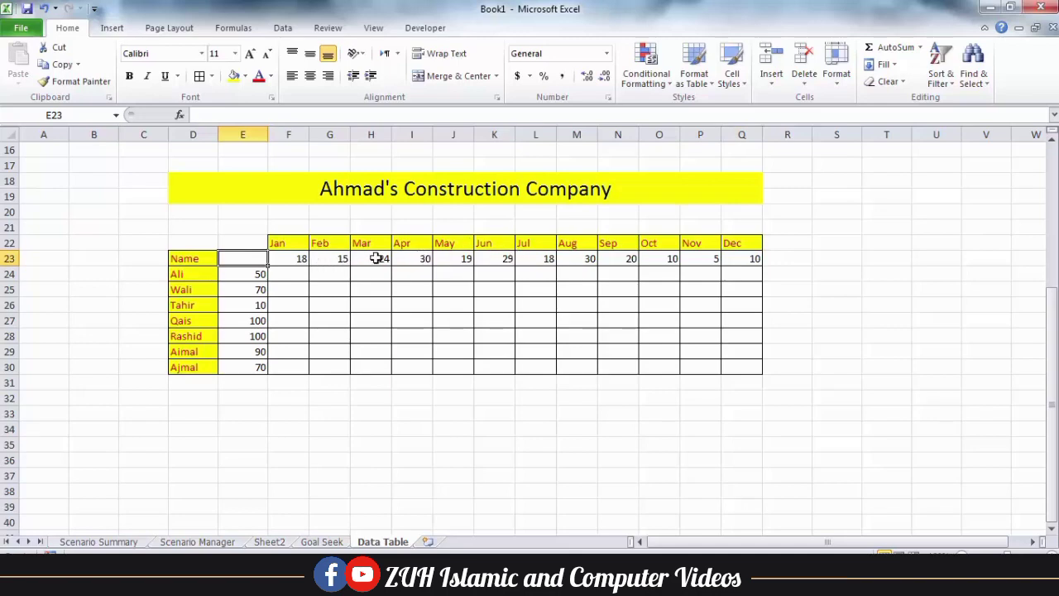
Enter the input values 30 in A16 and 10 in A17
left_click(420, 259)
left_click(40, 149)
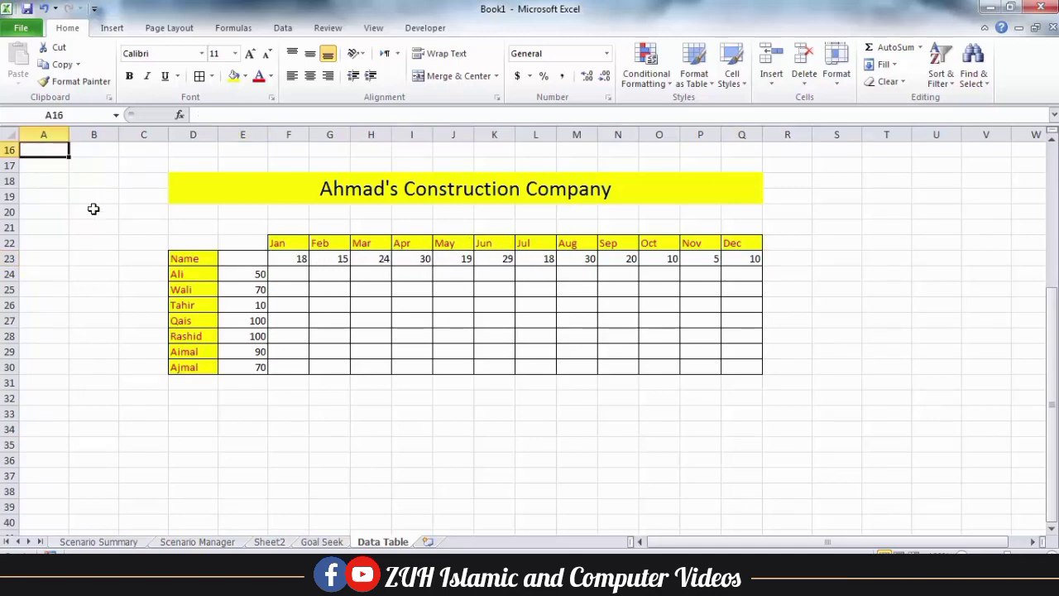
type("30")
key("Return")
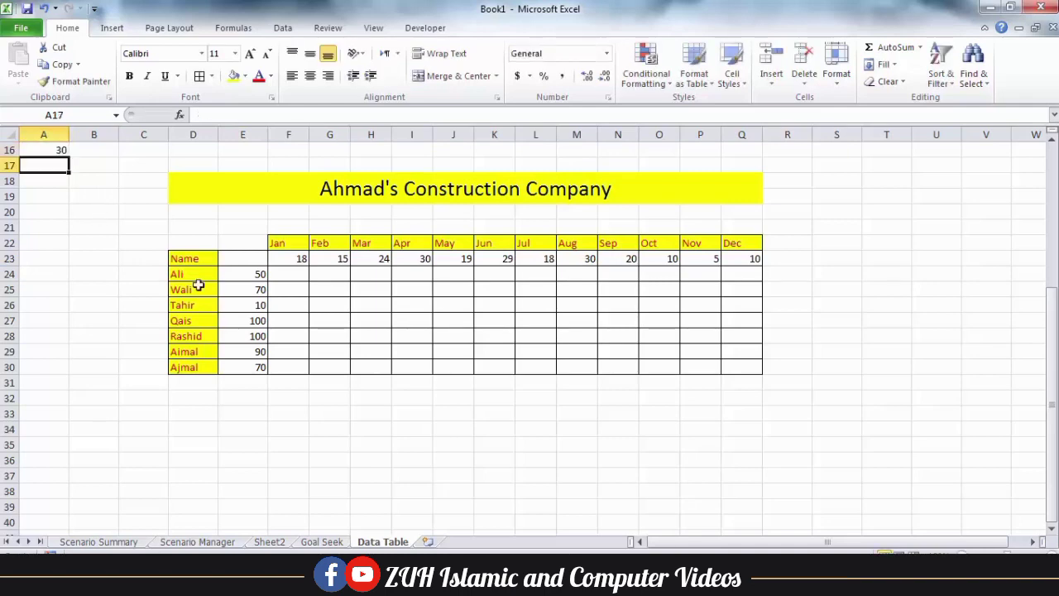
left_click(248, 305)
left_click(38, 169)
type("1")
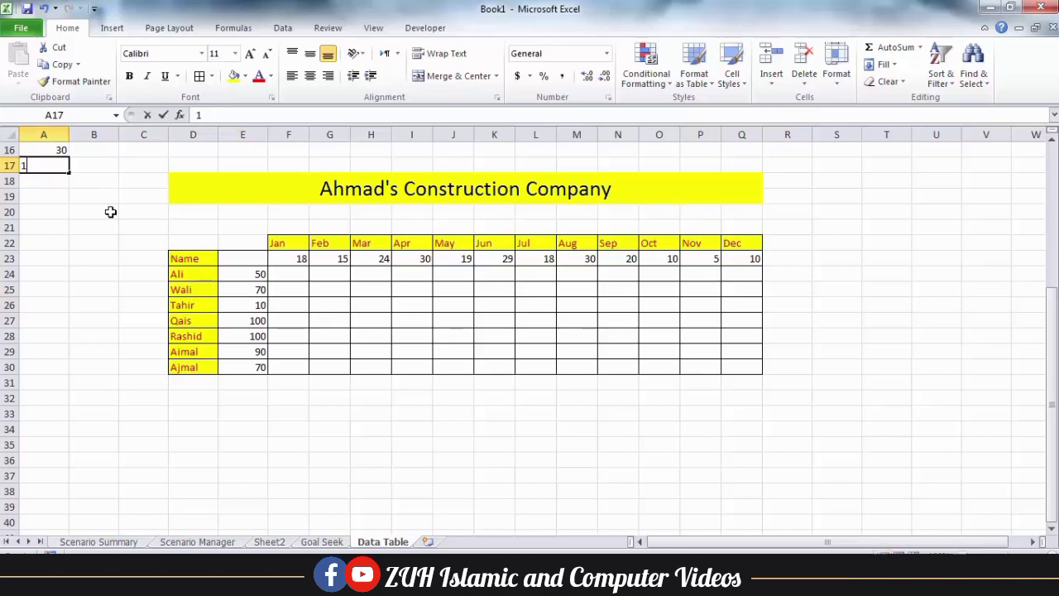
type("0")
Enter =A17*A16 in E23 so it shows 300, then check the E23:I26 block
left_click(255, 263)
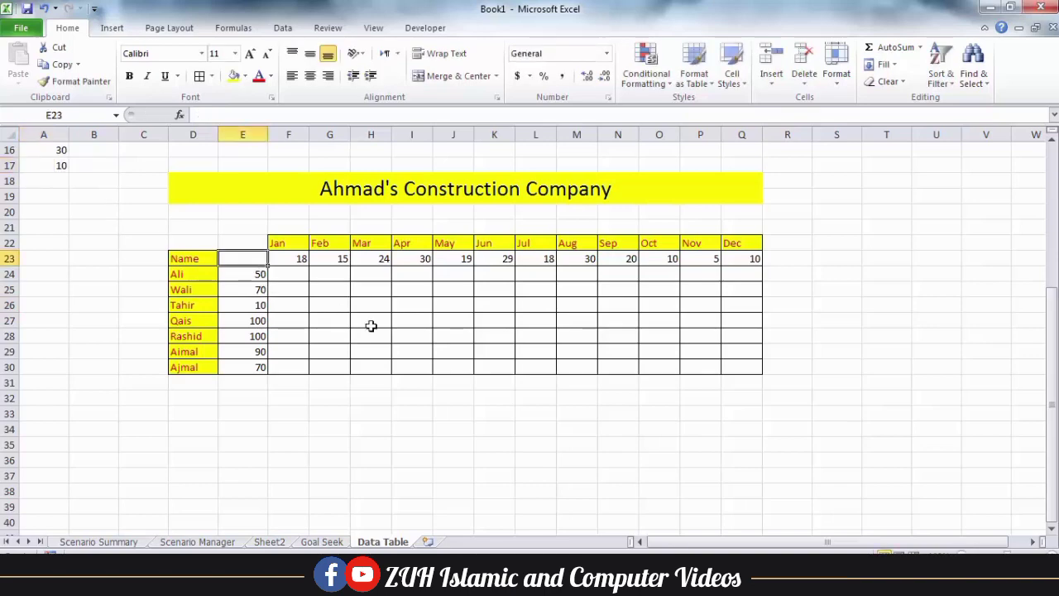
type("=")
left_click(59, 164)
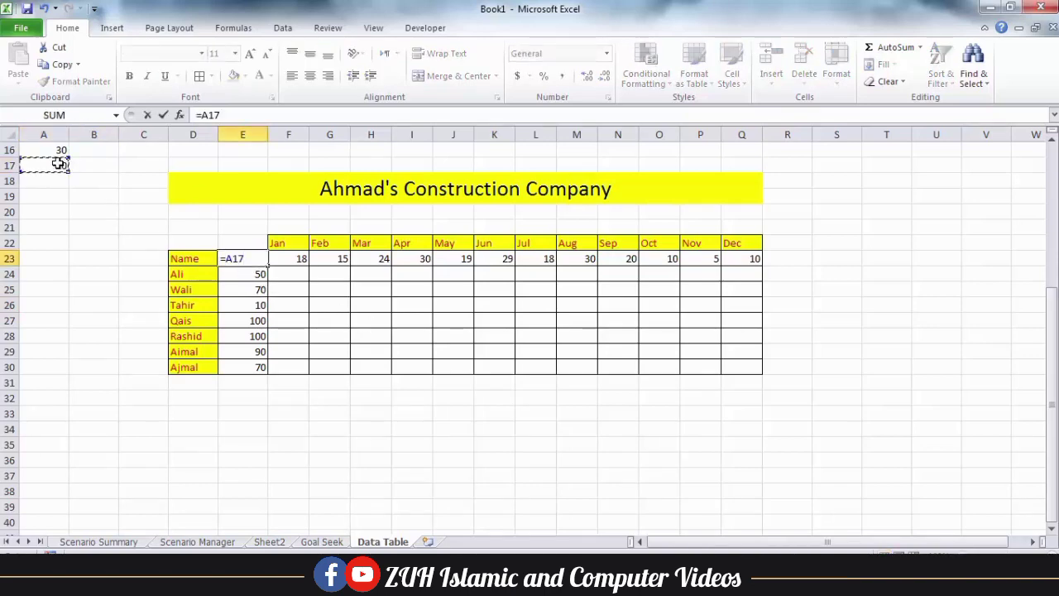
type("*")
left_click(55, 150)
key("Return")
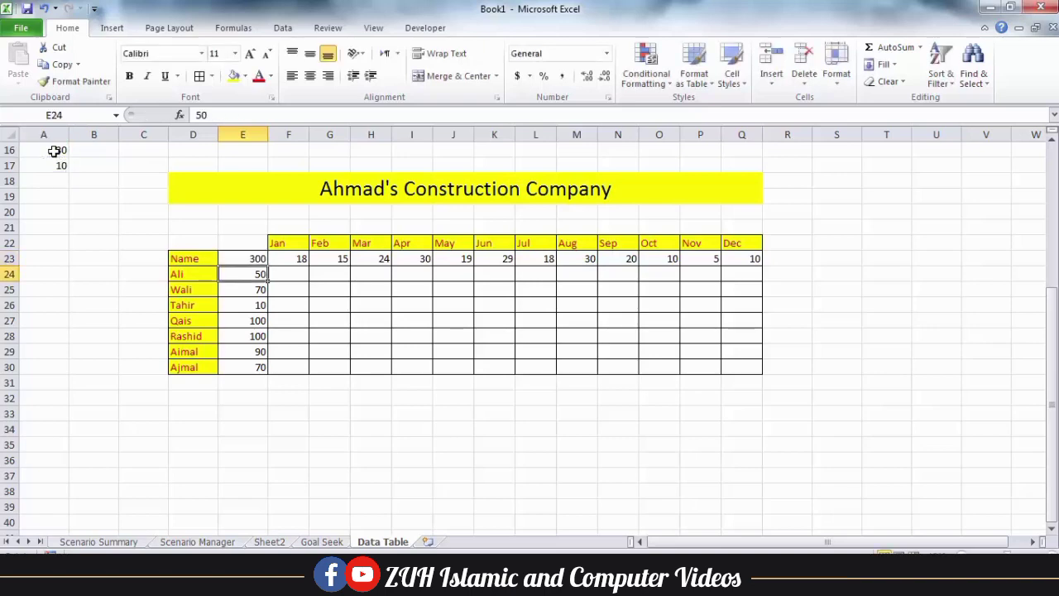
left_click(254, 259)
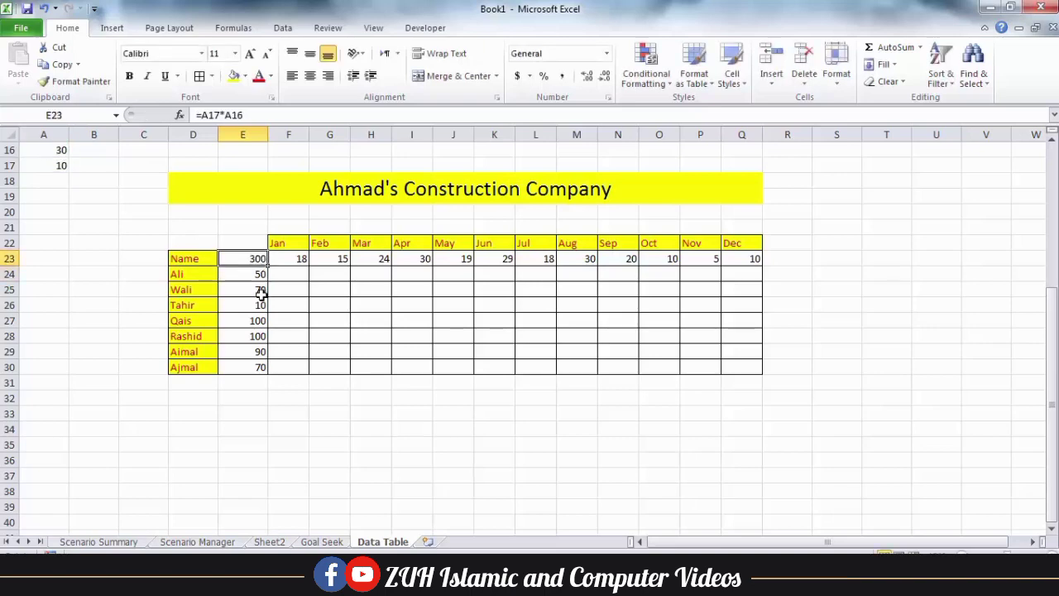
left_click_drag(261, 305, 423, 259)
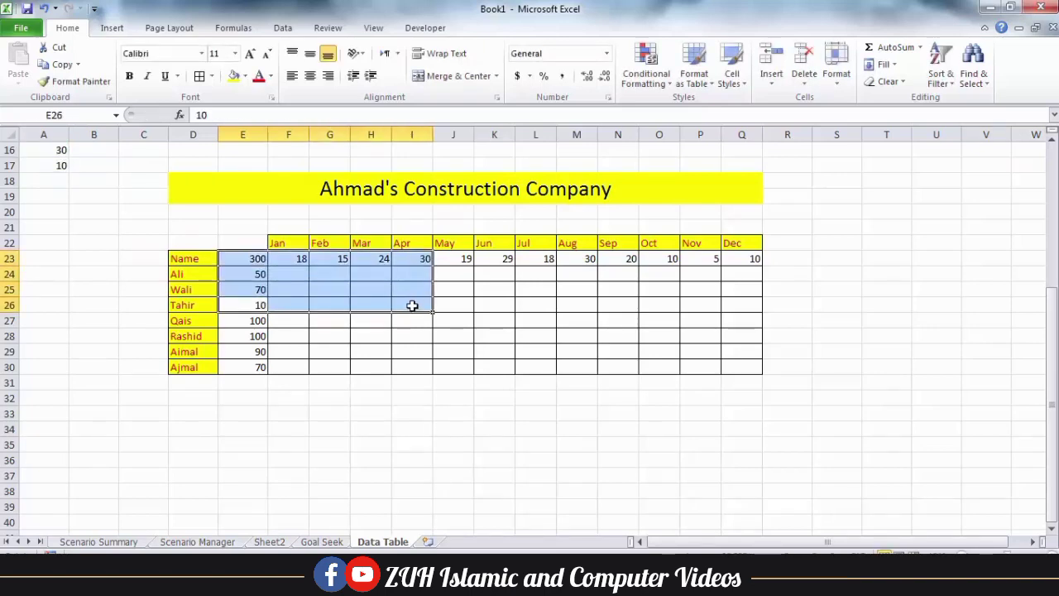
left_click(412, 305)
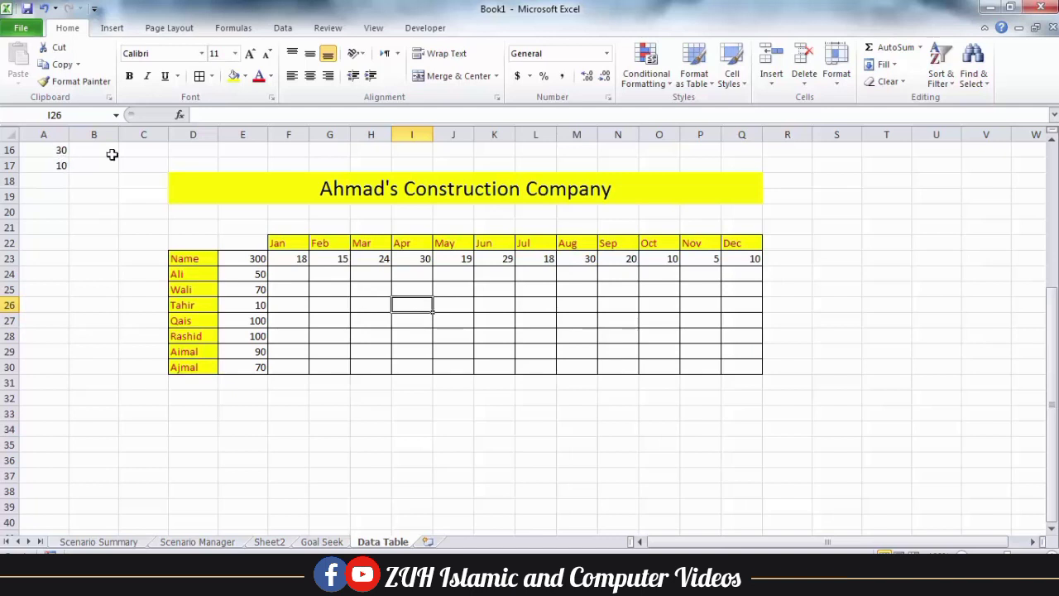
left_click(260, 259)
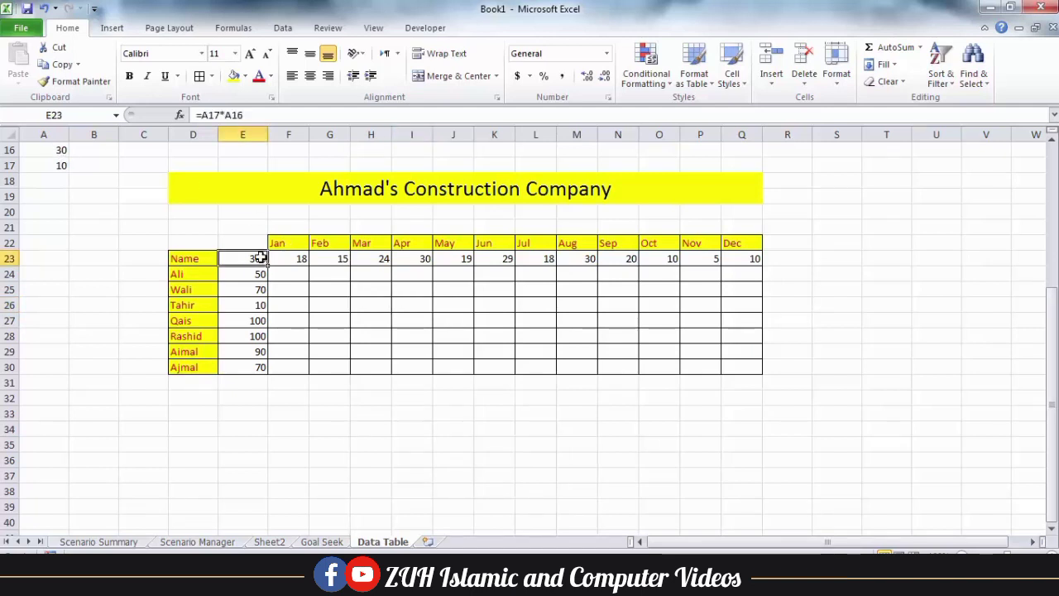
Create a data table over E23:Q30 with row input A16 and column input A17, then check the TABLE results
left_click_drag(260, 259, 746, 374)
left_click(283, 28)
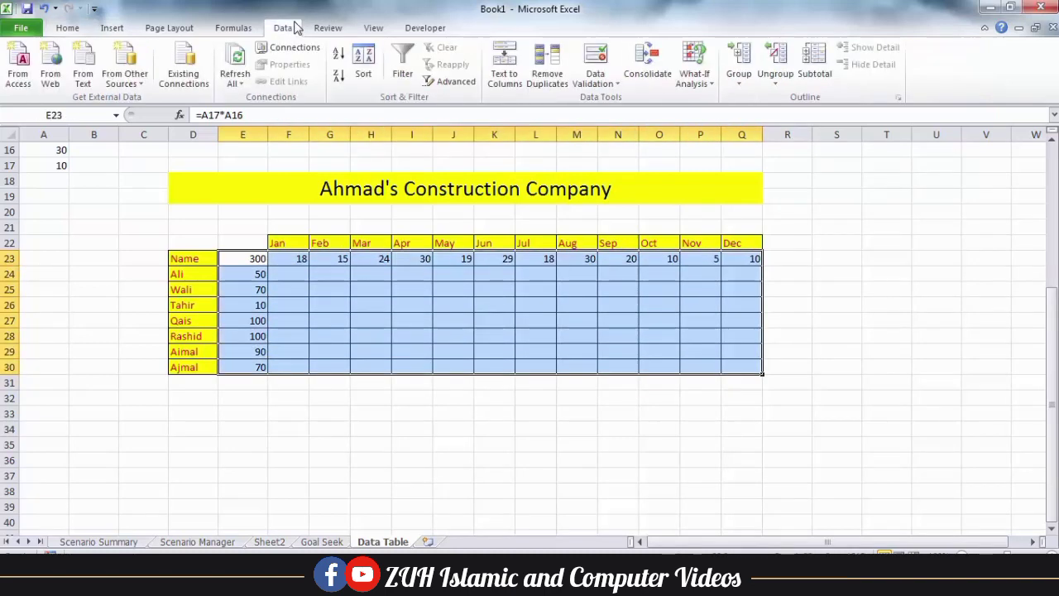
left_click(707, 74)
left_click(715, 137)
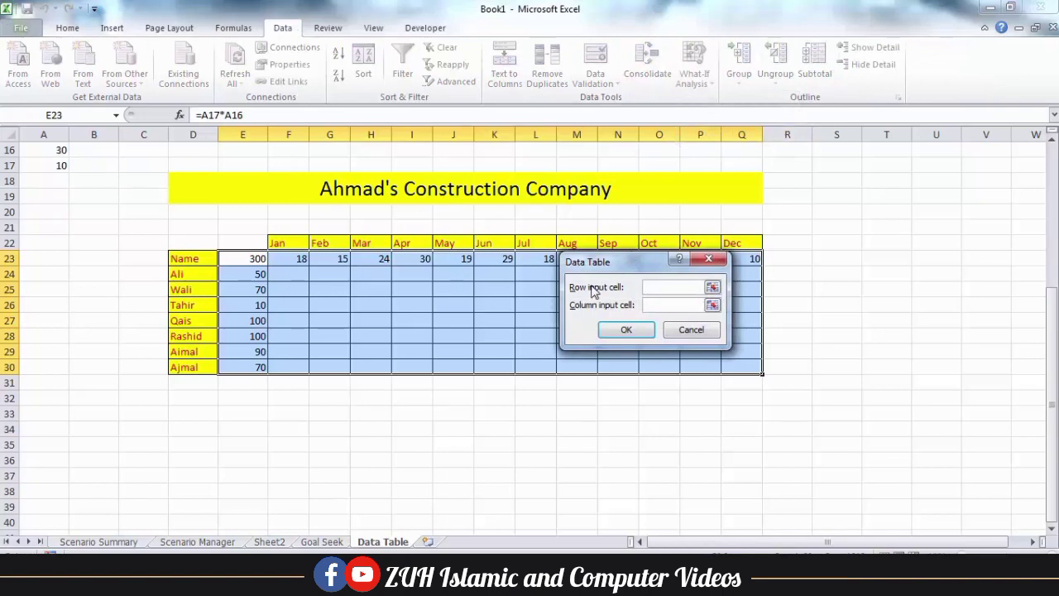
left_click(58, 148)
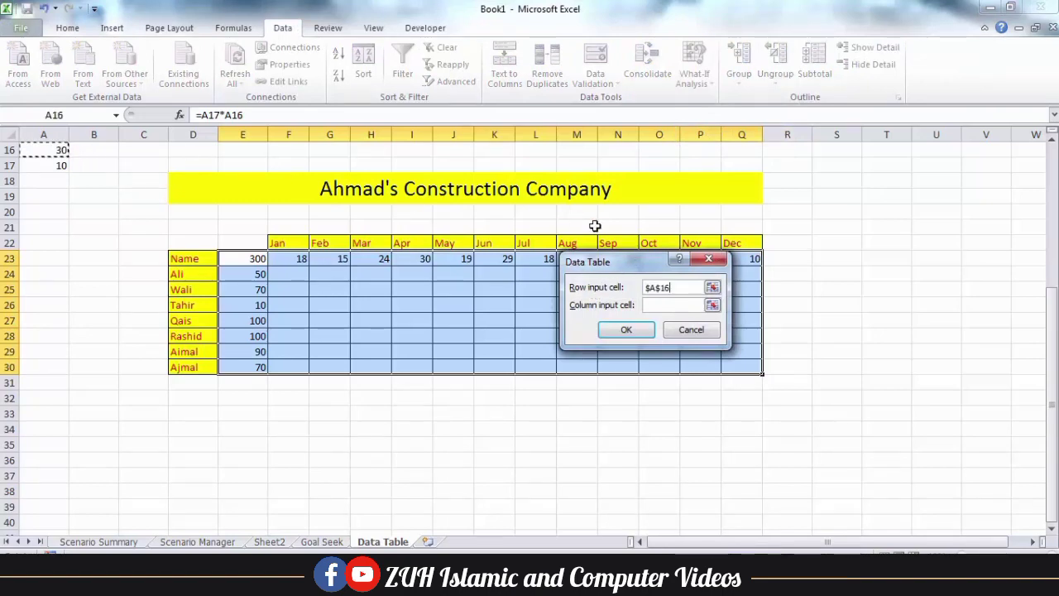
left_click(58, 166)
left_click(636, 332)
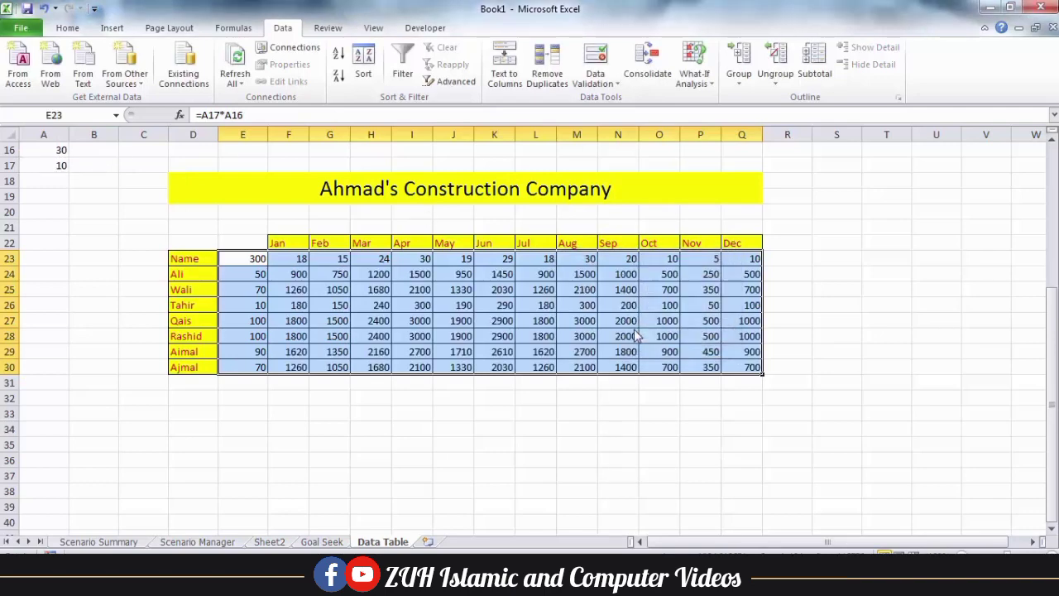
left_click_drag(263, 291, 420, 262)
left_click(419, 307)
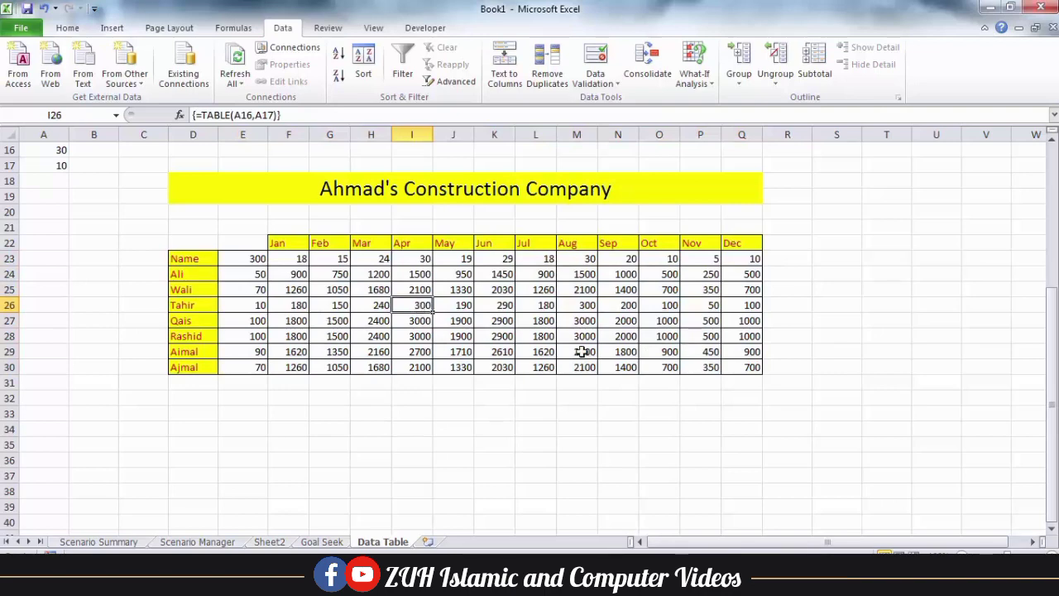
left_click_drag(279, 243, 290, 350)
left_click_drag(323, 243, 335, 351)
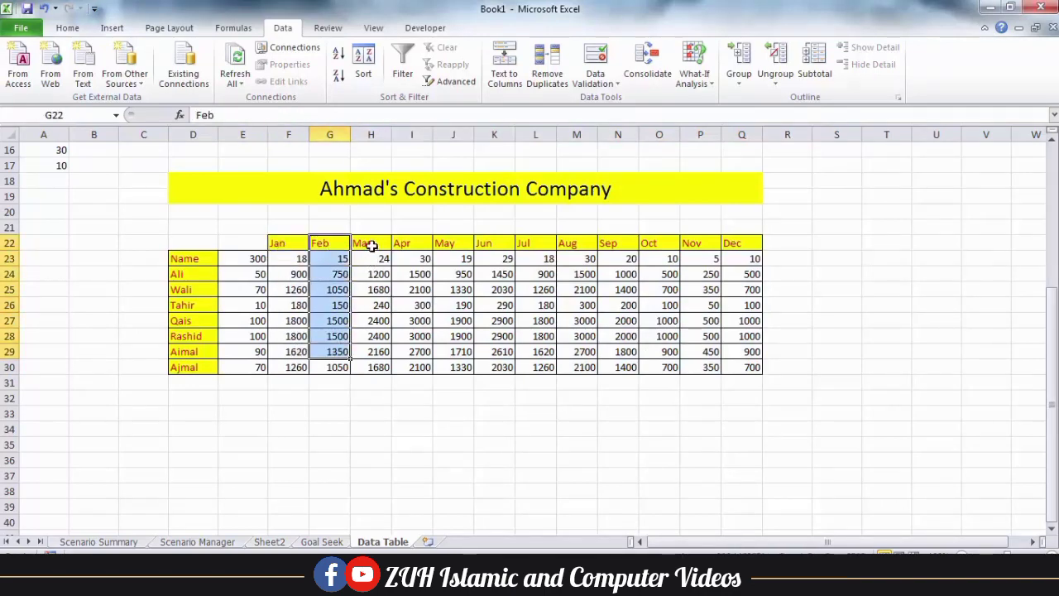
left_click_drag(371, 246, 393, 381)
left_click_drag(414, 246, 420, 356)
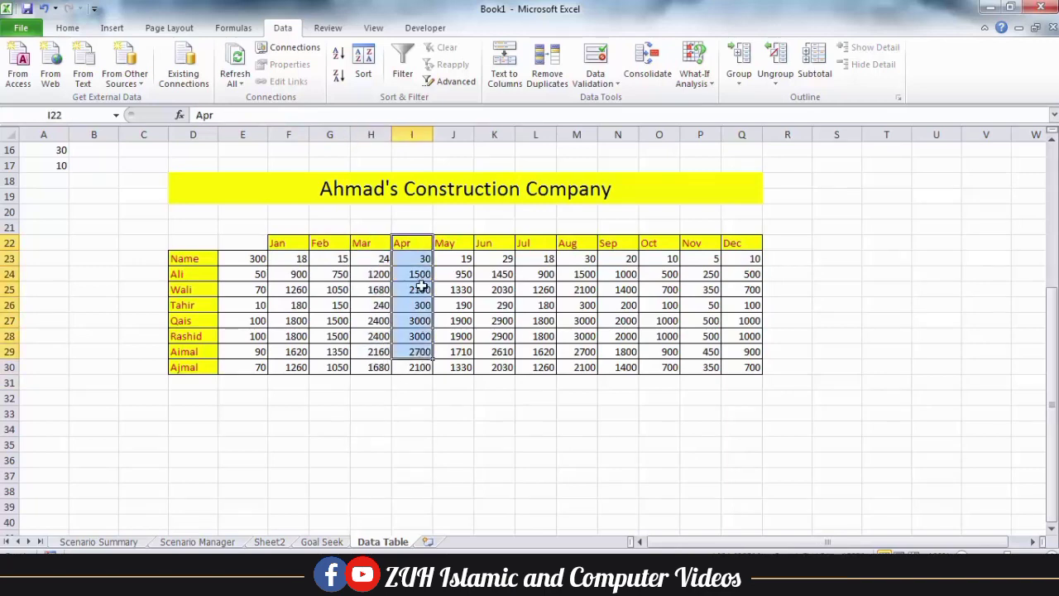
left_click(378, 261)
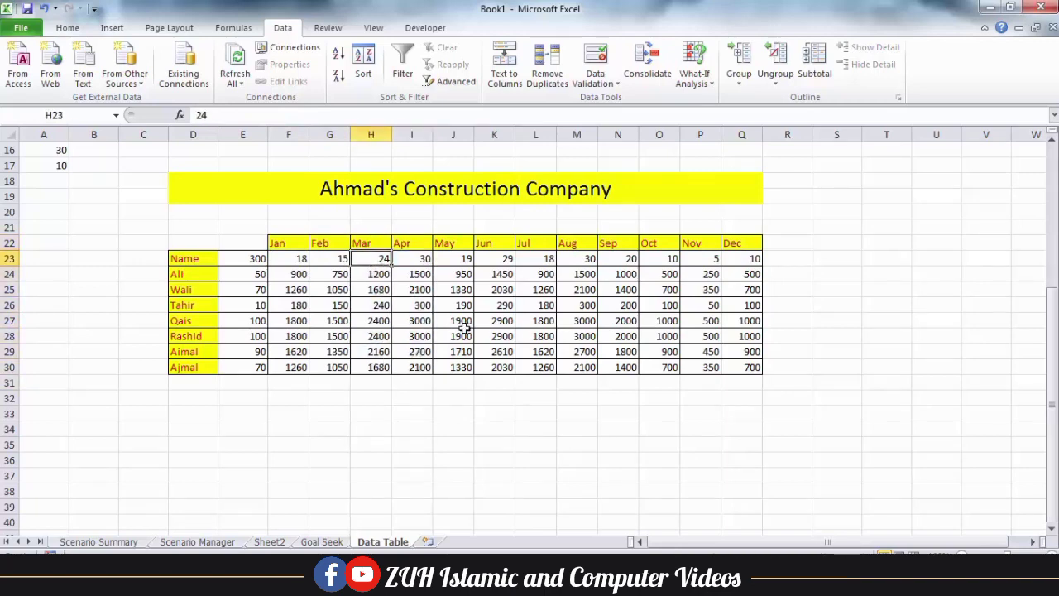
type("1")
key("Return")
key("Up")
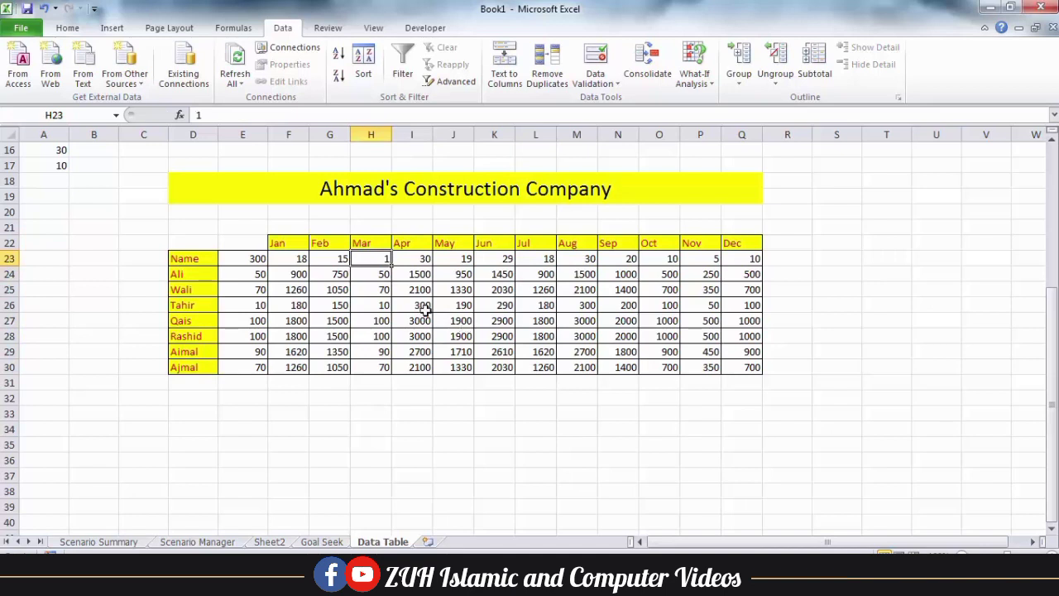
left_click_drag(377, 279, 378, 366)
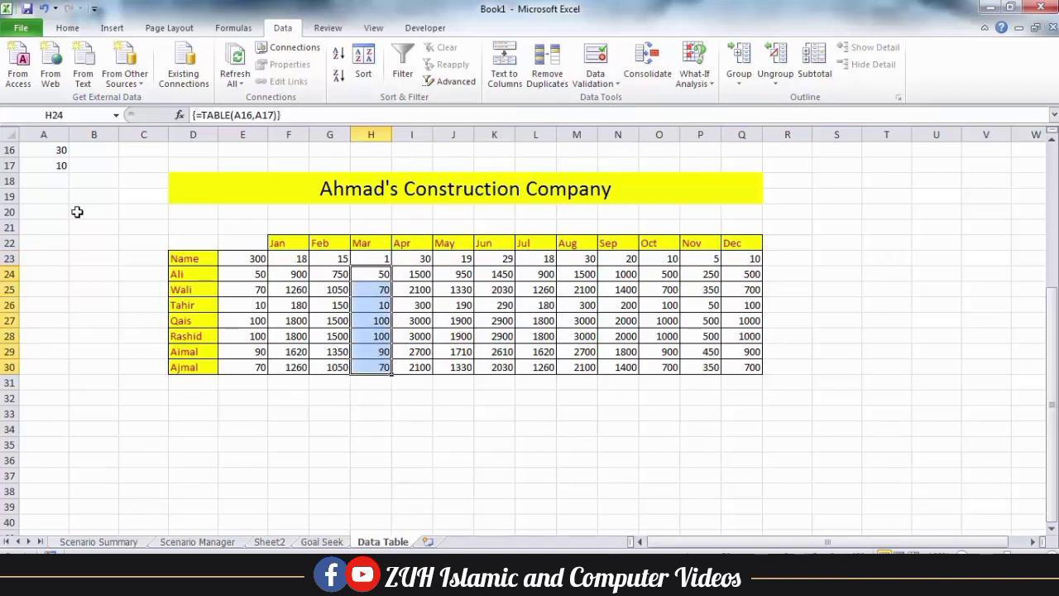
left_click(58, 155)
type("0")
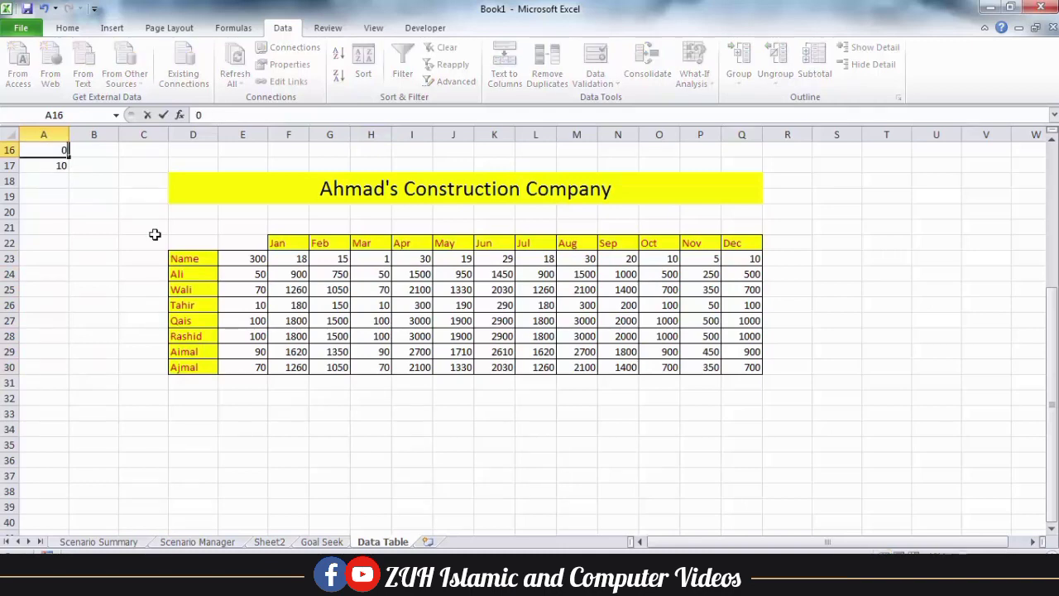
key("Return")
type("0")
key("Return")
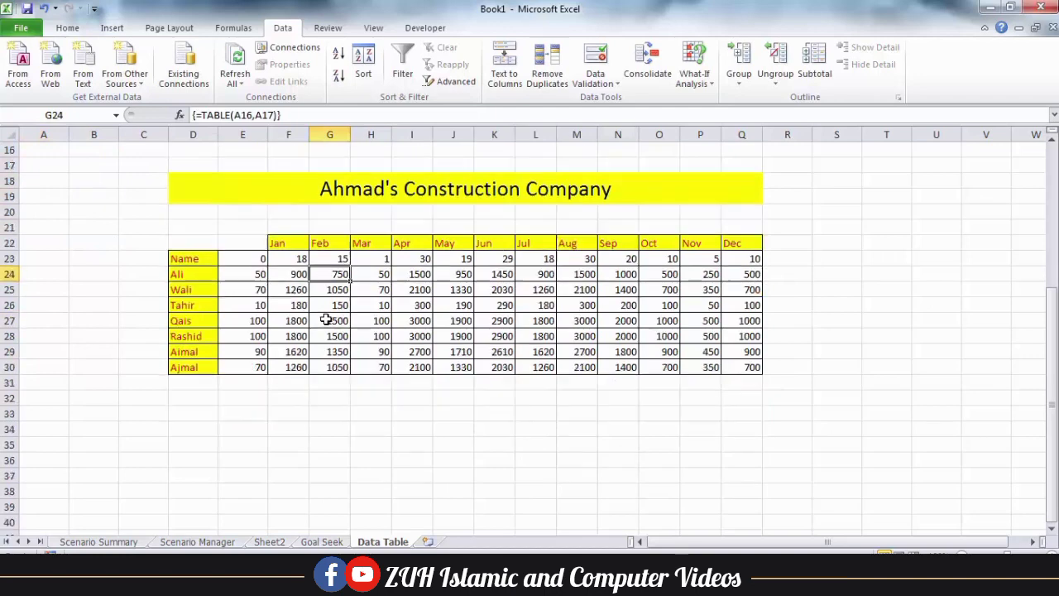
scroll(327, 320, "down", 2)
scroll(323, 318, "up", 2)
left_click(453, 399)
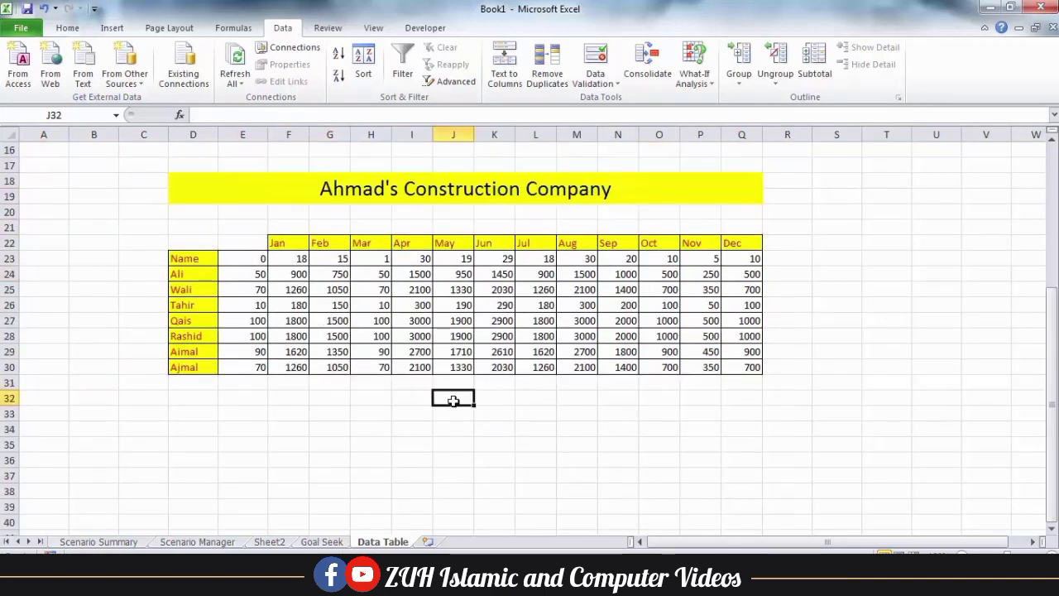
left_click(252, 260)
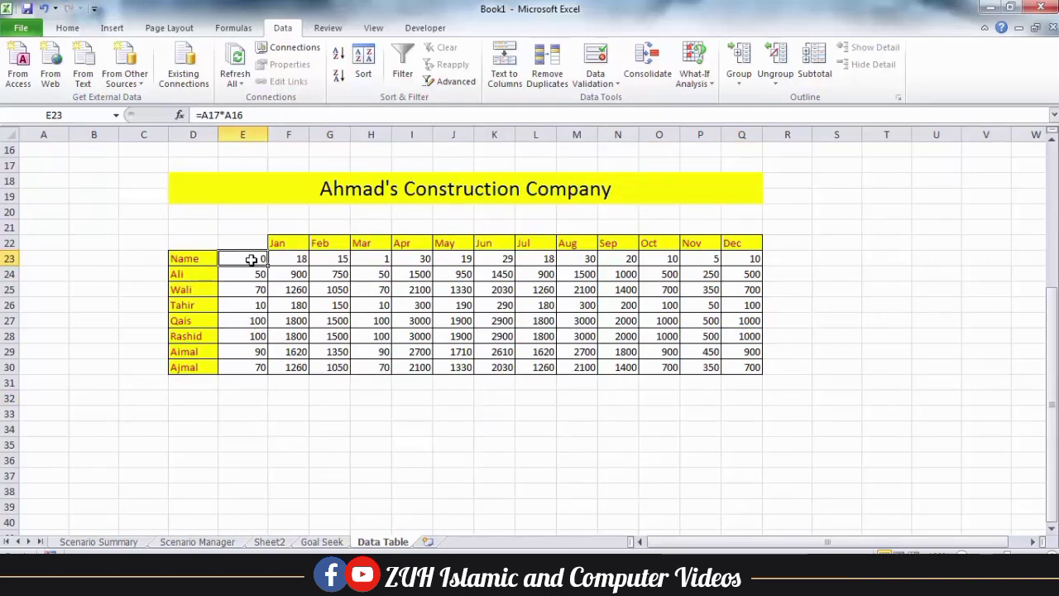
Unlock cells C17:Q33 and keep only cell E23 locked
left_click(67, 27)
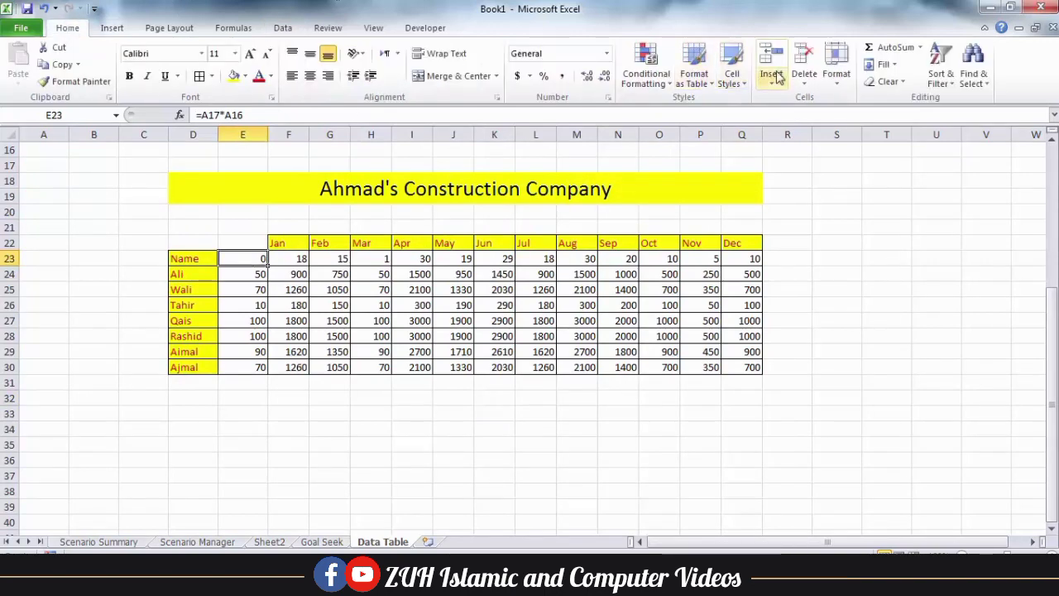
left_click(836, 70)
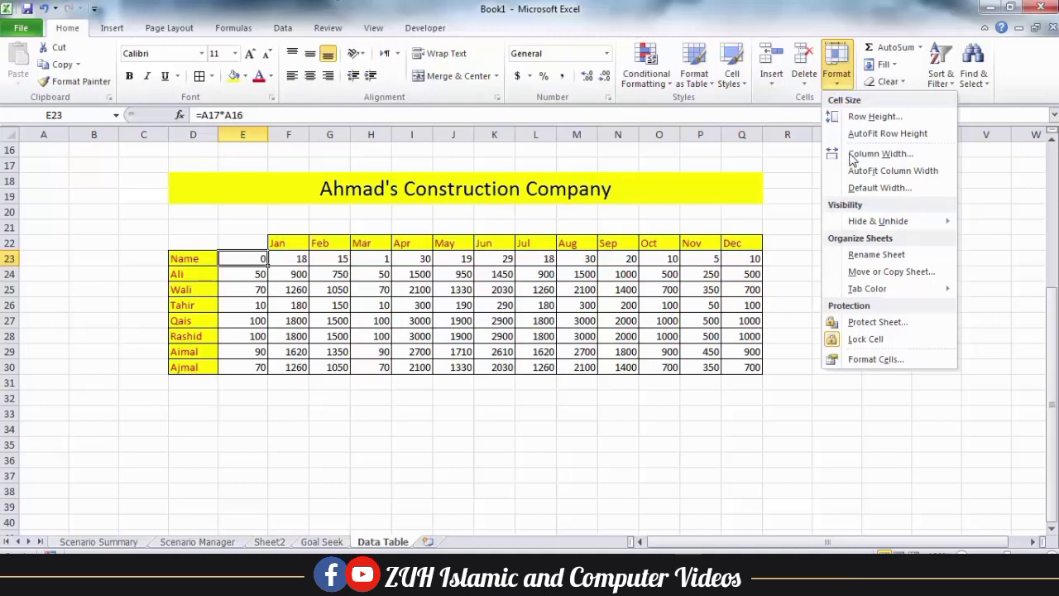
left_click(838, 338)
left_click_drag(166, 167, 749, 414)
left_click(851, 76)
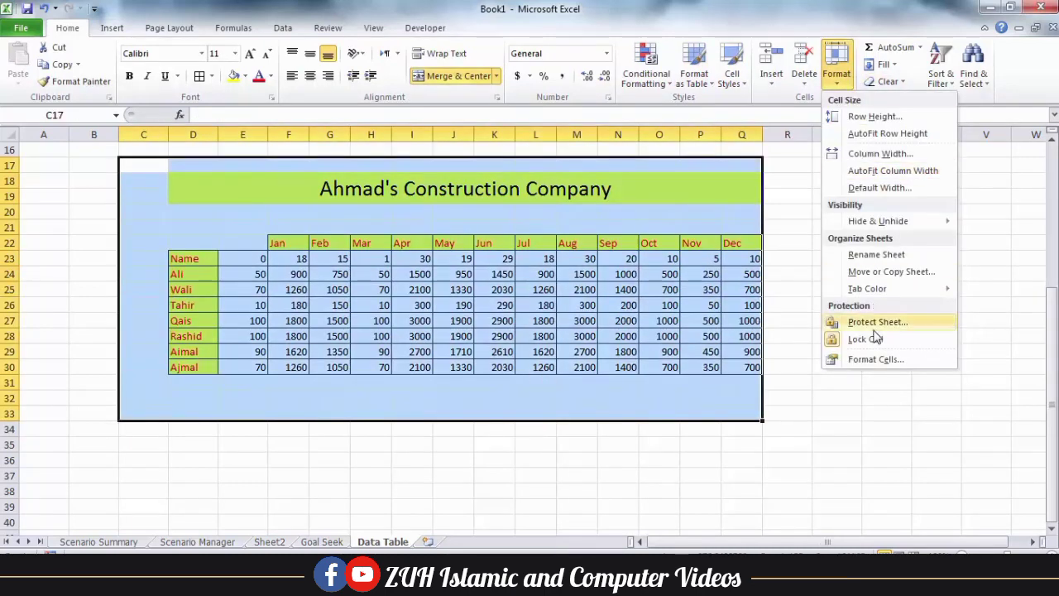
left_click(872, 338)
left_click(258, 259)
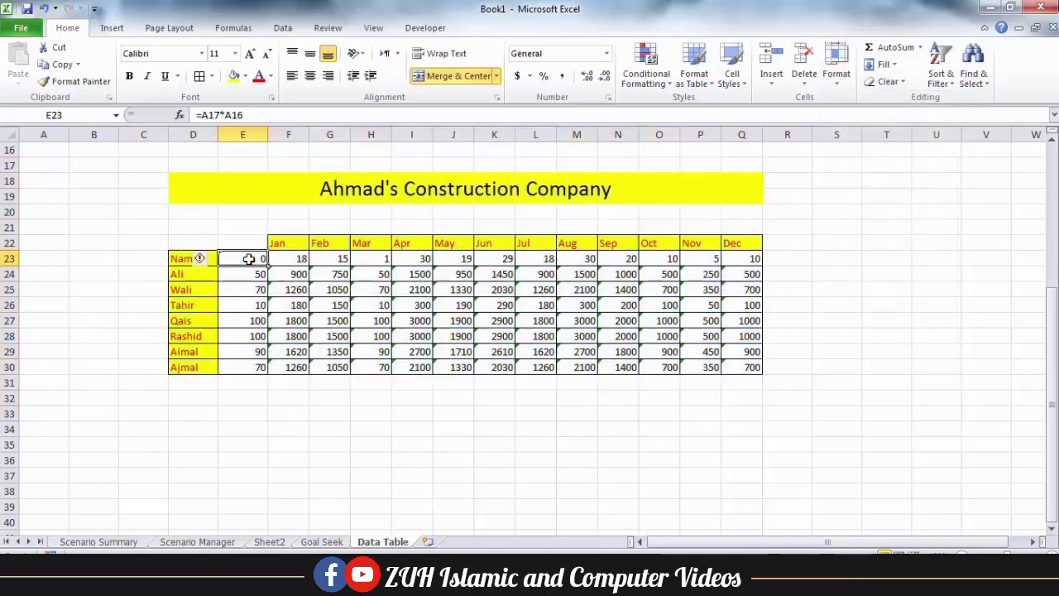
left_click(838, 75)
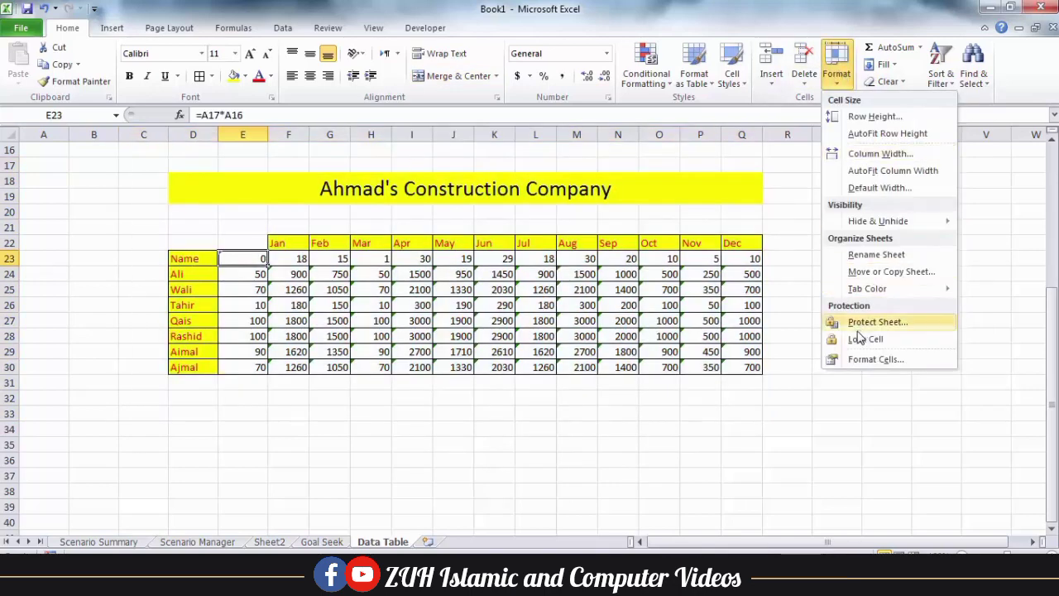
left_click(836, 339)
Protect the Data Table sheet with a password
left_click(835, 73)
left_click(860, 323)
key("Return")
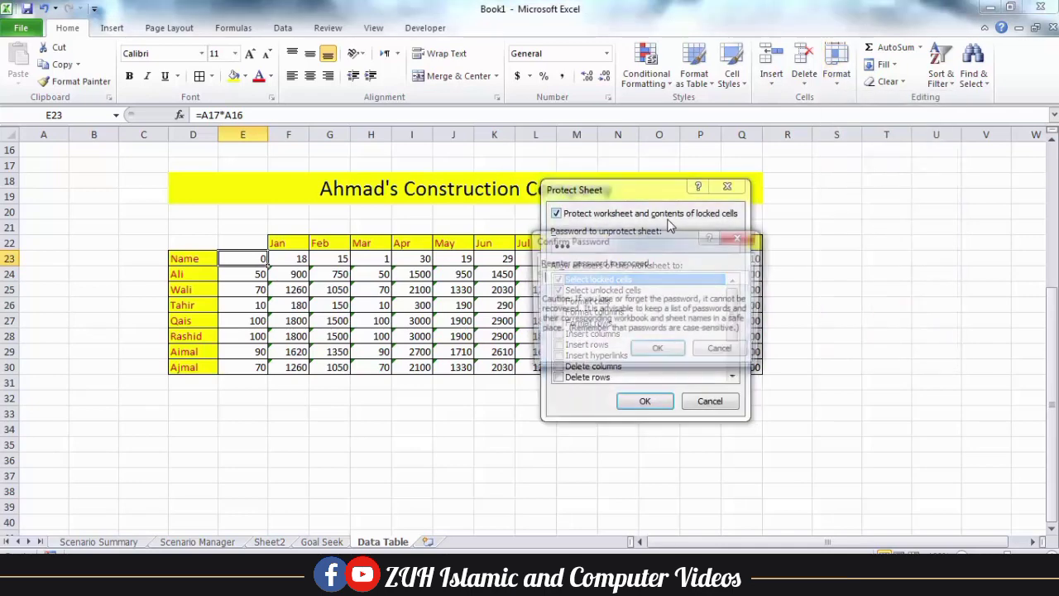
type("123")
key("Return")
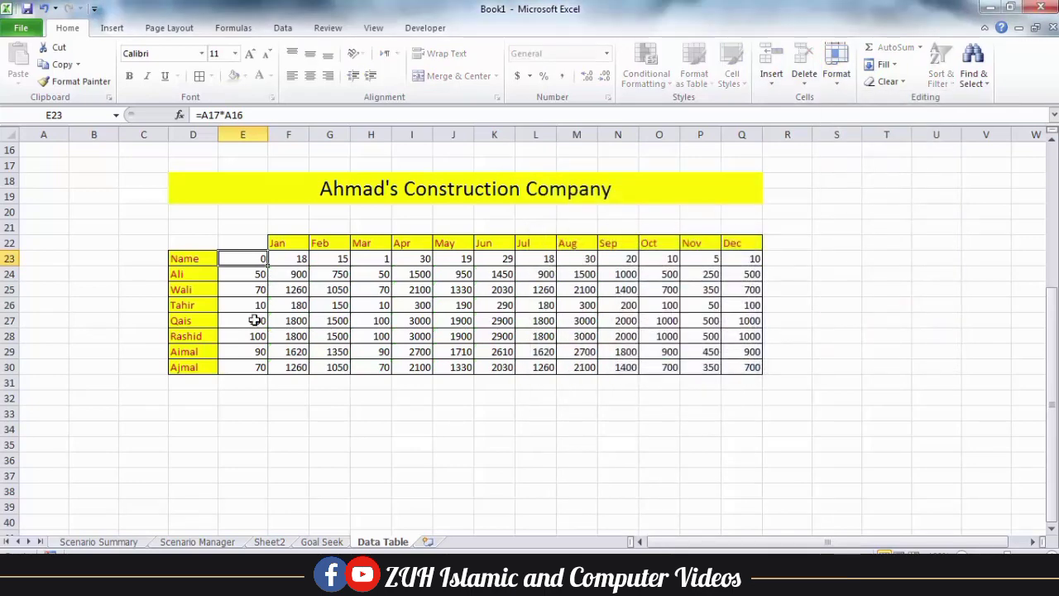
Confirm E23 is protected, then clear the unlocked values in E24 and E26:E29
left_click(251, 320)
left_click(246, 260)
key("Delete")
key("Return")
key("Delete")
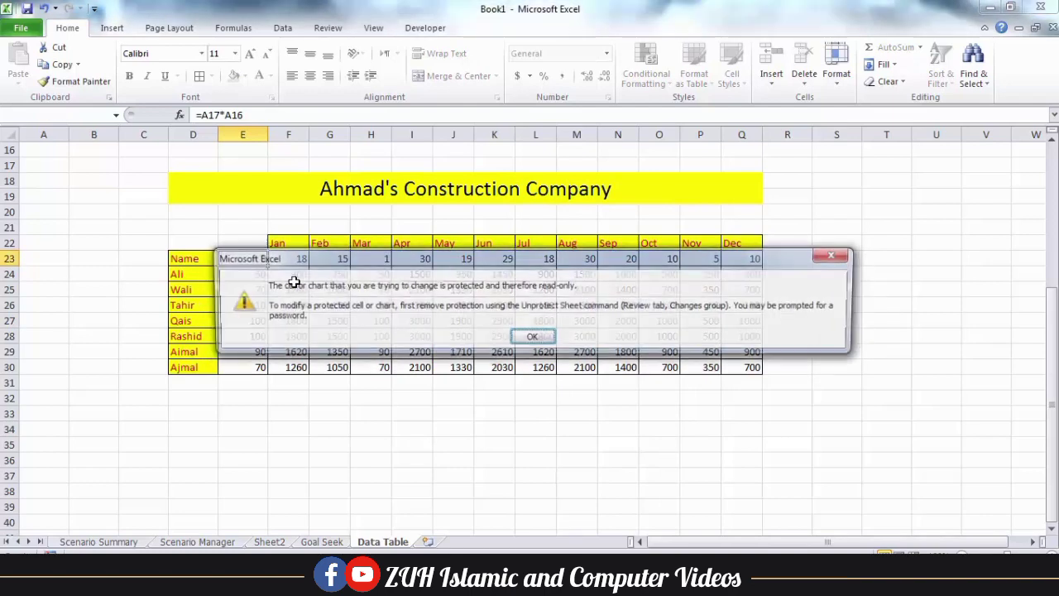
key("Return")
left_click(259, 275)
key("Delete")
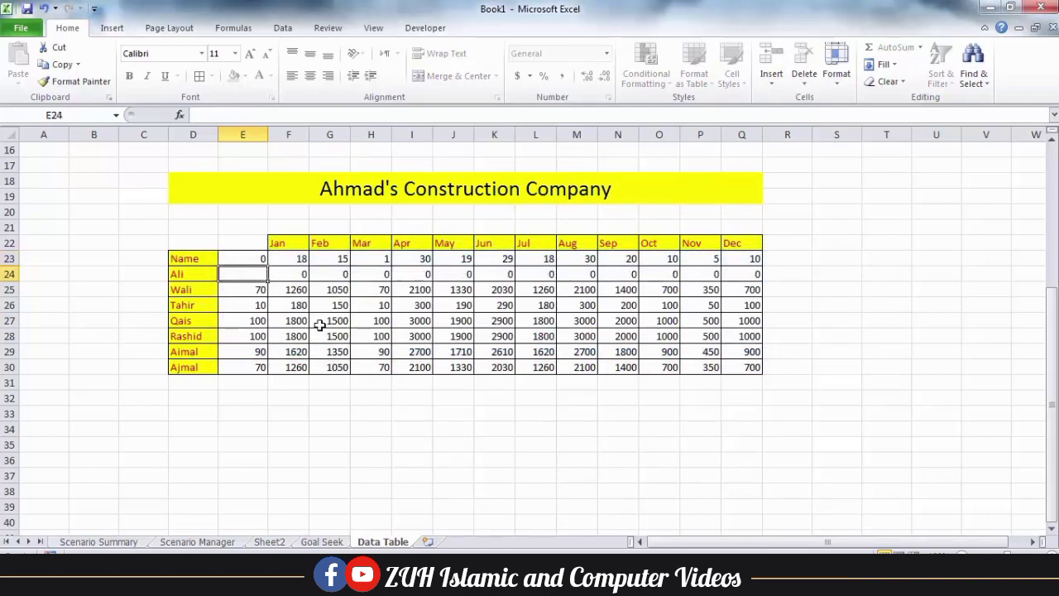
left_click_drag(237, 300, 255, 346)
key("Delete")
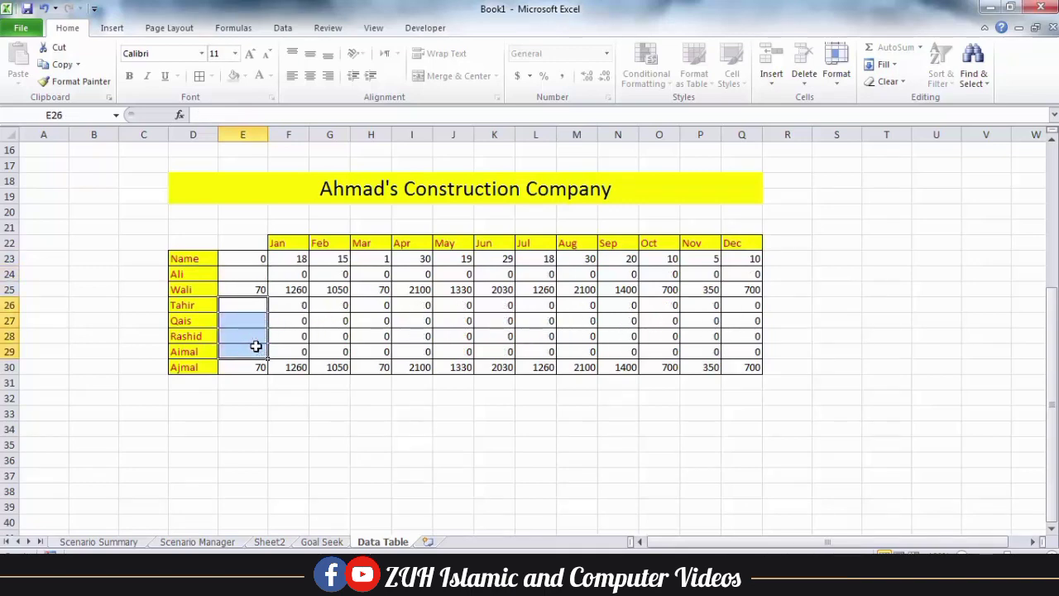
scroll(256, 346, "down", 5)
Enter headings Dollar, AFN, PKR, INR, Riyal in A36:E36, add borders, and put 1 in A33:A34
left_click(52, 230)
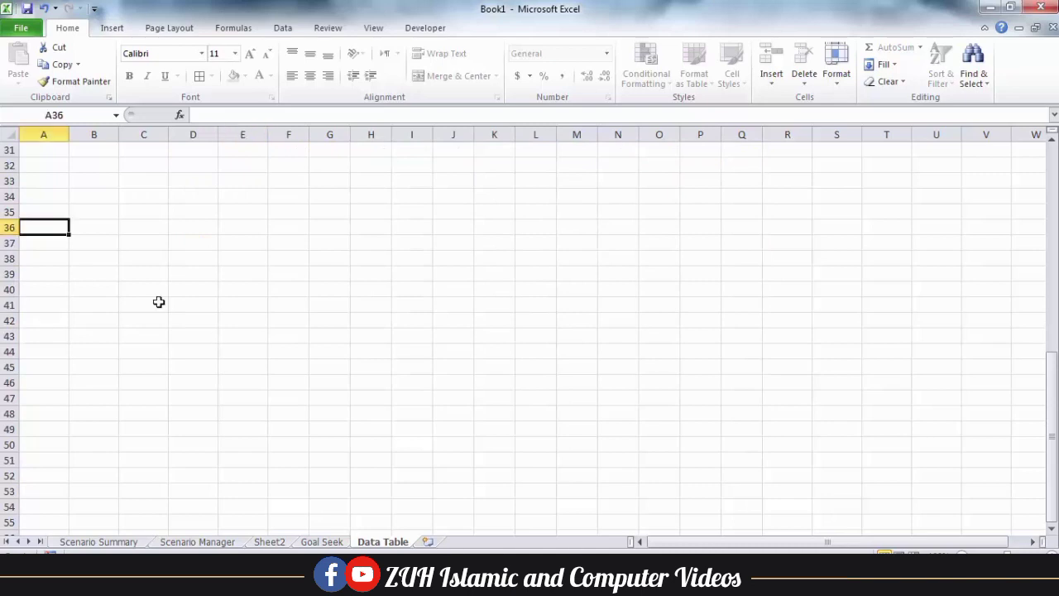
left_click(837, 73)
key("Escape")
type("Dollar\tAFN\tPKR\tINR\t")
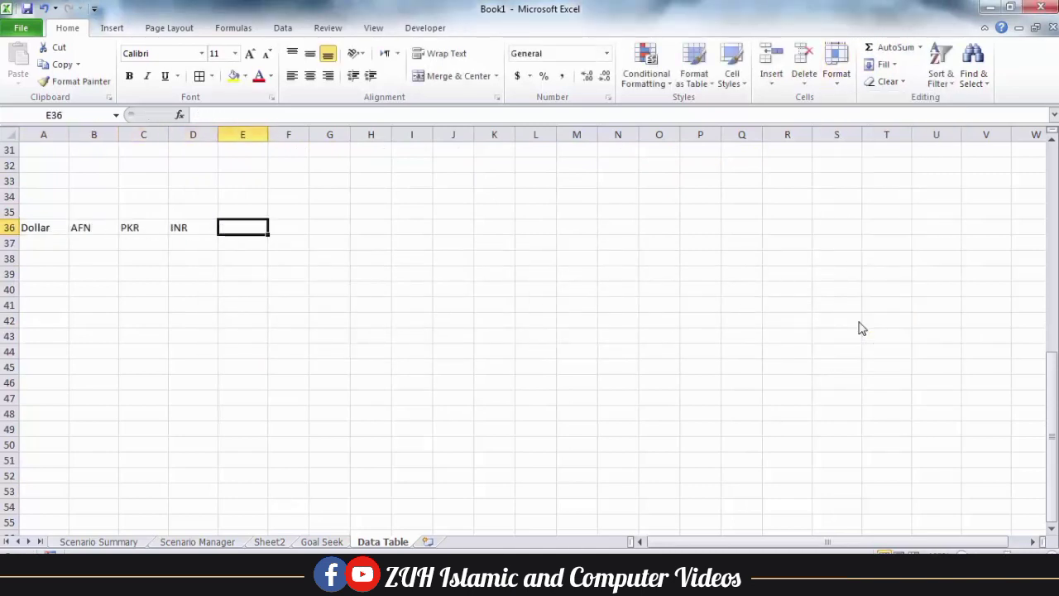
type("Riyal")
key("Return")
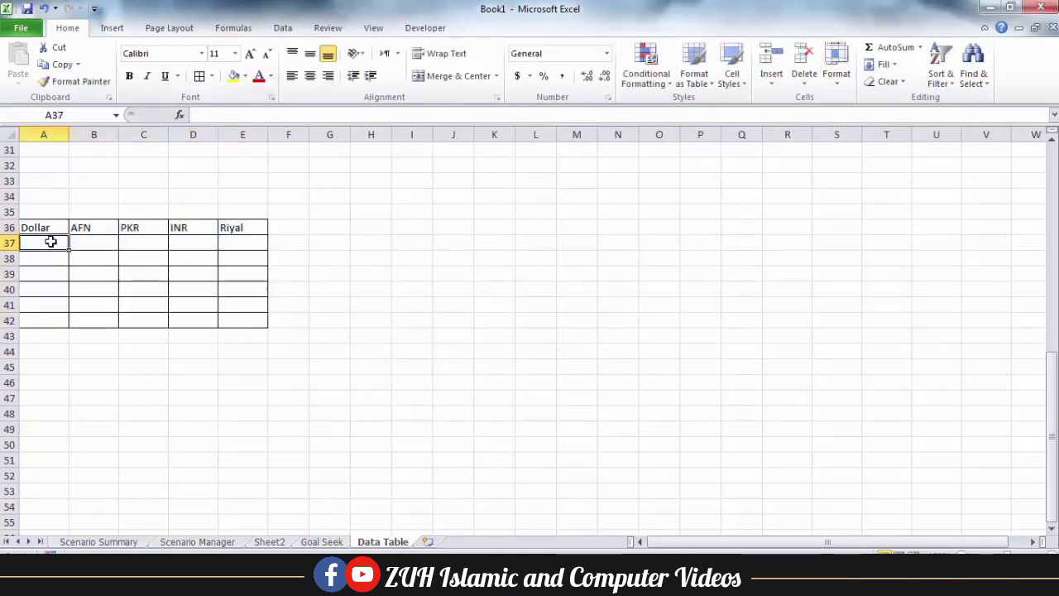
left_click(46, 180)
type("1")
key("Return")
type("1")
key("Return")
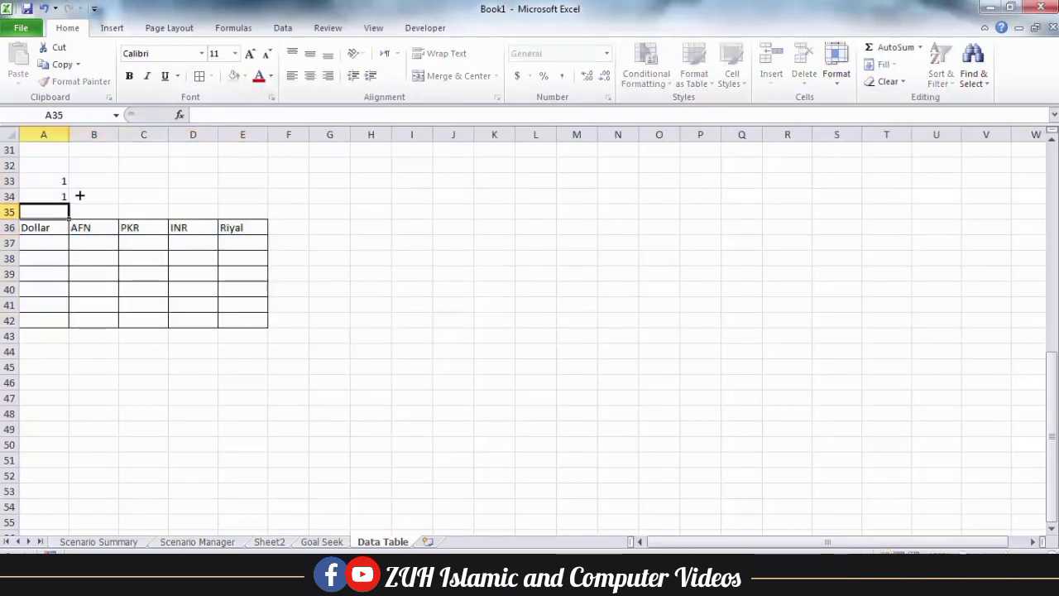
Enter the exchange rates 75, 290, 70 and 3 in B37:E37
left_click(94, 243)
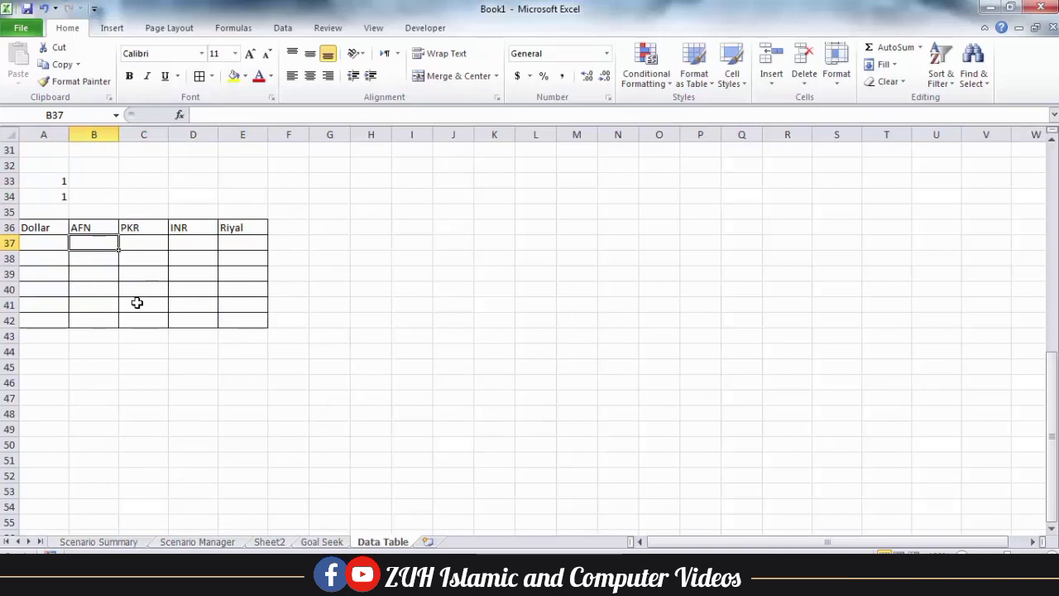
type("75")
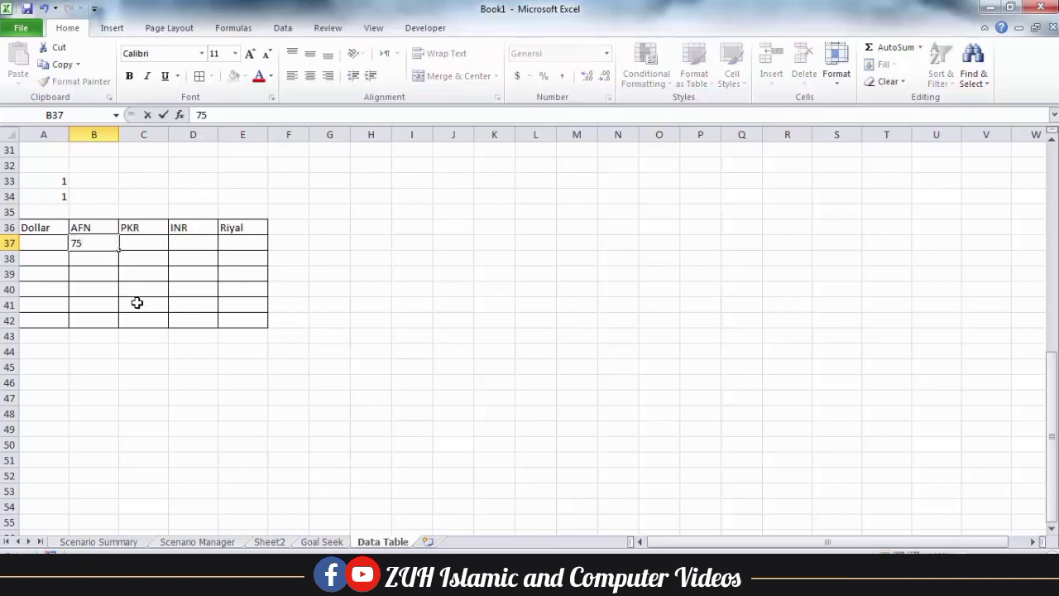
key("Tab")
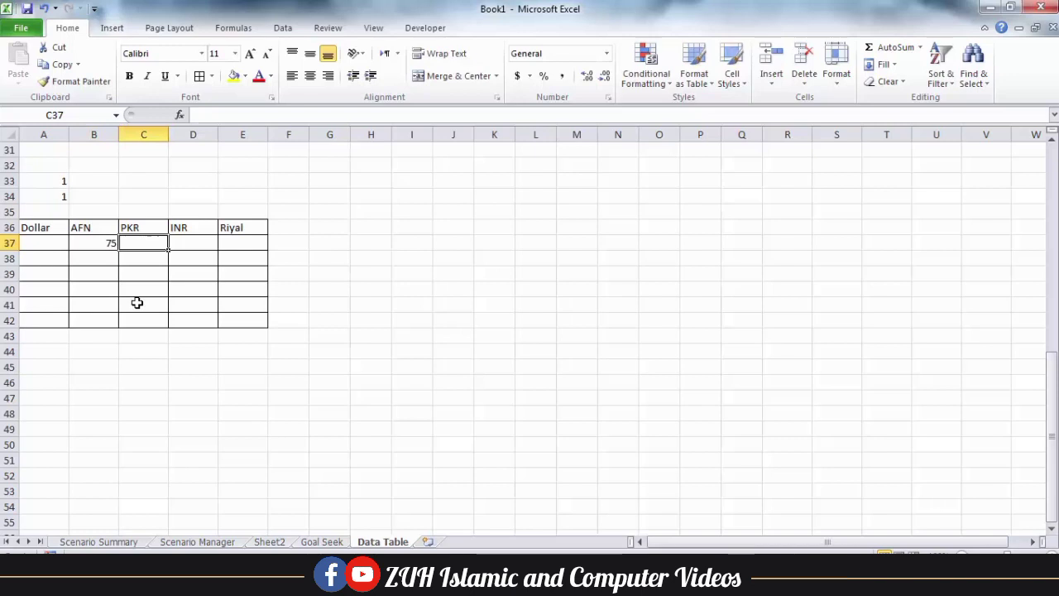
type("290")
key("Tab")
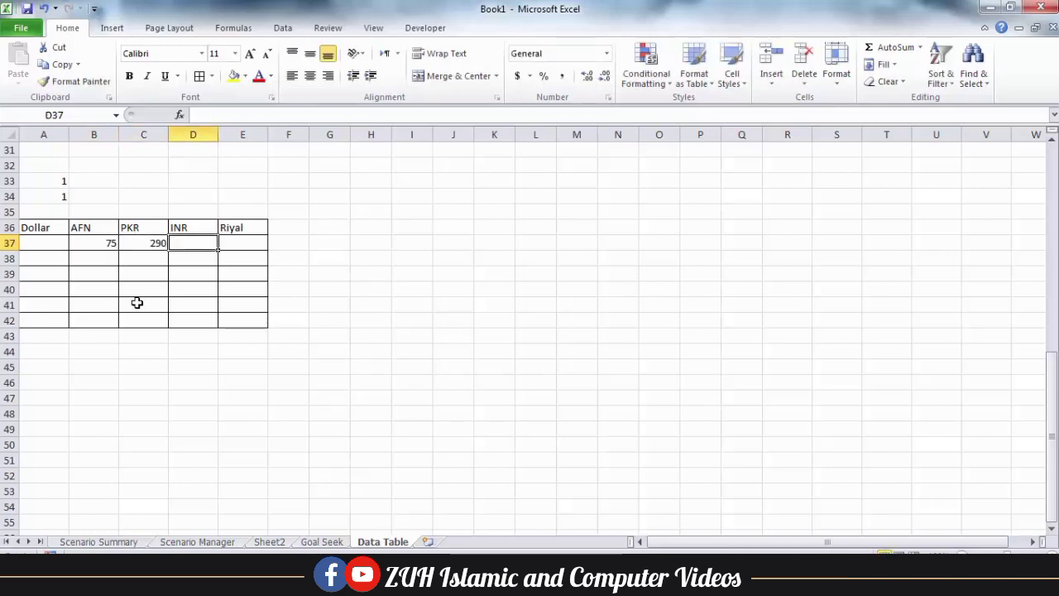
type("70")
key("Tab")
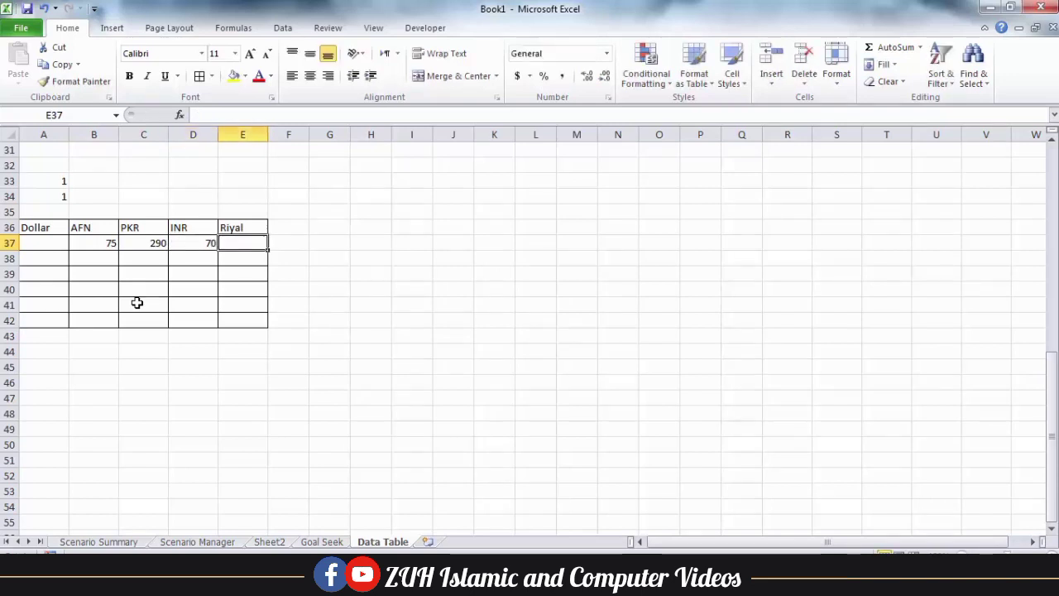
type("3")
key("Return")
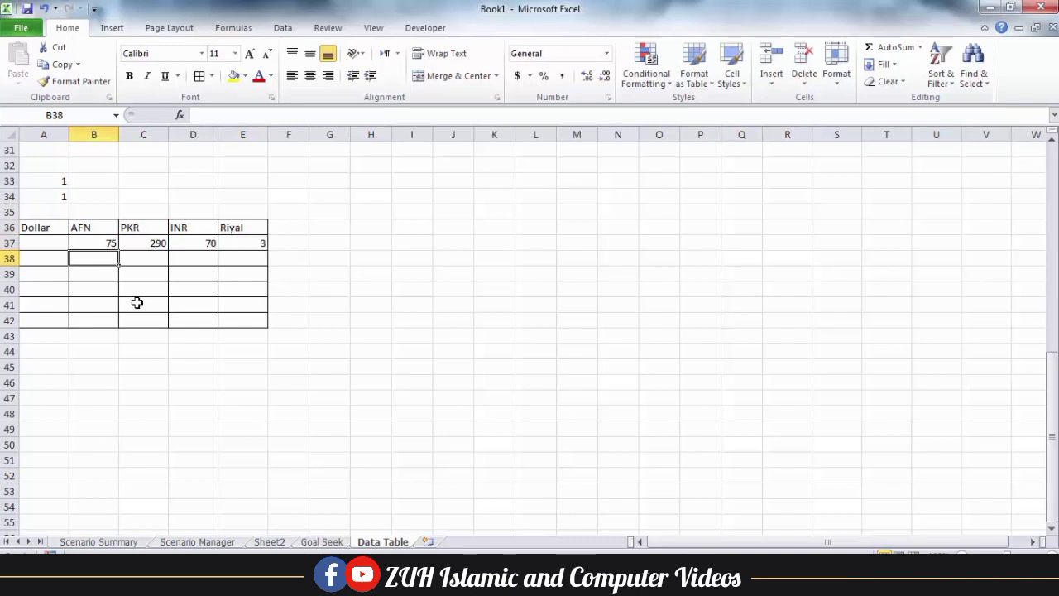
Enter the formula =A34*A33 in A37
left_click(48, 243)
type("=")
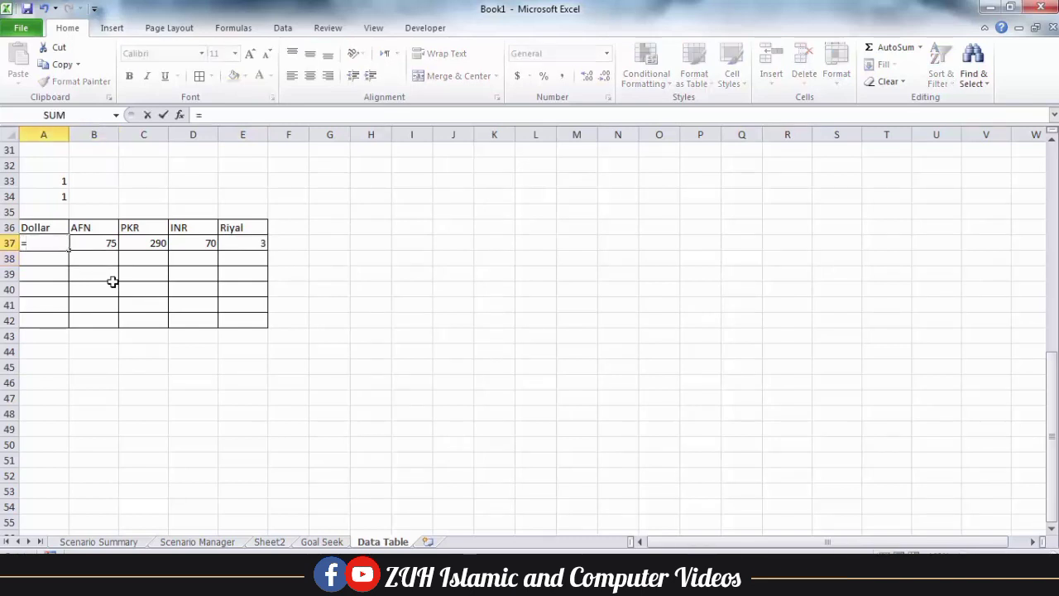
key("Up")
key("Up")
key("Up")
type("*")
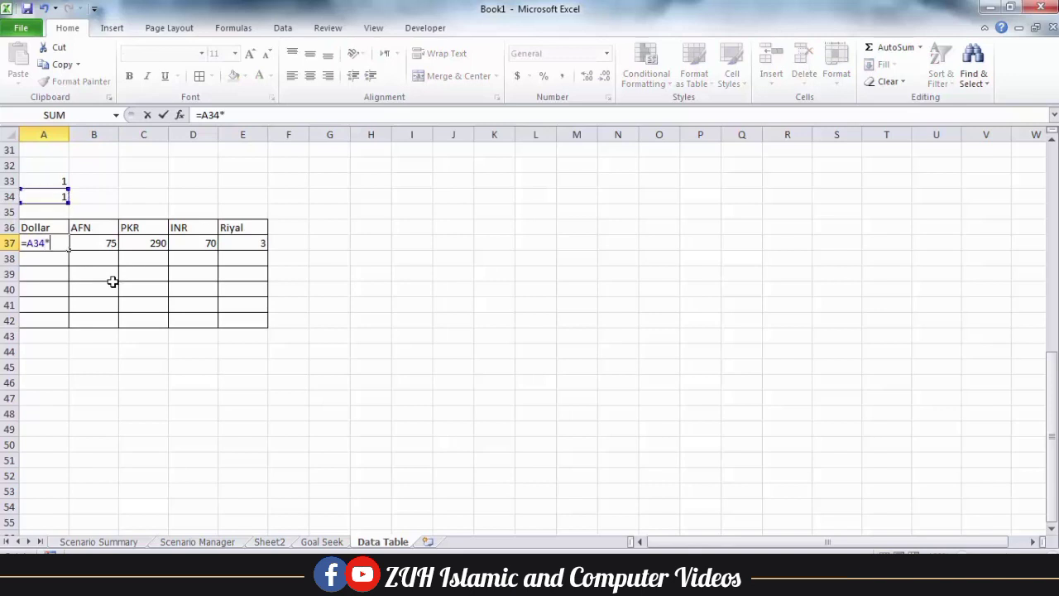
key("Up")
key("Up")
key("Up")
key("Up")
key("Return")
Make A37:E42 a data table with row input A33 and column input A34
left_click_drag(50, 239, 246, 318)
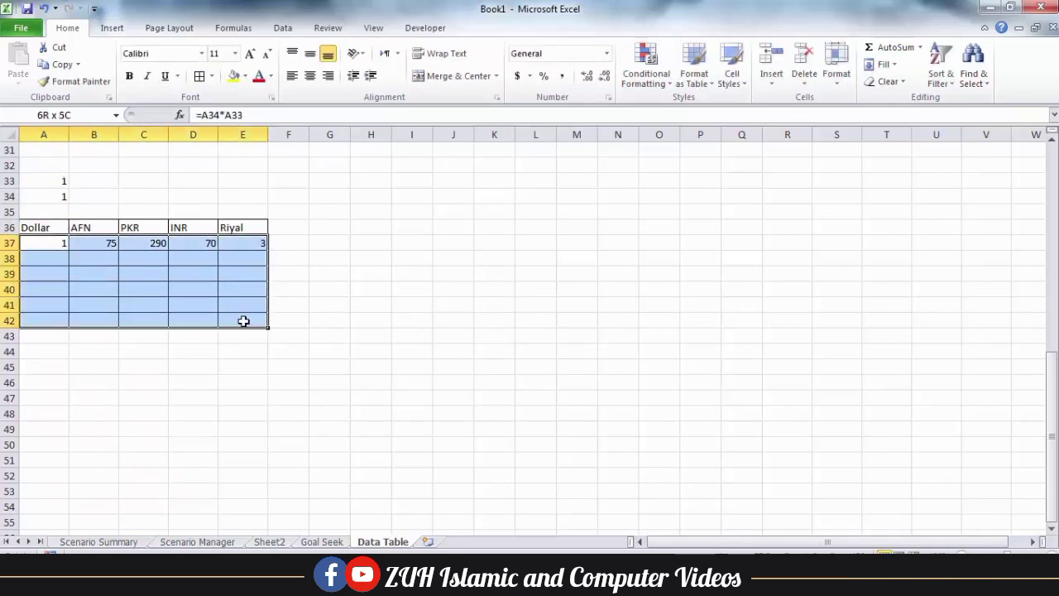
left_click(283, 29)
left_click(693, 76)
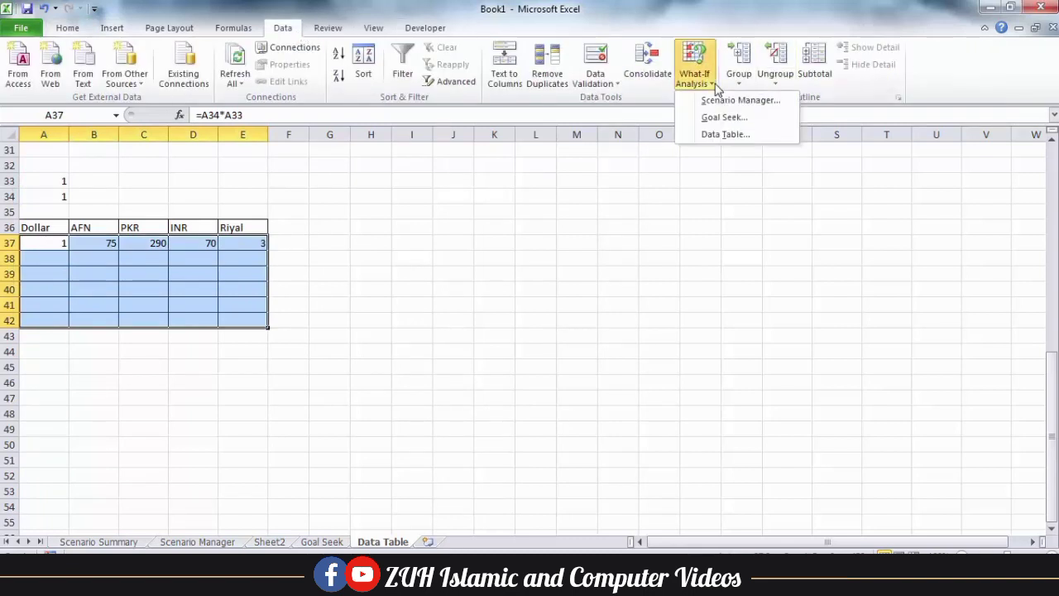
left_click(720, 134)
left_click(56, 182)
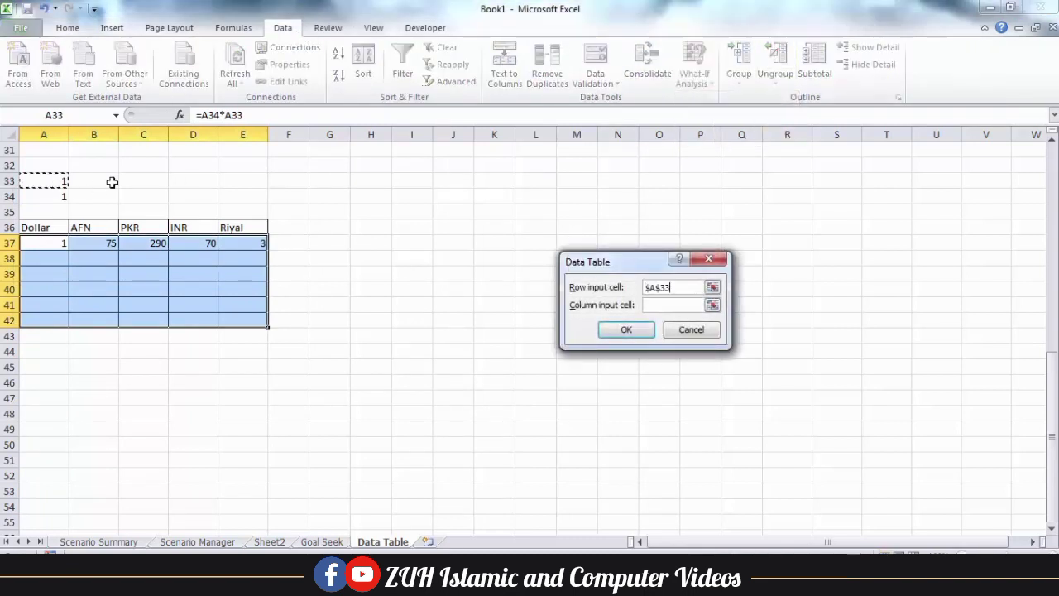
left_click(685, 305)
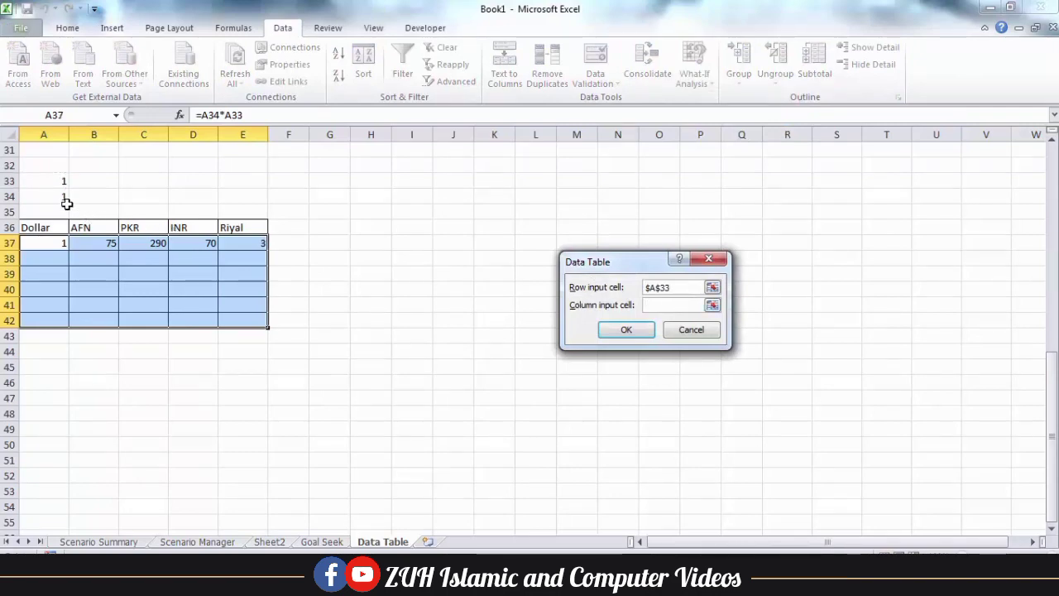
left_click(66, 199)
left_click(627, 329)
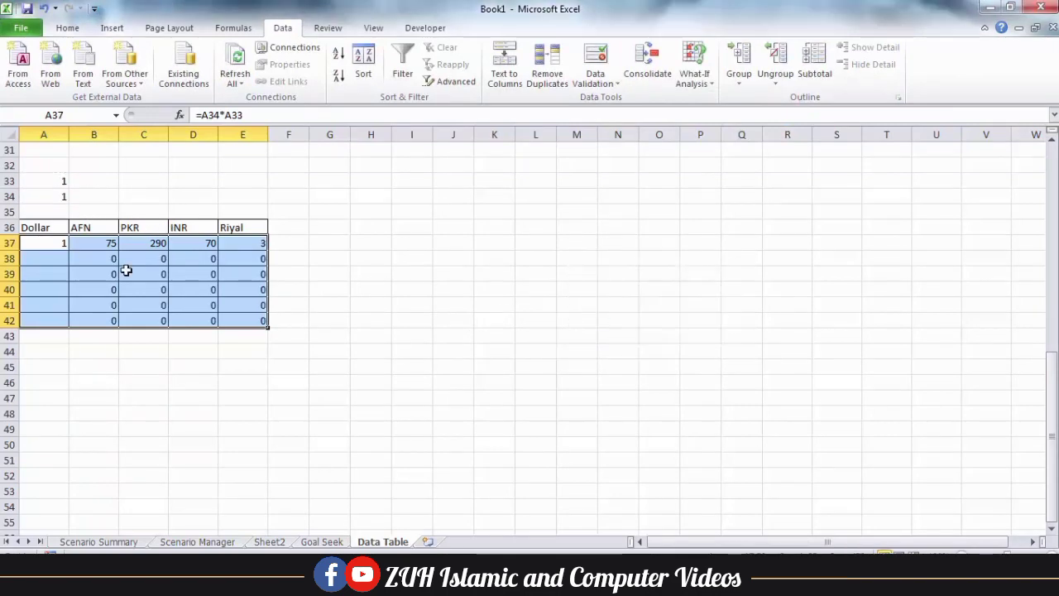
Enter 300 dollars in A38 and check its AFN, PKR, INR and Riyal results
left_click(29, 261)
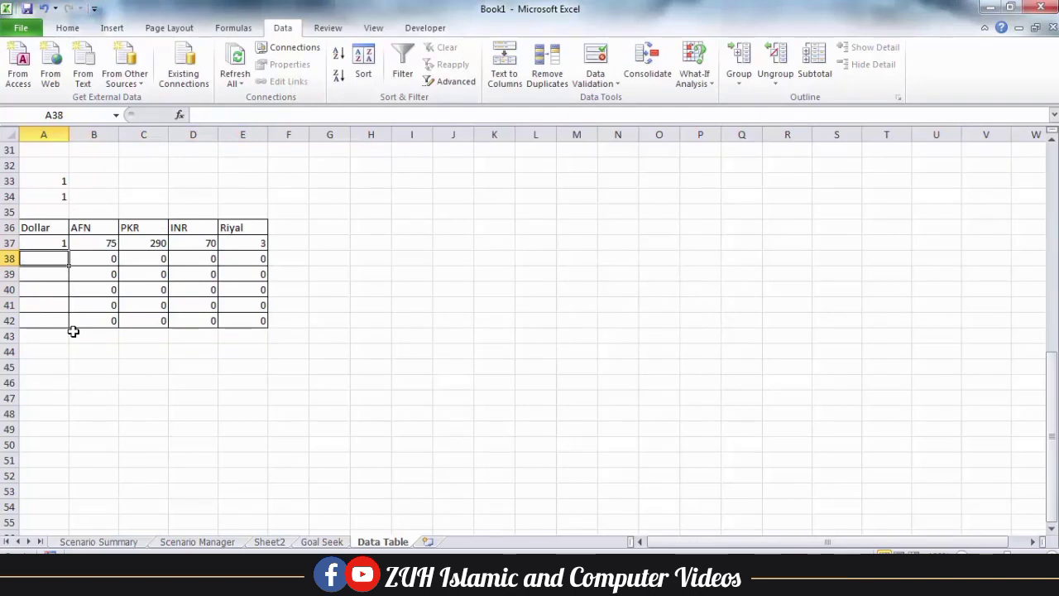
type("300")
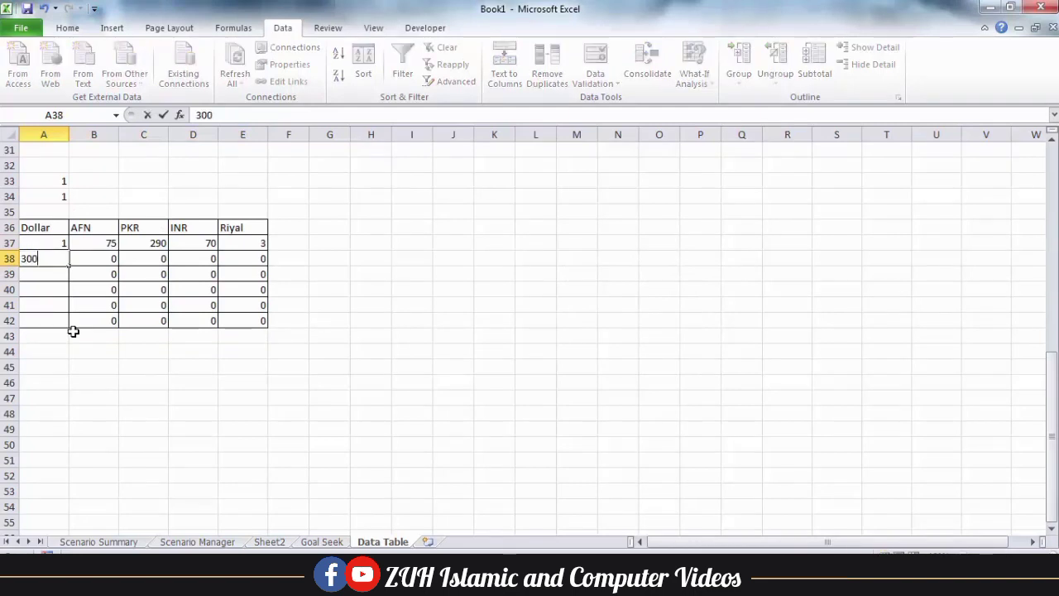
key("Tab")
key("Right")
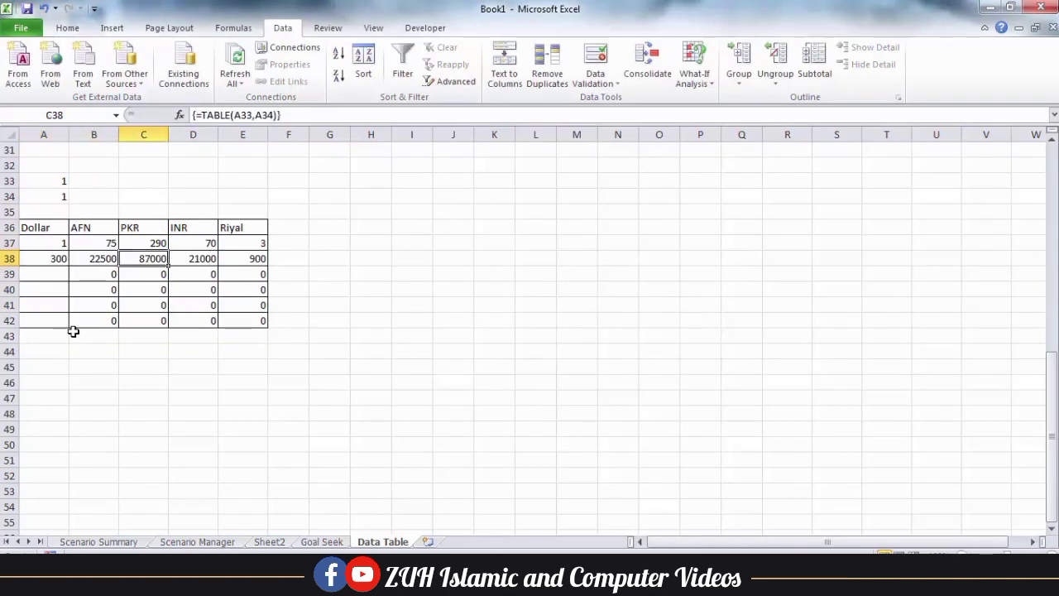
key("Right")
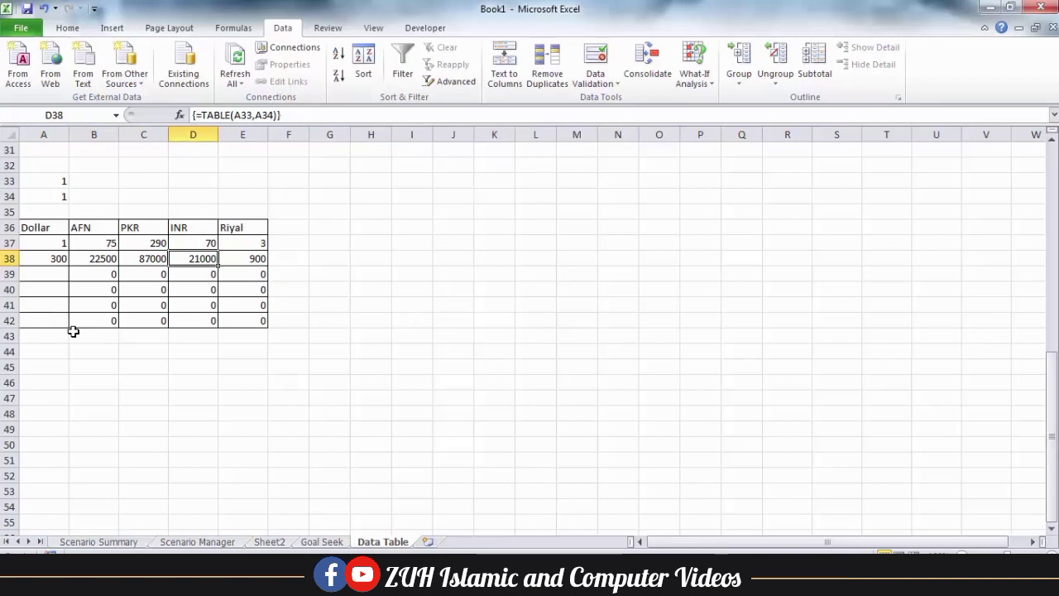
key("Right")
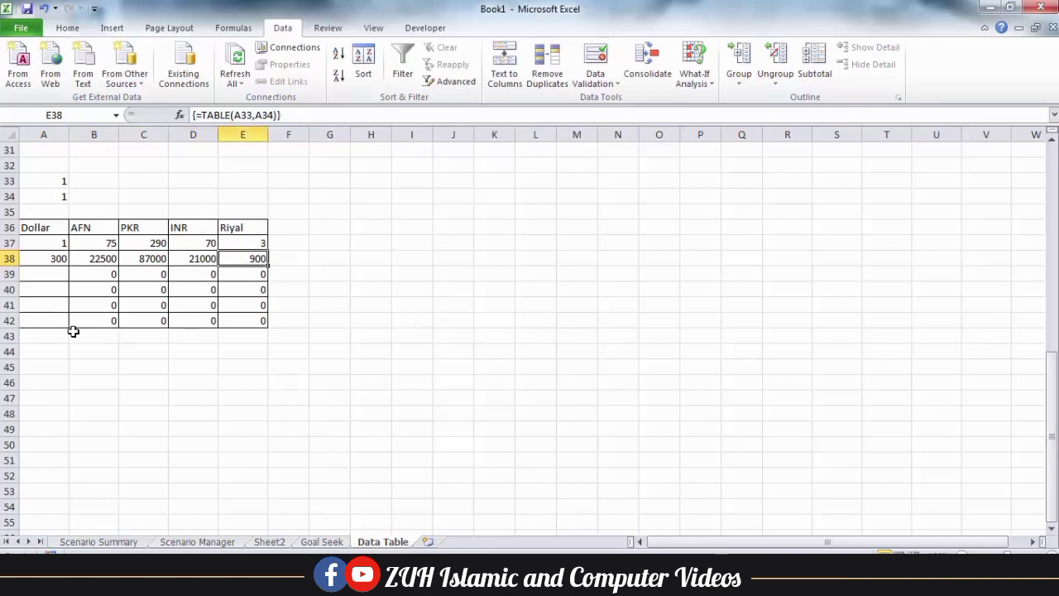
Enter the dollar amounts 50, 100, 190 and 185 in A39:A42
left_click(50, 272)
type("50")
key("Return")
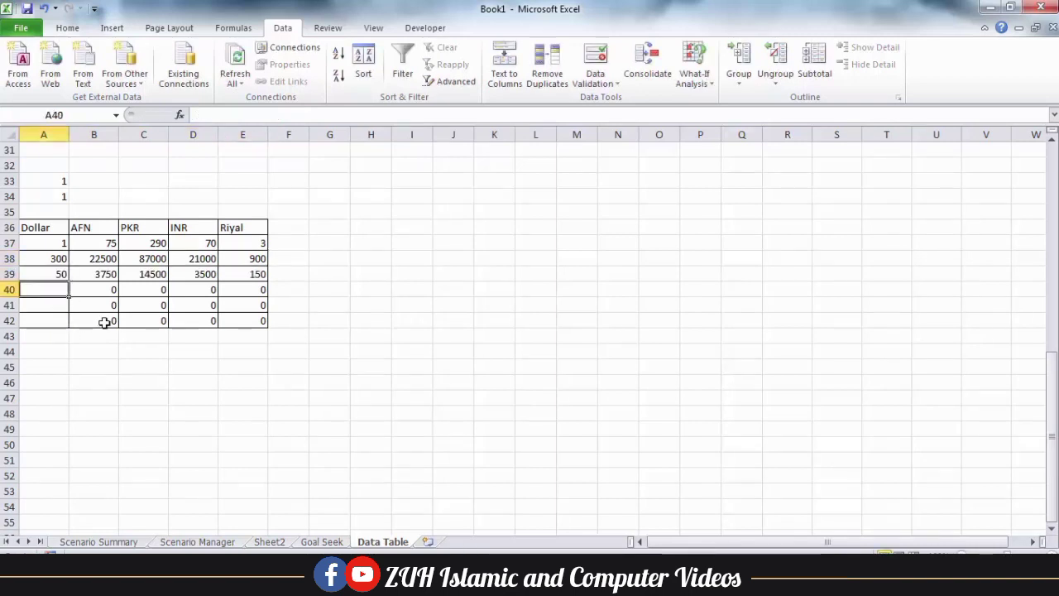
type("100")
key("Return")
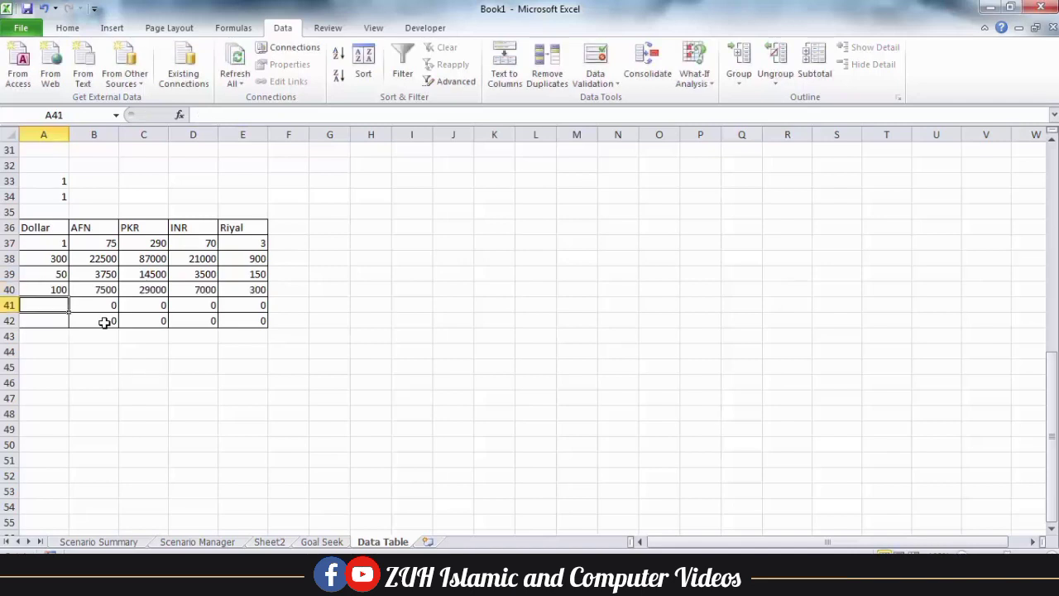
type("190")
key("Return")
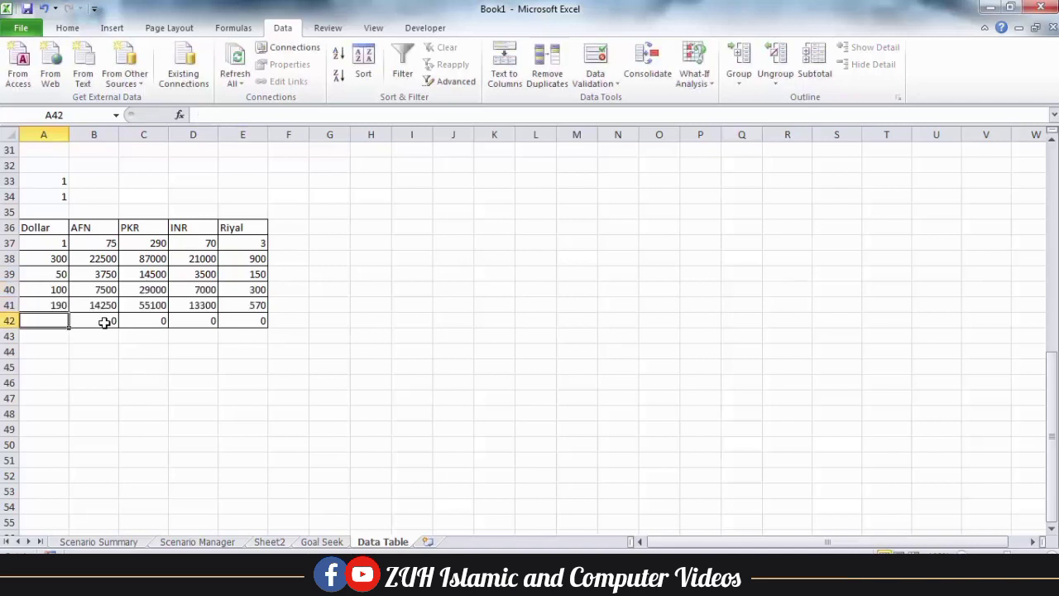
type("185")
key("Return")
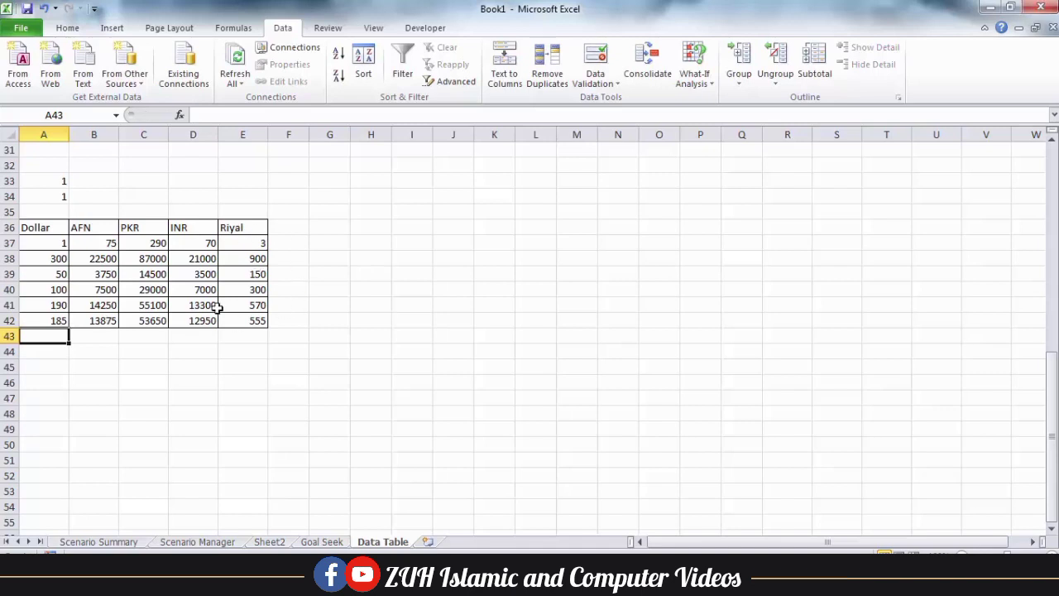
left_click(145, 274)
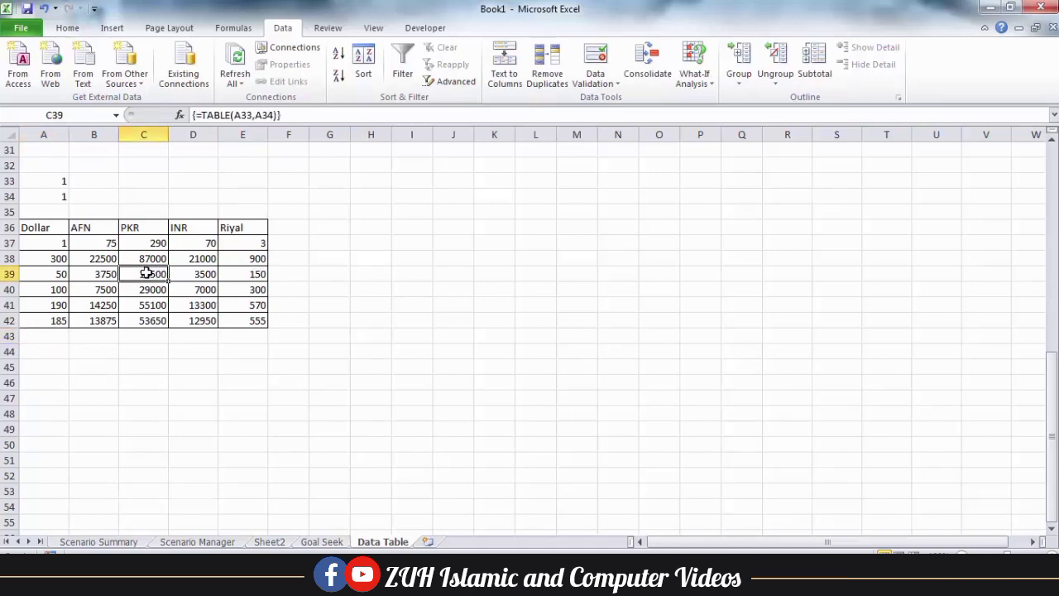
Try deleting a single data-table result and dismiss each 'Cannot change part of a data table' warning
key("Delete")
key("Return")
key("Delete")
key("Return")
key("Delete")
key("Return")
key("Delete")
key("Return")
Clear all conversion results in B38:E42 at once
left_click_drag(87, 256, 246, 321)
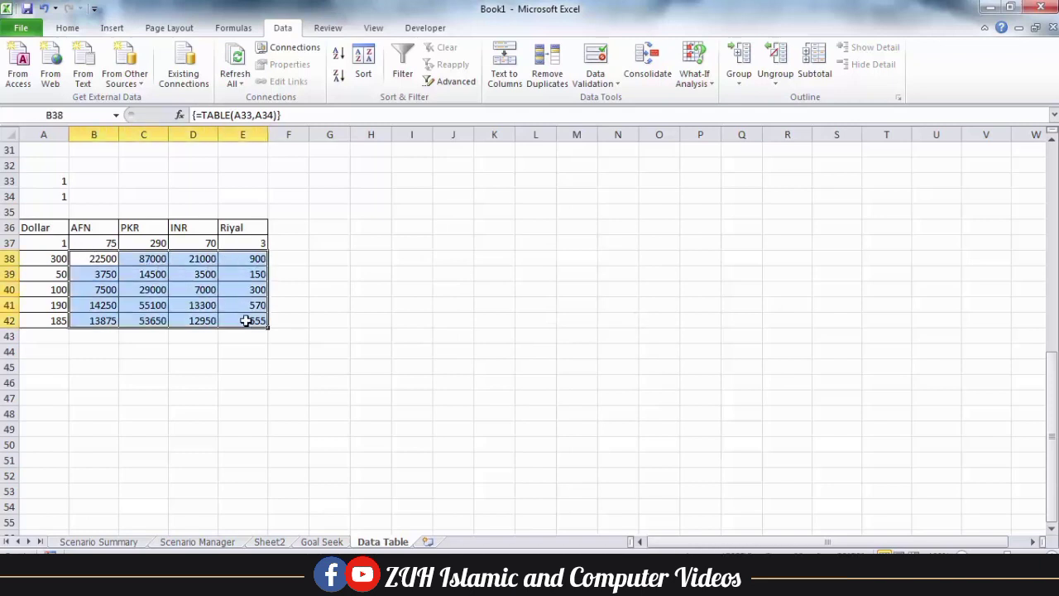
key("Delete")
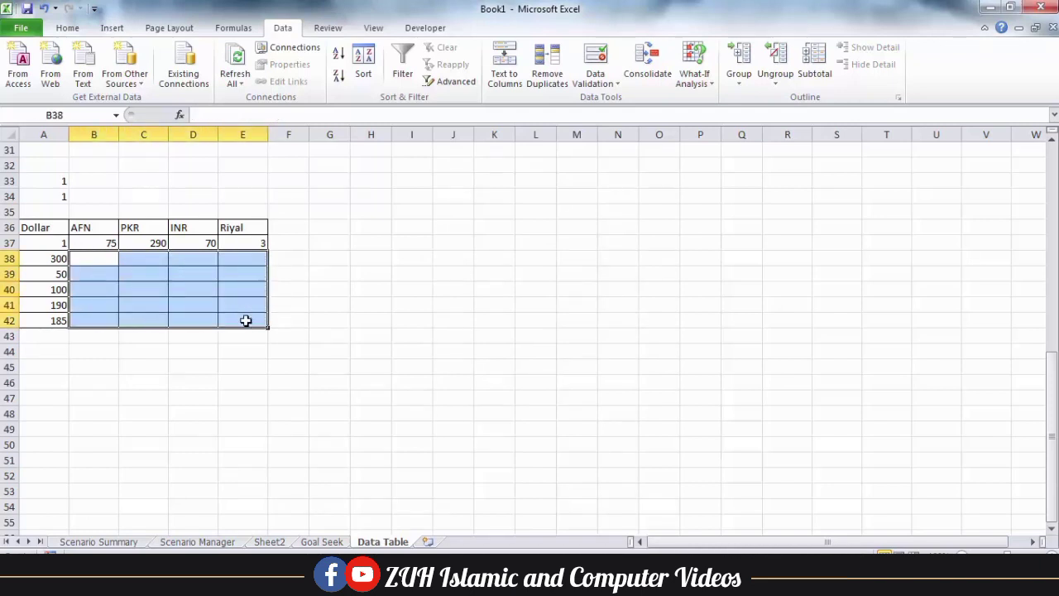
left_click(358, 293)
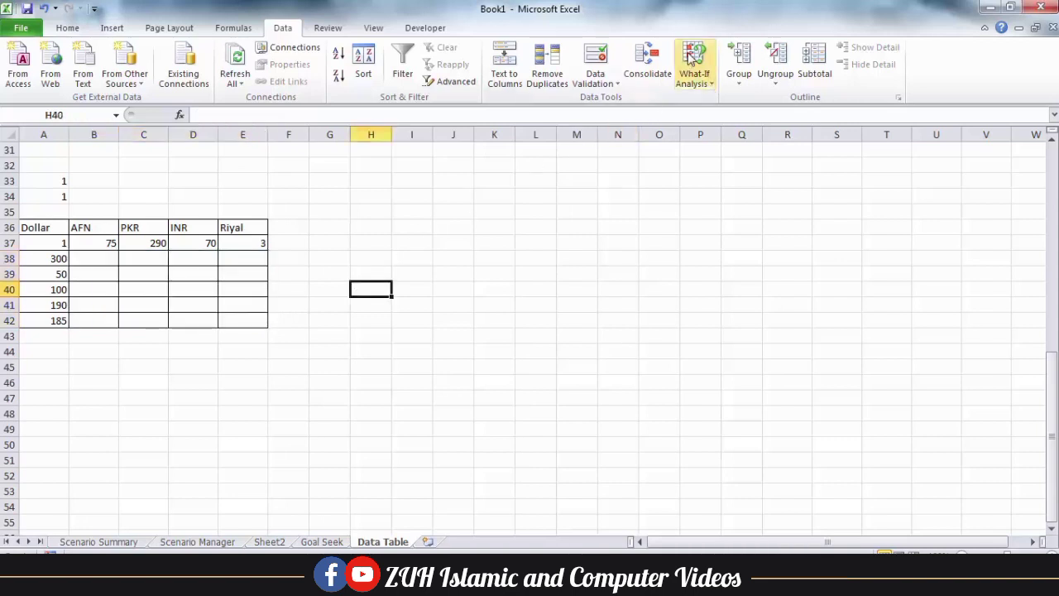
left_click(696, 74)
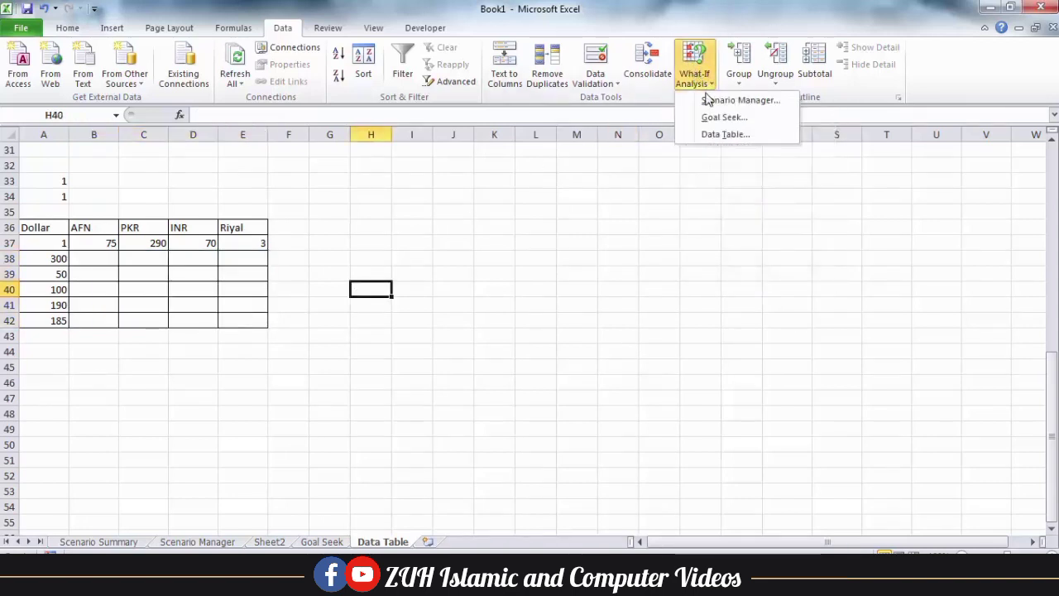